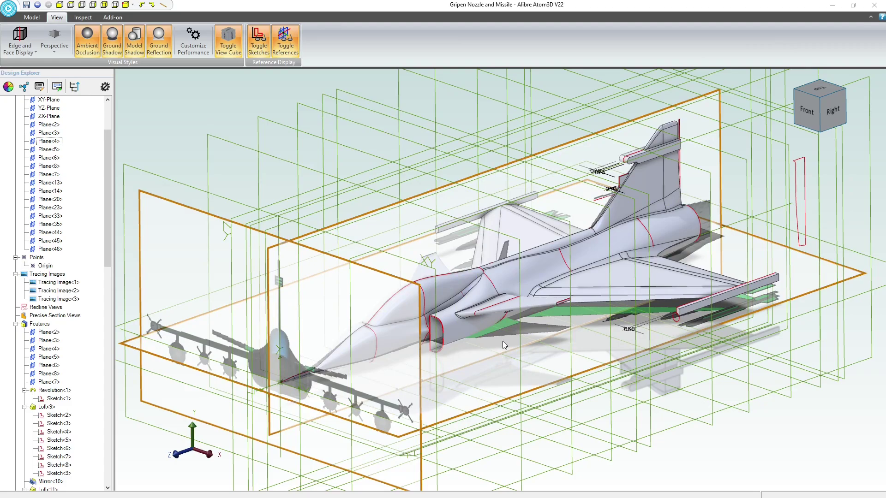
Examine the aircraft model from the front around to the rear fuselage, wings and tail
scroll(498, 316, "down", 2)
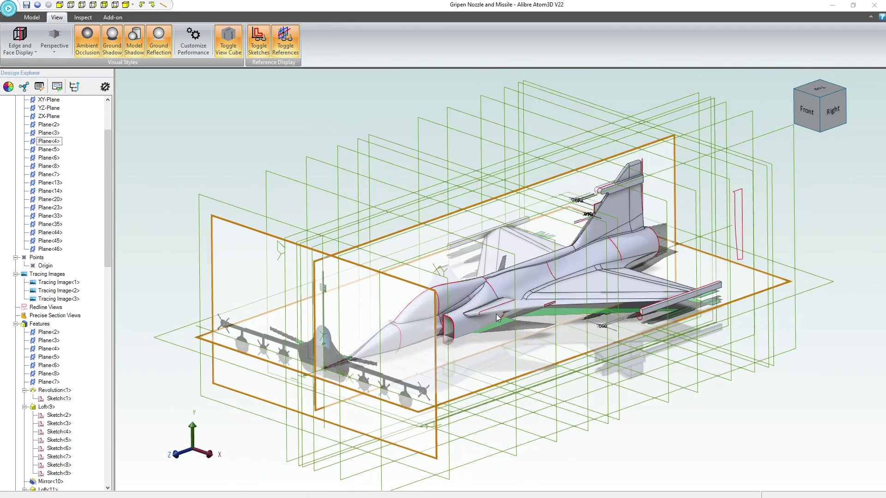
middle_click_drag(774, 233, 711, 261)
scroll(711, 261, "up", 6)
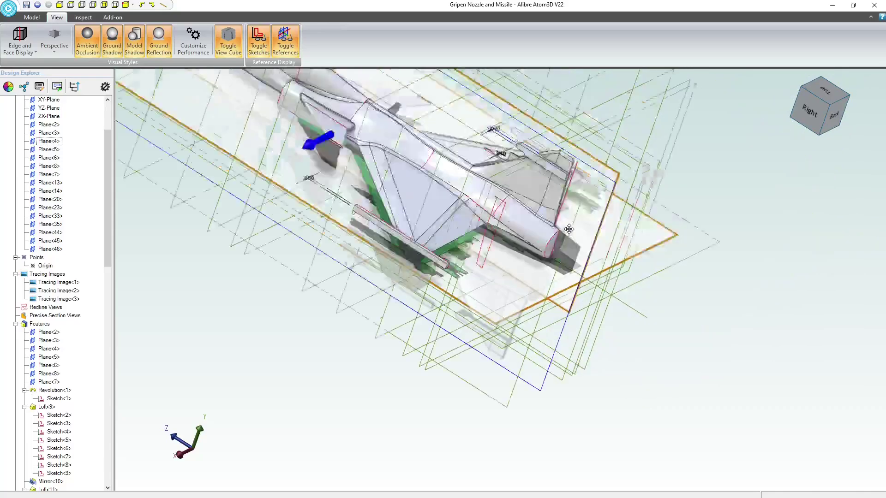
middle_click_drag(766, 200, 750, 194)
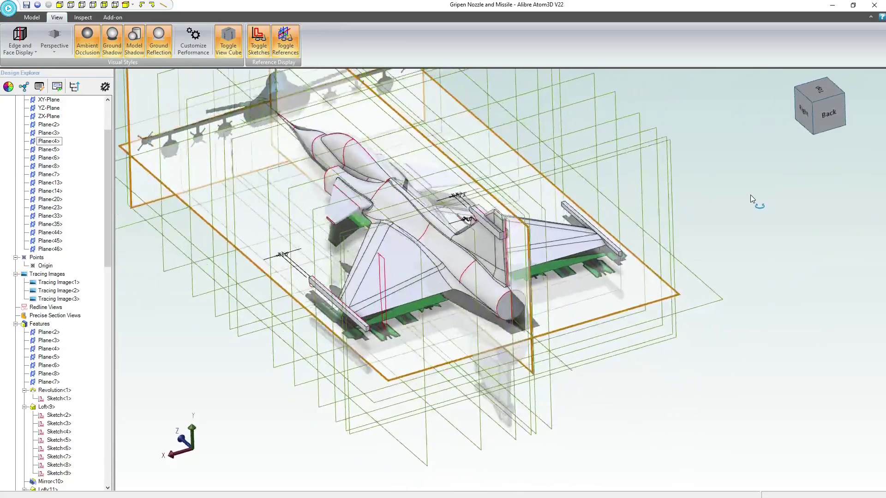
scroll(462, 285, "up", 3)
scroll(461, 285, "up", 2)
scroll(483, 335, "down", 4)
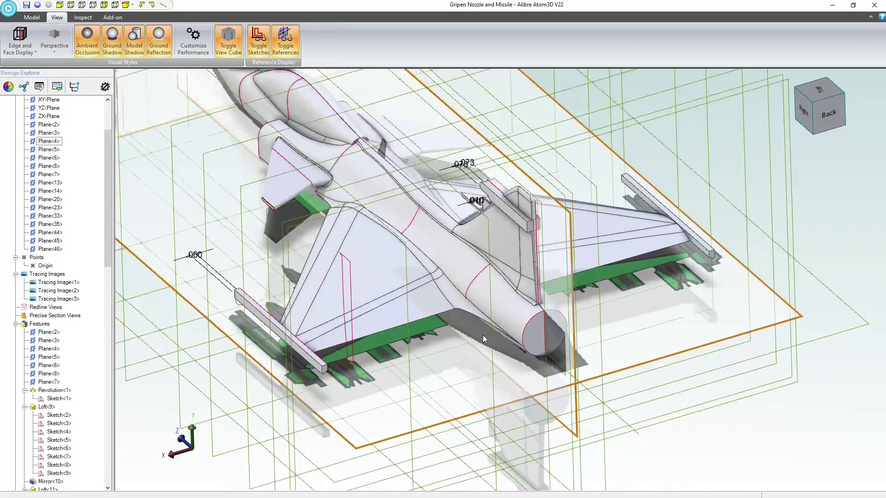
scroll(479, 323, "up", 2)
scroll(448, 351, "down", 2)
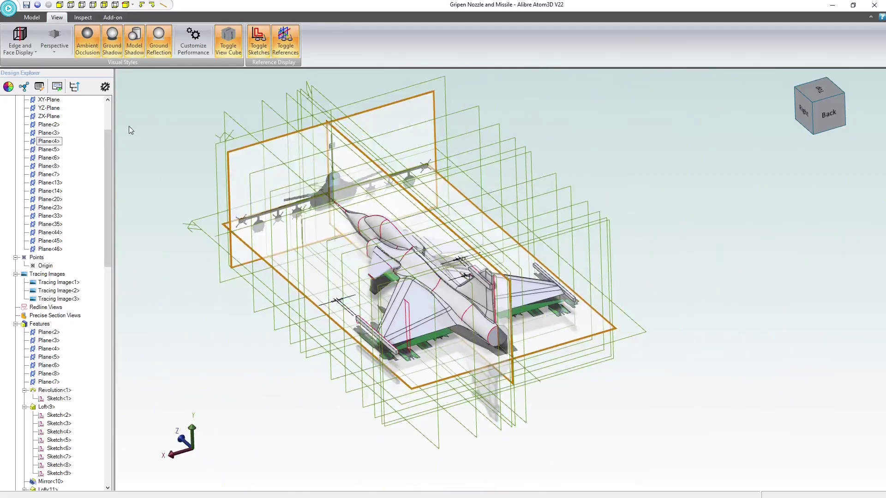
Start a new plane offset from the XY-Plane with the reversed distance at -7.800 inches
left_click(215, 152)
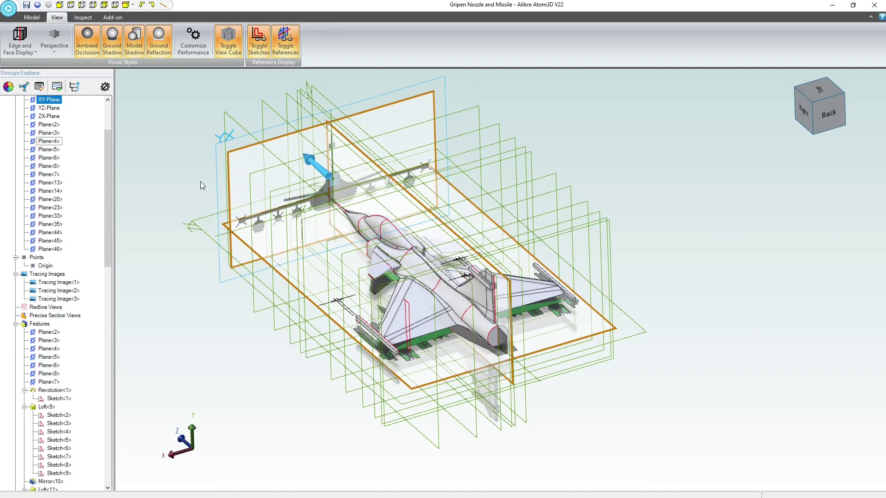
left_click(32, 18)
left_click(63, 40)
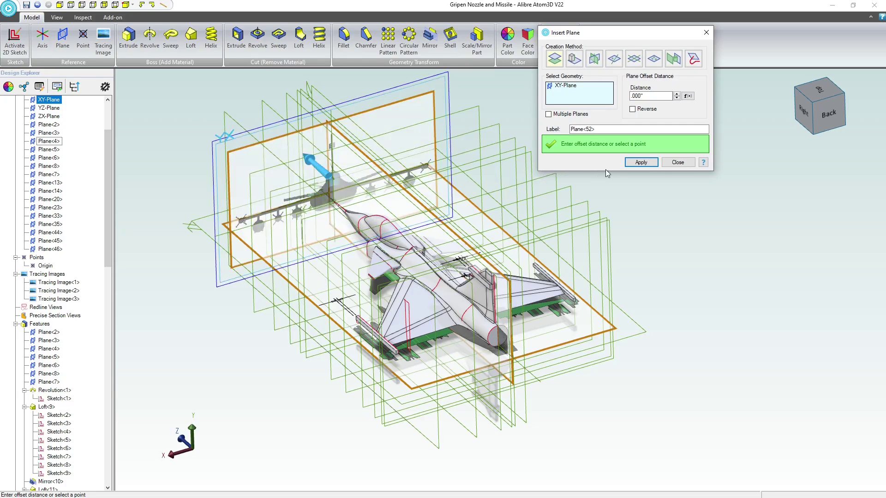
left_click(676, 98)
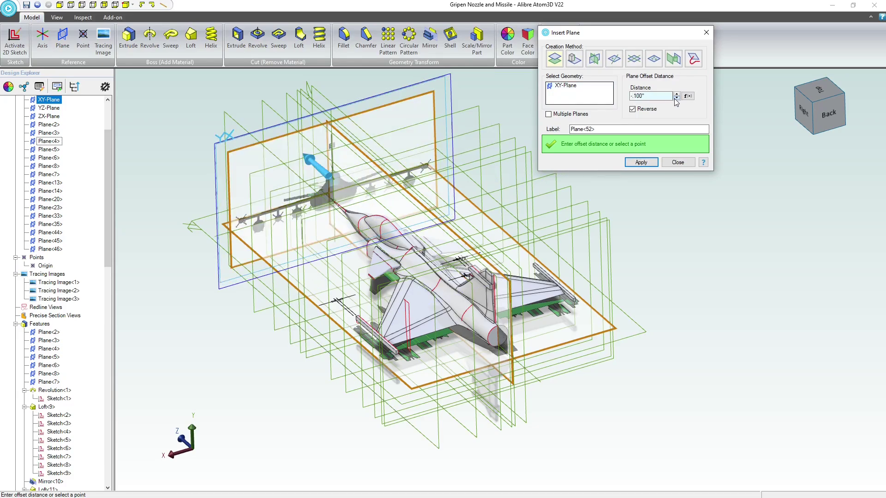
left_click_drag(676, 97, 678, 102)
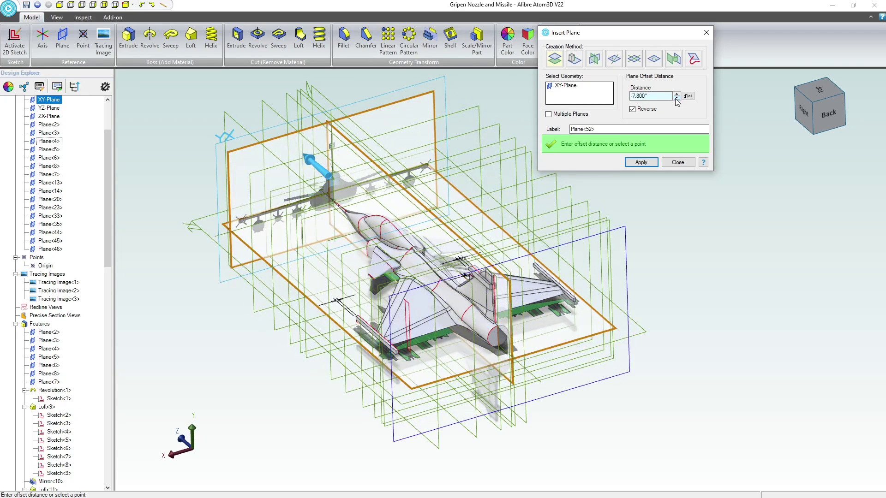
In the right side view, adjust the plane's offset distance to 7.670 inches to match the traced nozzle's rear edge
left_click(803, 113)
scroll(676, 291, "up", 5)
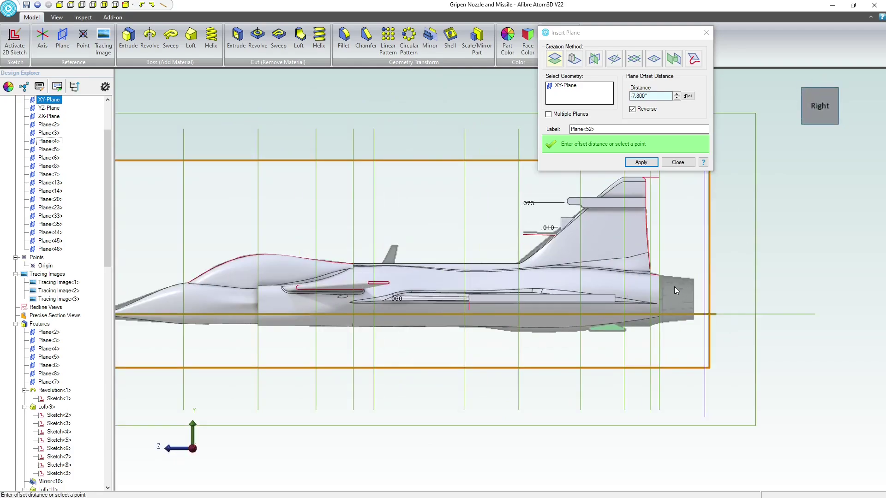
scroll(676, 291, "up", 5)
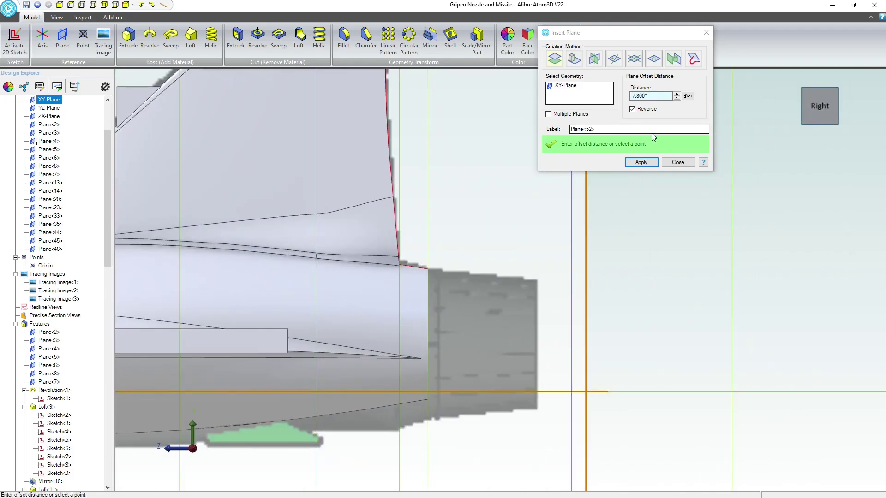
left_click(677, 98)
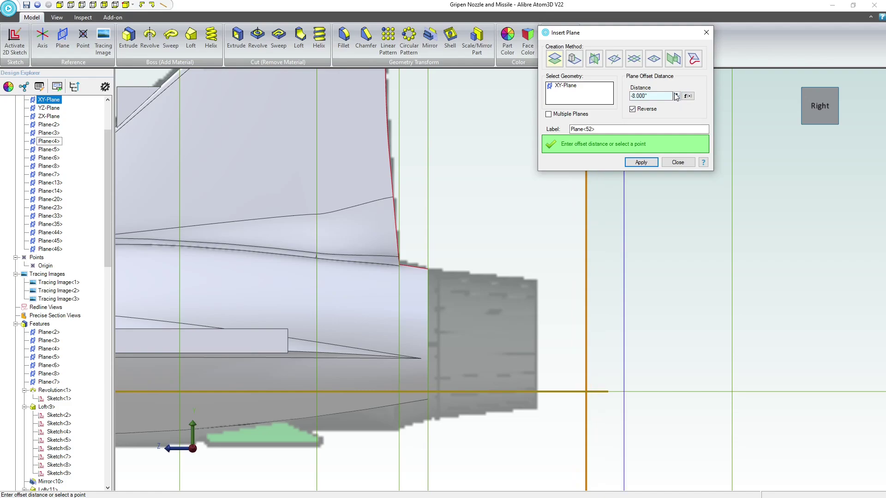
left_click(676, 95)
left_click(675, 95)
left_click(676, 95)
left_click(675, 95)
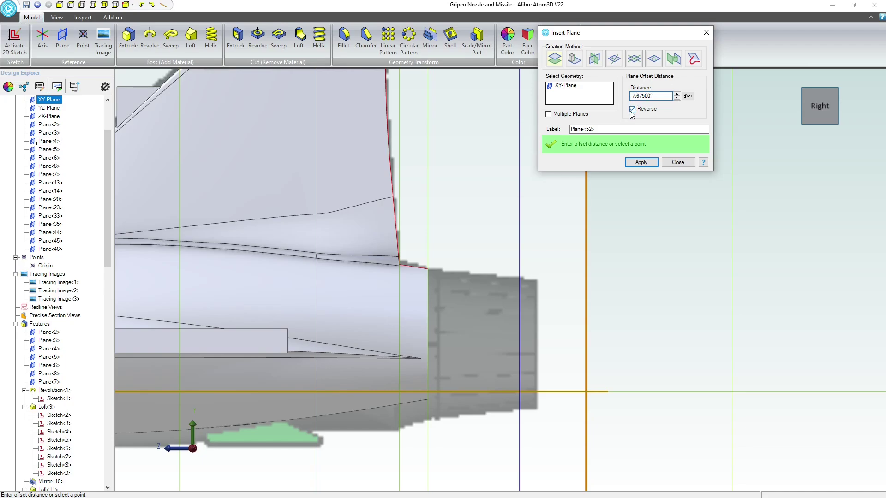
key("Delete")
key("Delete")
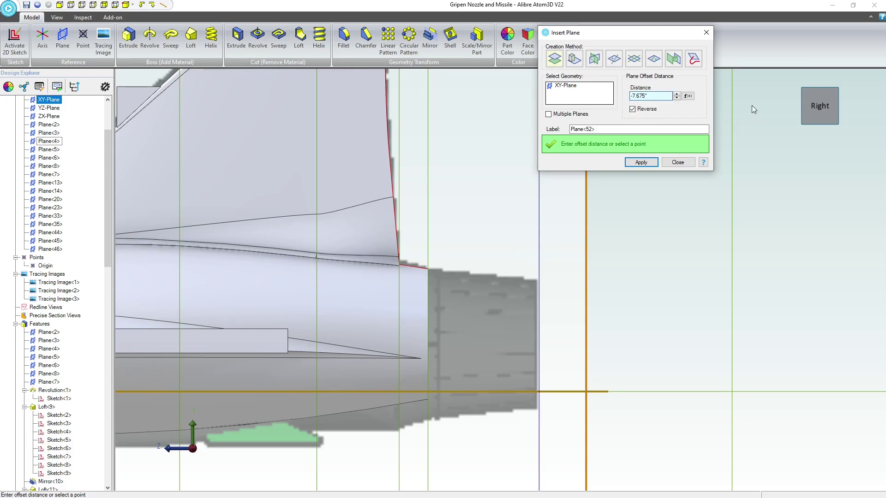
key("BackSpace")
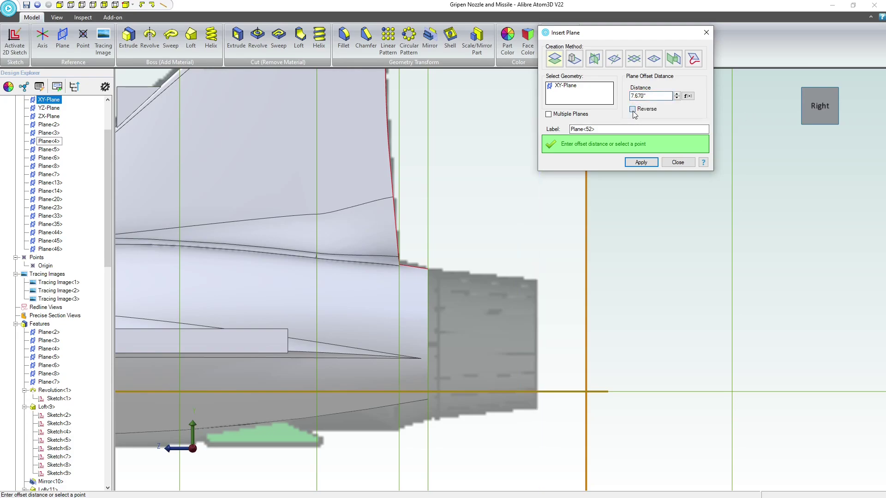
Reverse the offset to -7.670 inches and create the plane at the rear edge of the traced nozzle
left_click(633, 110)
scroll(505, 333, "up", 5)
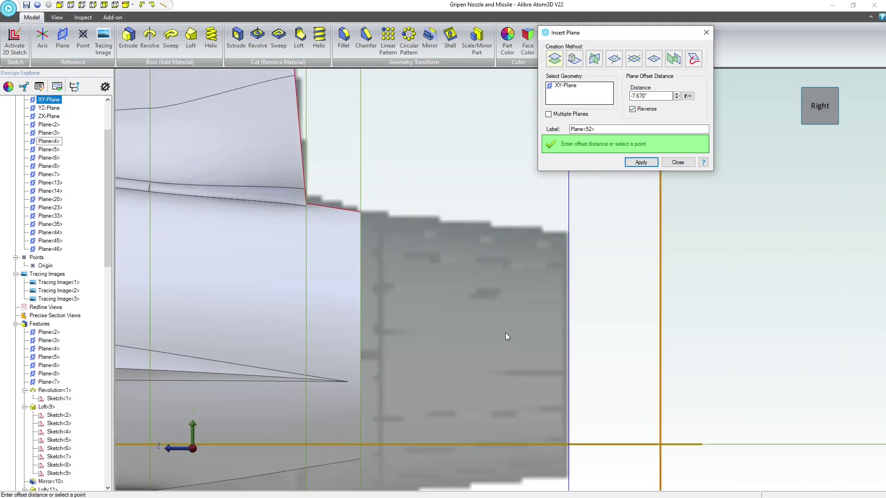
scroll(540, 329, "down", 2)
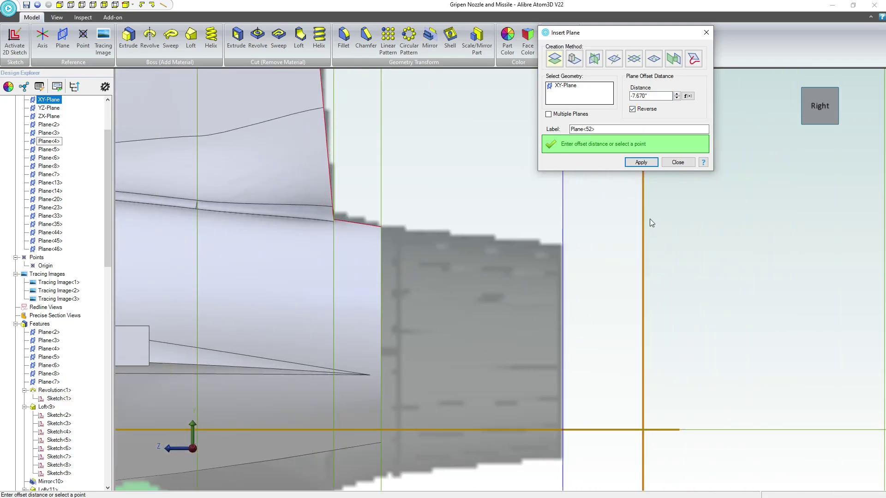
left_click(640, 164)
scroll(638, 206, "up", 2)
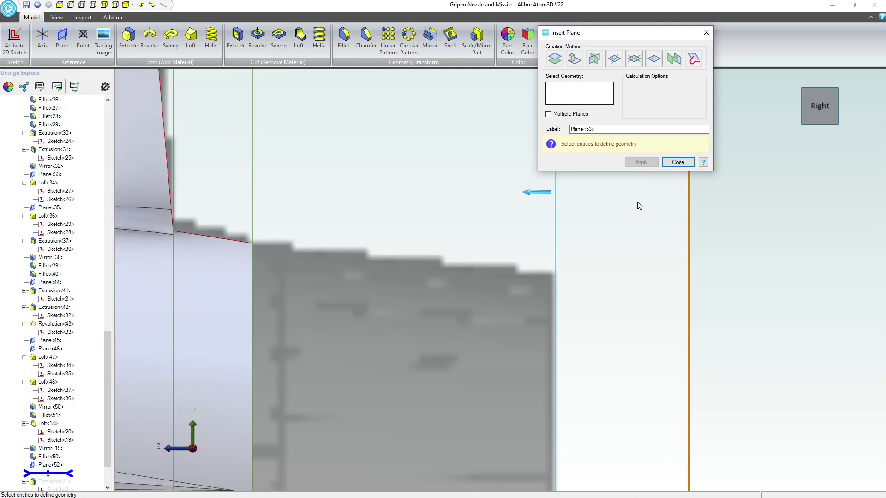
left_click(685, 161)
Start a 2D sketch on the flat circular face at the rear end of the fuselage
scroll(576, 220, "down", 3)
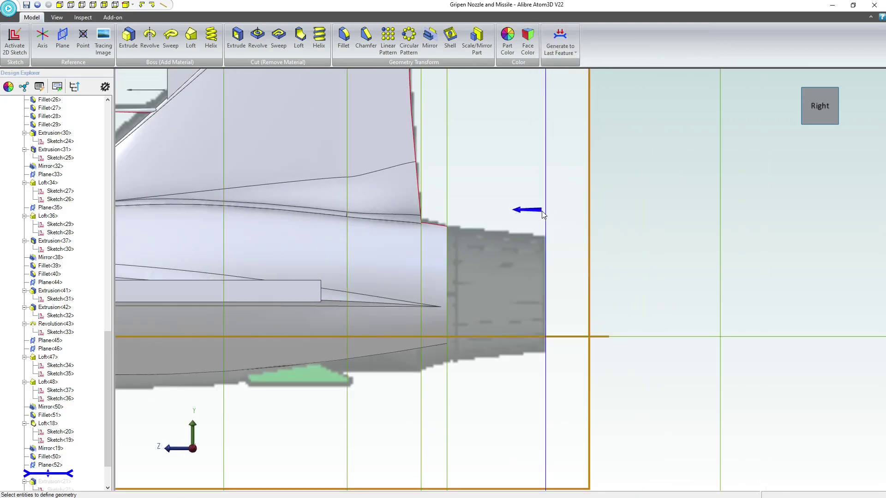
middle_click_drag(540, 222, 521, 240)
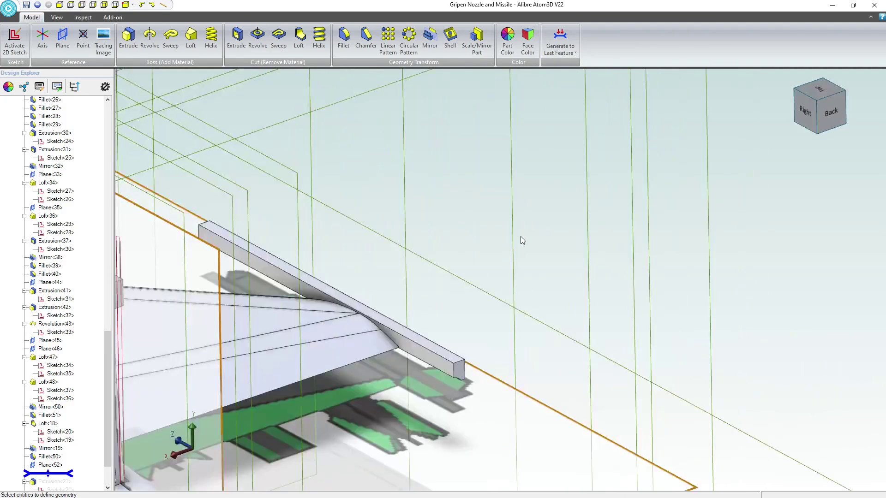
scroll(521, 241, "down", 4)
scroll(427, 375, "up", 2)
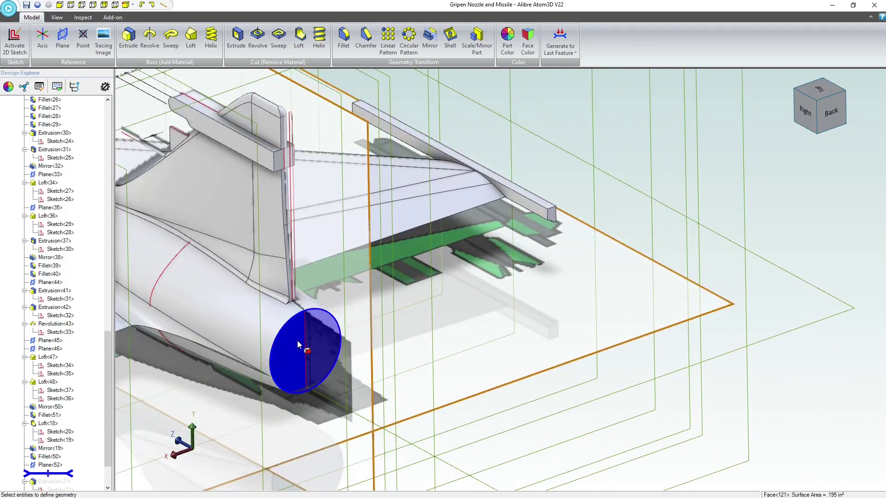
left_click(297, 341)
left_click(15, 41)
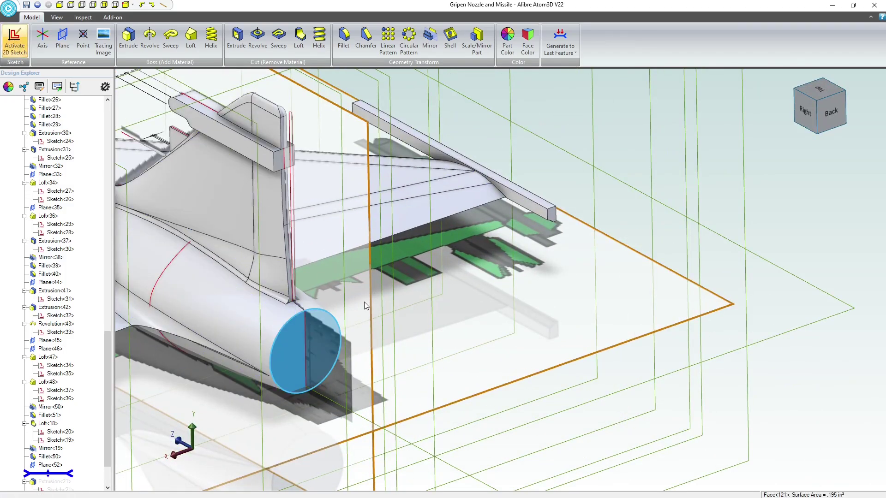
scroll(519, 312, "up", 4)
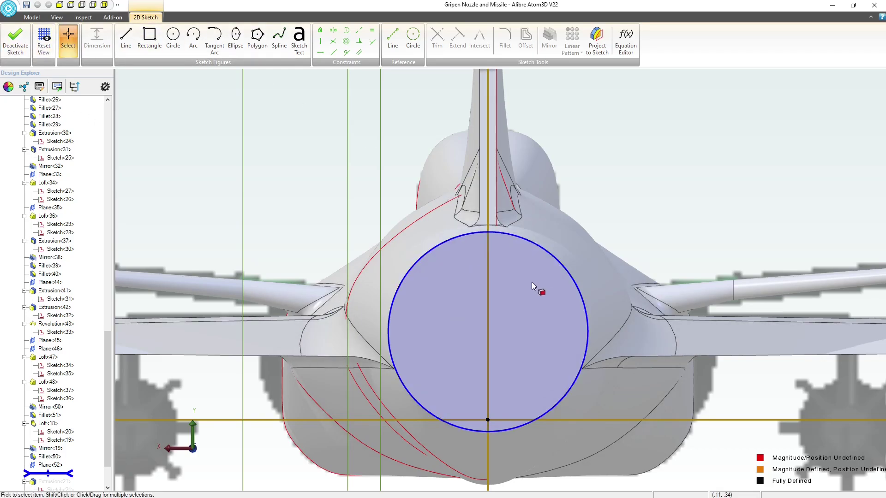
Project the circular face's right edge into the sketch as a reference figure, maintaining association to the source entity
left_click(542, 290)
left_click(572, 278)
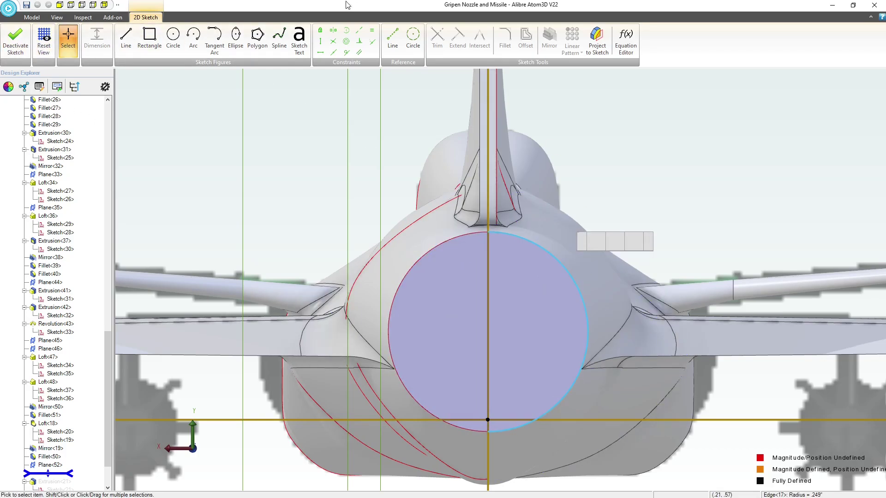
left_click(596, 39)
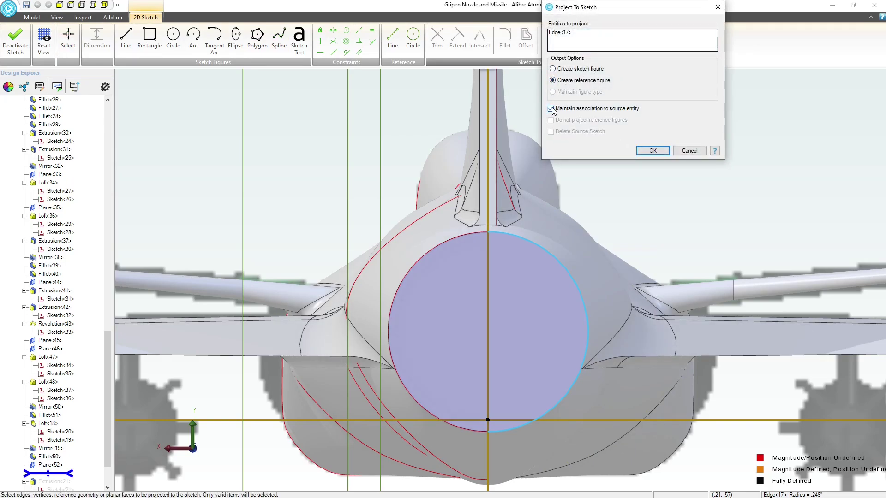
left_click(652, 151)
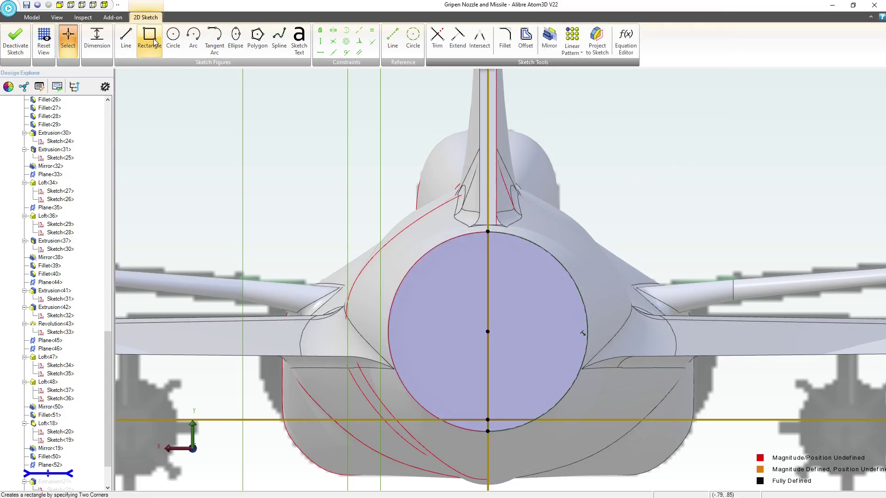
Sketch two concentric arcs above the circular face's center, the smaller inner one spanning about 86 degrees
left_click(193, 38)
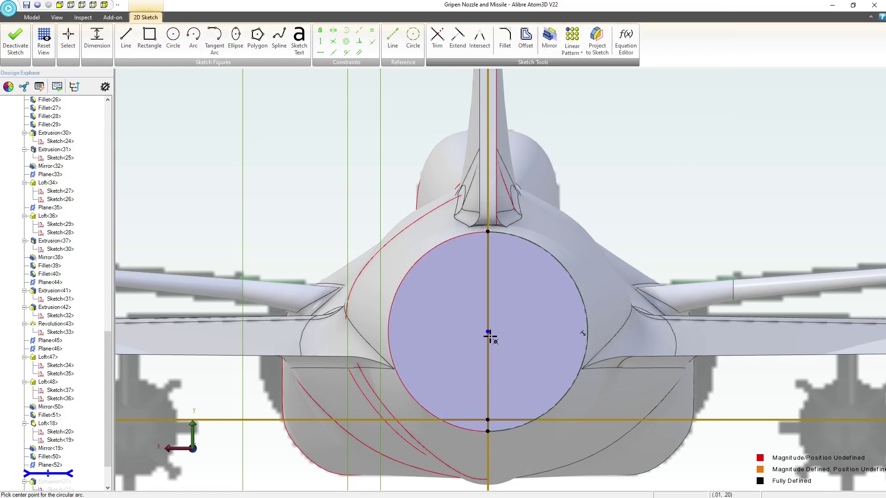
left_click(488, 331)
left_click(448, 280)
left_click(536, 287)
left_click(488, 332)
left_click(462, 302)
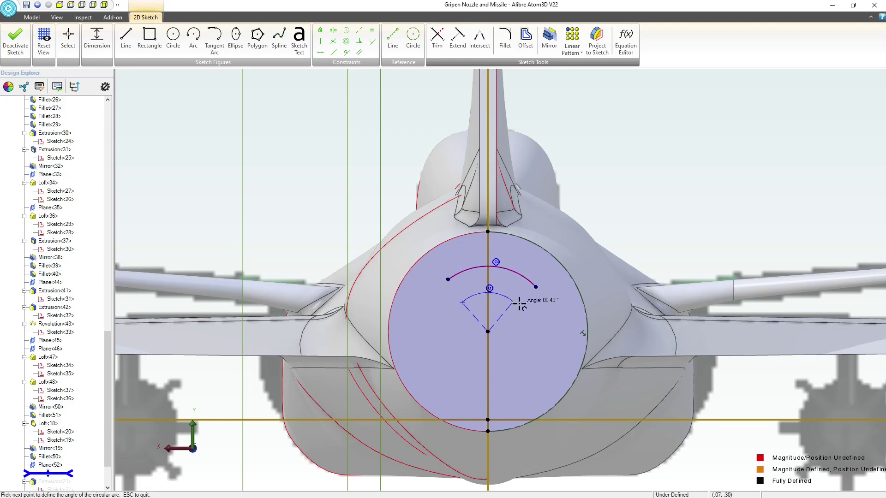
left_click(517, 305)
Sketch a small rounded arc at each end of the inner arc, reaching up toward the outer arc's ends
left_click(533, 299)
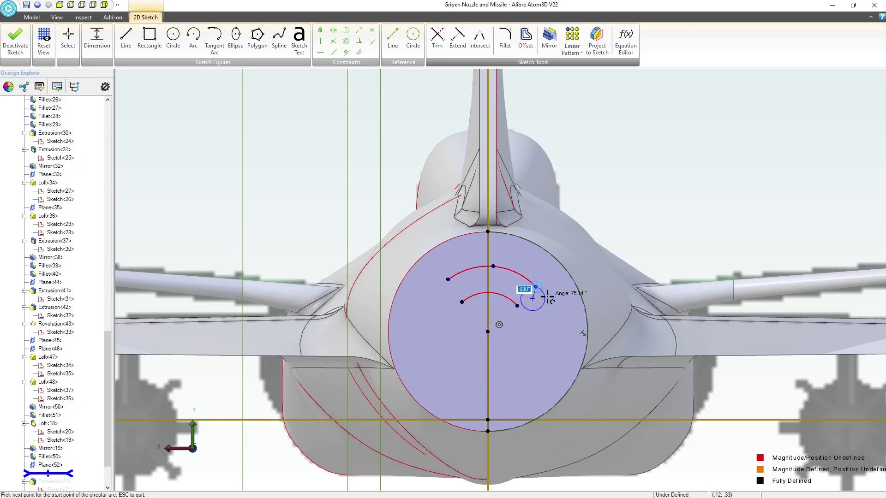
left_click(548, 297)
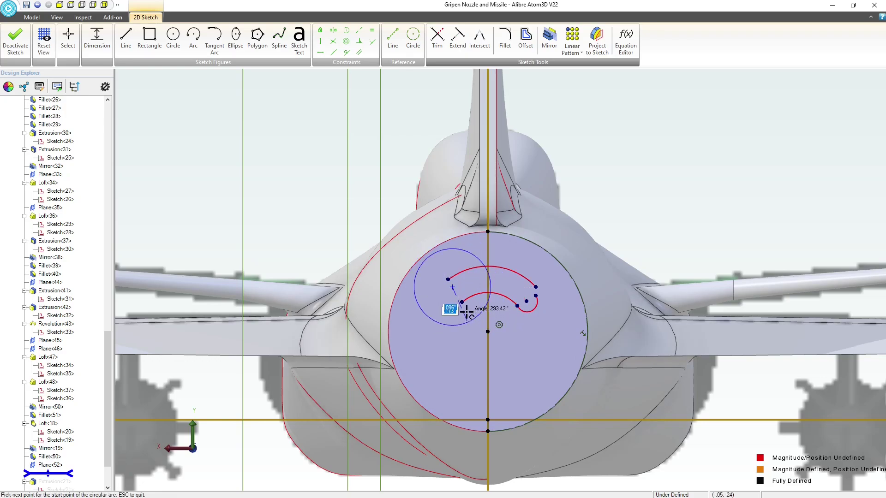
left_click(448, 280)
left_click(462, 302)
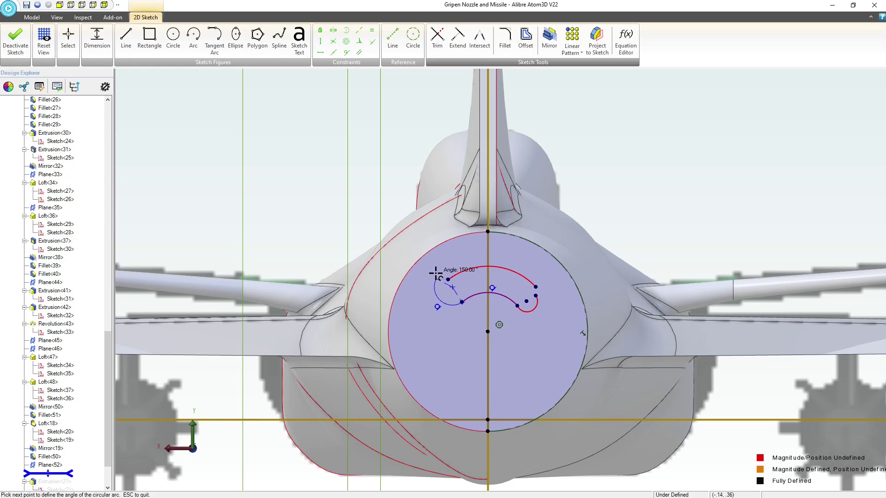
left_click(437, 274)
key("Escape")
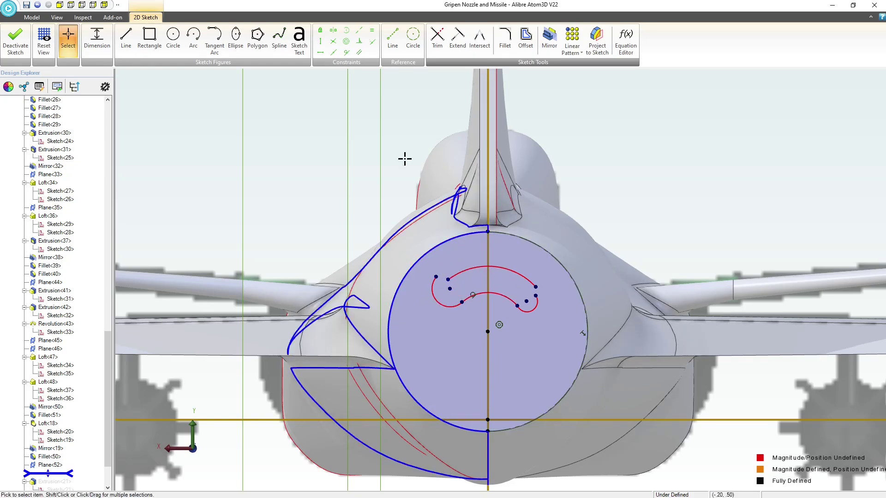
Apply coincident constraints joining the outer arc's left and right endpoints to the free ends of the small rounded arcs
left_click(372, 41)
left_click(436, 277)
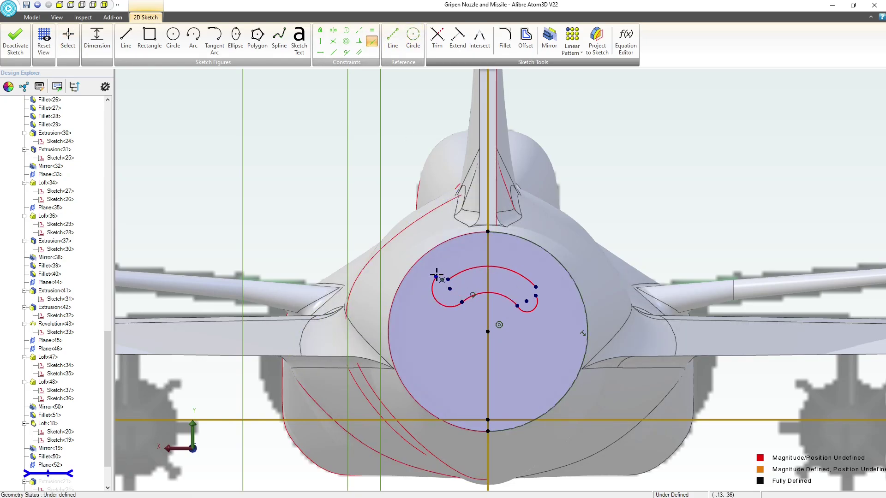
left_click(448, 280)
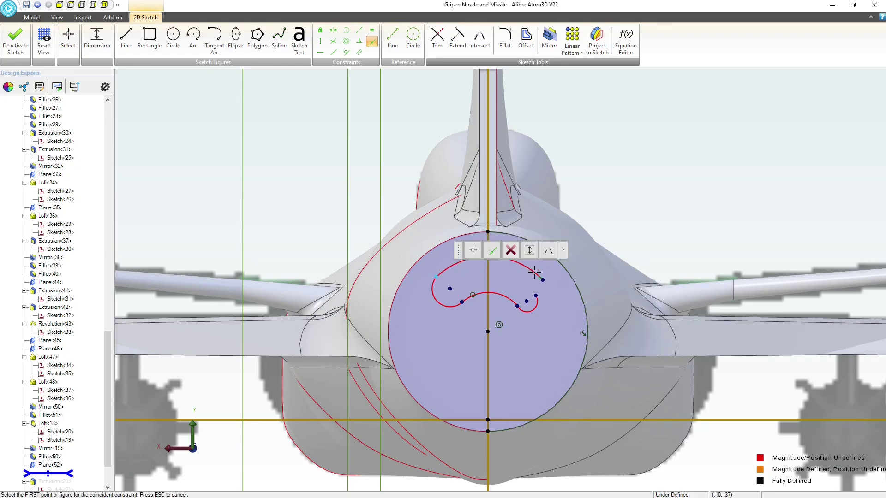
left_click(543, 280)
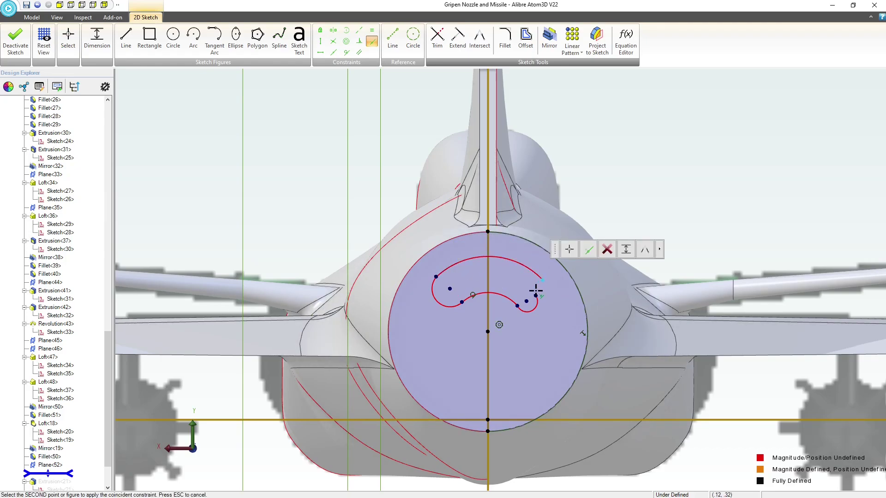
left_click(535, 291)
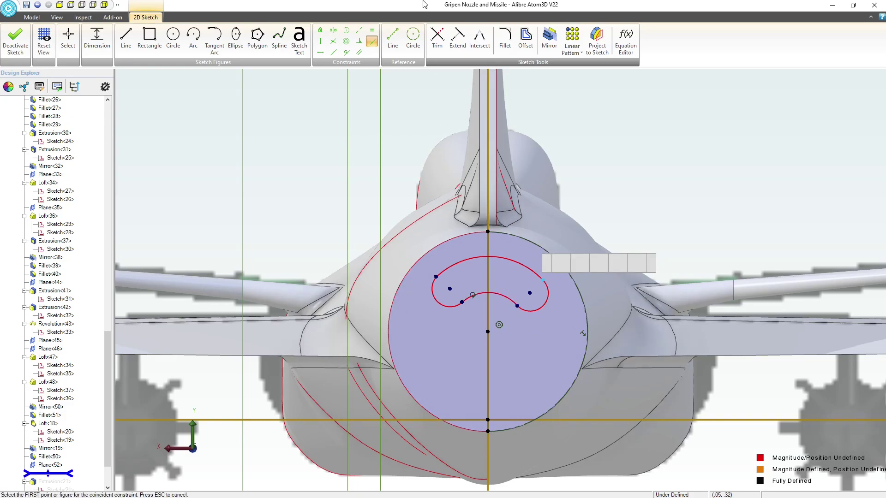
Make the right rounded end arc tangent to both the outer arc and the inner arc
left_click(347, 52)
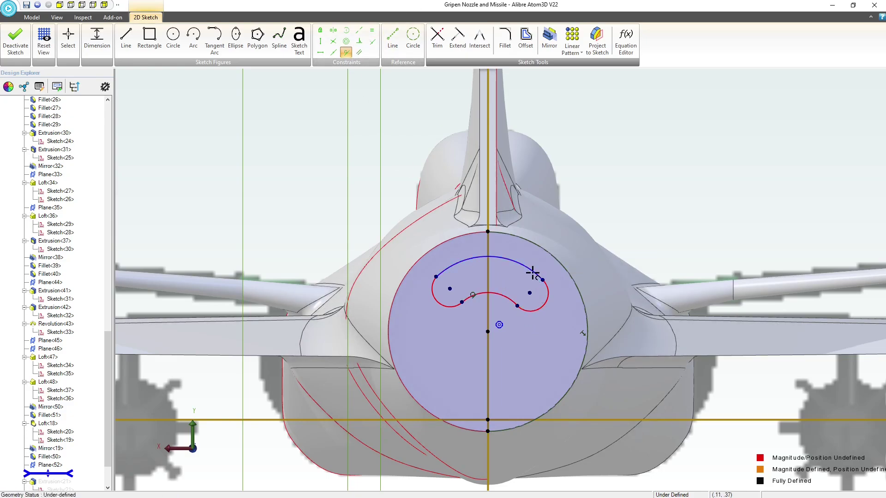
left_click(531, 271)
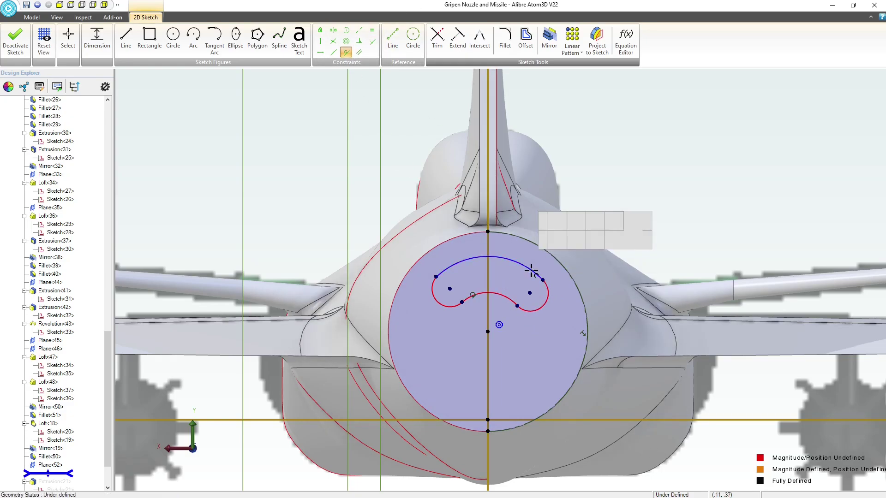
left_click(547, 290)
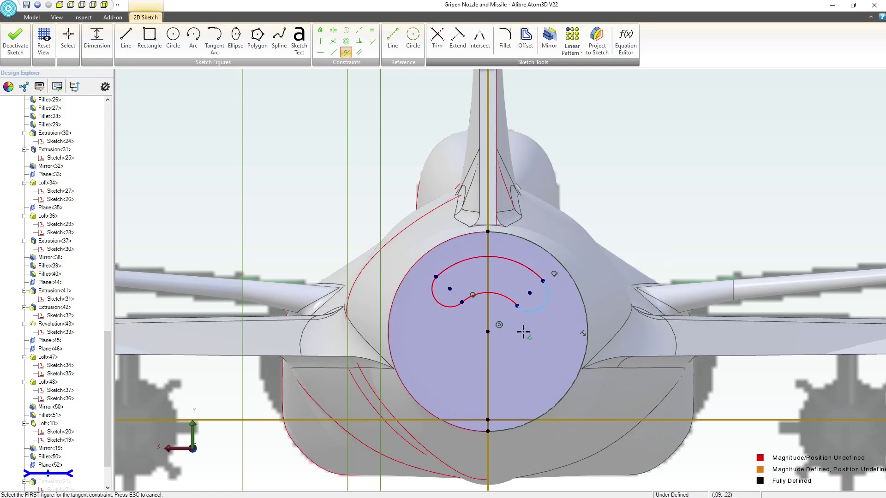
left_click(513, 301)
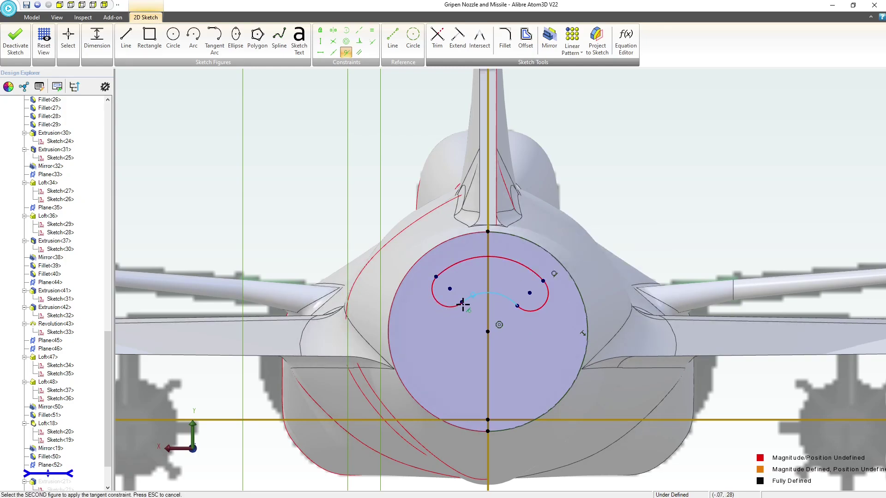
left_click(525, 309)
left_click(509, 299)
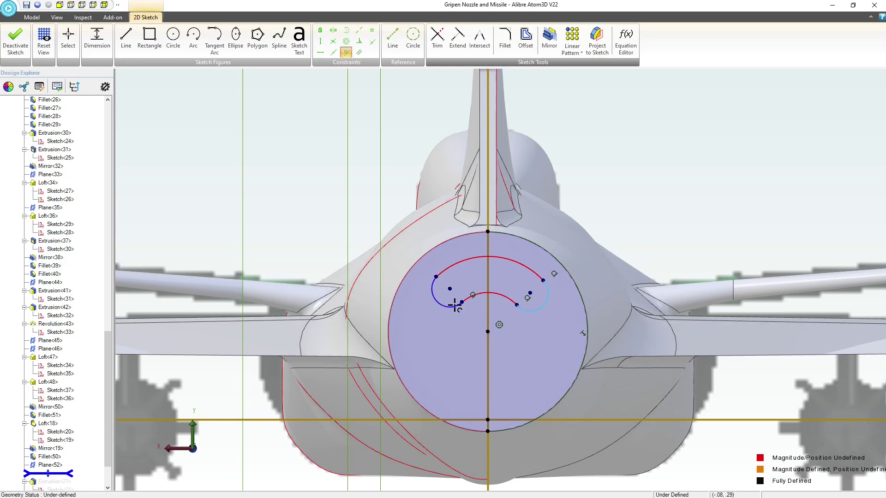
Make the left rounded end arc tangent to the outer arc
left_click(452, 308)
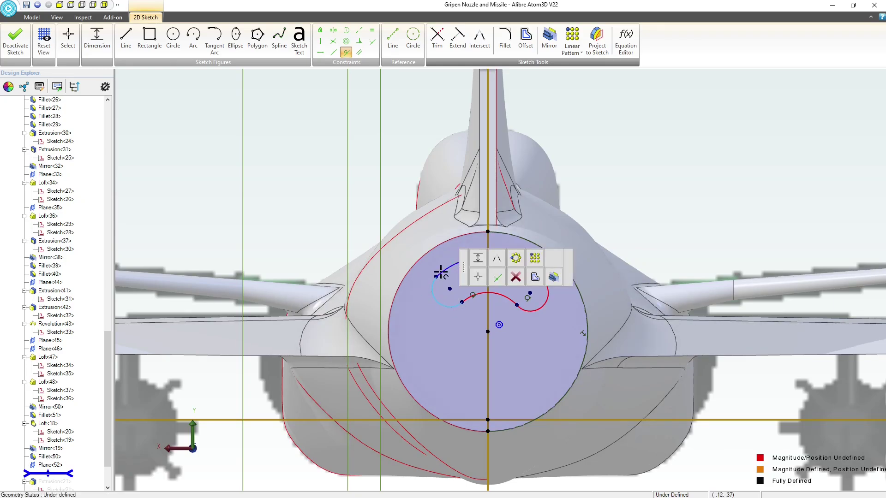
left_click(441, 272)
left_click(445, 269)
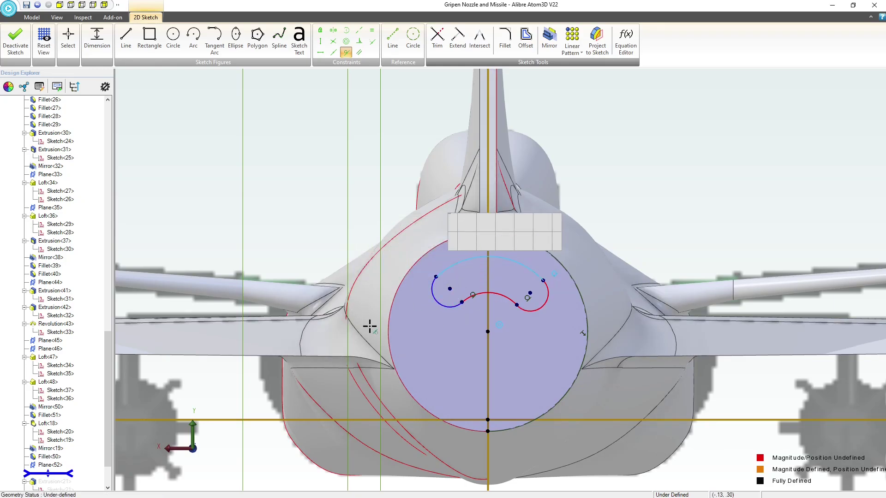
left_click(433, 296)
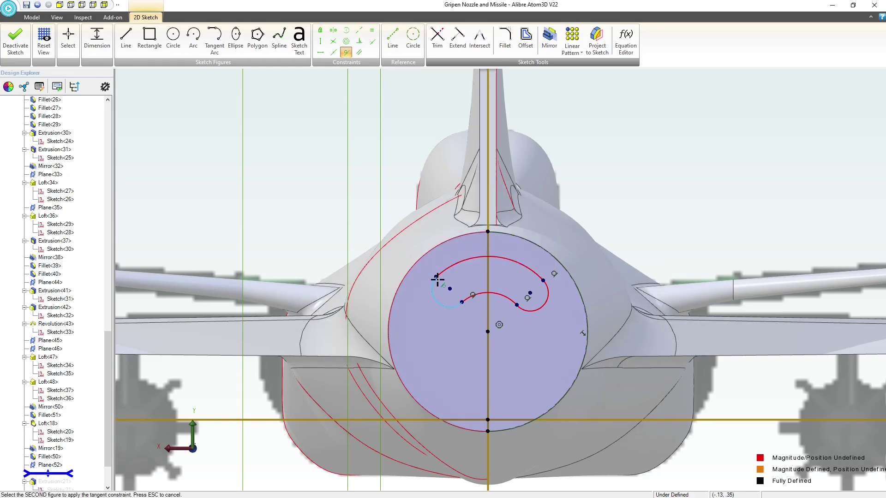
left_click(440, 272)
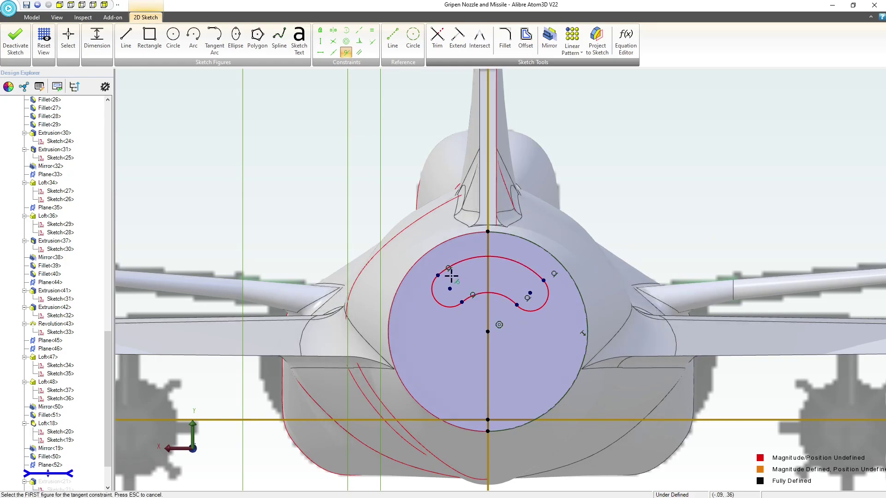
key("Escape")
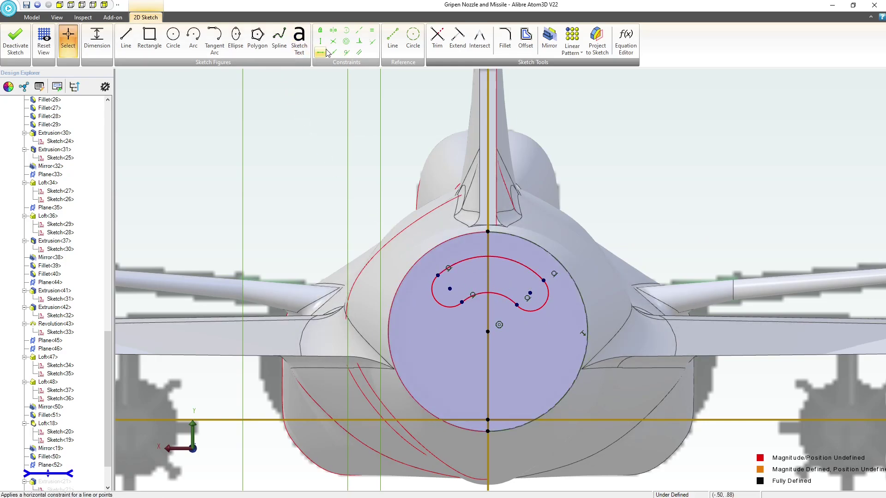
Apply a horizontal constraint between the outer arc's left and right endpoints
left_click(320, 53)
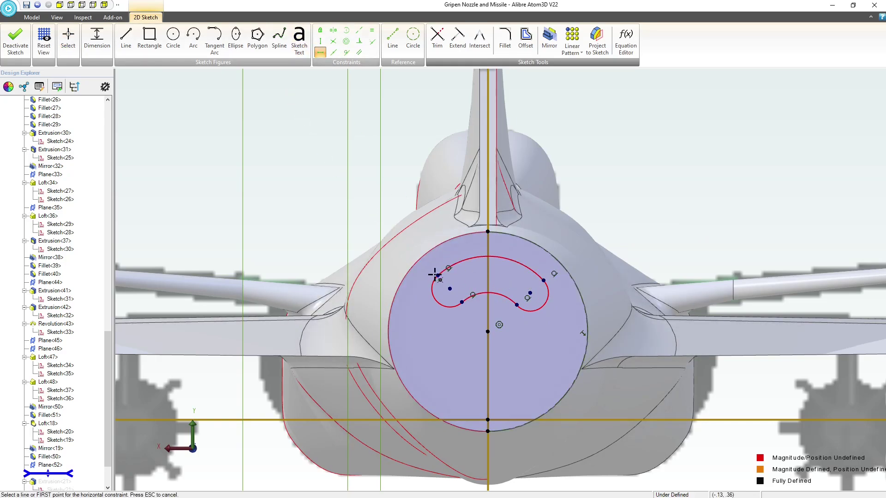
left_click(438, 275)
left_click(544, 280)
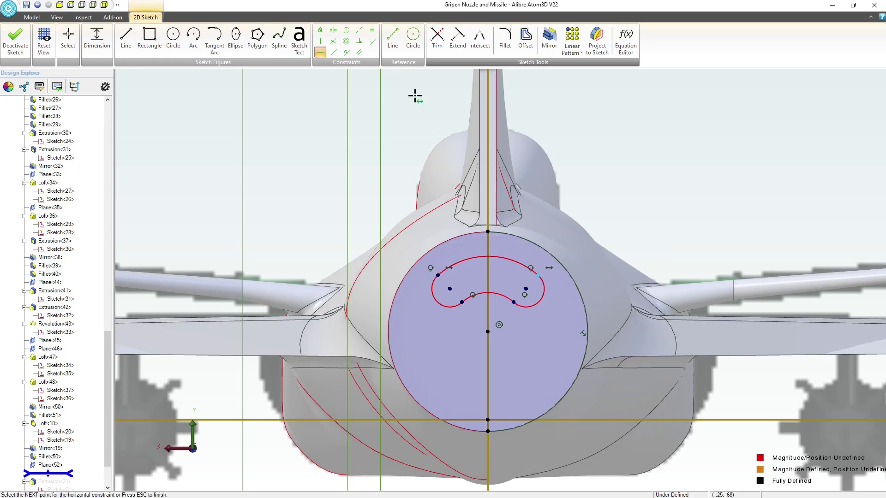
Try to apply an equal-size constraint between the two small rounded end arcs
left_click(372, 30)
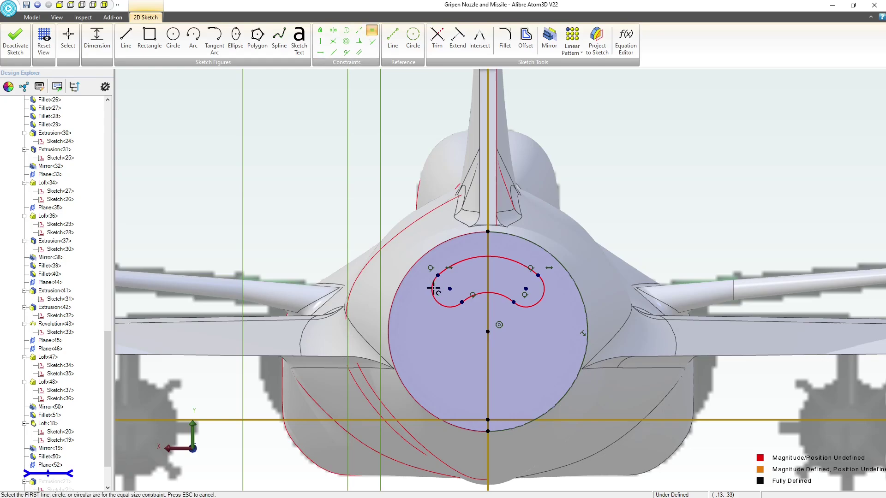
left_click(435, 288)
left_click(542, 288)
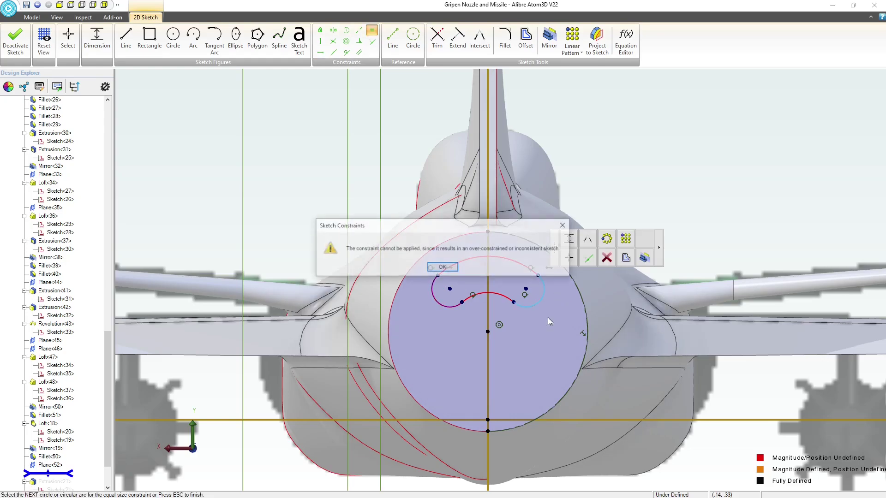
left_click(443, 268)
key("Escape")
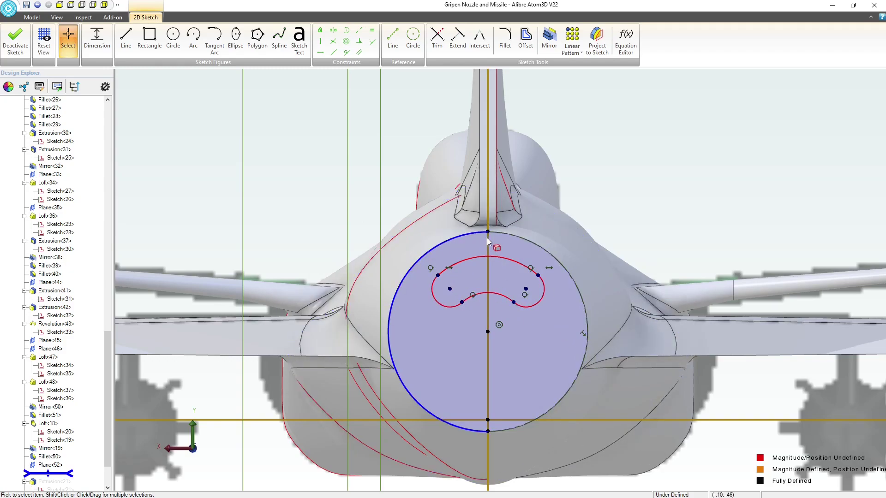
Apply an equal-size constraint between the outer arc and the projected right edge of the circular face
left_click(372, 30)
left_click(522, 262)
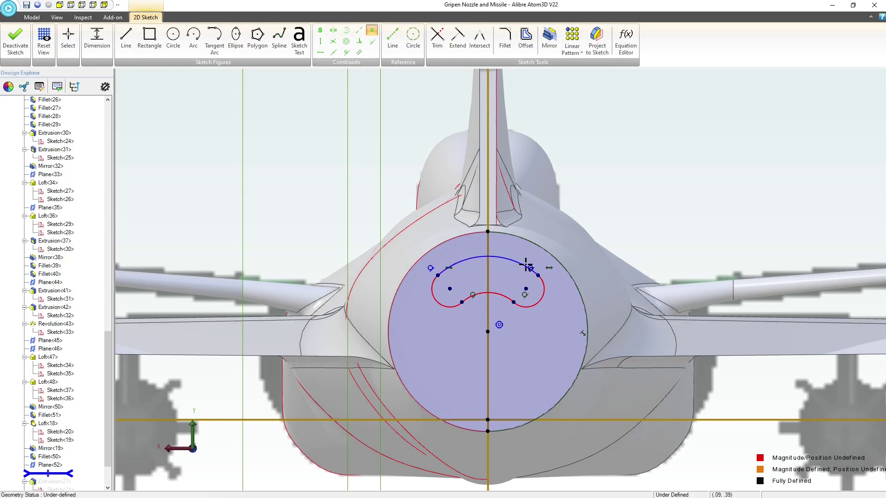
left_click(526, 243)
left_click(525, 243)
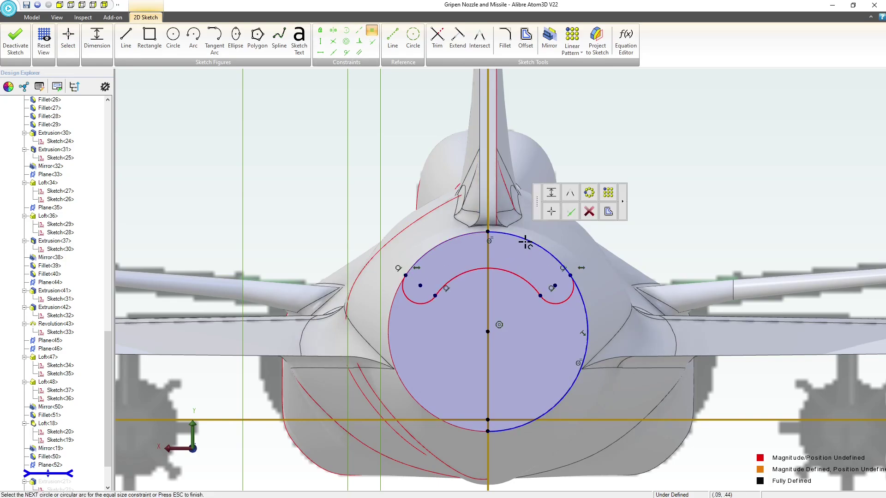
scroll(503, 293, "up", 2)
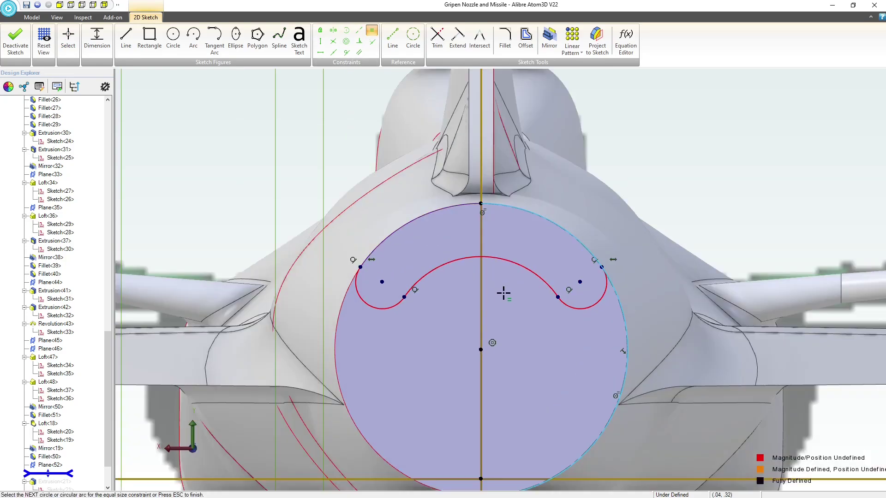
key("Escape")
Dimension the left rounded end arc with a radius of 0.005
left_click(97, 39)
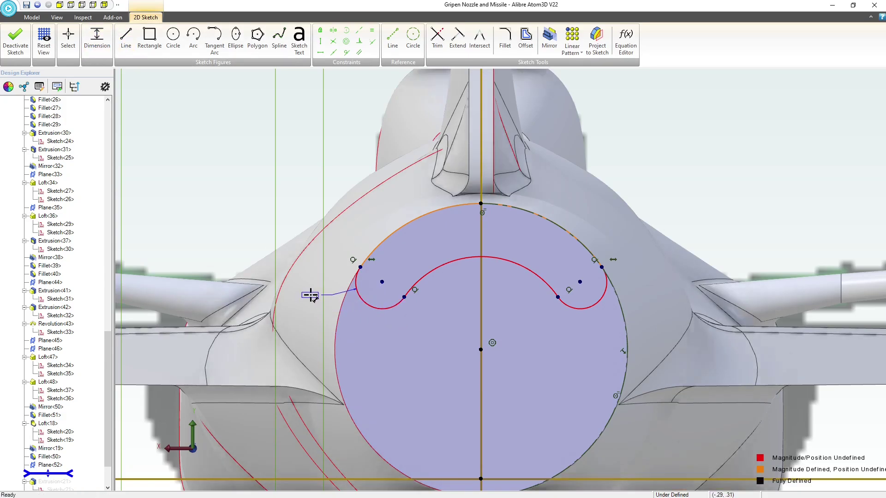
left_click(310, 295)
type(".005")
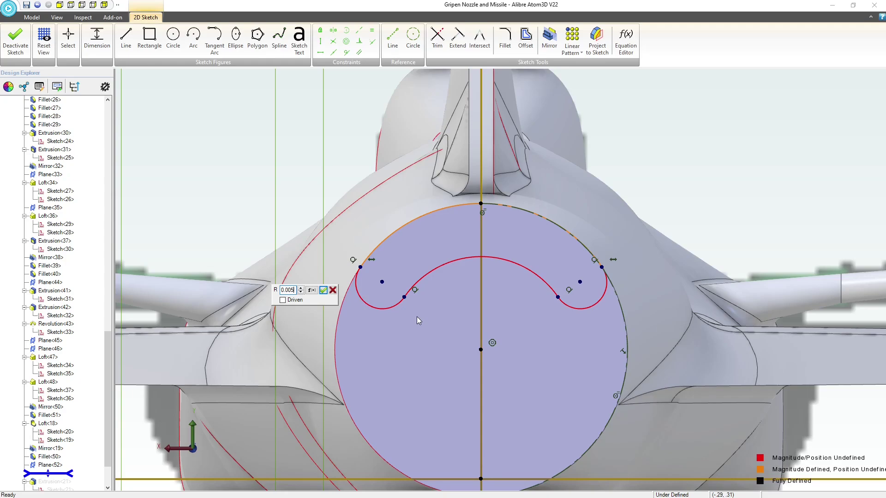
key("Return")
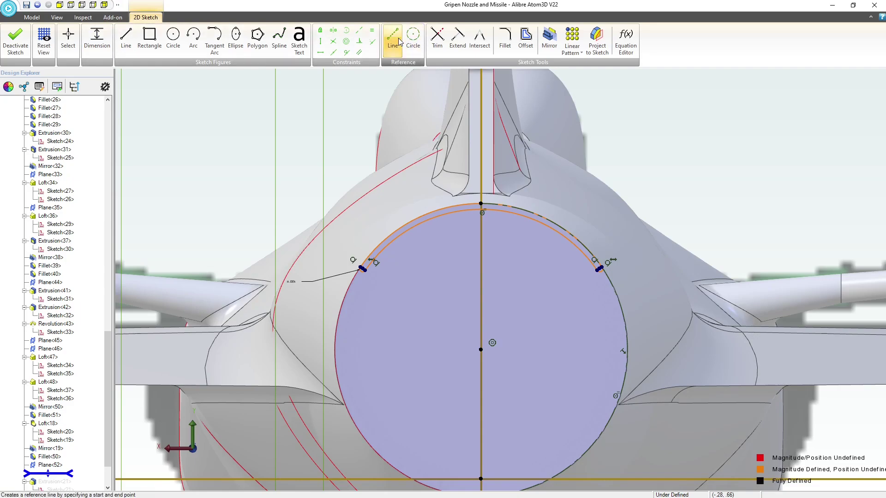
Draw reference lines from the midpoint of the left end arc to the circle's center and on to the right end arc's midpoint
scroll(406, 303, "up", 5)
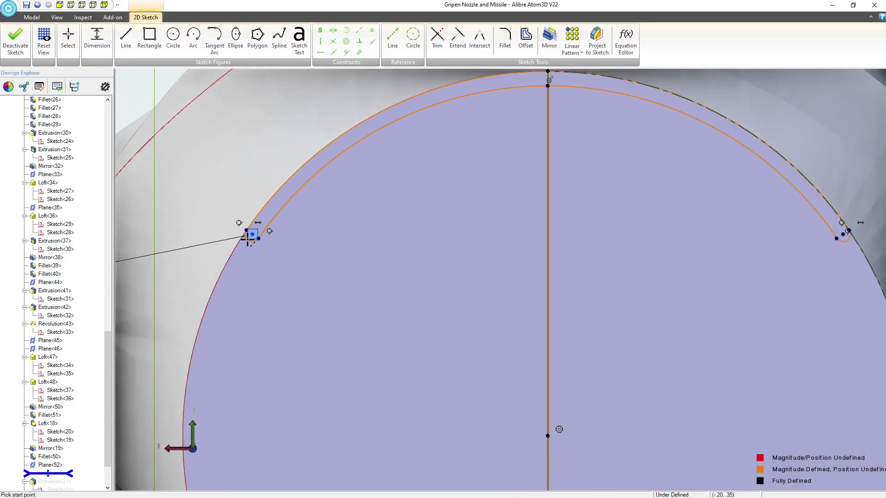
left_click(248, 237)
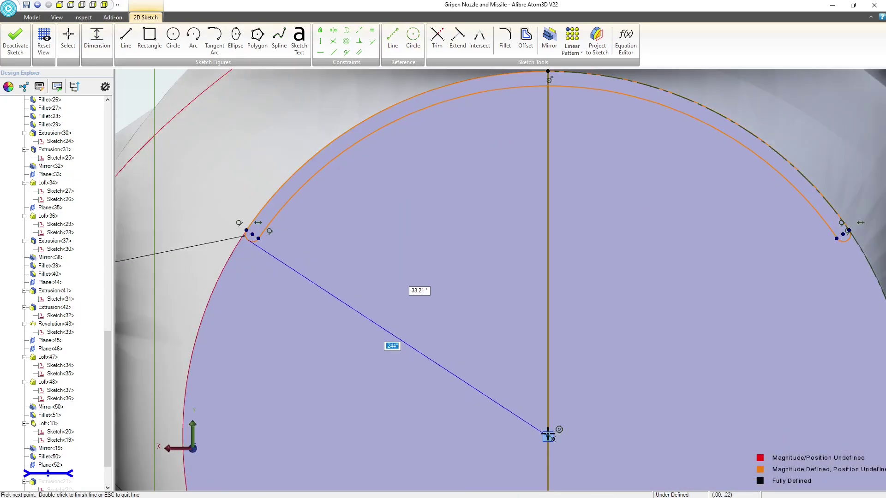
left_click(848, 241)
key("Escape")
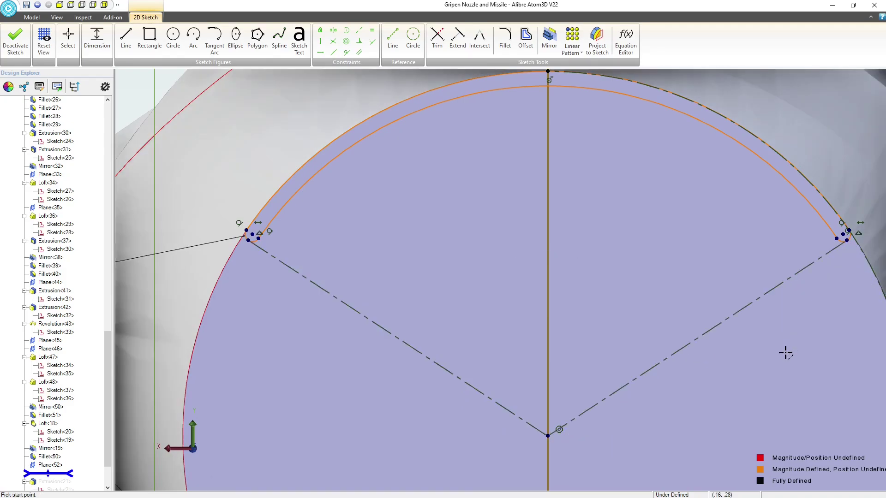
key("Escape")
Dimension the angle between the two reference lines and set it to (360/20)-5
left_click(95, 34)
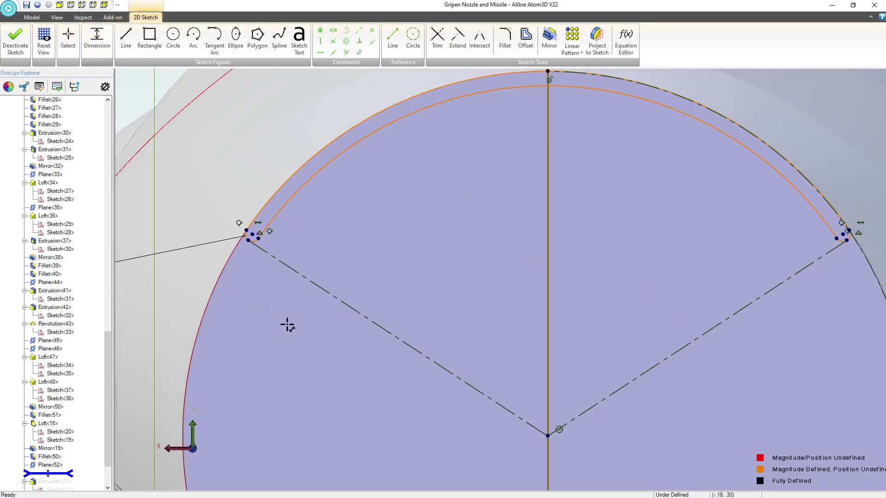
left_click(564, 426)
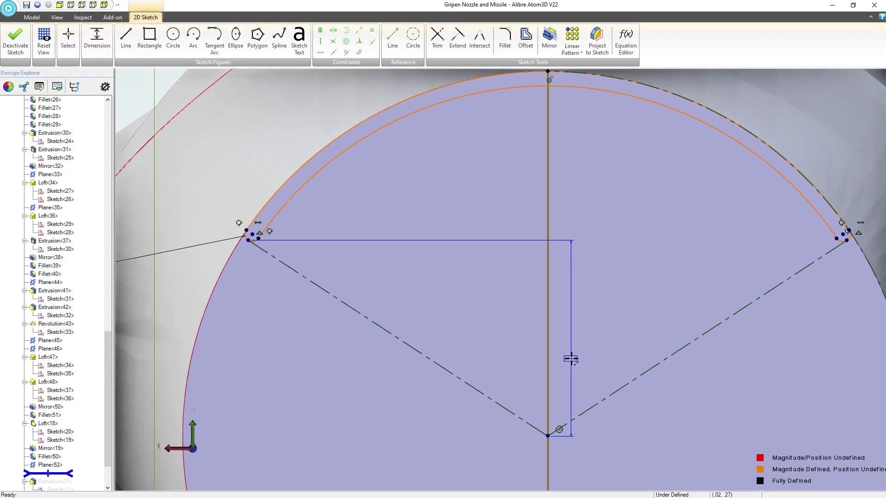
left_click(625, 384)
left_click(570, 236)
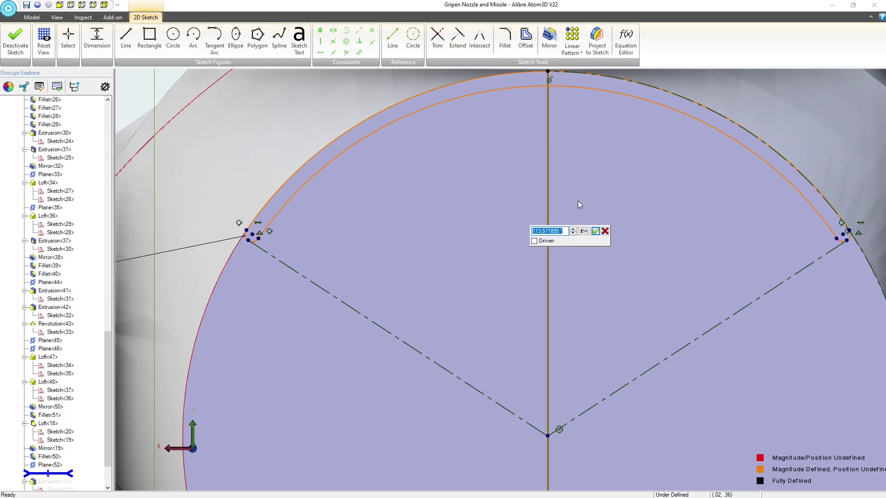
type("(360")
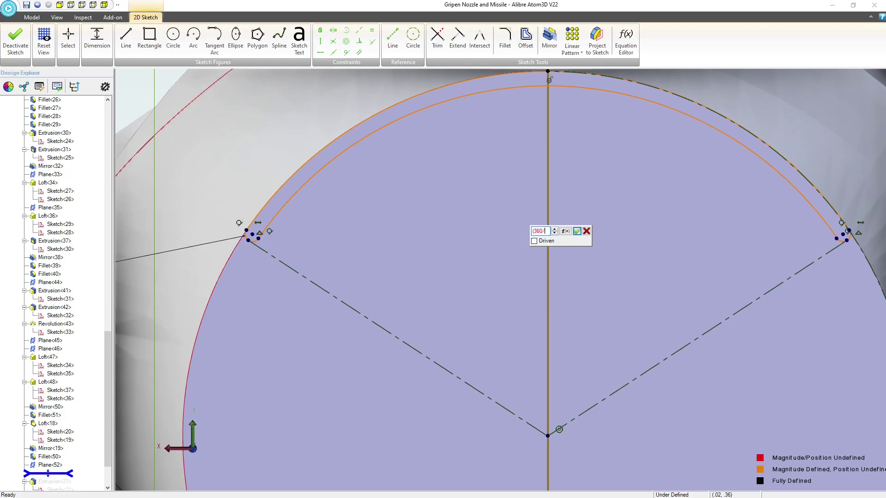
type("/20)")
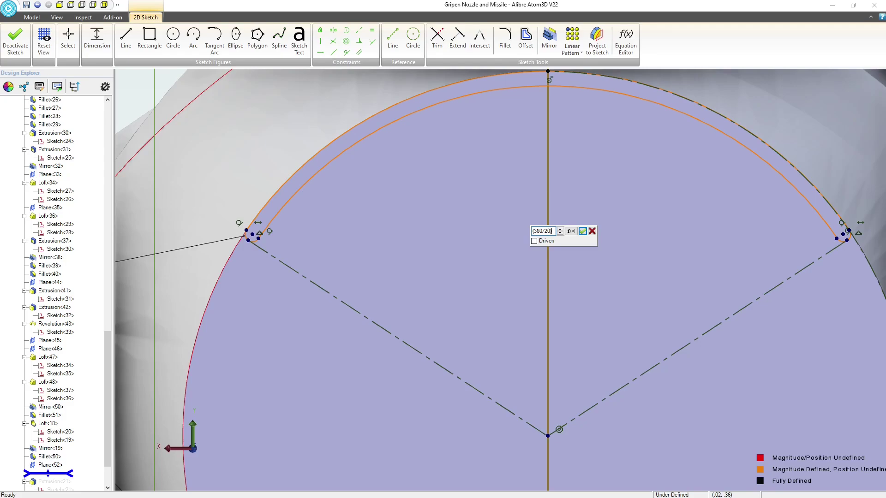
type("-5")
left_click(587, 231)
scroll(590, 245, "down", 3)
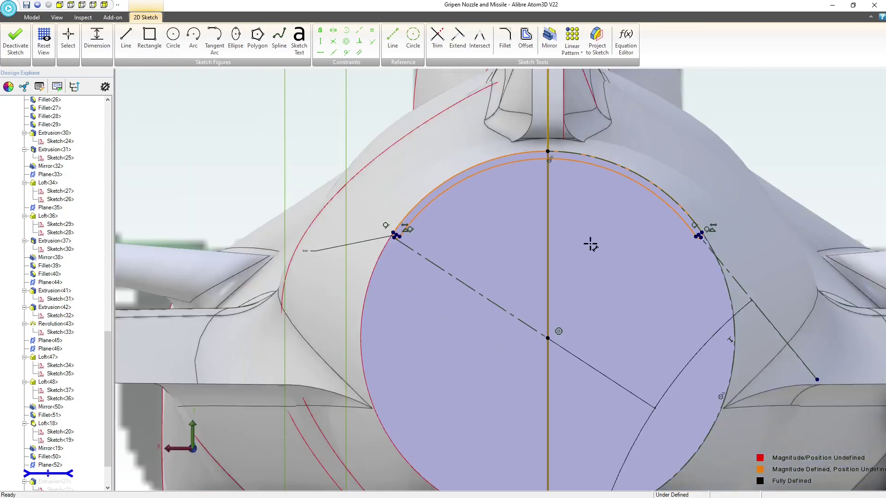
scroll(594, 258, "down", 2)
scroll(603, 297, "up", 1)
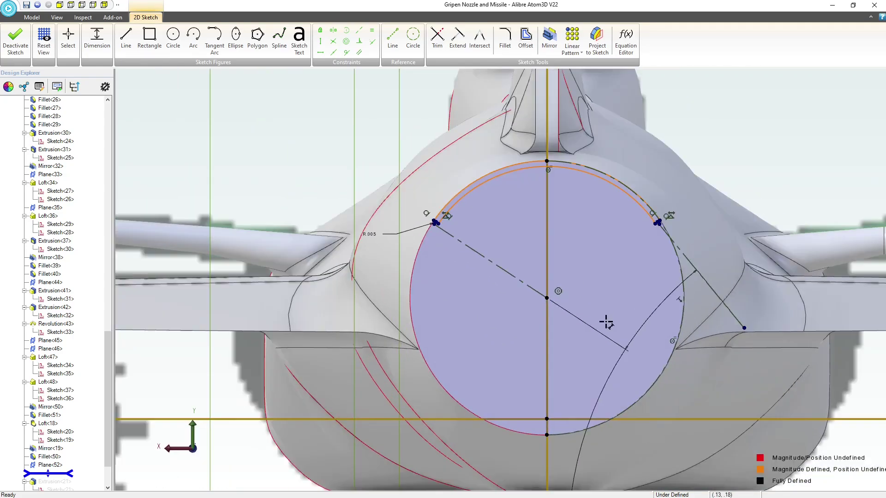
Pull the angled reference line's free end toward the circle's center and make it coincident with that center point
key("Escape")
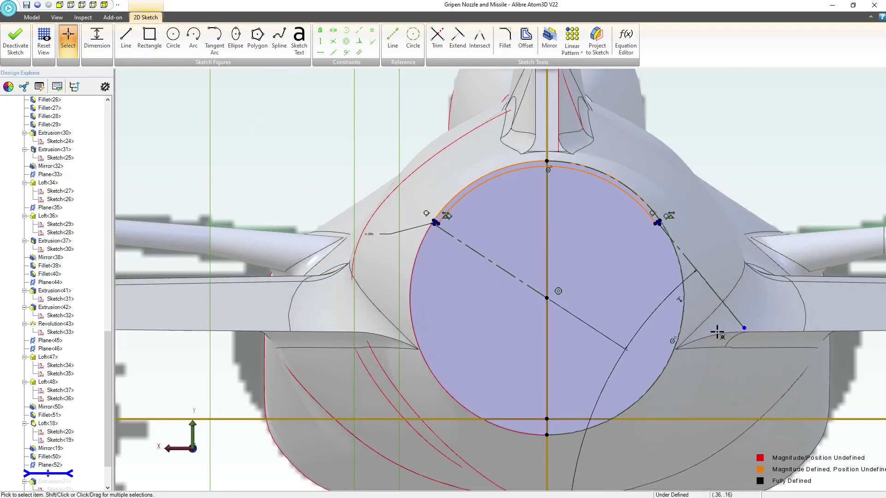
mouse_move(718, 332)
left_mouse_down()
mouse_move(663, 333)
mouse_move(585, 300)
left_mouse_up()
left_click(372, 41)
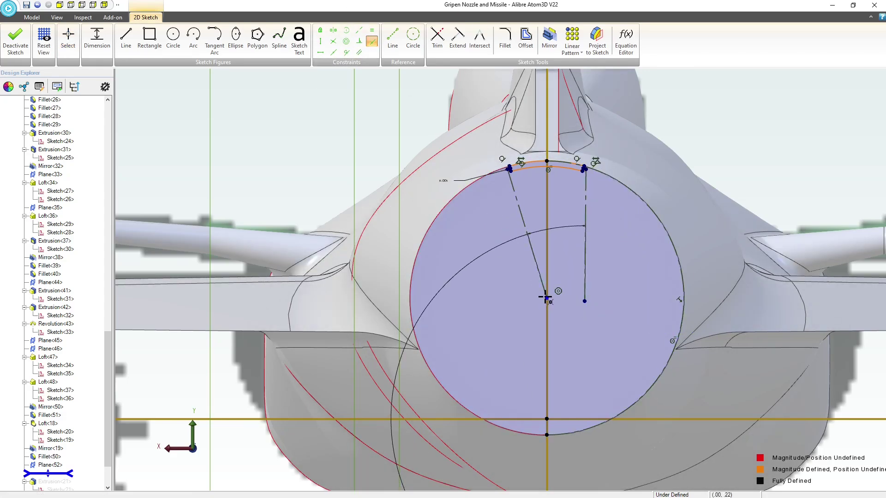
left_click(546, 298)
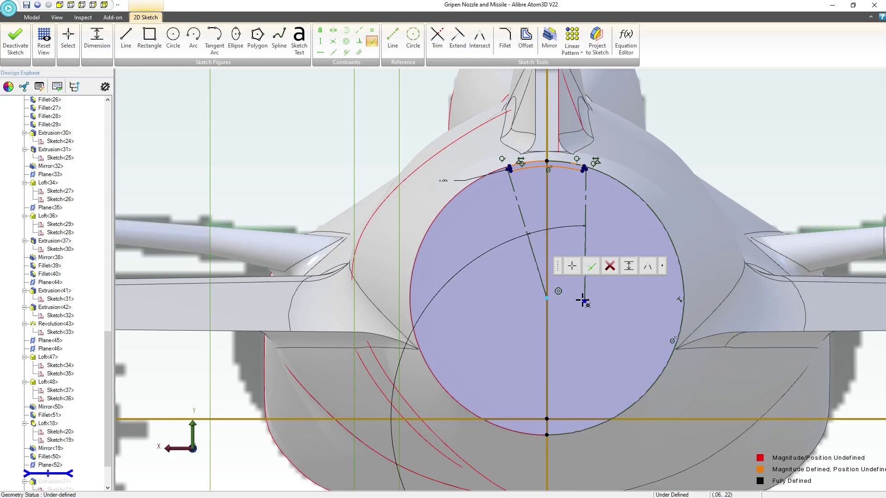
left_click(584, 301)
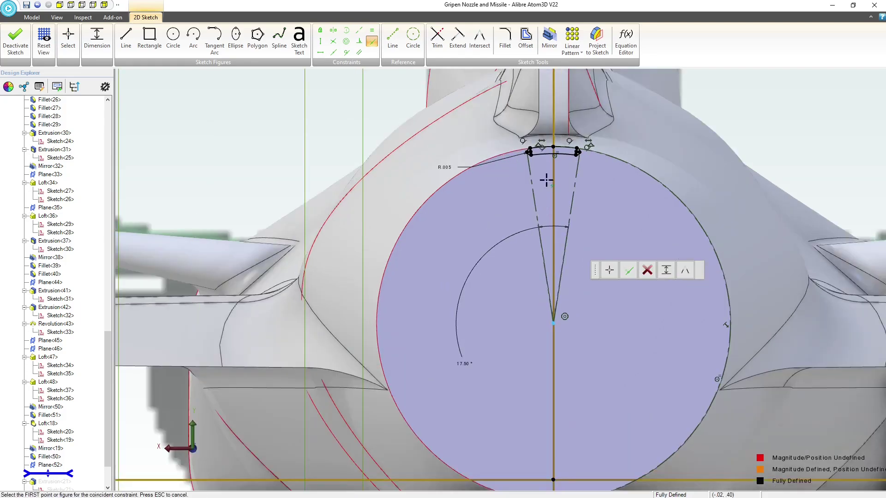
scroll(548, 180, "up", 5)
key("Escape")
scroll(551, 197, "down", 3)
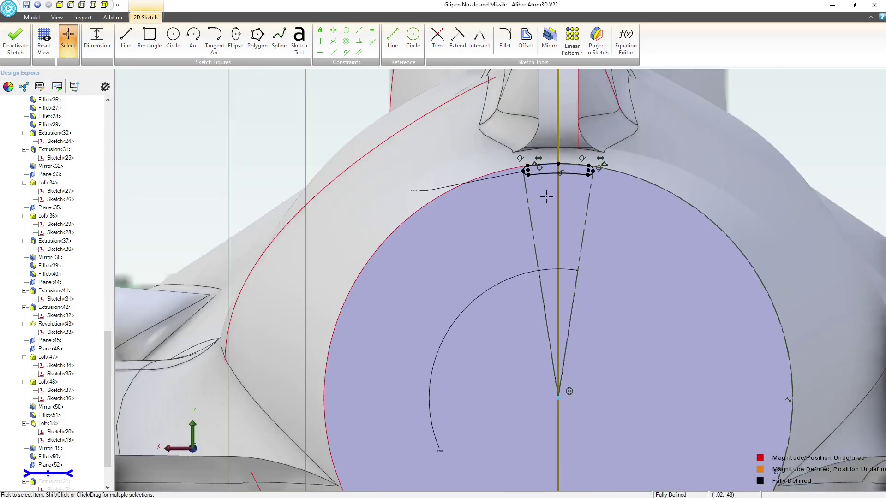
Finish the nozzle segment sketch and start a new sketch on Plane<52> behind the aircraft's rear, viewed straight on from the back
key("ctrl+k")
scroll(516, 234, "down", 6)
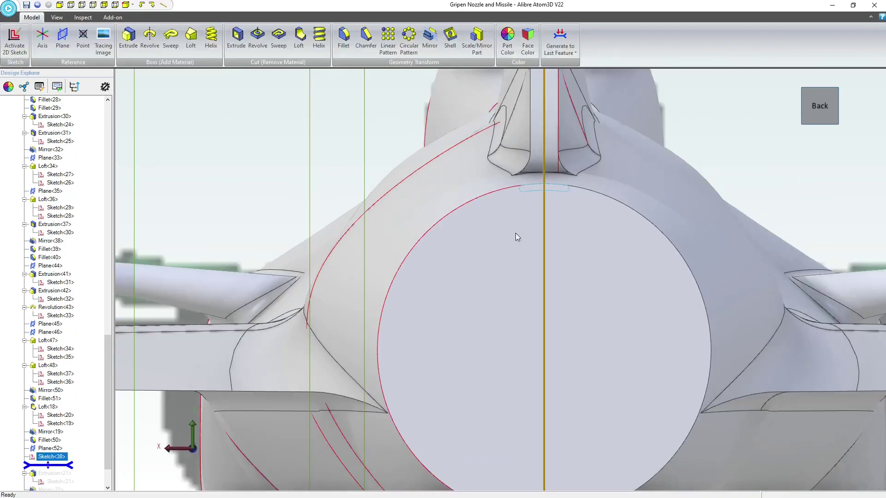
mouse_move(352, 176)
middle_mouse_down()
mouse_move(376, 176)
mouse_move(376, 185)
middle_mouse_up()
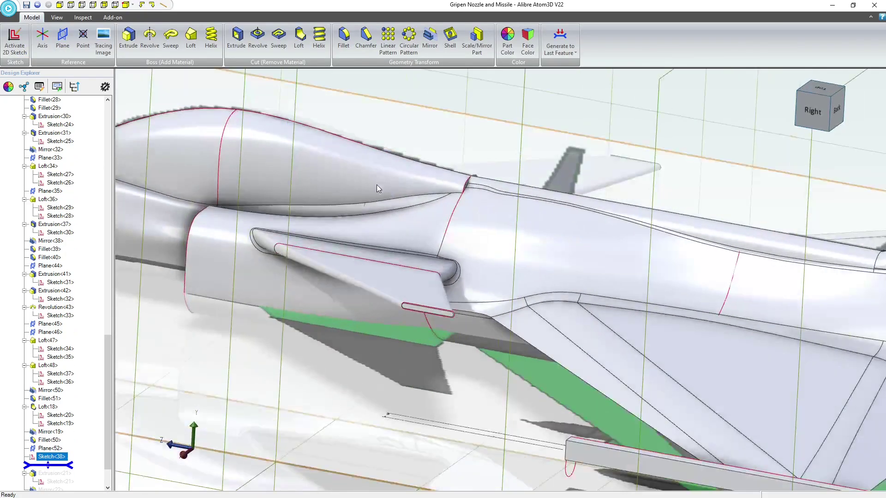
scroll(340, 175, "down", 6)
middle_click_drag(699, 158, 680, 196)
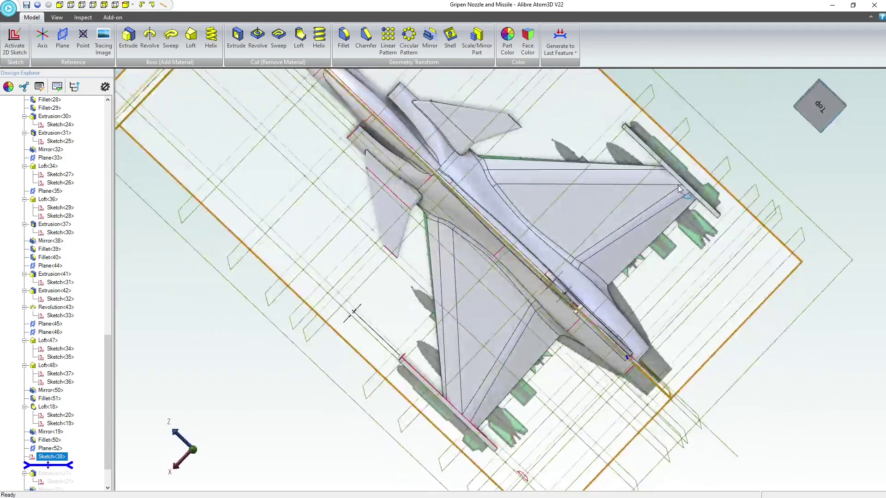
left_click(749, 310)
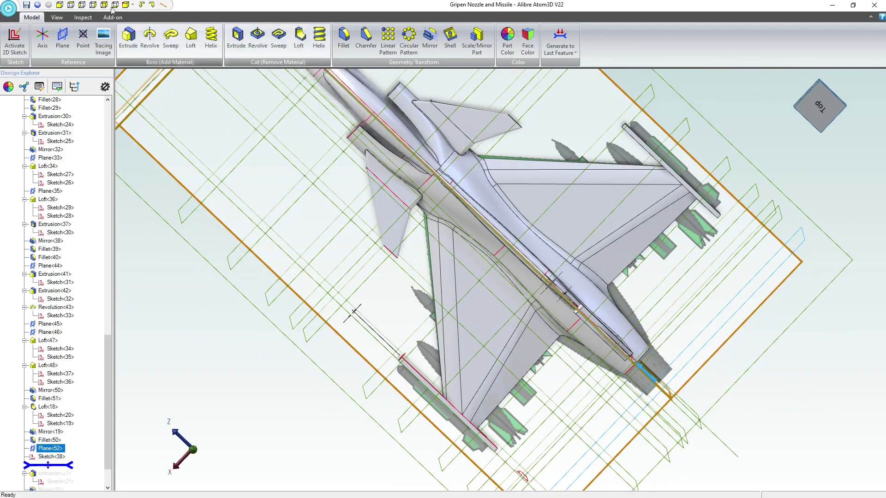
middle_click_drag(750, 310, 357, 207)
left_click(15, 41)
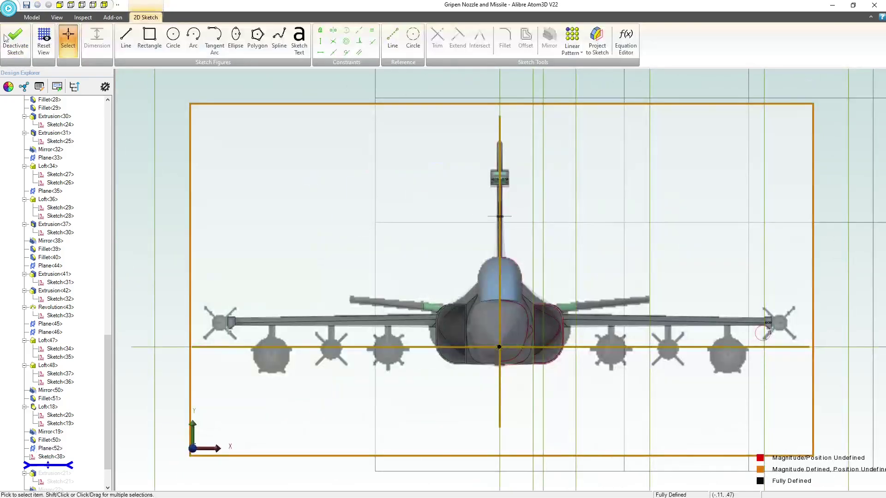
left_click(43, 39)
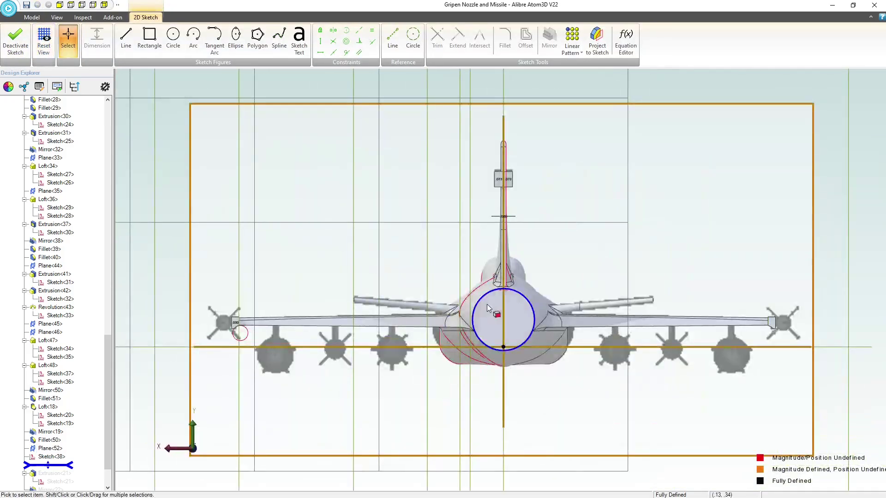
Project the right edge of the rear circular face into the sketch as a reference figure, maintaining association to the source entity
scroll(494, 287, "up", 5)
scroll(511, 261, "up", 3)
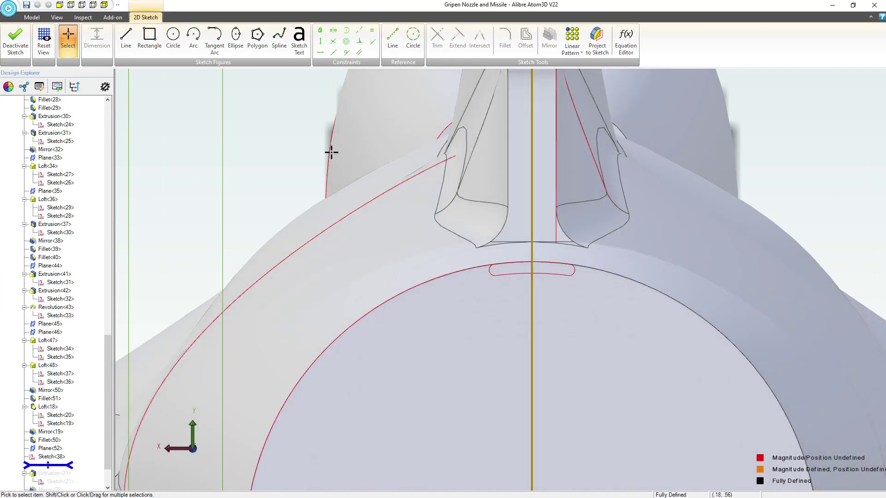
scroll(335, 156, "down", 4)
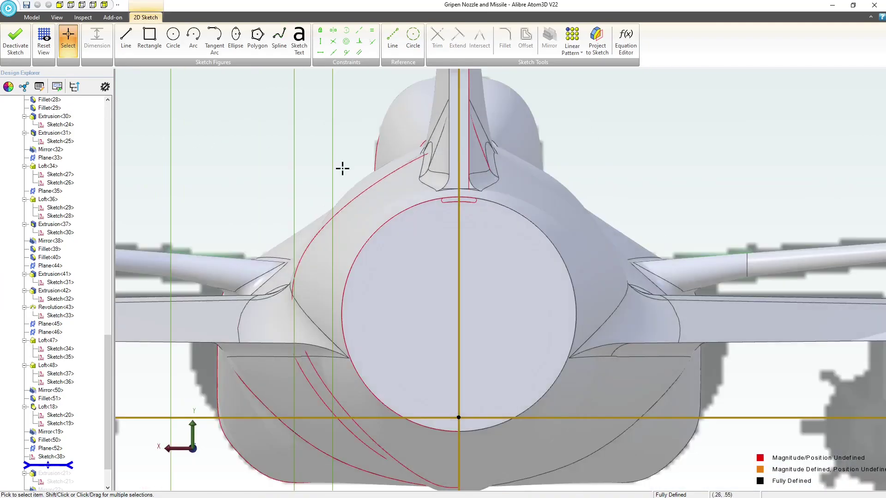
left_click(597, 41)
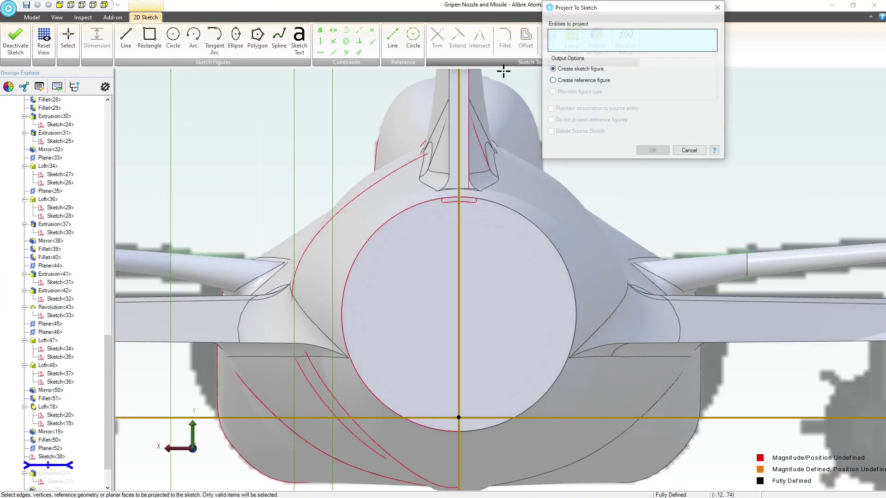
left_click(553, 80)
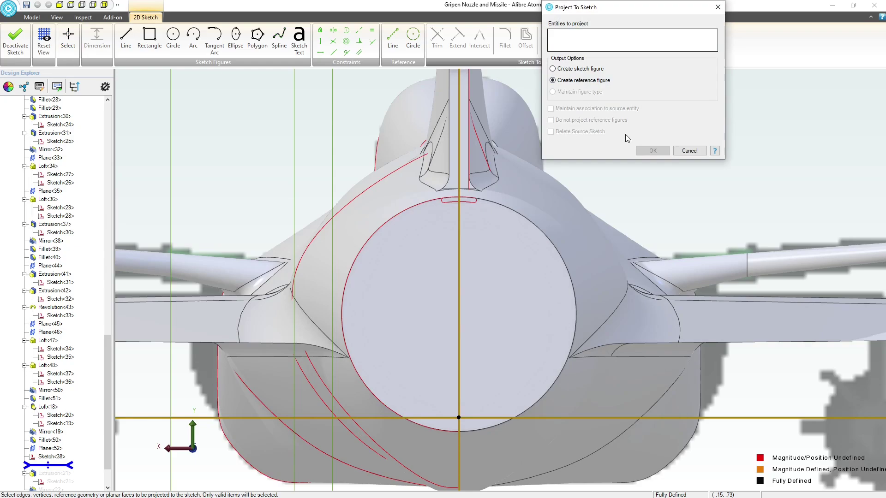
left_click(553, 247)
left_click(551, 109)
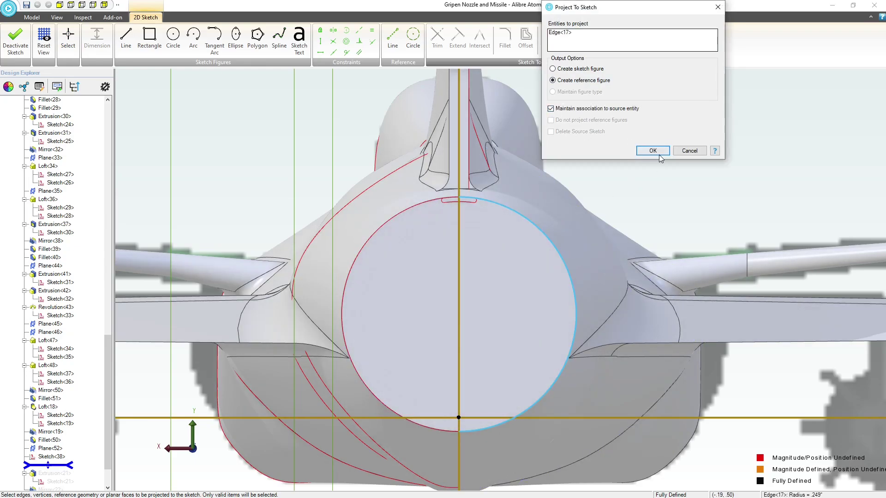
left_click(653, 151)
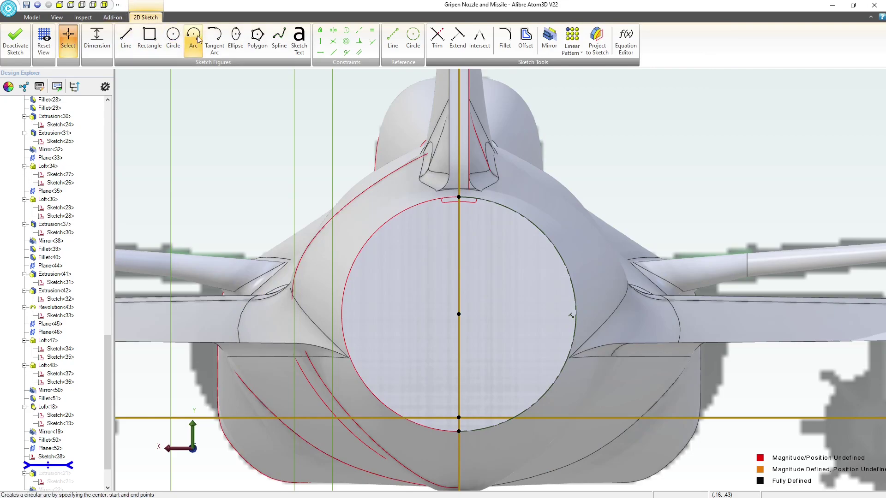
Sketch a short outer arc centered on the projected circle's center, with a rounded end arc curving down from its right end
left_click(214, 41)
left_click(458, 314)
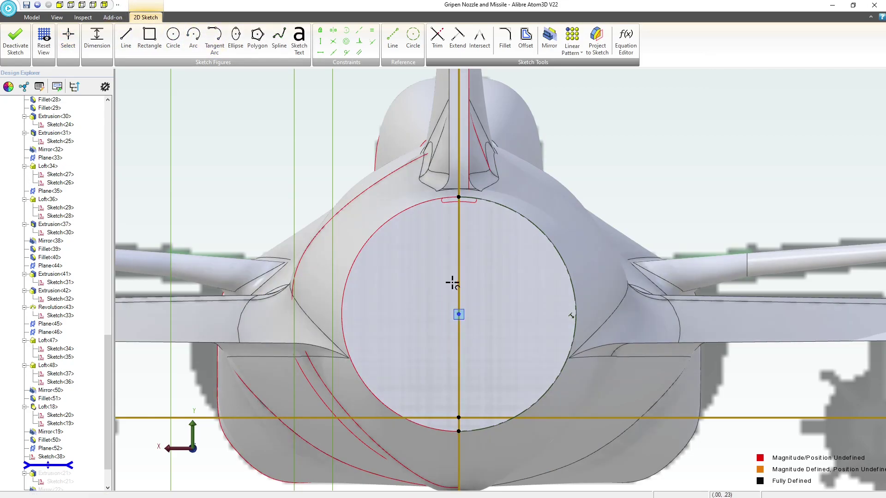
left_click(445, 241)
left_click(491, 245)
left_click(491, 258)
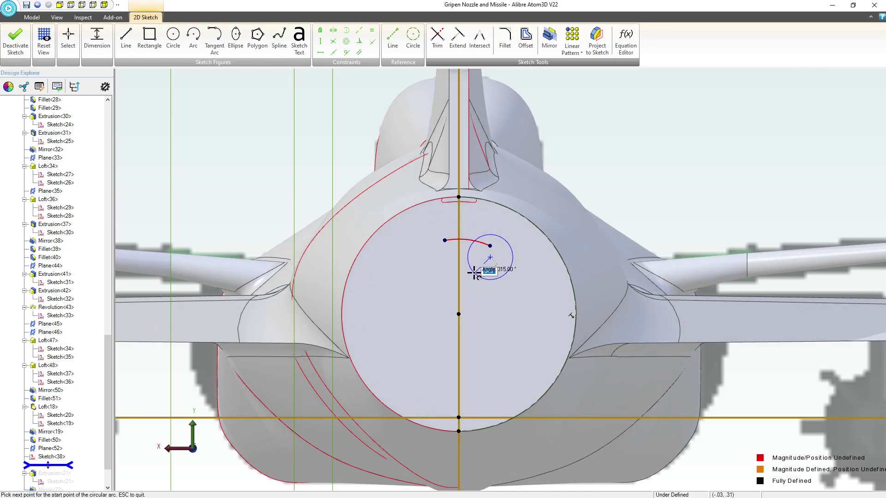
key("Escape")
left_click(485, 257)
left_click(490, 245)
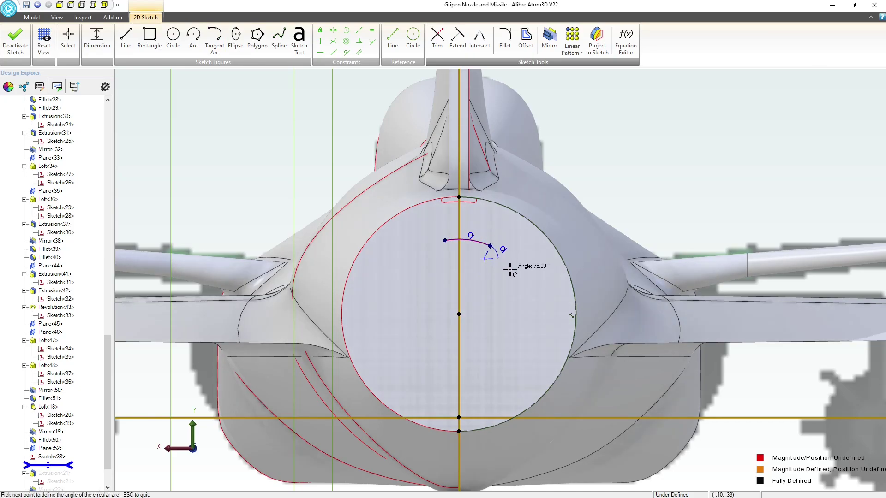
left_click(471, 283)
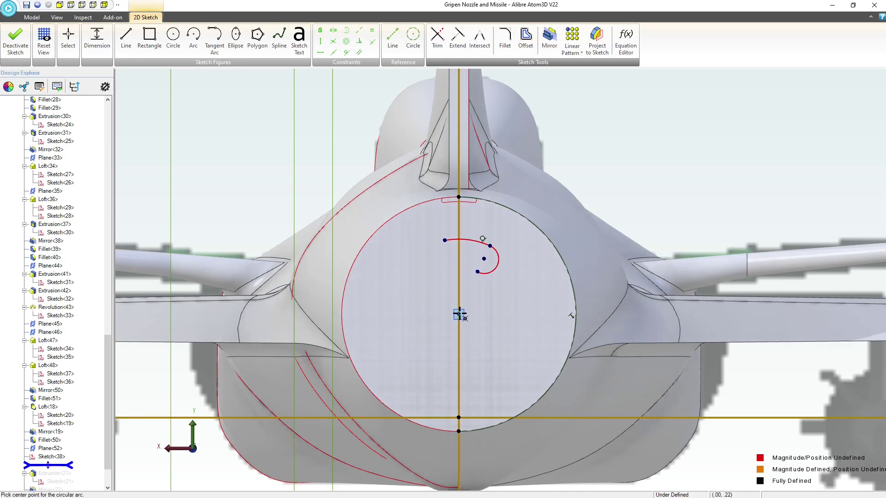
Draw a concentric inner arc from the right end arc and close the profile with a rounded left end arc
left_click(459, 315)
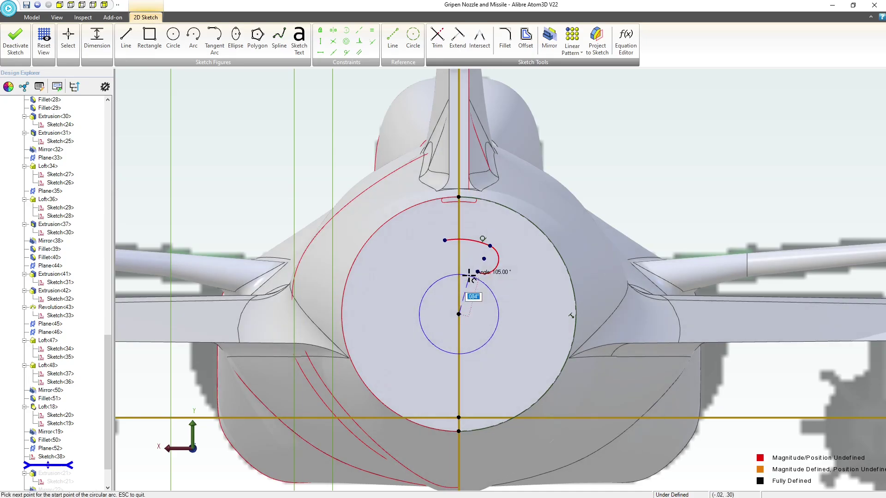
left_click(440, 271)
left_click(440, 252)
left_click(445, 240)
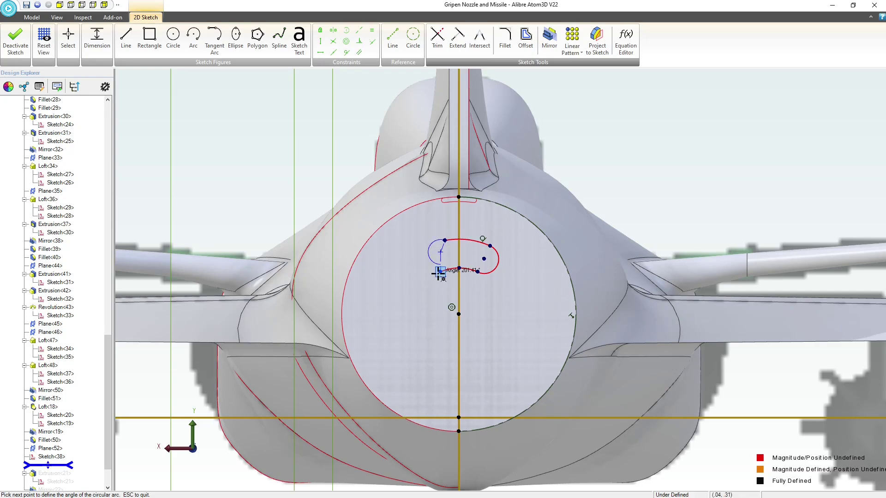
left_click(439, 272)
key("Escape")
Make the left end arc tangent to the outer and inner arcs, and the right end arc tangent to the inner arc
scroll(471, 238, "up", 5)
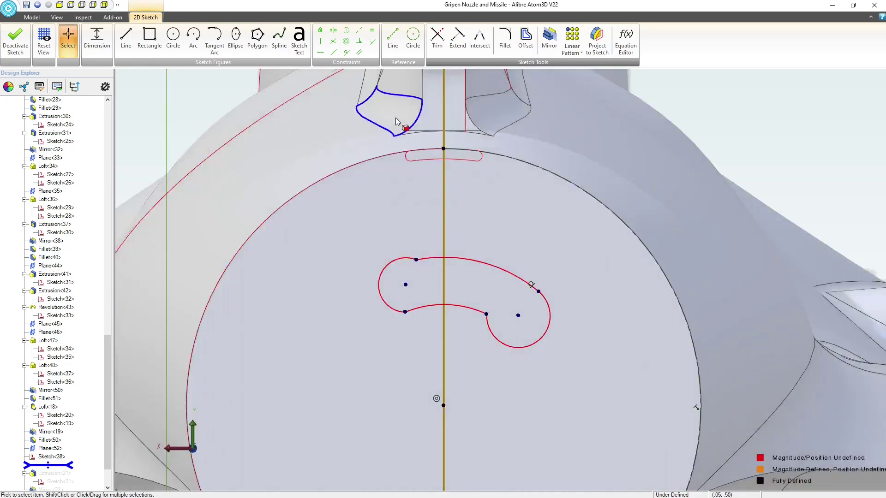
left_click(346, 54)
left_click(401, 259)
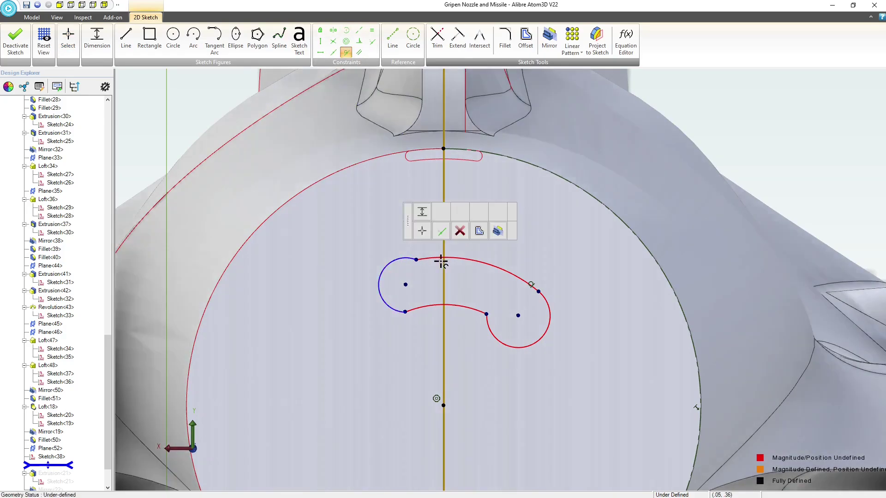
left_click(452, 260)
left_click(460, 253)
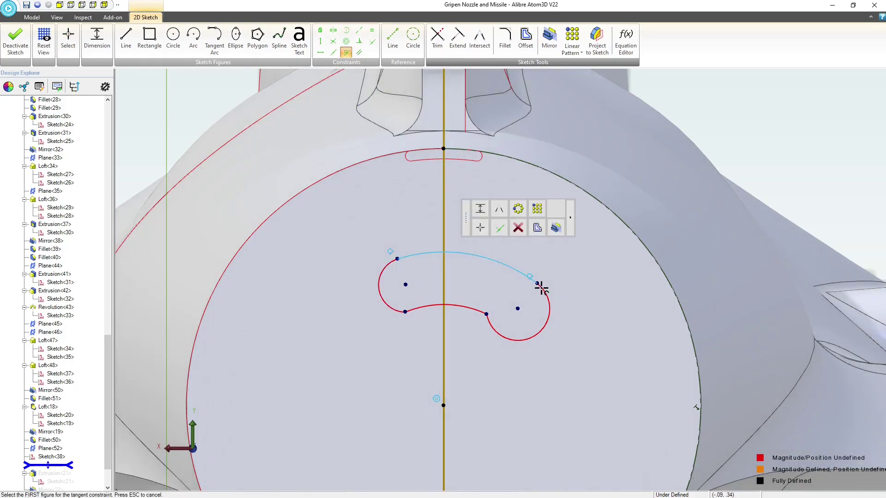
left_click(542, 293)
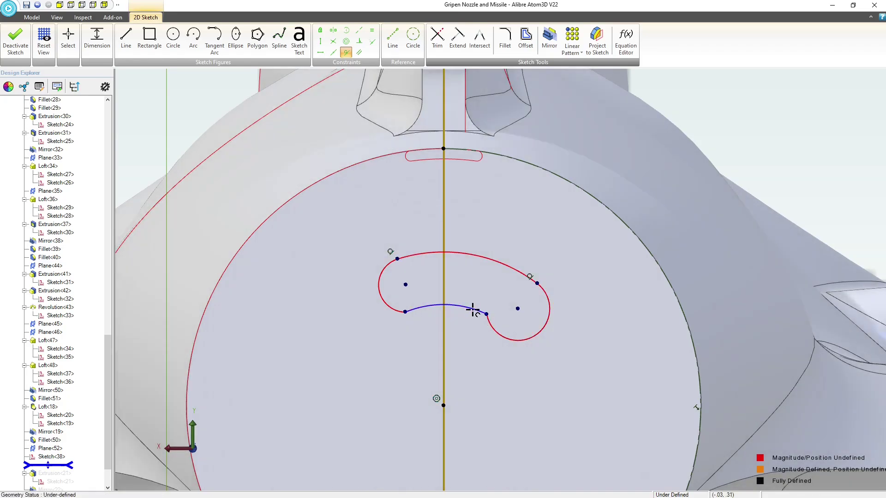
left_click(482, 318)
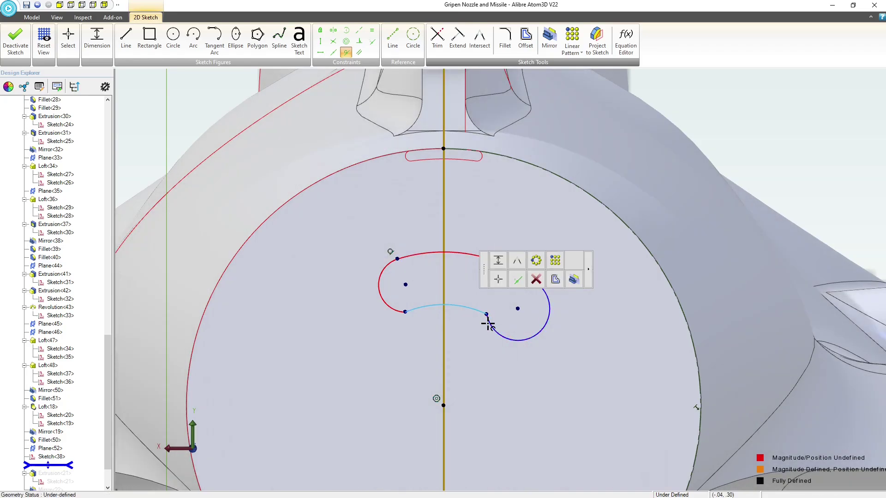
left_click(488, 324)
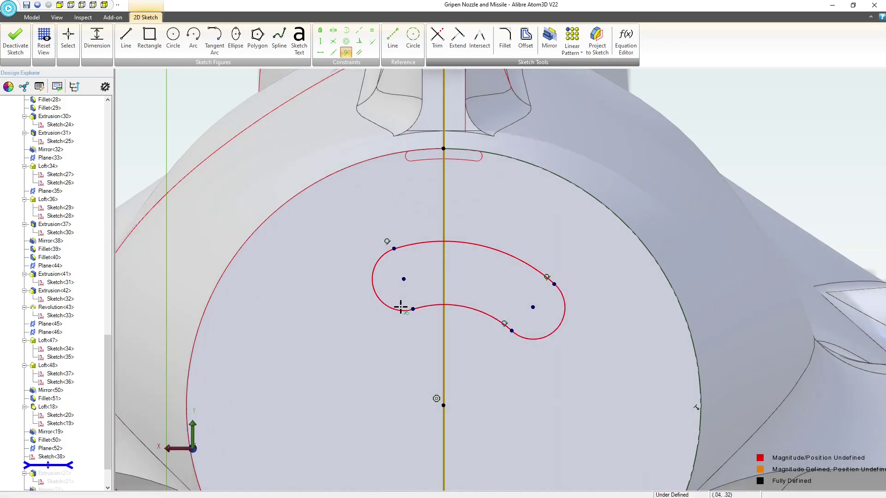
left_click(404, 308)
left_click(423, 308)
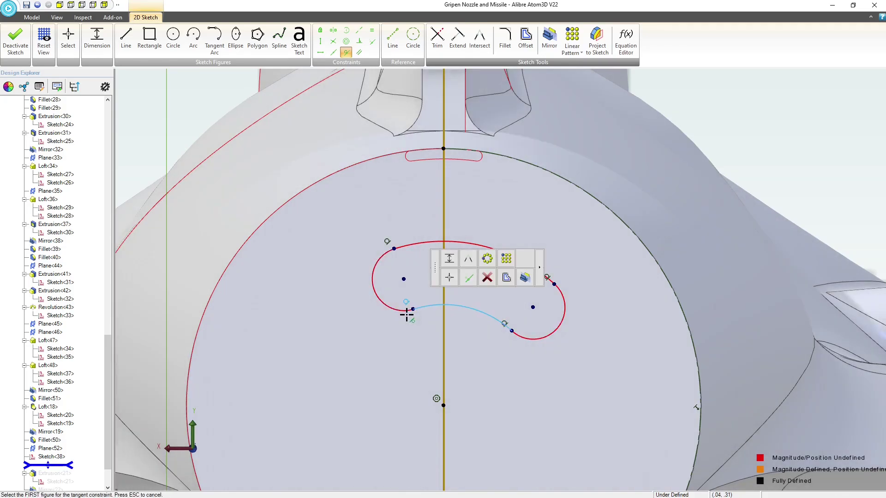
left_click(68, 39)
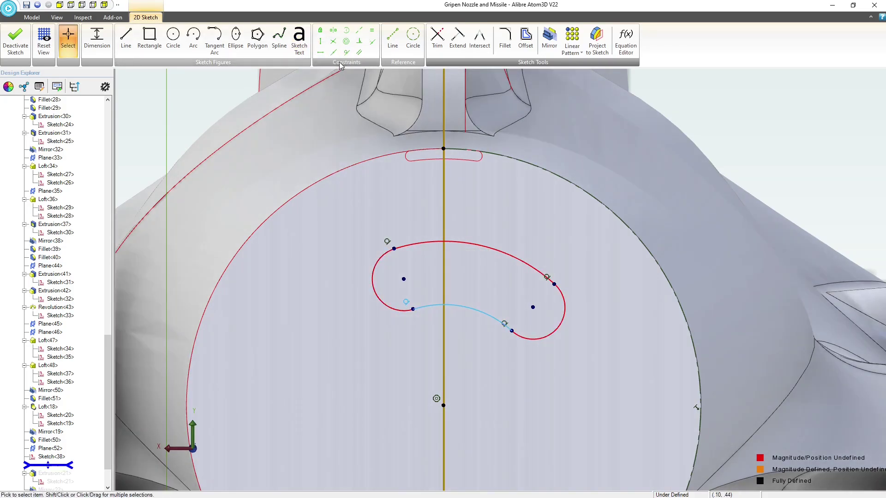
Apply a horizontal constraint between the two endpoints of the outer arc
left_click(320, 52)
left_click(395, 248)
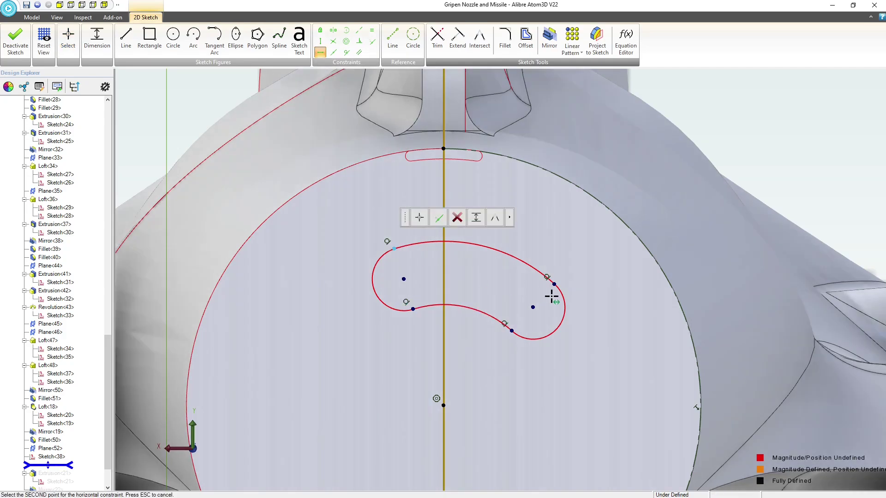
left_click(554, 283)
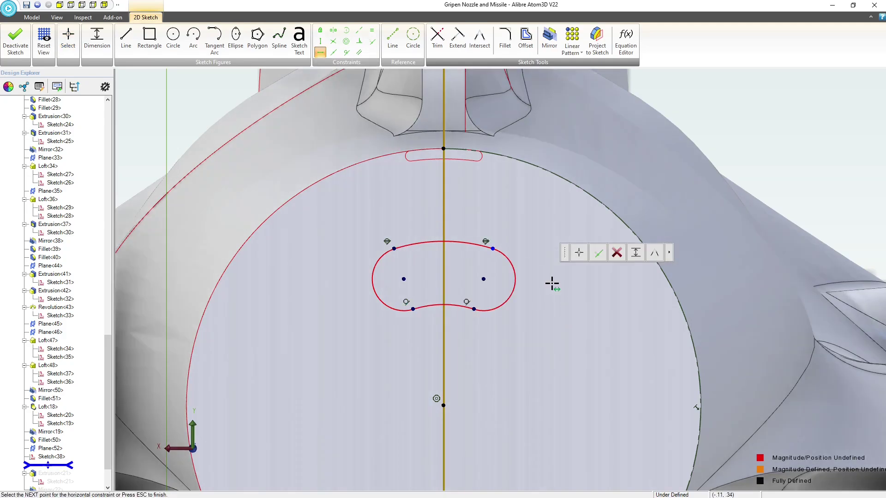
Dimension the left rounded end arc of the profile with a radius of .004
left_click(98, 37)
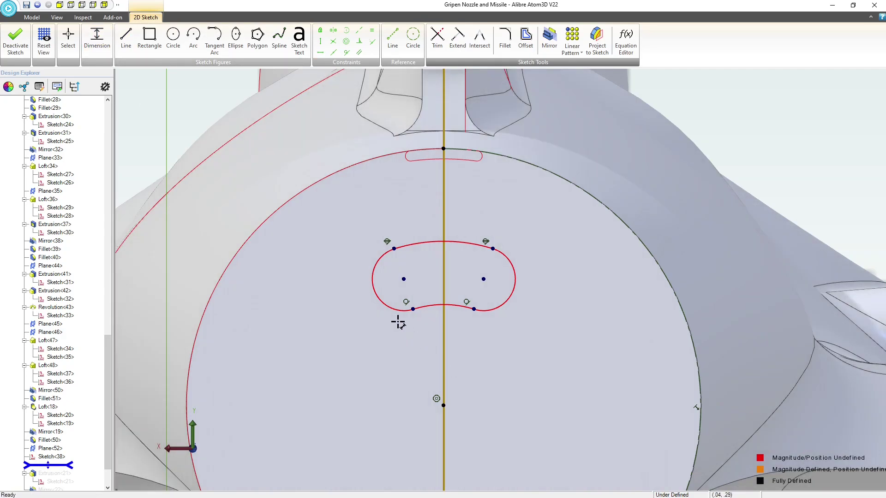
left_click(373, 284)
left_click(316, 323)
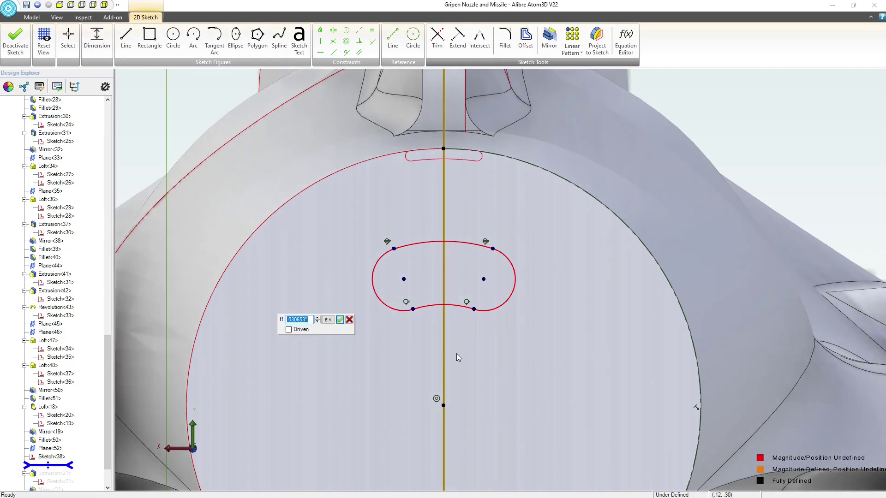
type(".004")
key("Return")
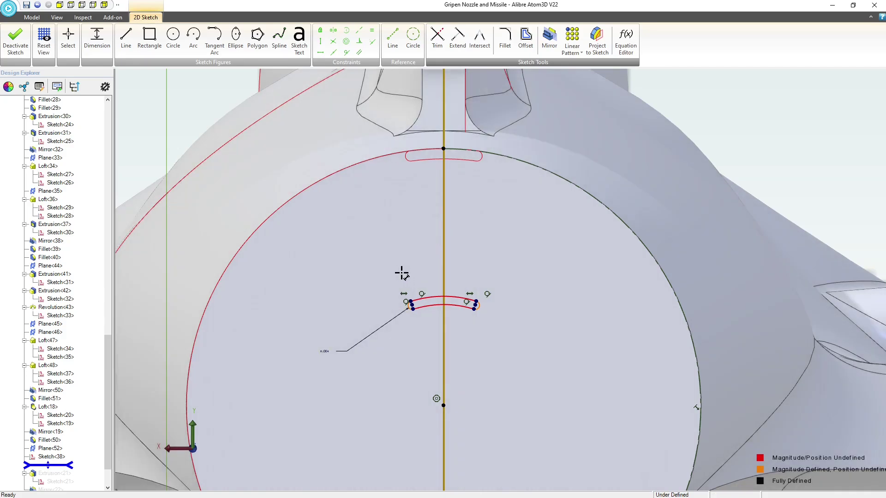
Dimension the profile's outer arc with a radius of .213
left_click(443, 298)
left_click(463, 252)
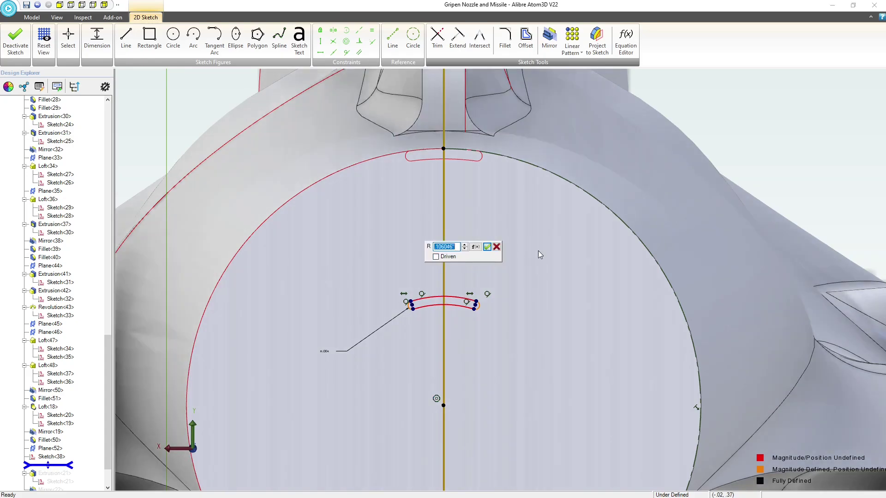
key("BackSpace")
type(".2")
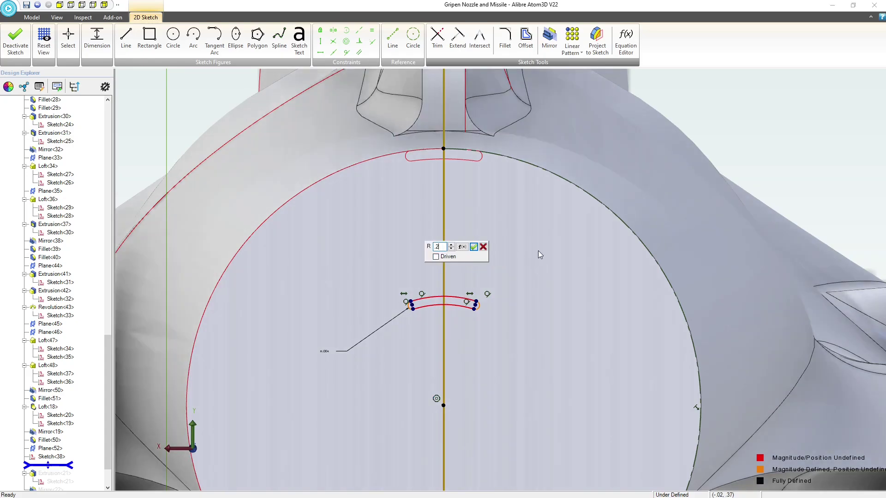
type("13")
key("Return")
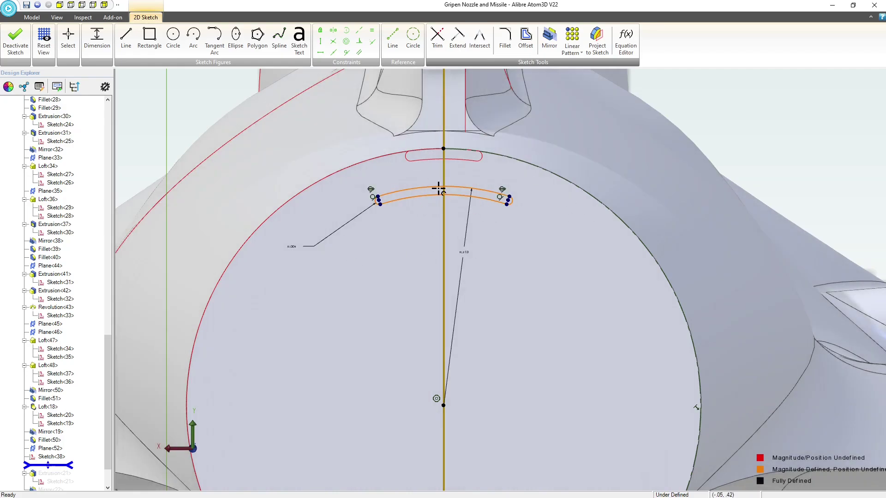
Draw two reference lines joining the left and right end arcs to the projected circle's center
left_click(393, 37)
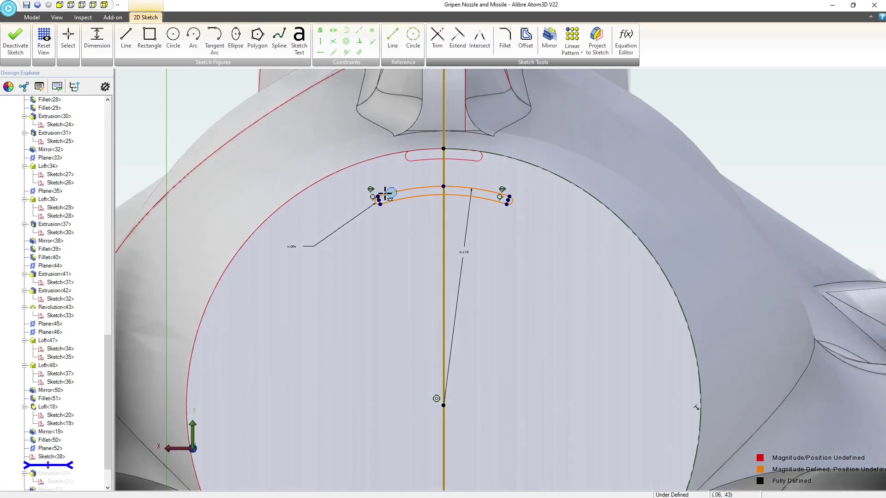
scroll(386, 193, "up", 3)
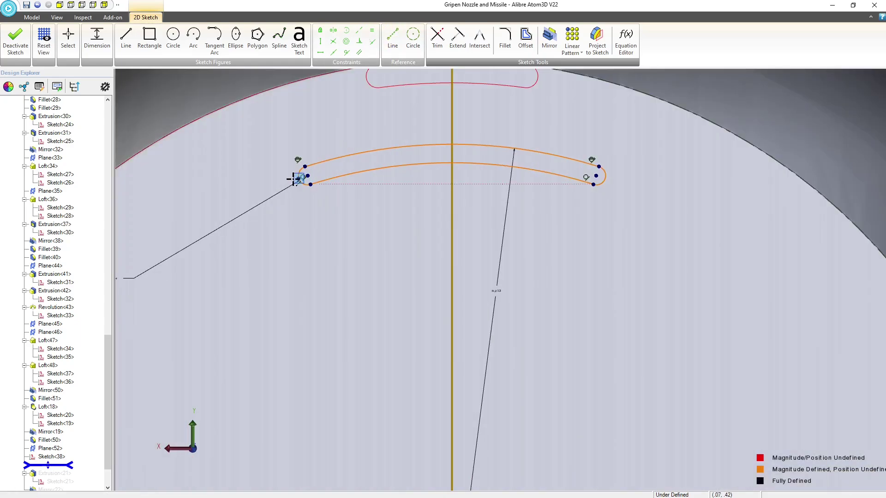
left_click(297, 178)
scroll(318, 152, "down", 2)
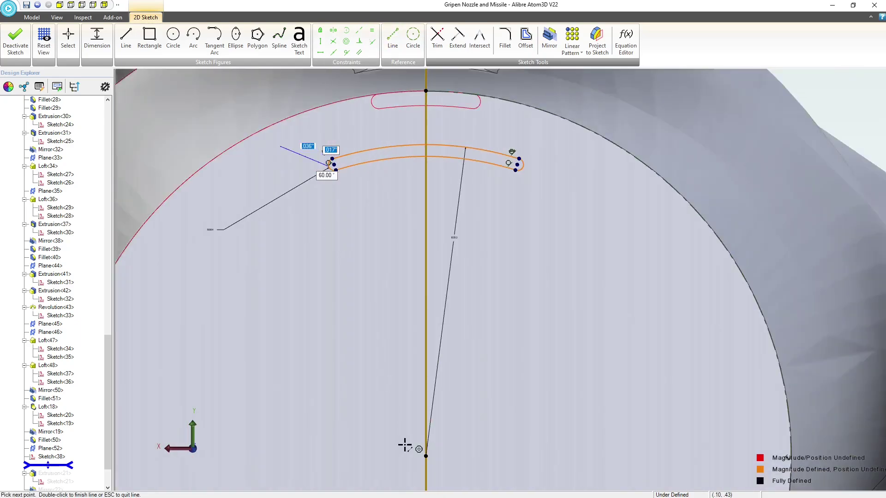
left_click(425, 456)
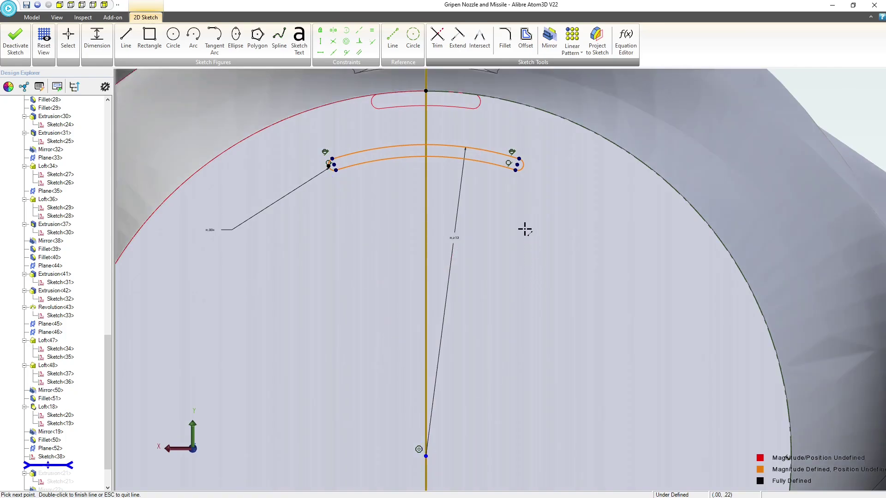
double_click(522, 166)
left_click(516, 170)
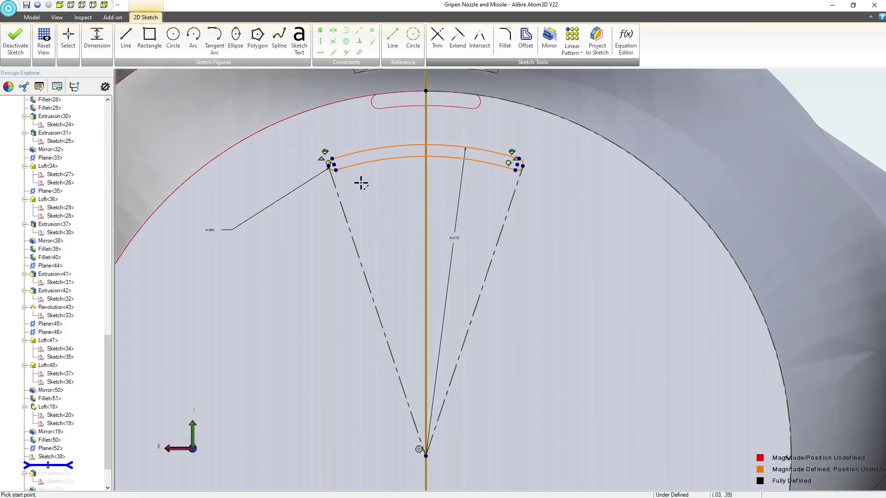
key("Escape")
left_click(369, 94)
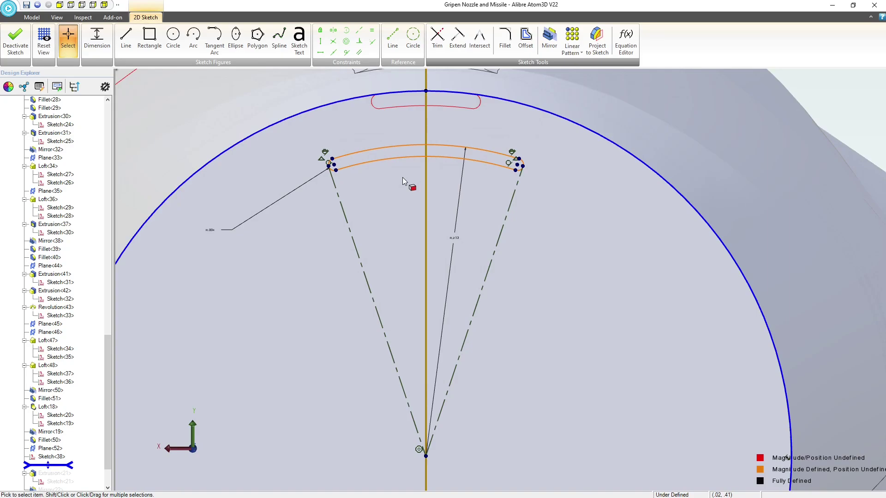
left_click(403, 177)
Dimension the angle between the two reference lines as (360/20)-.5
left_click(97, 41)
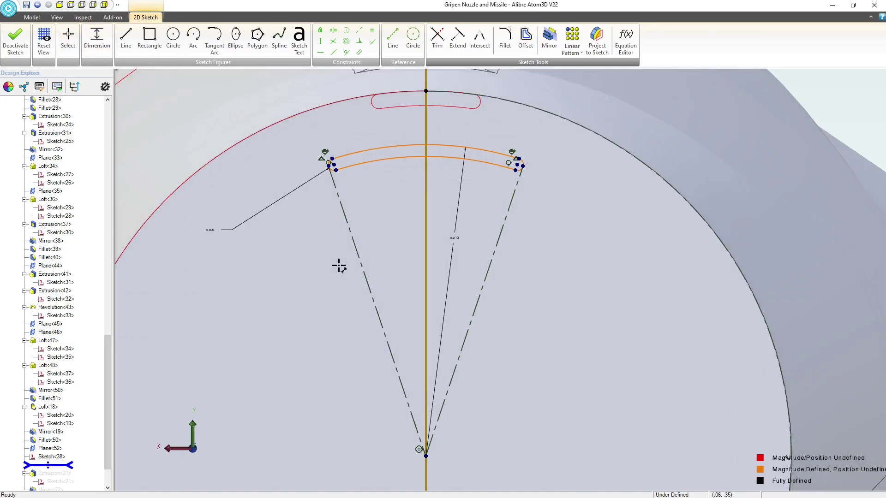
left_click(362, 267)
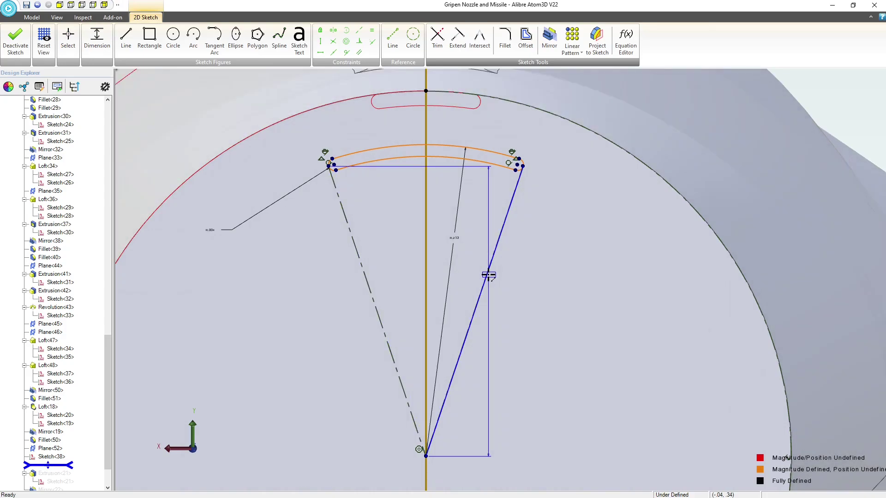
left_click(489, 275)
left_click(484, 223)
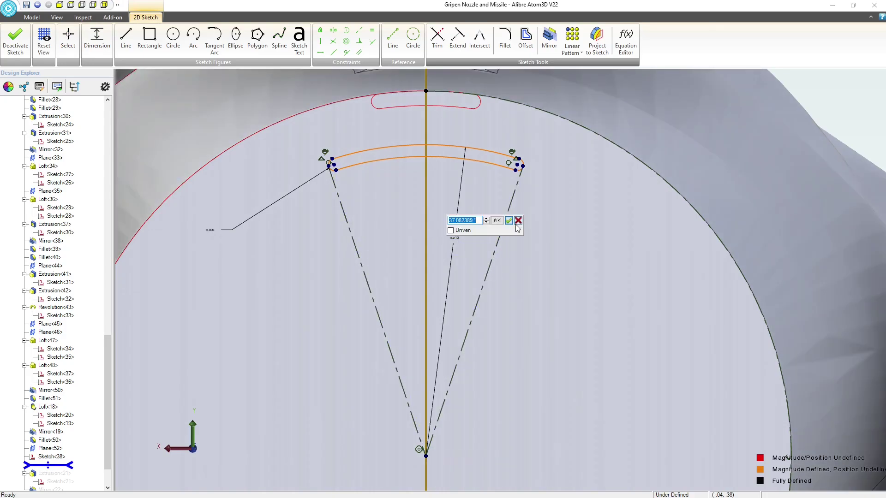
type("(360/")
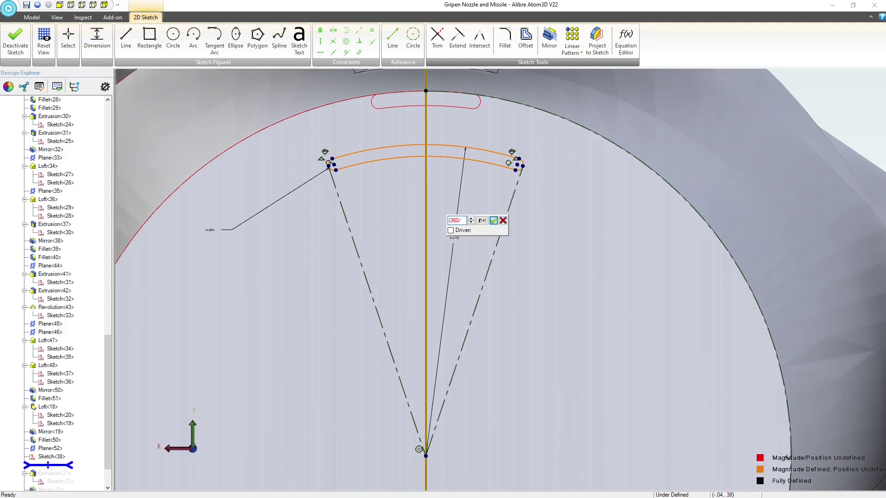
type("20)")
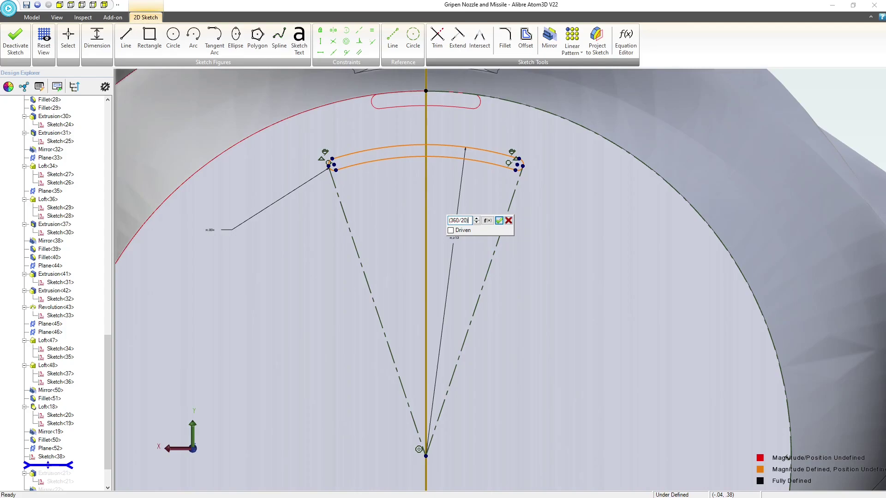
type("-.5")
key("Return")
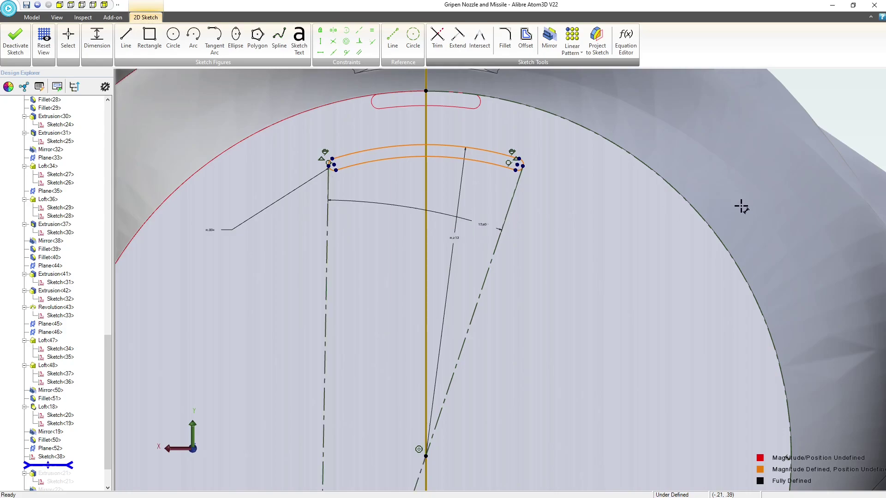
Make the reference lines' shared endpoint coincident with the projected circle's center and finish the sketch
scroll(741, 207, "down", 4)
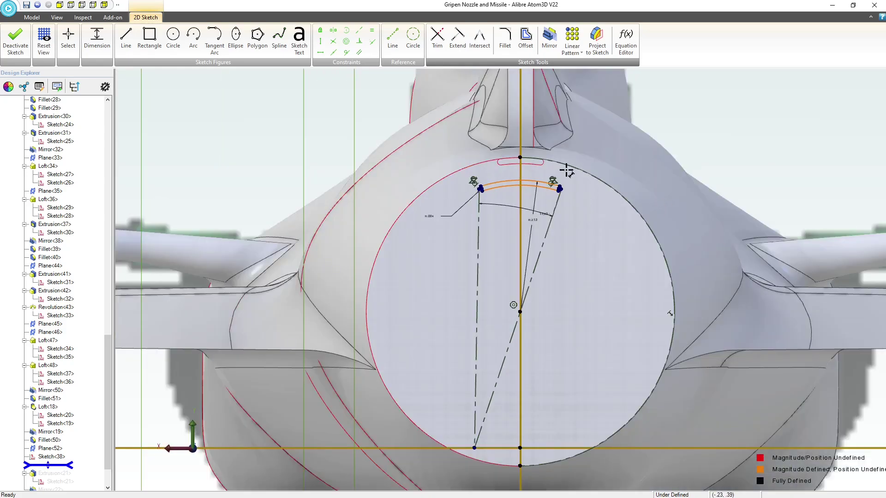
left_click(372, 42)
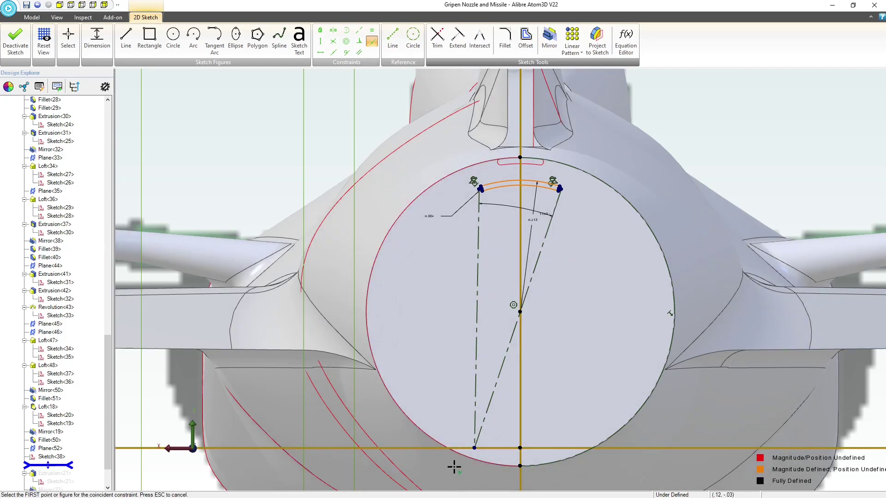
left_click(475, 447)
left_click(520, 313)
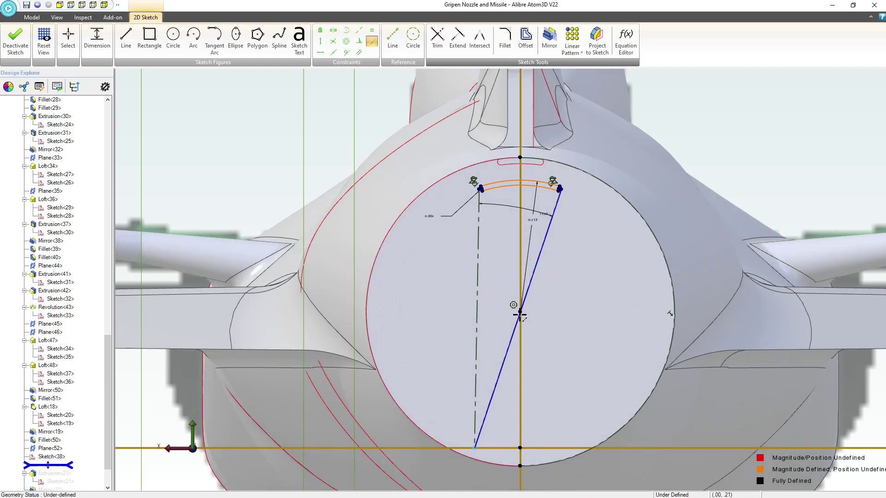
scroll(501, 189, "up", 3)
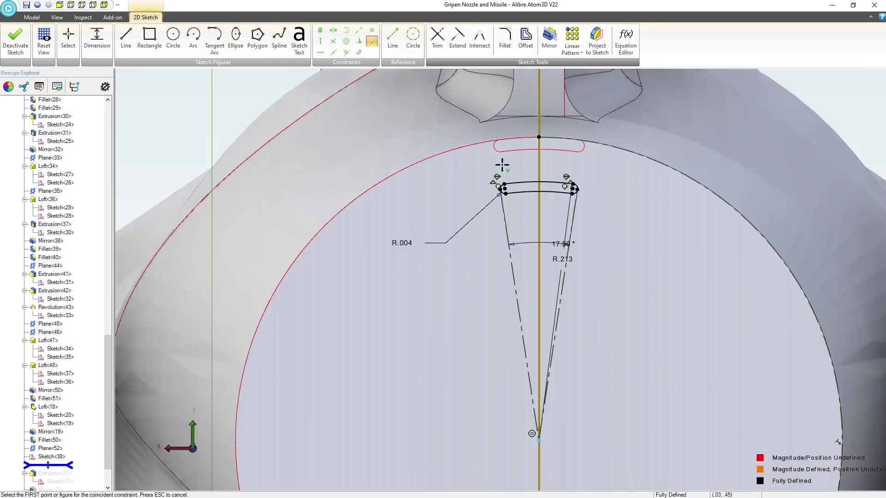
scroll(502, 165, "up", 2)
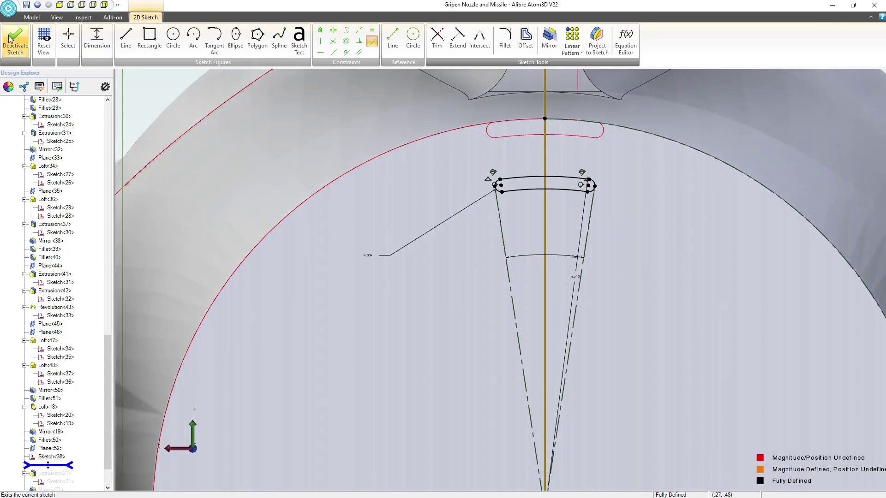
left_click(11, 41)
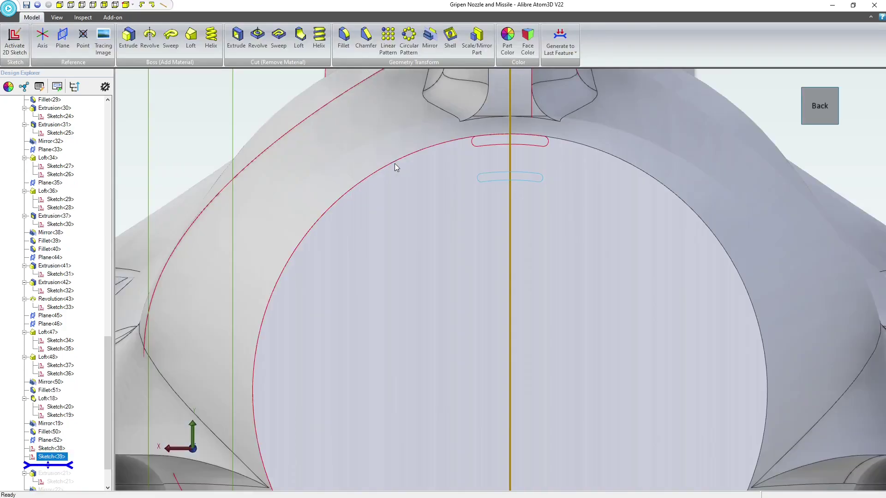
Examine the rear profile's position against the nozzle in the side tracing image and around the fuselage's rear end
scroll(395, 164, "down", 2)
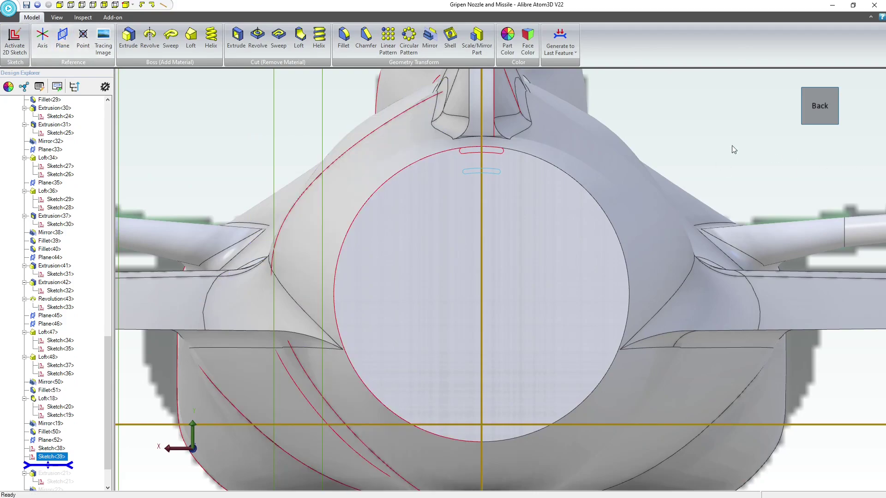
middle_click_drag(673, 132, 683, 134)
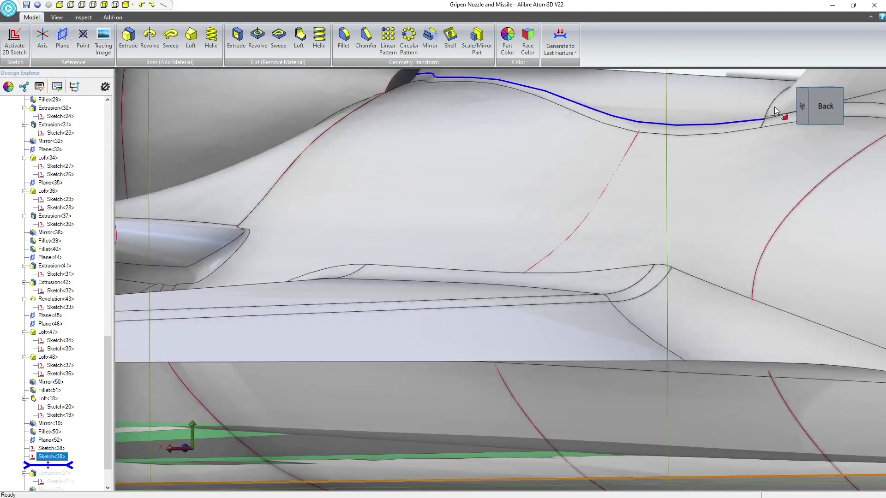
left_click(802, 105)
left_click(590, 286)
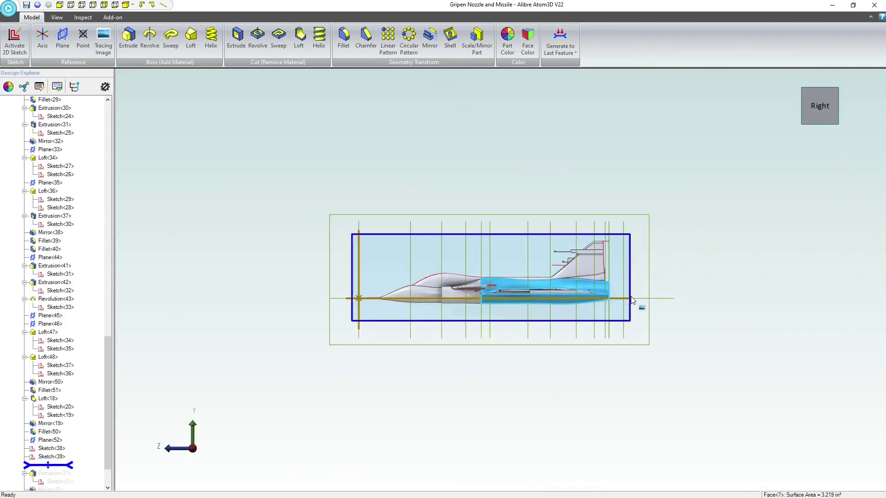
scroll(631, 298, "up", 5)
scroll(682, 274, "up", 3)
middle_click_drag(642, 253, 329, 254)
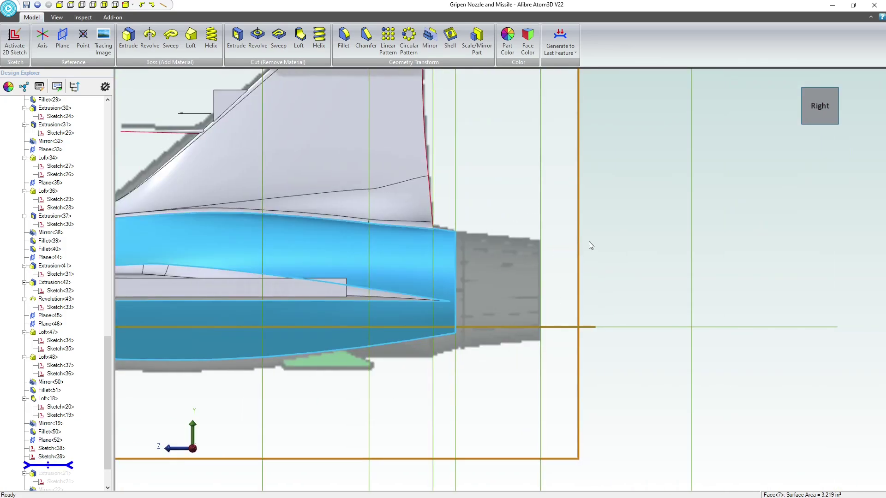
middle_click_drag(588, 241, 588, 243)
scroll(517, 244, "up", 5)
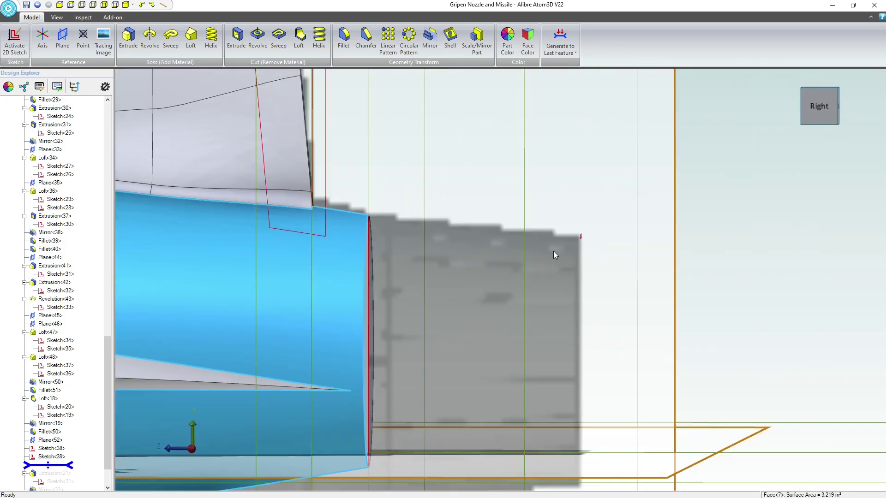
left_click(577, 237)
scroll(505, 274, "down", 5)
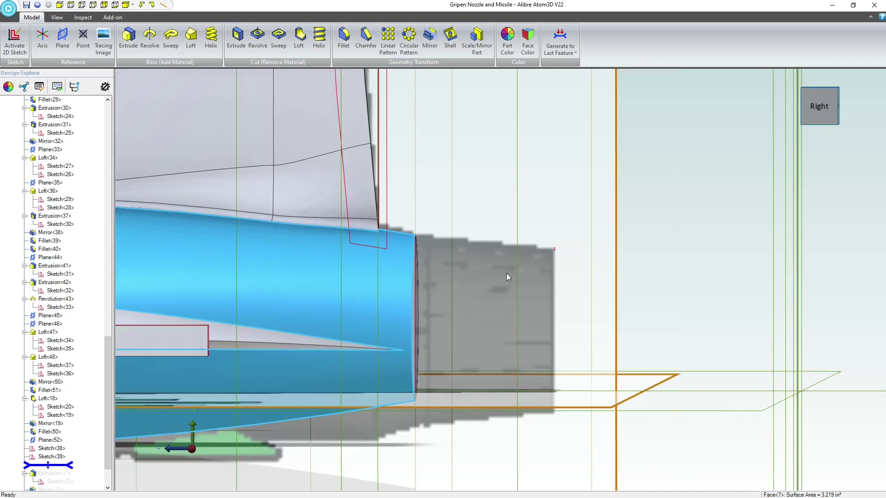
middle_click_drag(512, 271, 504, 274)
scroll(505, 274, "down", 4)
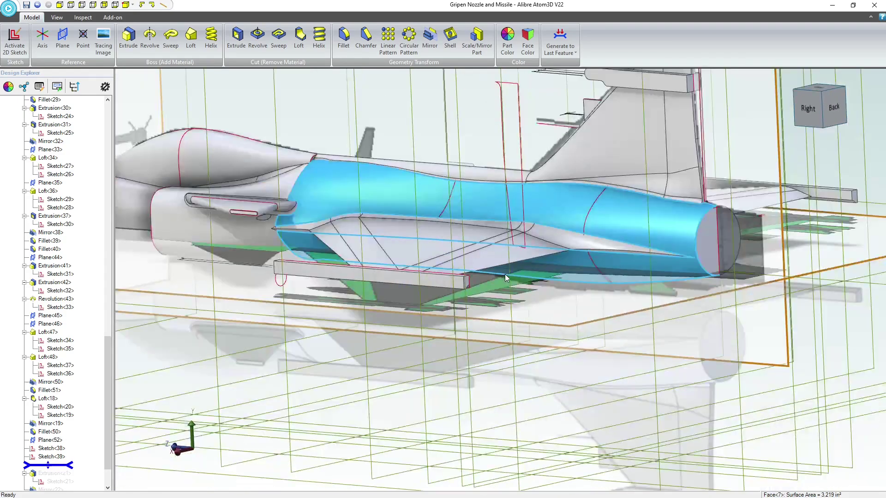
scroll(741, 229, "up", 4)
middle_click_drag(741, 229, 744, 246)
Regenerate the model to its last feature and reorder Sketch<38> and Sketch<39> to follow Mirror<22>
scroll(69, 433, "down", 2)
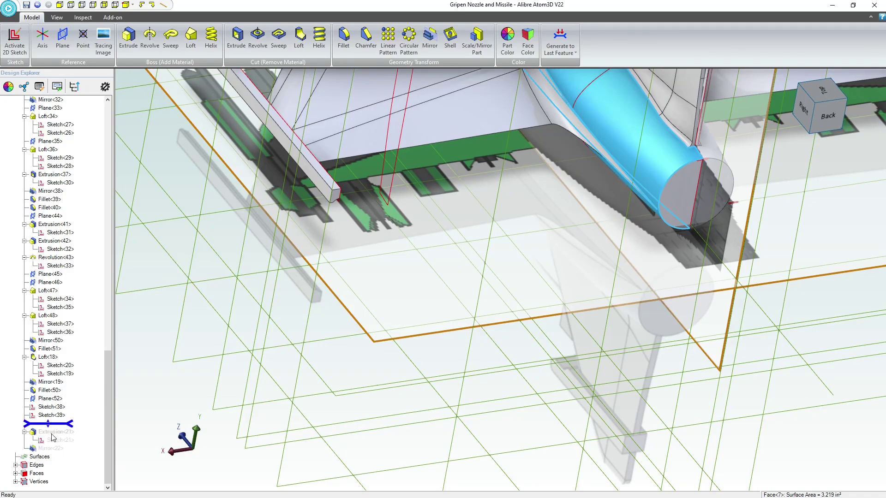
left_click(560, 40)
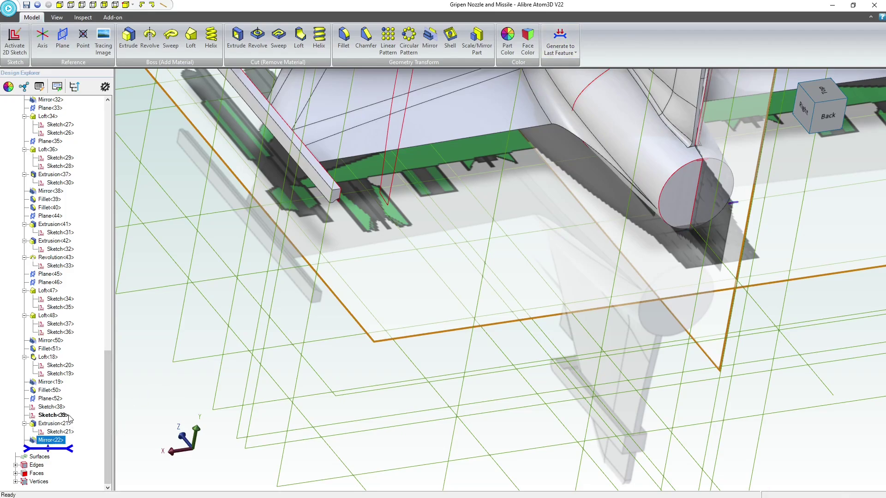
left_click_drag(61, 422, 59, 439)
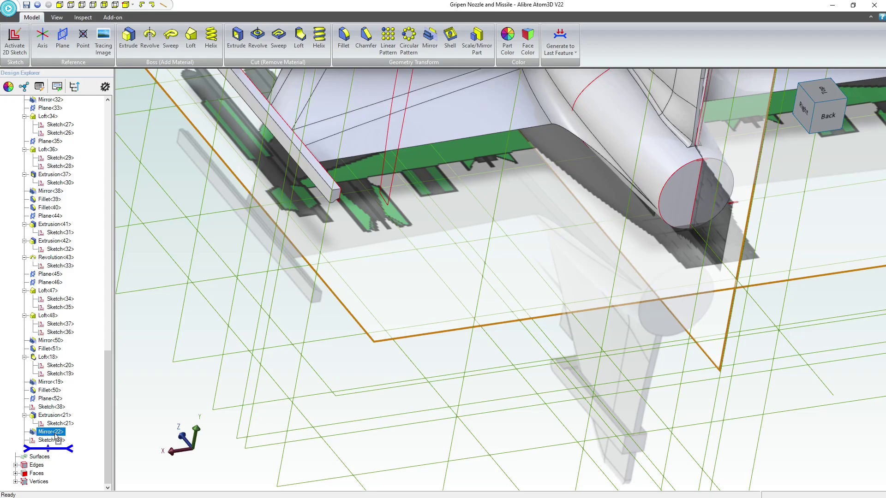
mouse_move(56, 438)
left_mouse_down()
mouse_move(54, 408)
mouse_move(49, 444)
mouse_move(54, 408)
mouse_move(53, 430)
left_mouse_up()
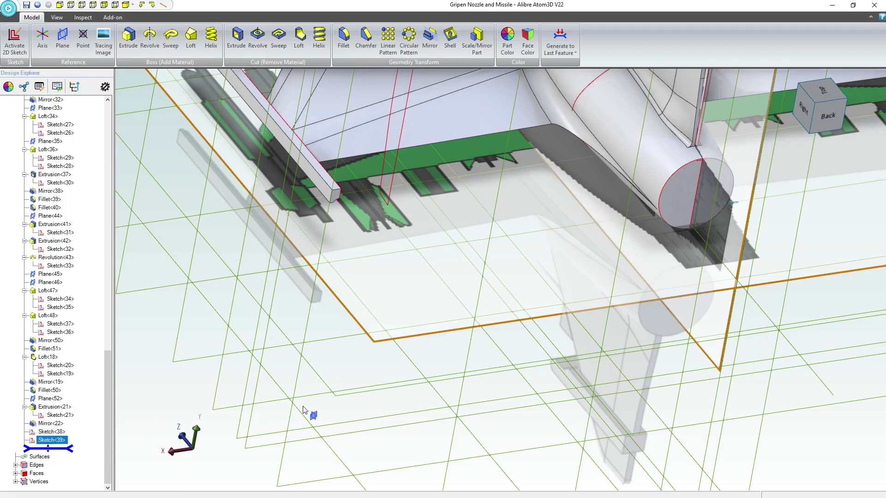
Loft a solid nozzle segment between the arc profiles Sketch<38> and Sketch<39>
scroll(577, 232, "up", 2)
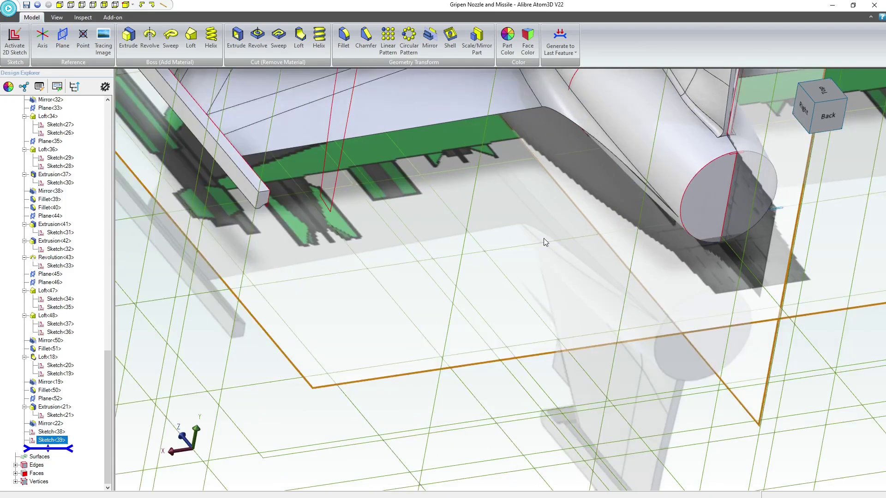
left_click(506, 246)
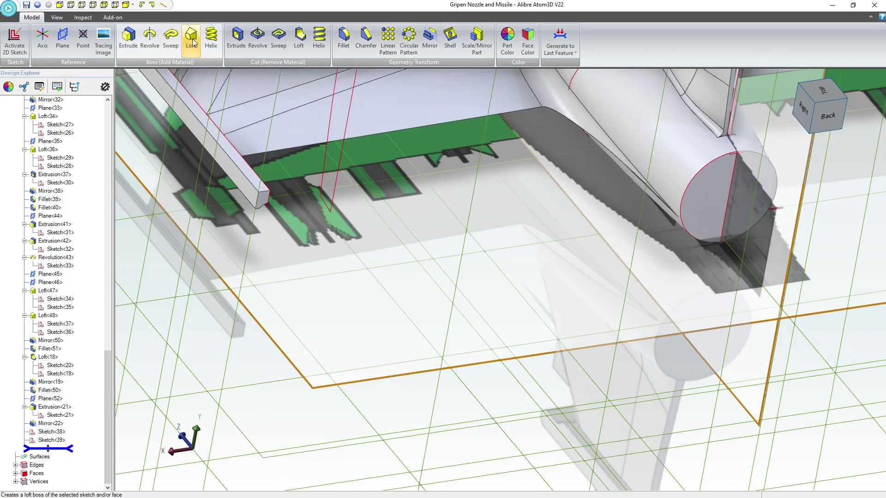
left_click(52, 432)
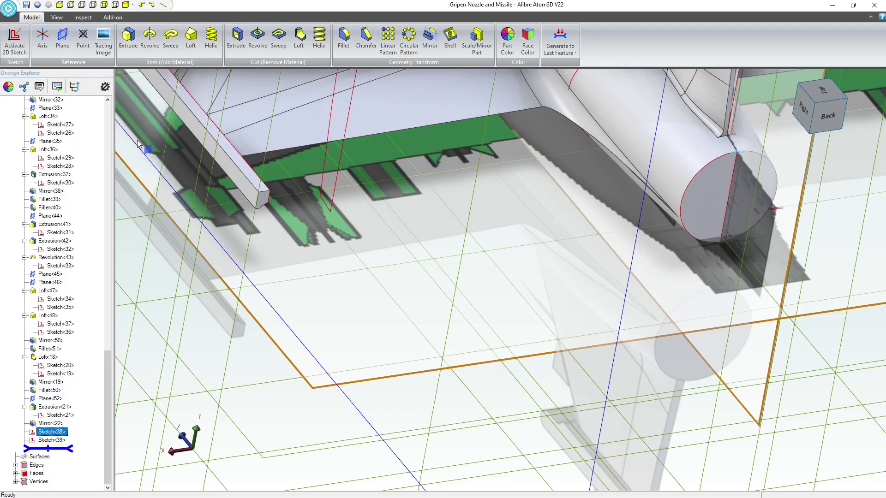
left_click(191, 40)
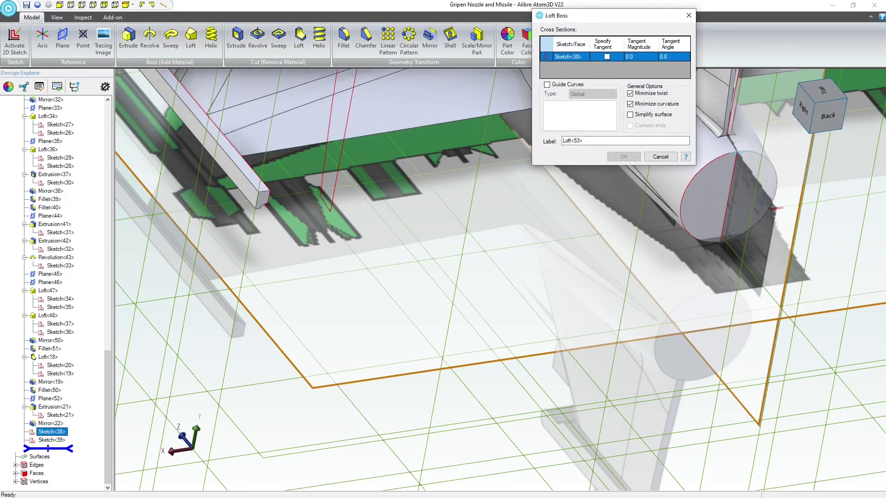
left_click(46, 442)
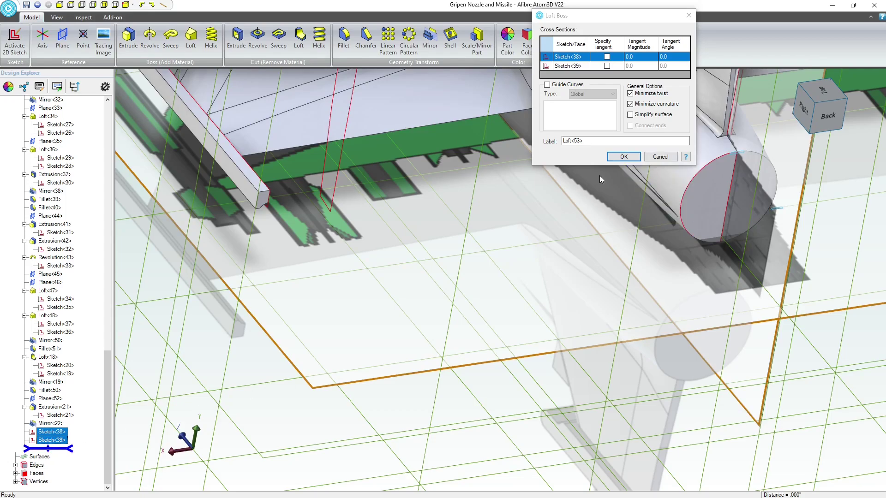
left_click(623, 157)
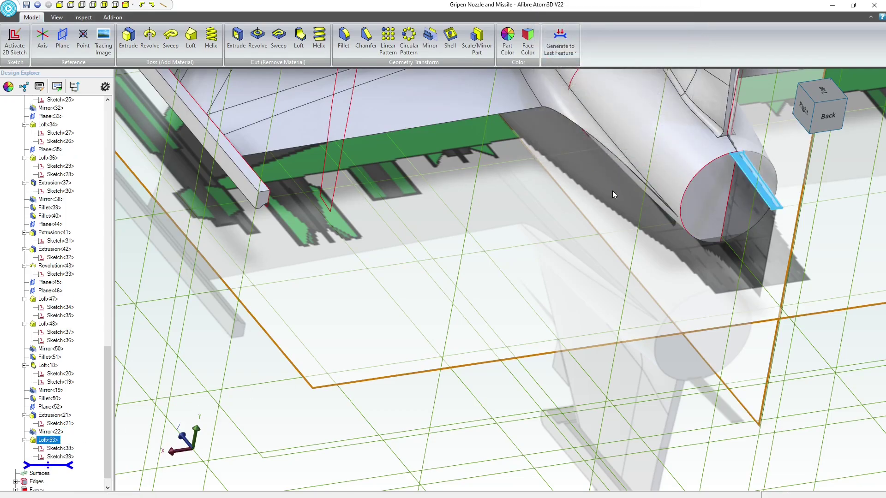
scroll(684, 159, "up", 3)
scroll(684, 159, "down", 5)
middle_click_drag(778, 166, 581, 170)
scroll(580, 170, "up", 6)
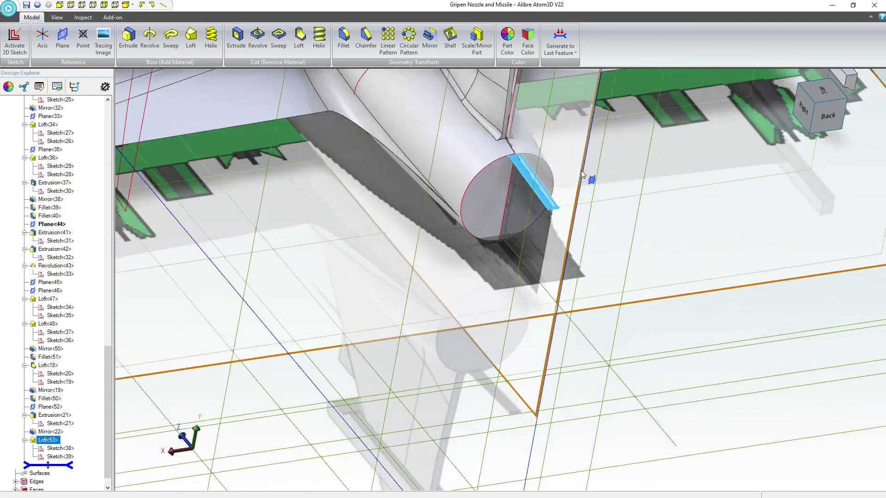
scroll(579, 186, "up", 2)
left_click(602, 182)
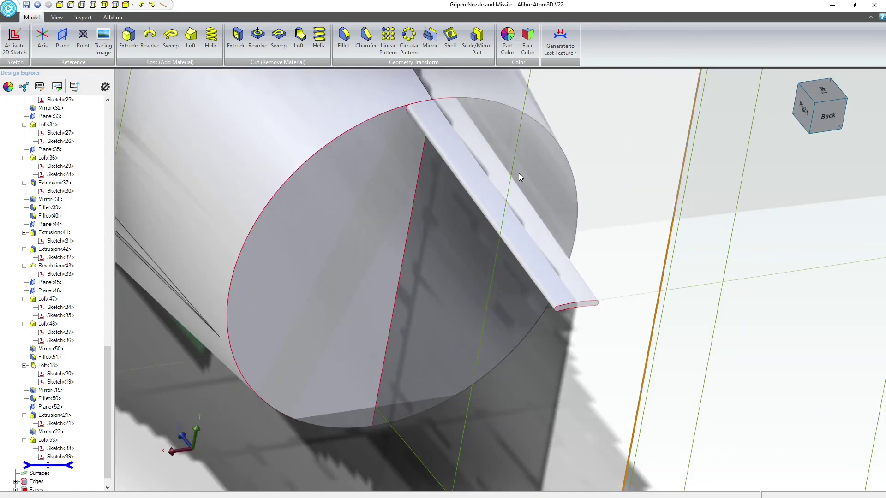
left_click(409, 37)
left_click(463, 145)
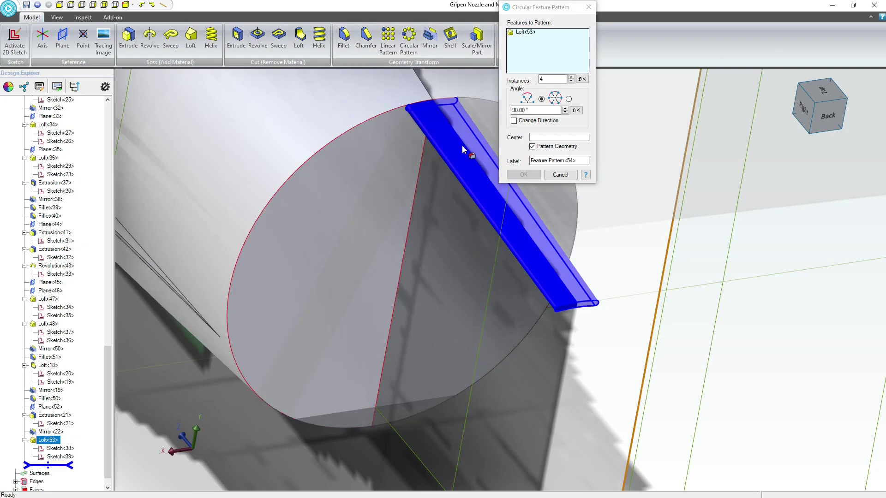
left_click(543, 138)
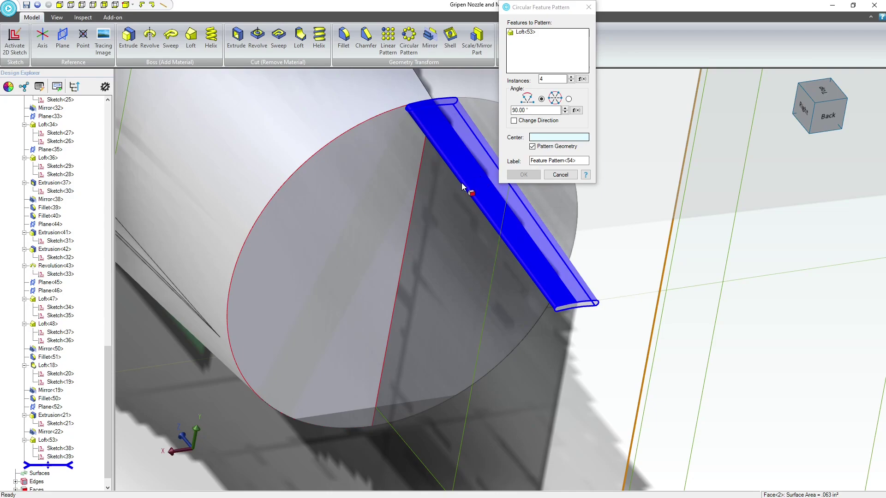
left_click(555, 175)
Start a sketch on the fuselage's round rear face beside the lofted nozzle segment
scroll(371, 221, "down", 6)
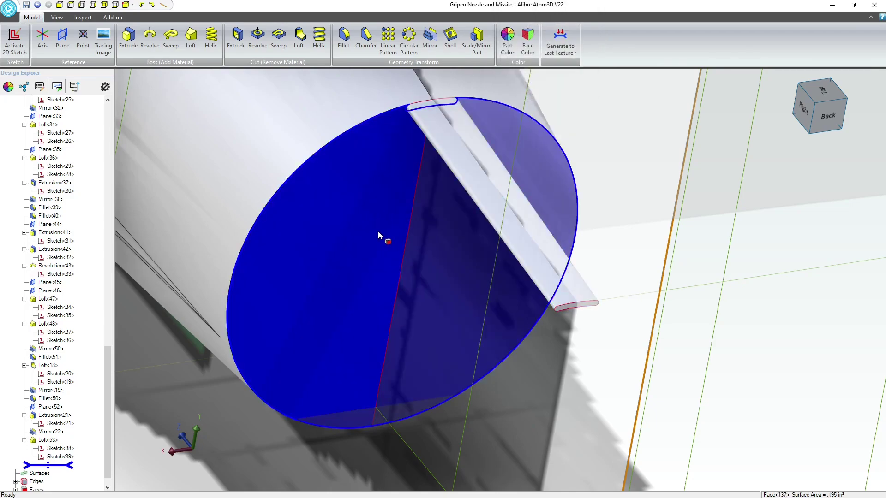
scroll(376, 230, "down", 2)
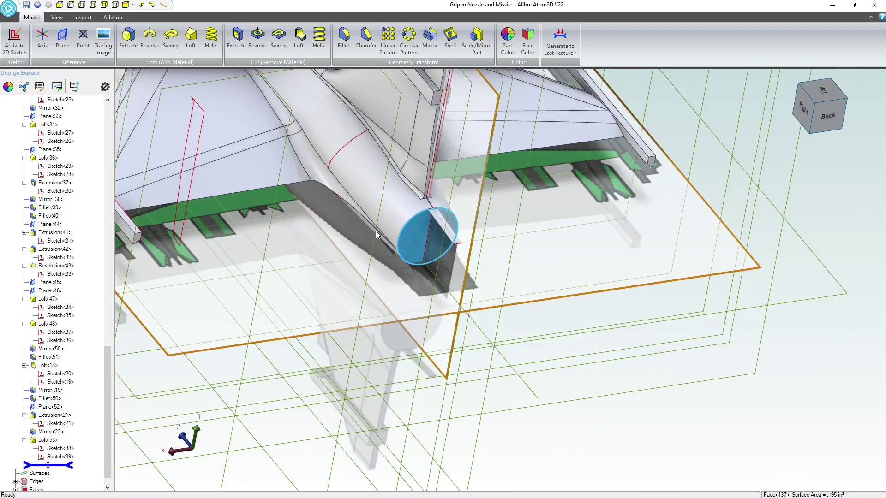
scroll(422, 237, "up", 6)
scroll(347, 215, "up", 5)
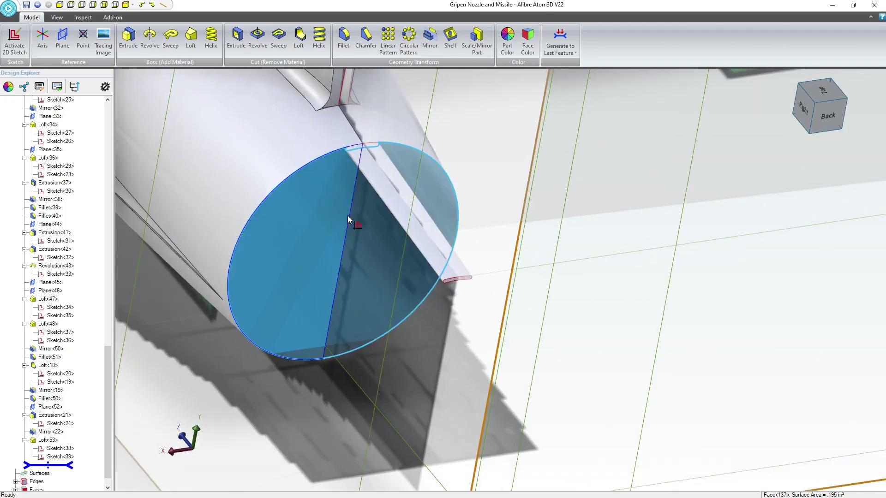
left_click(19, 53)
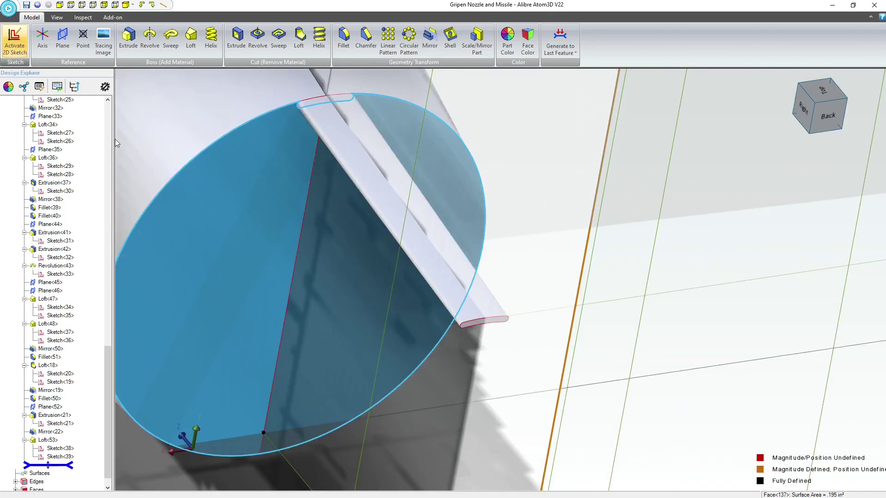
scroll(524, 318, "up", 6)
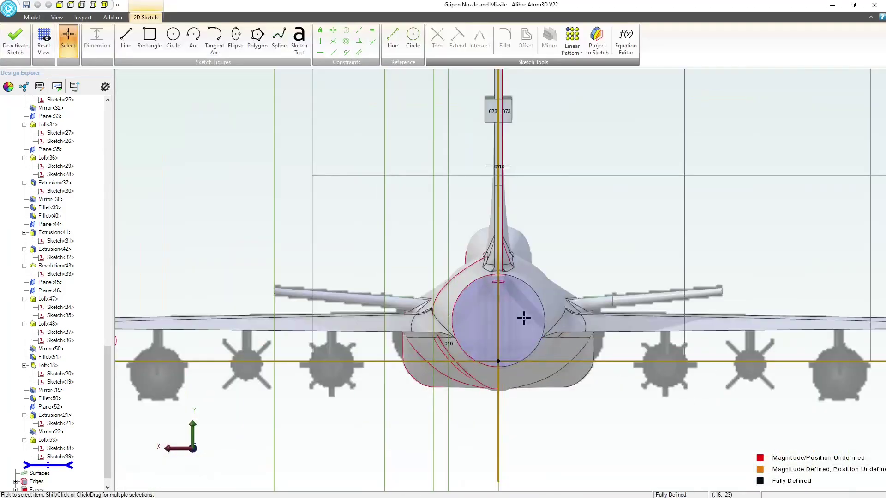
Project the rear face's circular edge into the sketch as a reference figure that maintains association to its source
left_click(173, 39)
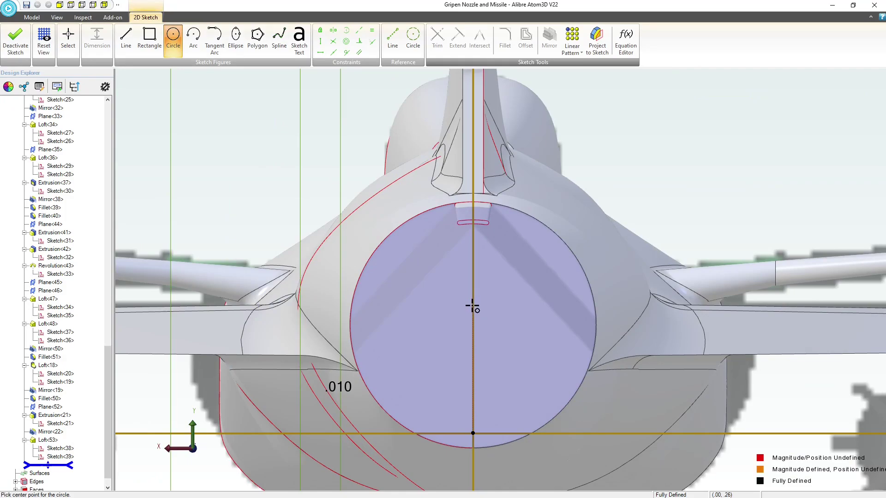
left_click(597, 39)
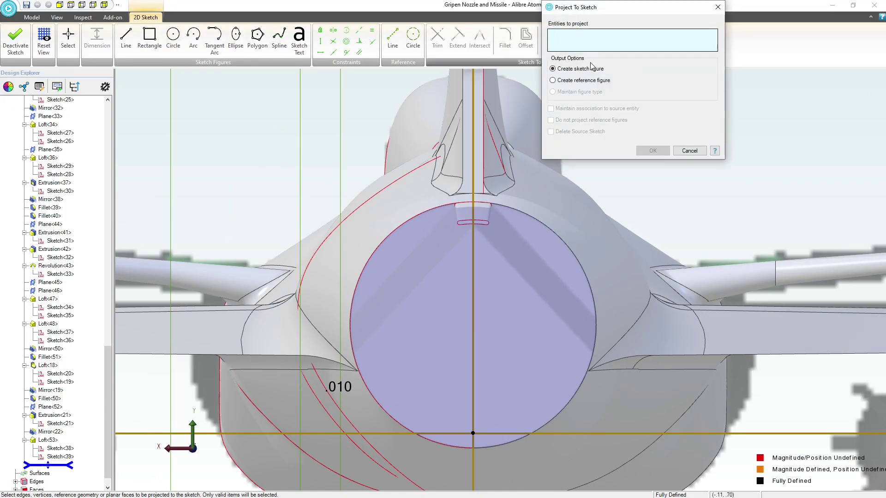
left_click(553, 81)
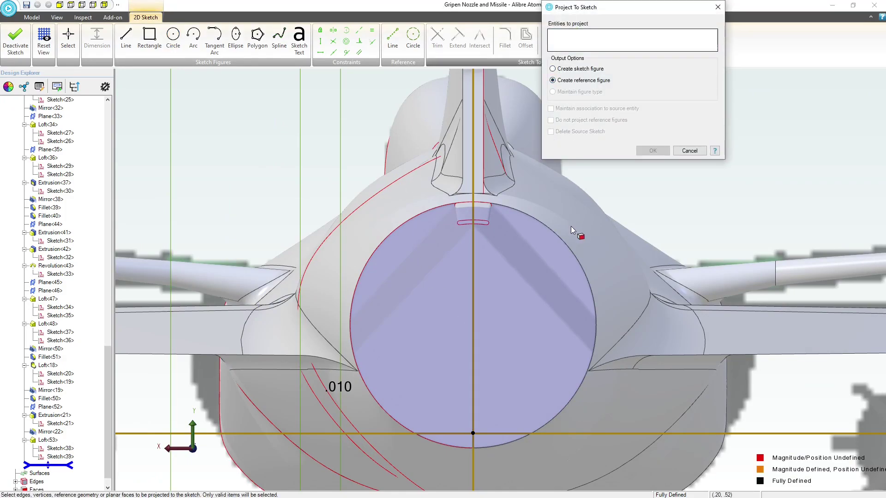
left_click(573, 252)
left_click(551, 108)
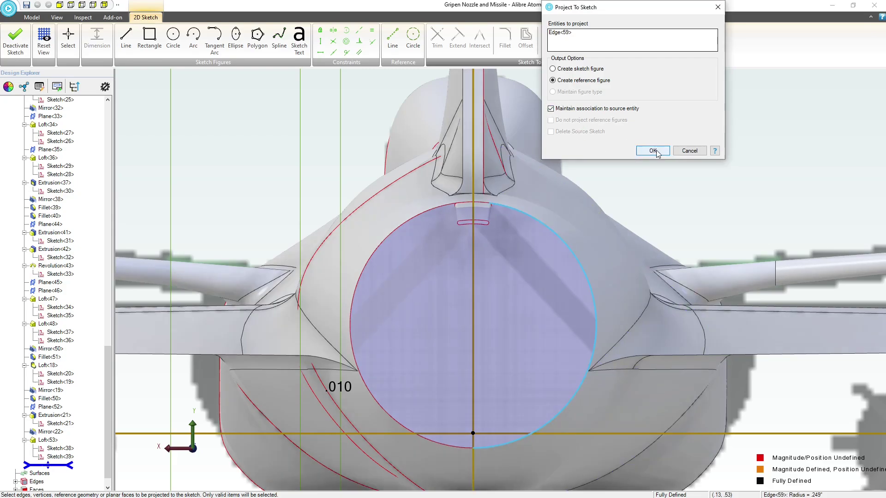
left_click(653, 151)
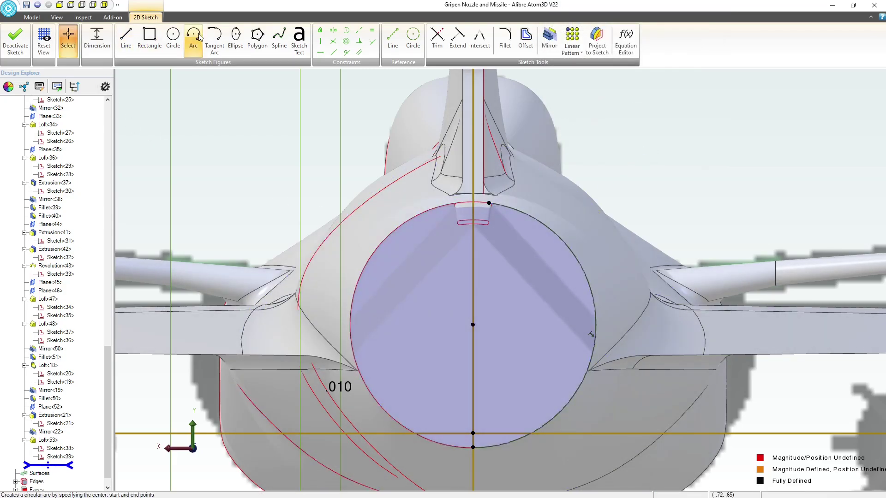
Sketch a circle near the center of the rear face and dimension its diameter as .45 in
left_click(173, 37)
left_click(478, 320)
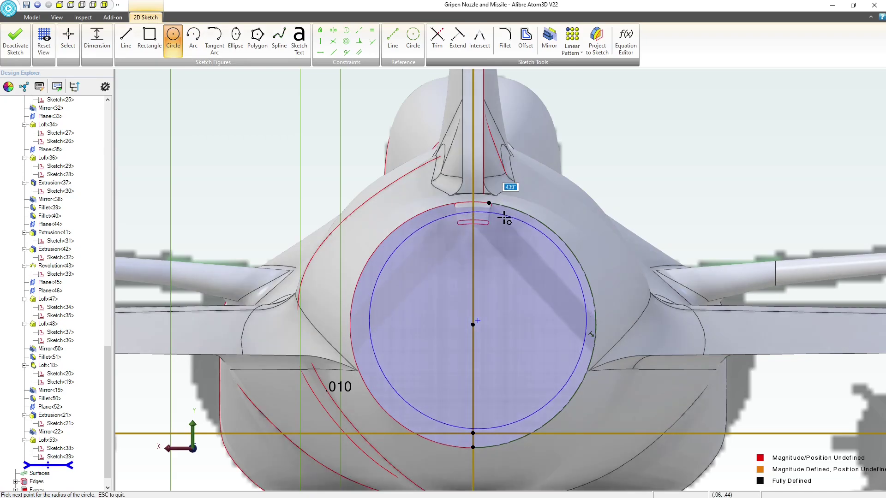
left_click(504, 217)
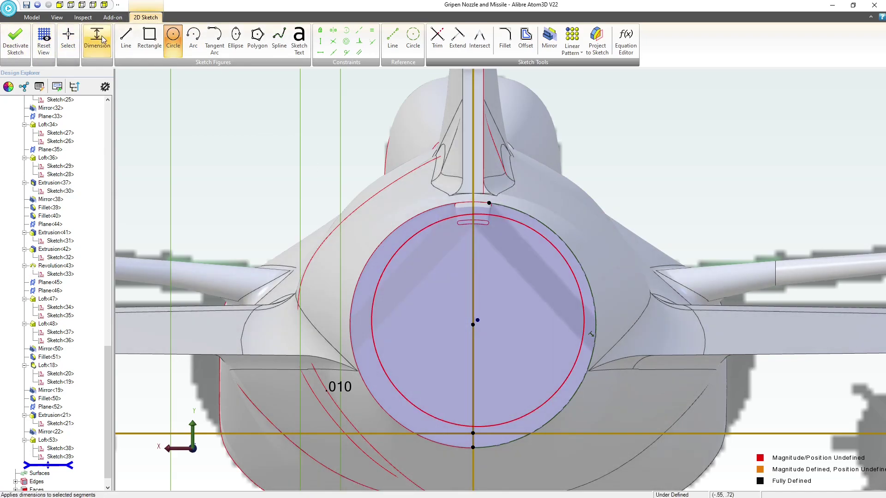
left_click(102, 39)
left_click(560, 254)
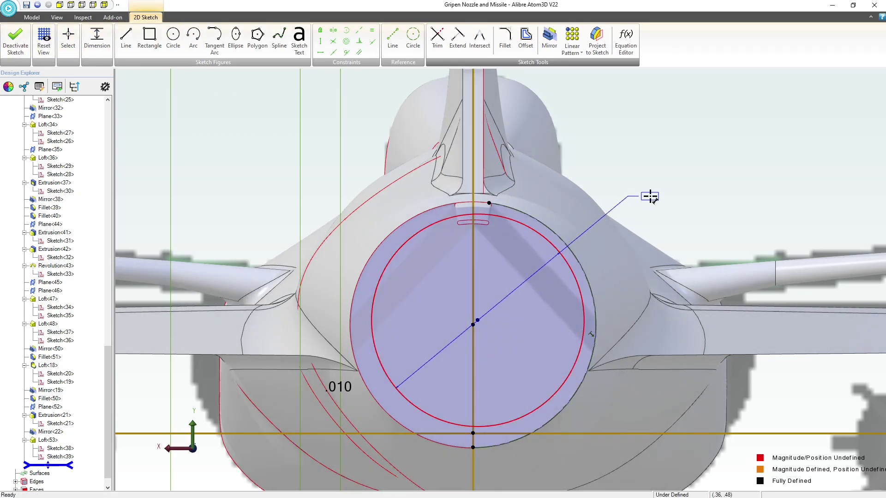
left_click(666, 184)
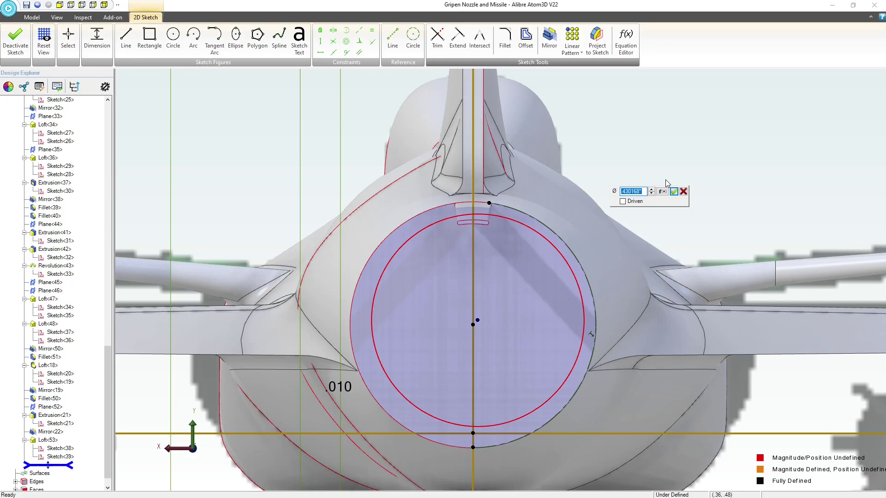
type(".45")
key("Return")
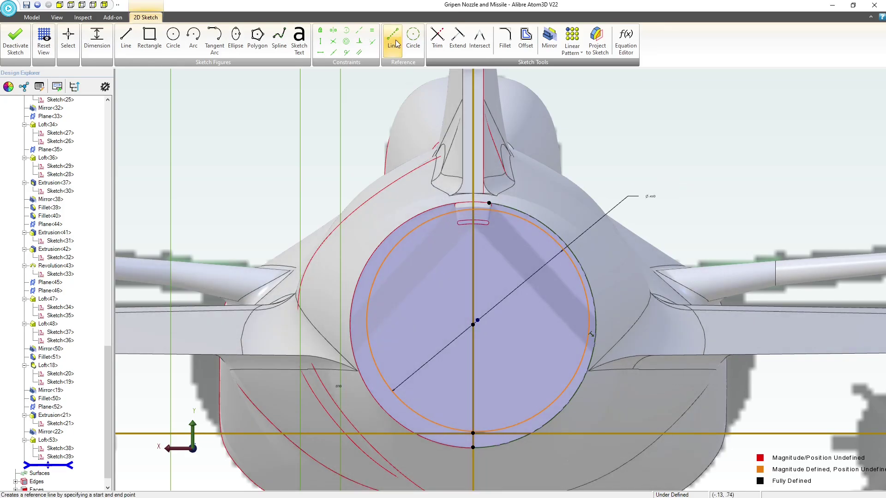
Make the circle's center coincident with the projected edge's center and finish the sketch
left_click(372, 41)
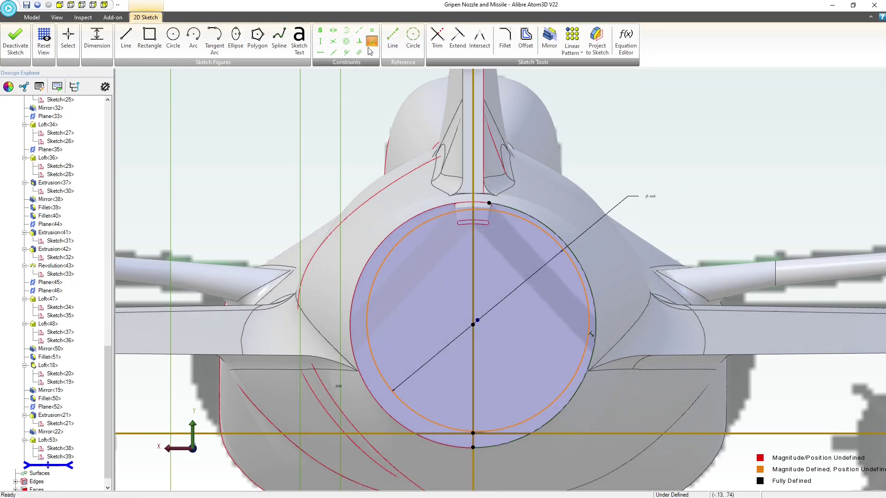
left_click(473, 324)
left_click(478, 320)
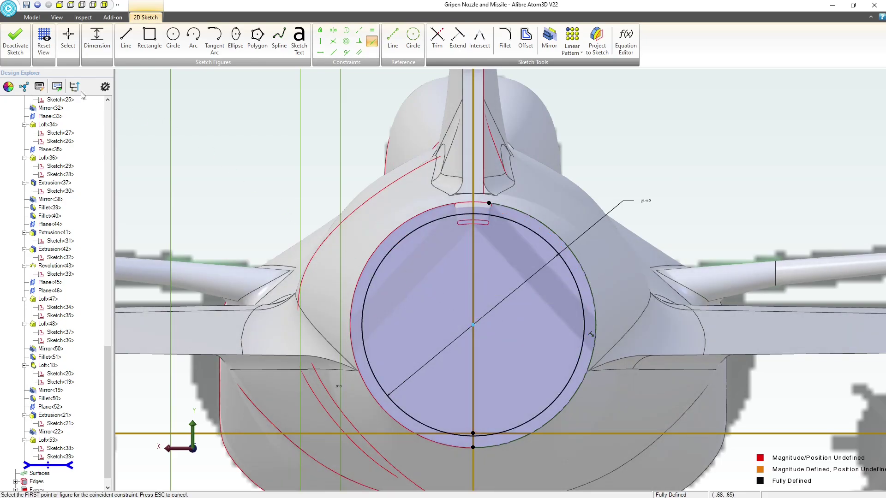
left_click(21, 46)
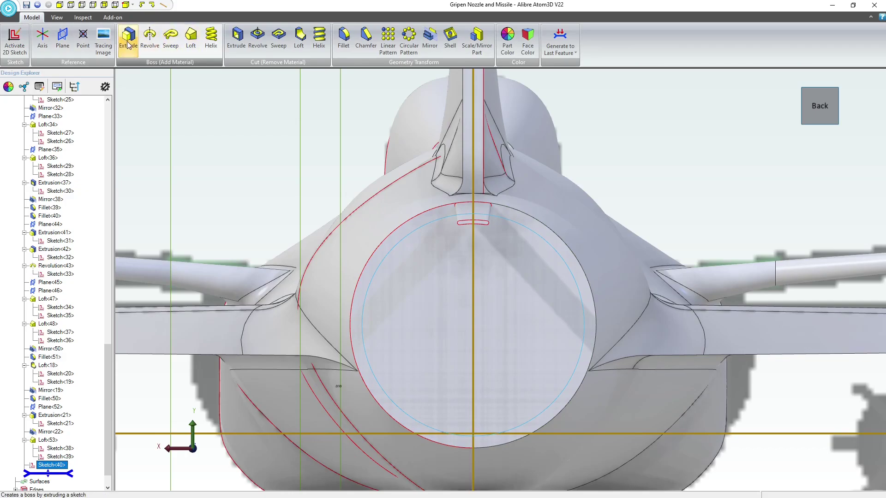
Cut-extrude the rear-face circle .500 in deep into the fuselage to hollow out the engine exhaust
left_click(237, 42)
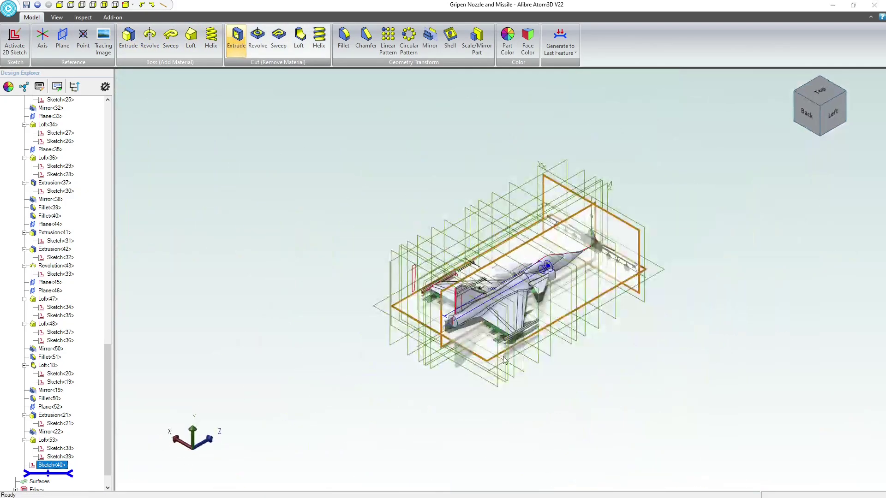
scroll(450, 323, "down", 1)
scroll(437, 320, "up", 9)
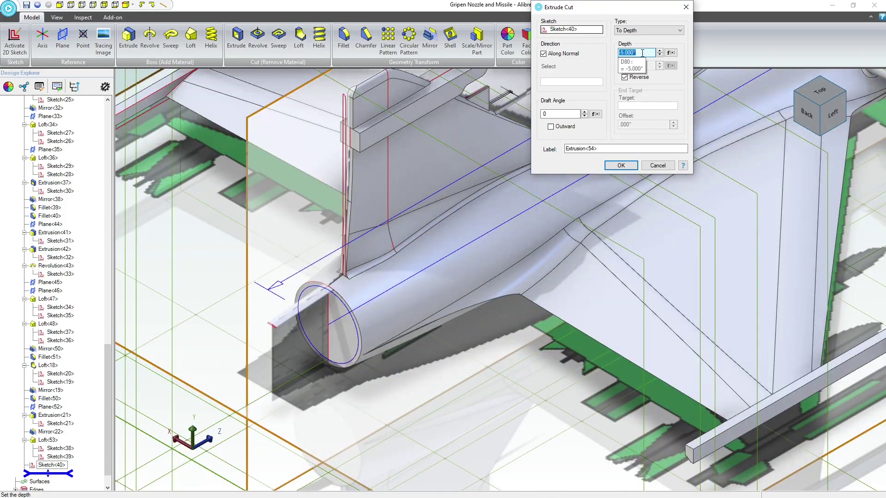
scroll(317, 314, "down", 8)
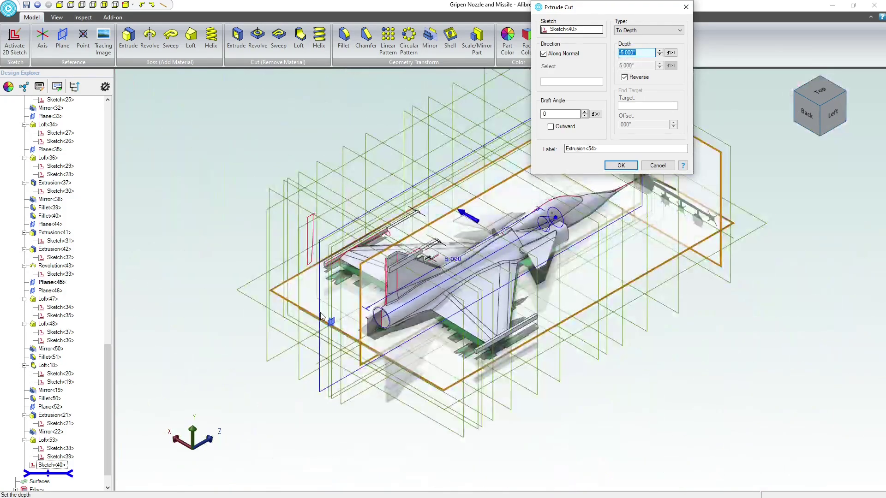
left_click_drag(555, 219, 537, 237)
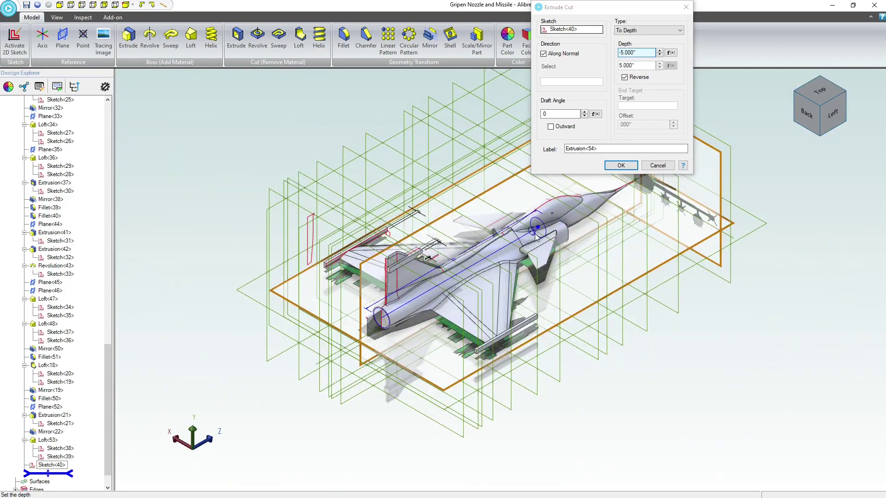
left_click_drag(400, 303, 394, 308)
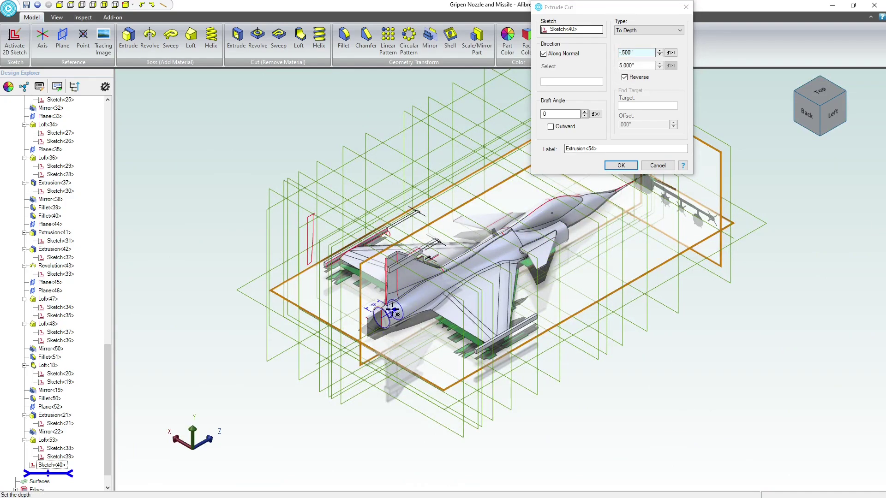
left_click(620, 166)
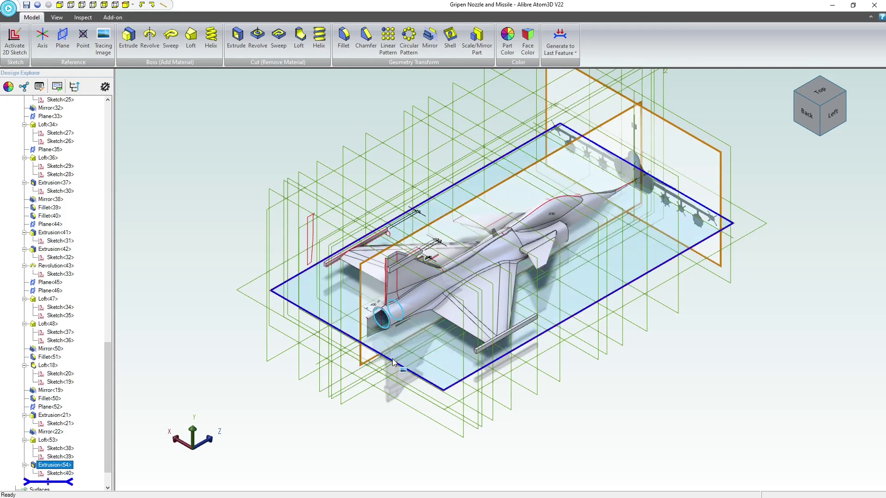
right_click_drag(392, 358, 404, 382)
scroll(405, 382, "up", 8)
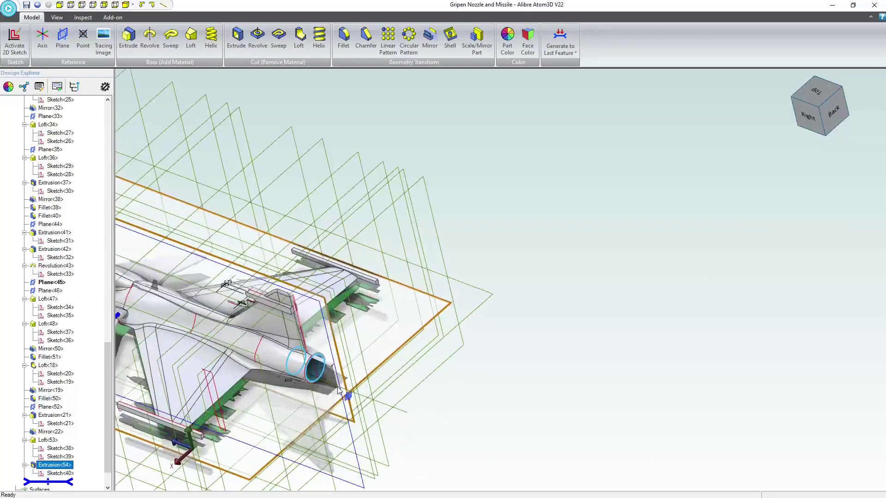
Circular-pattern the lofted nozzle segment around the exhaust bore's inner cylindrical face with 20 instances spaced over the full circle
middle_click_drag(295, 350, 445, 358)
scroll(439, 361, "up", 5)
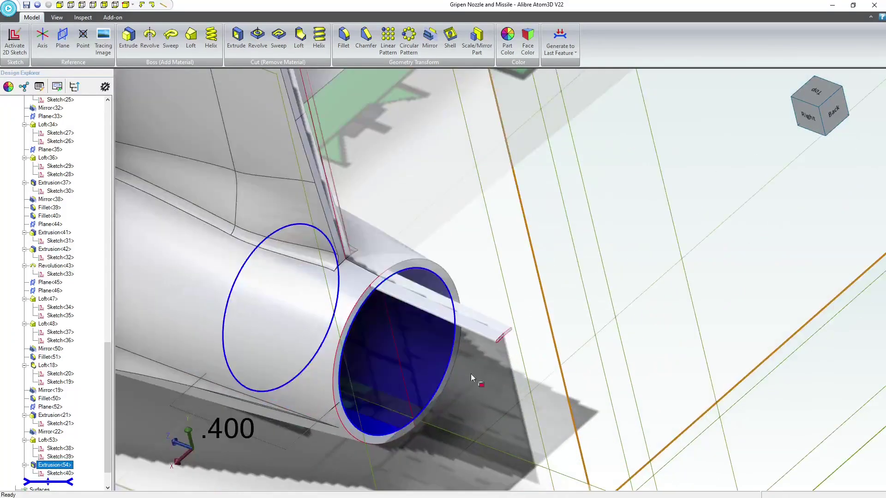
mouse_move(432, 355)
right_mouse_down()
mouse_move(433, 319)
mouse_move(419, 336)
mouse_move(430, 357)
mouse_move(420, 351)
right_mouse_up()
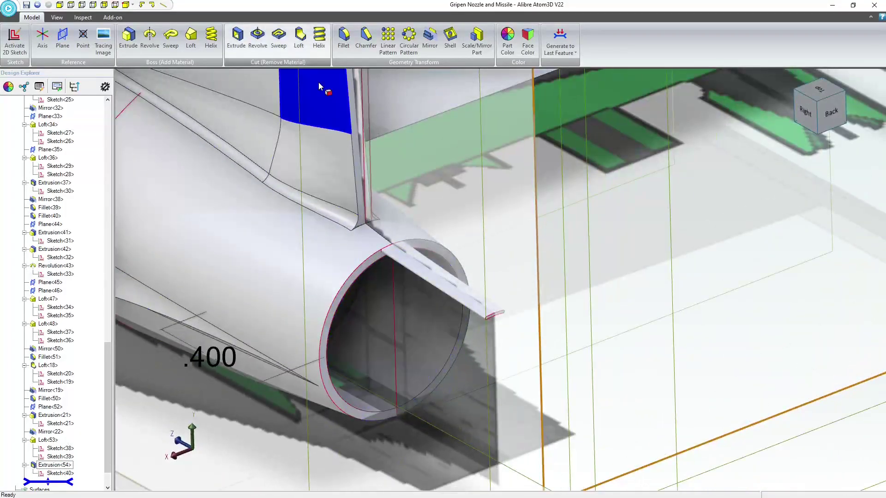
left_click(408, 48)
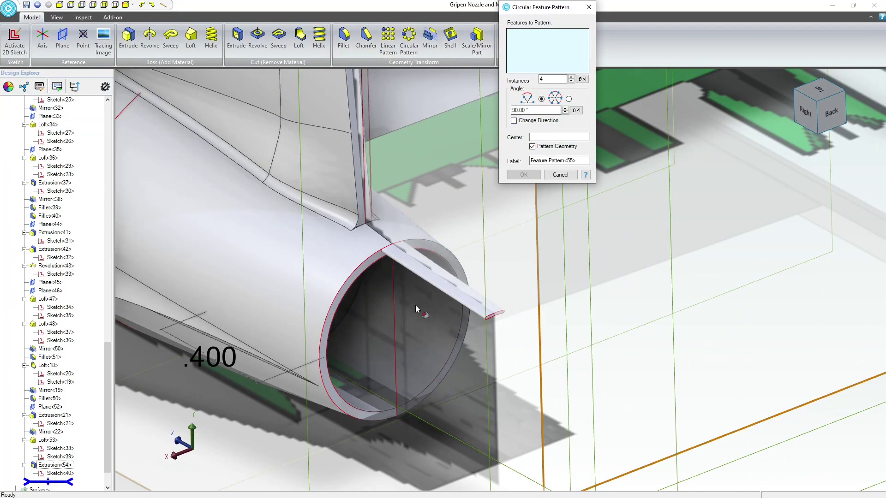
left_click(438, 281)
left_click(559, 137)
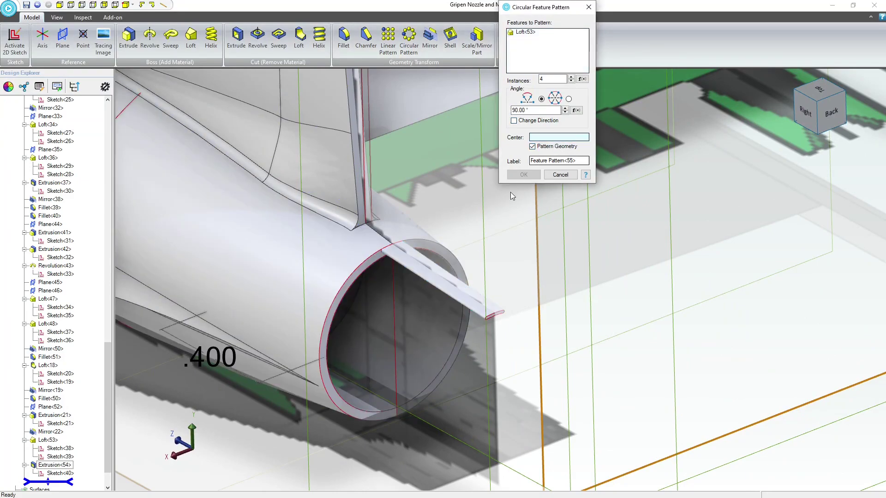
left_click(394, 354)
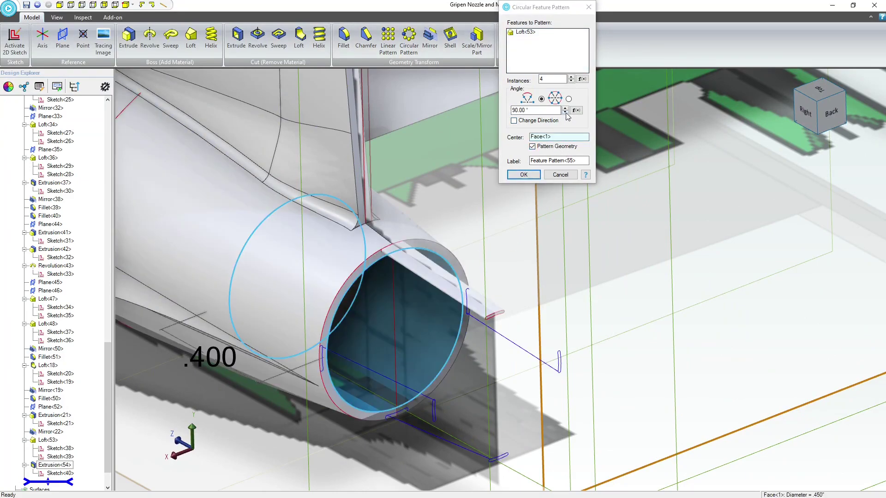
double_click(552, 80)
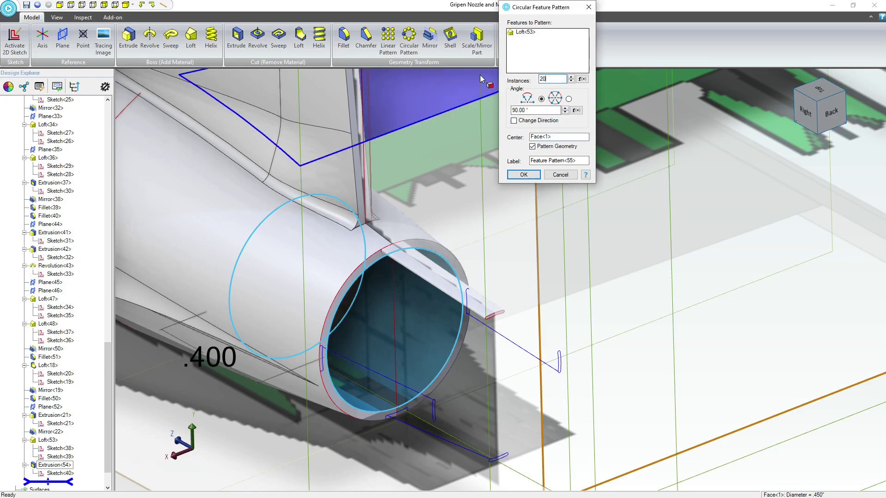
left_click(544, 56)
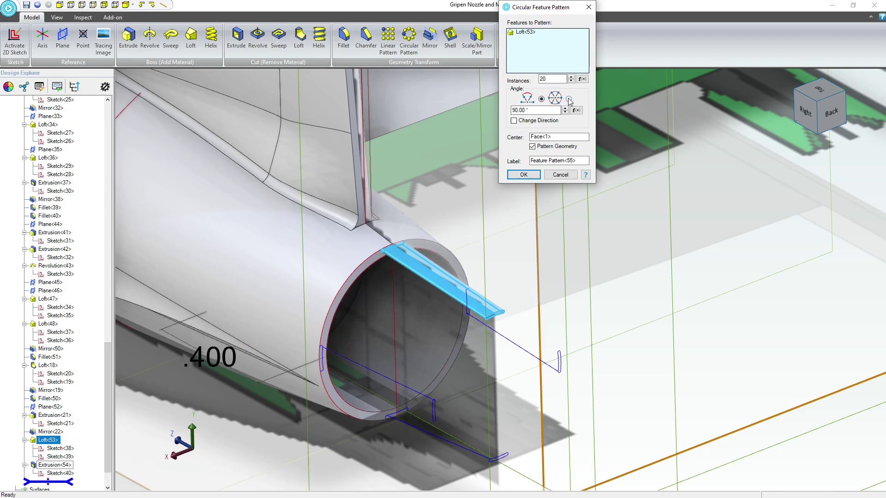
left_click(569, 99)
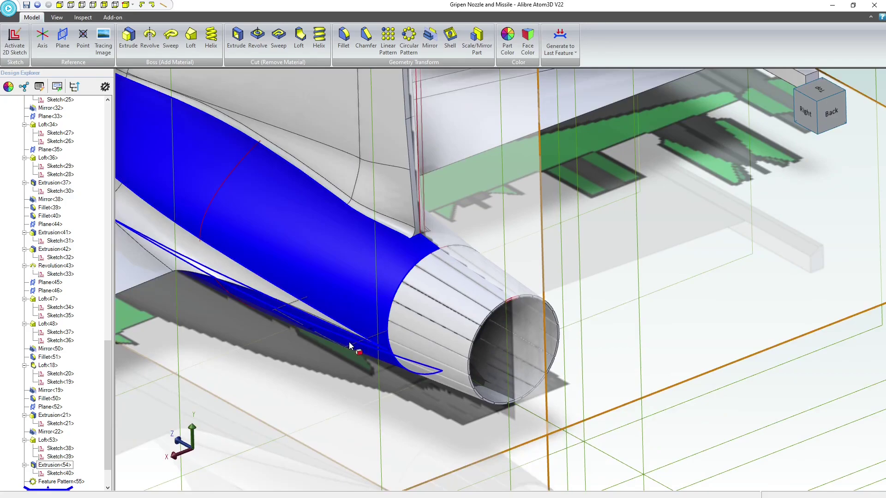
Inspect the patterned nozzle and the whole airframe from several sides, including the launcher rail at the wing tip
middle_click_drag(349, 342, 414, 299)
scroll(414, 299, "down", 6)
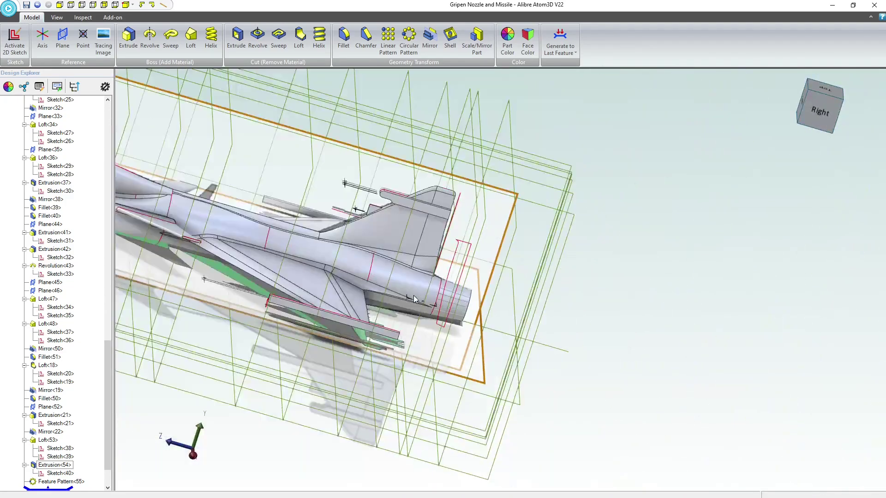
middle_click_drag(277, 277, 242, 275)
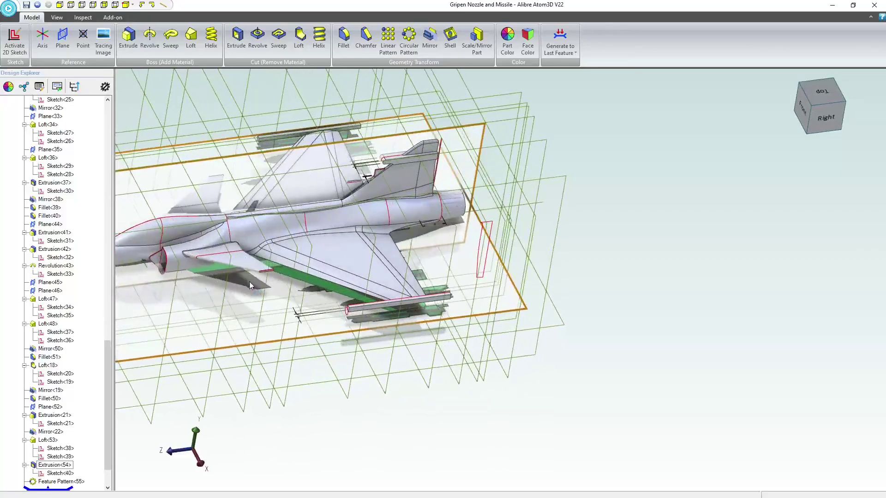
scroll(243, 276, "down", 2)
scroll(284, 282, "up", 4)
scroll(285, 285, "down", 2)
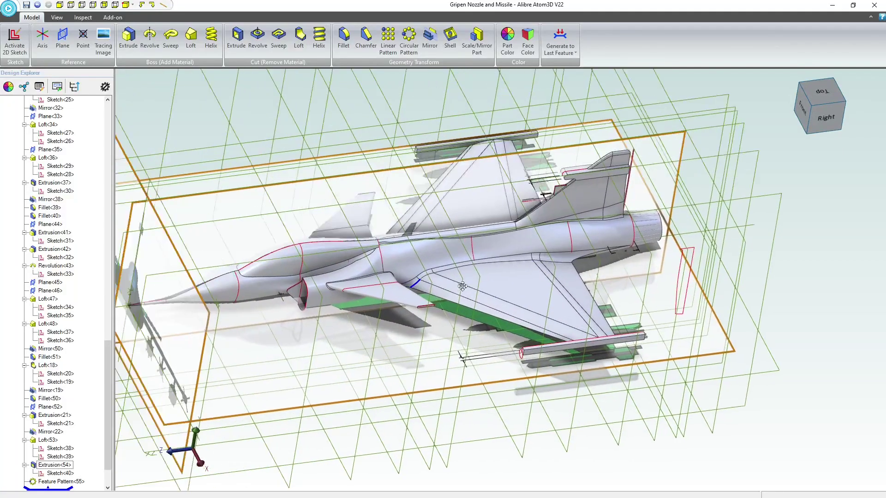
mouse_move(480, 299)
middle_mouse_down()
mouse_move(480, 314)
mouse_move(472, 300)
middle_mouse_up()
scroll(527, 265, "up", 2)
scroll(527, 265, "up", 2)
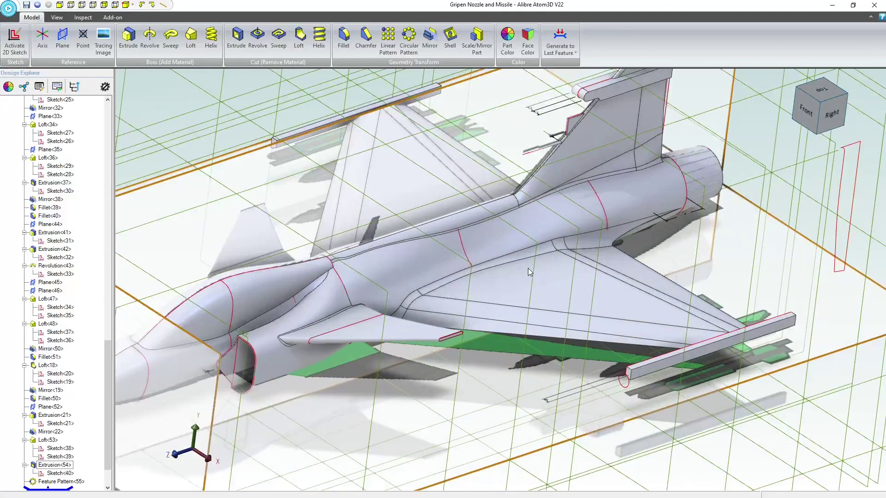
middle_click_drag(543, 316, 503, 315)
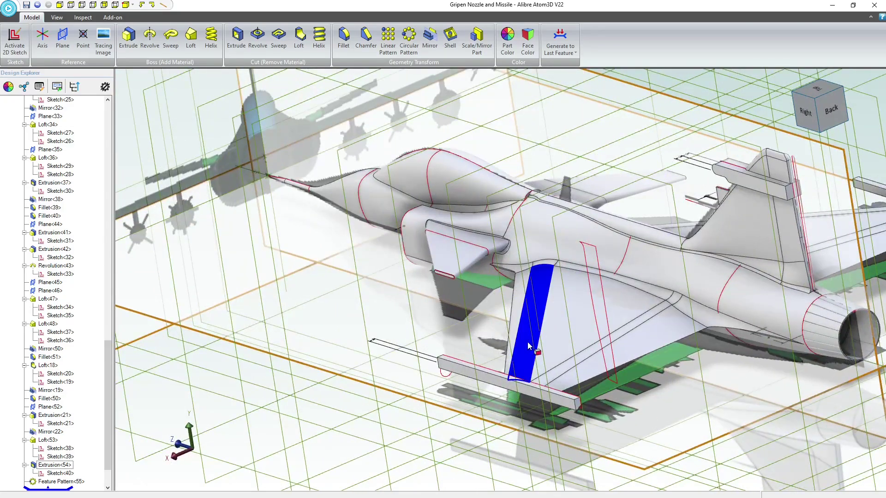
middle_click_drag(530, 361, 418, 359)
middle_click_drag(472, 420, 566, 399)
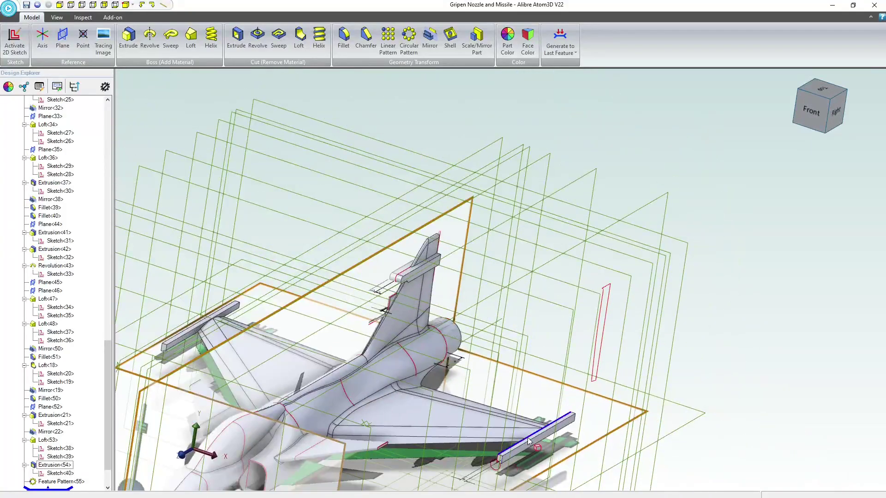
scroll(528, 438, "up", 5)
scroll(513, 460, "up", 2)
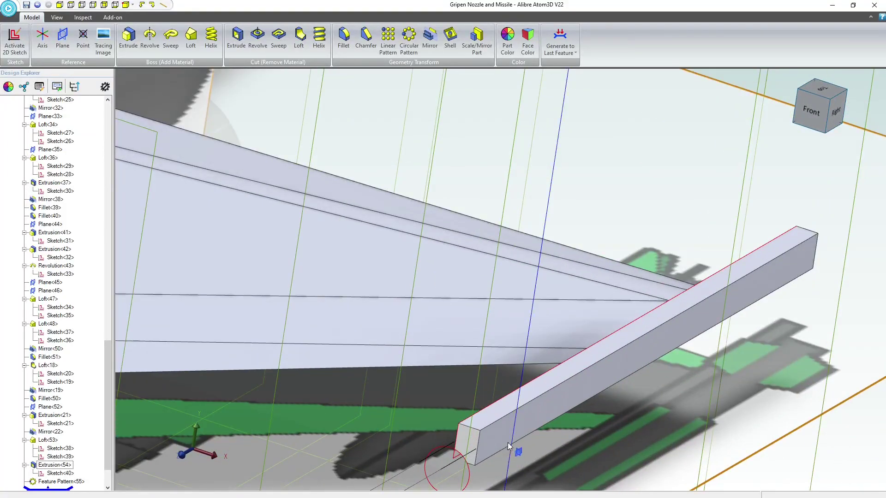
scroll(436, 358, "down", 4)
scroll(464, 345, "up", 1)
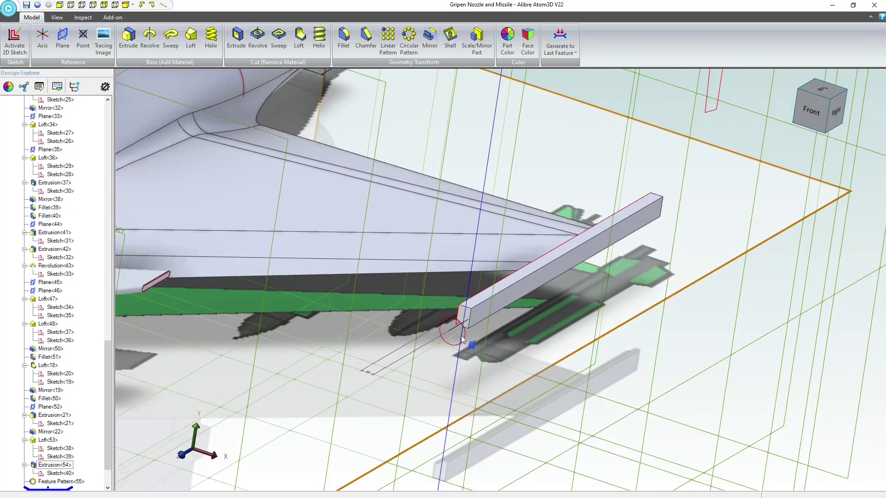
middle_click_drag(465, 341, 475, 390)
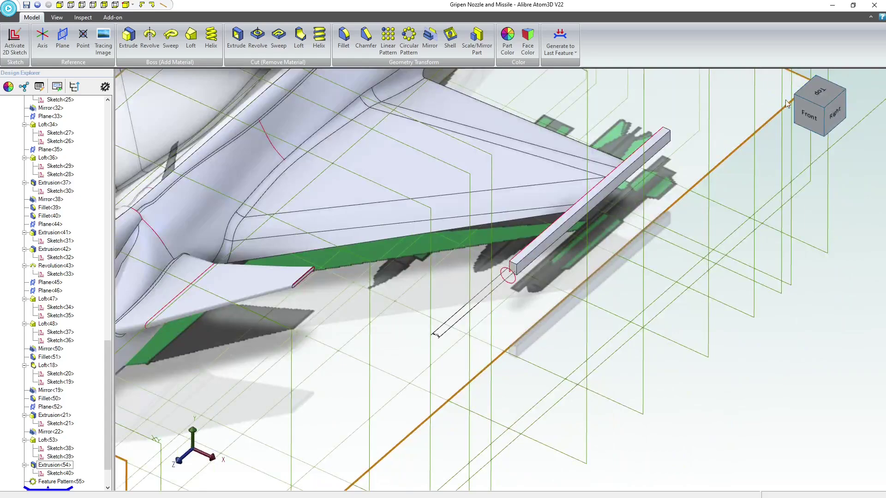
Start a 2D sketch on the crosswise plane cutting near the middle of the wing-tip rail
left_click(820, 94)
scroll(597, 225, "up", 4)
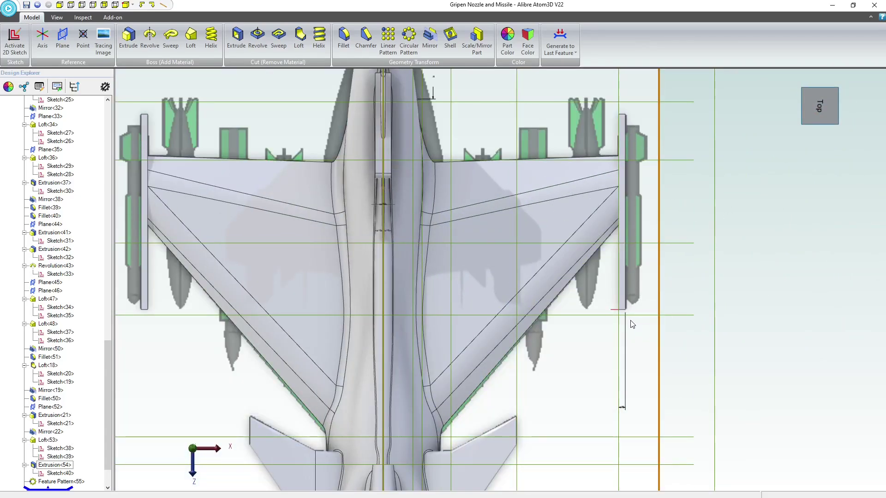
left_click(691, 248)
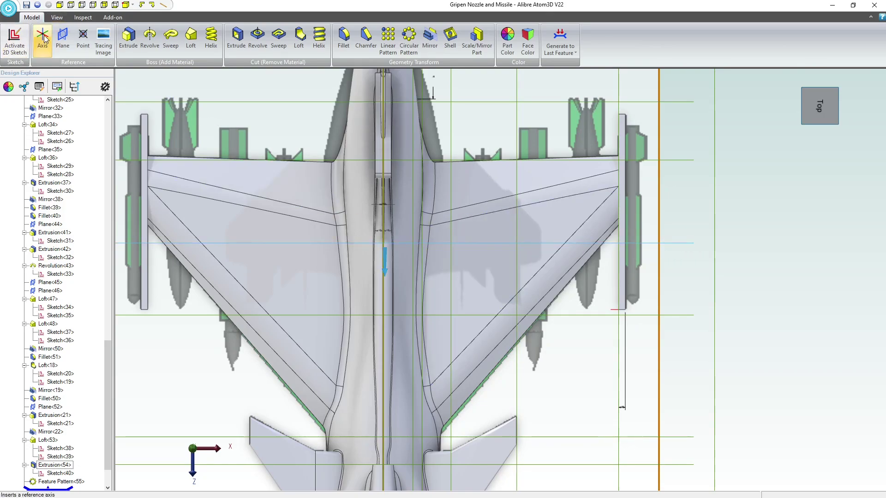
left_click(14, 40)
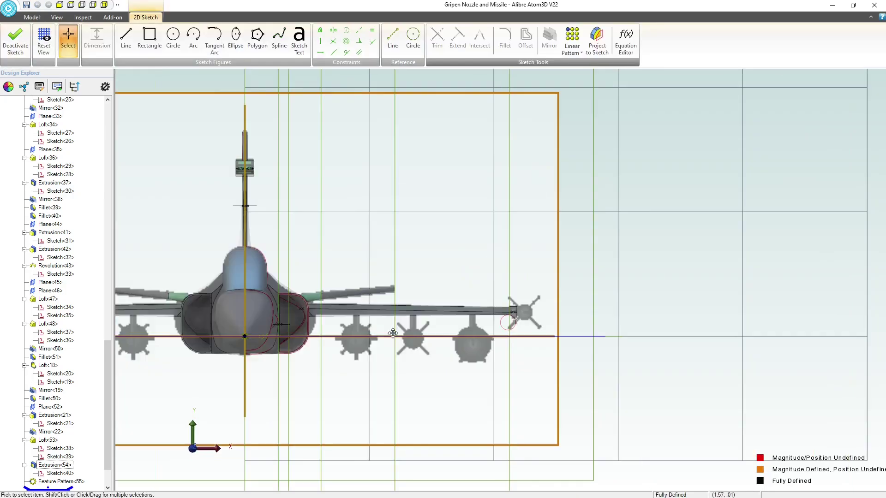
scroll(403, 317, "up", 8)
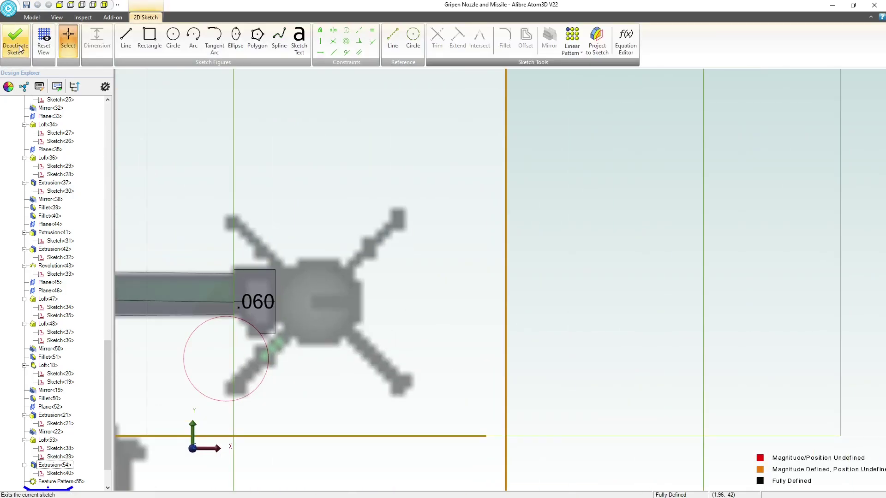
Sketch a circle over the wing-tip missile's body in the front tracing image and enlarge it slightly to match the body
left_click(173, 40)
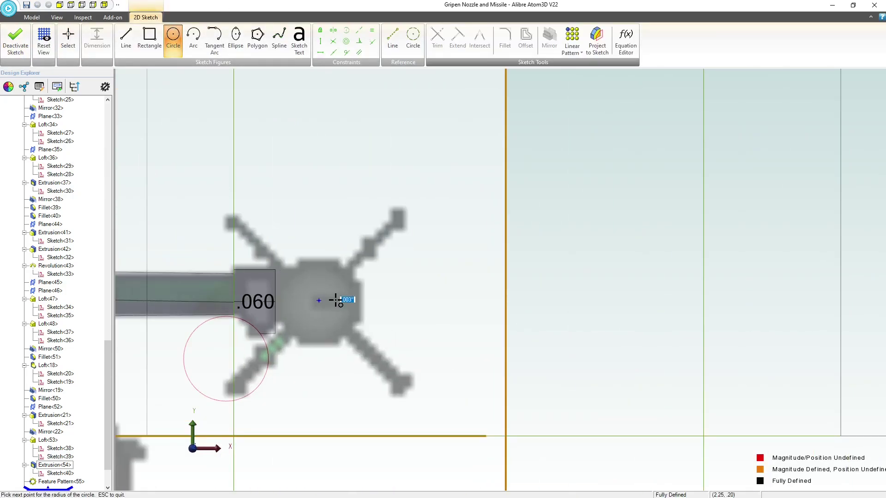
left_click(355, 297)
scroll(268, 288, "up", 2)
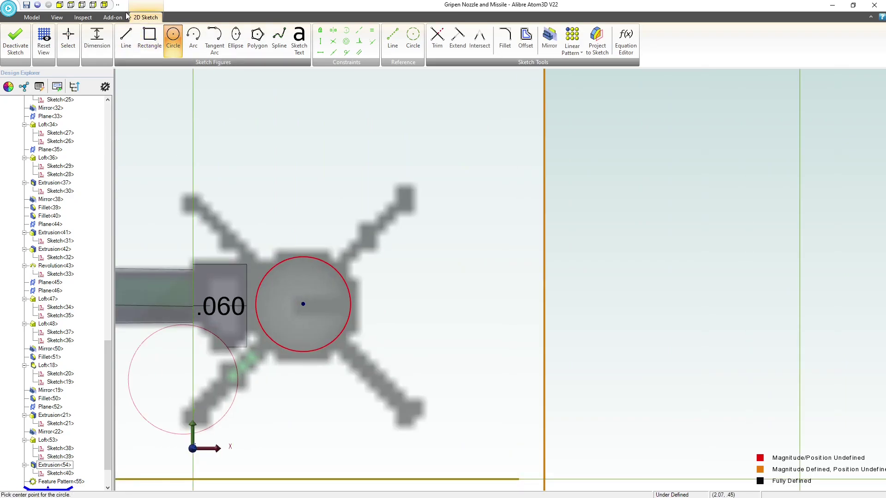
key("Escape")
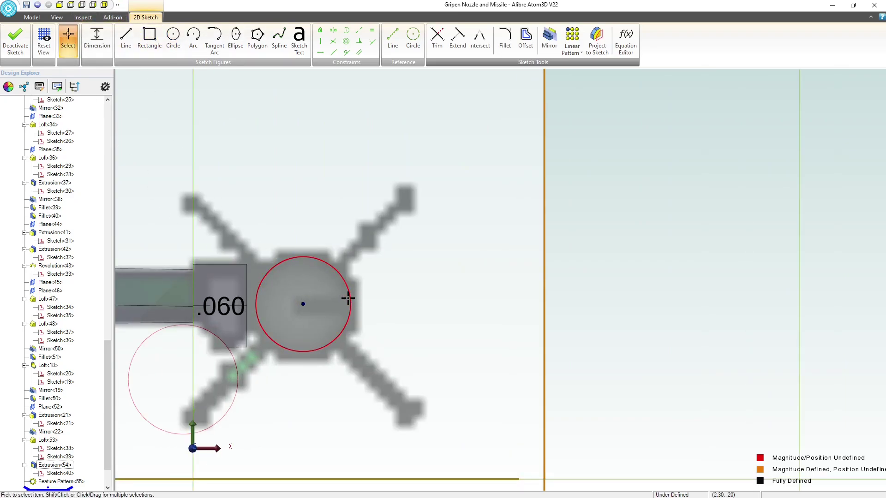
left_click_drag(349, 298, 356, 297)
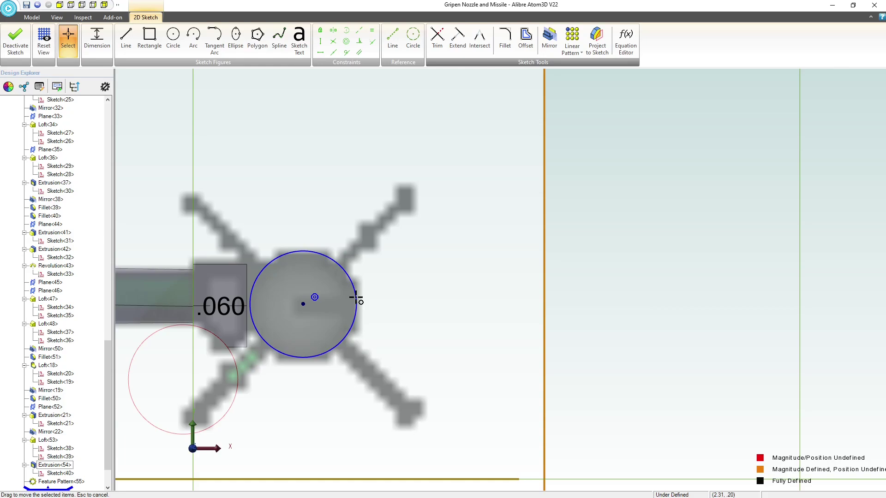
Dimension the missile body circle's diameter as .125 in
left_click(100, 37)
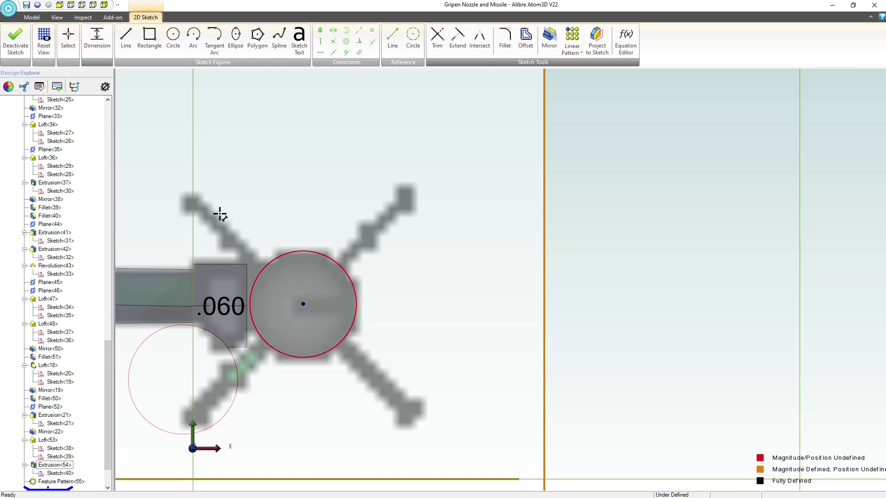
left_click(354, 290)
left_click(450, 287)
type(".125")
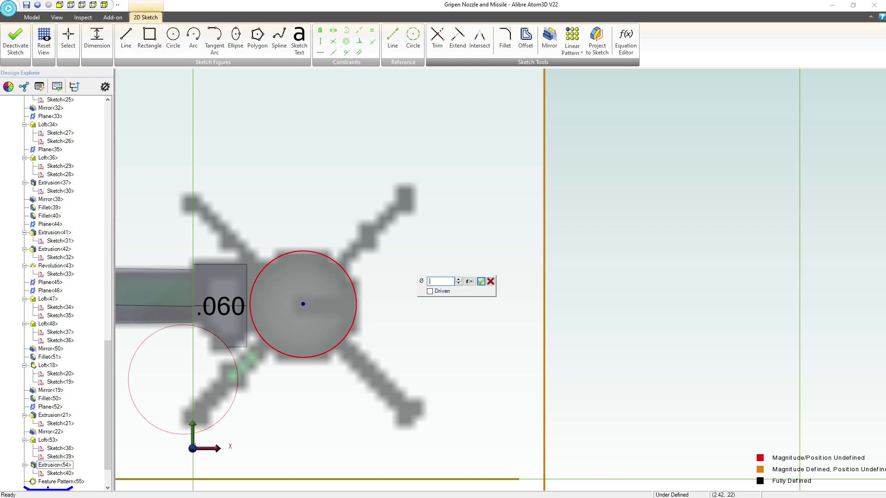
key("Return")
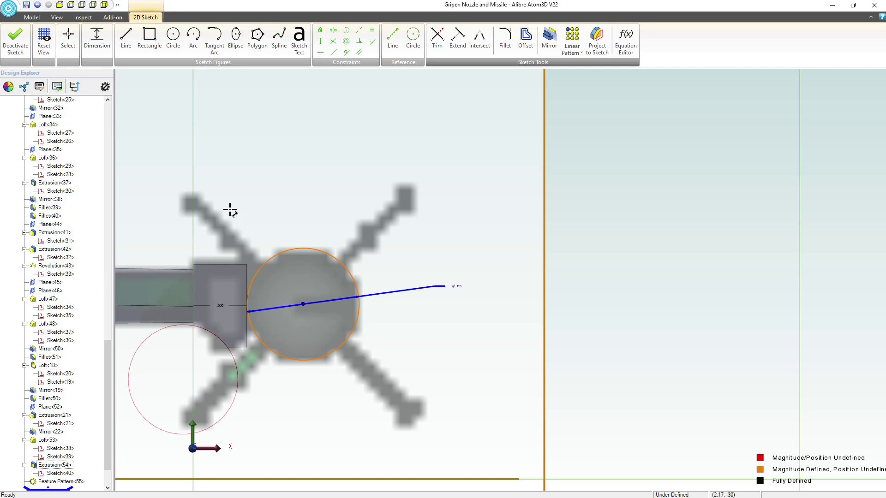
key("Escape")
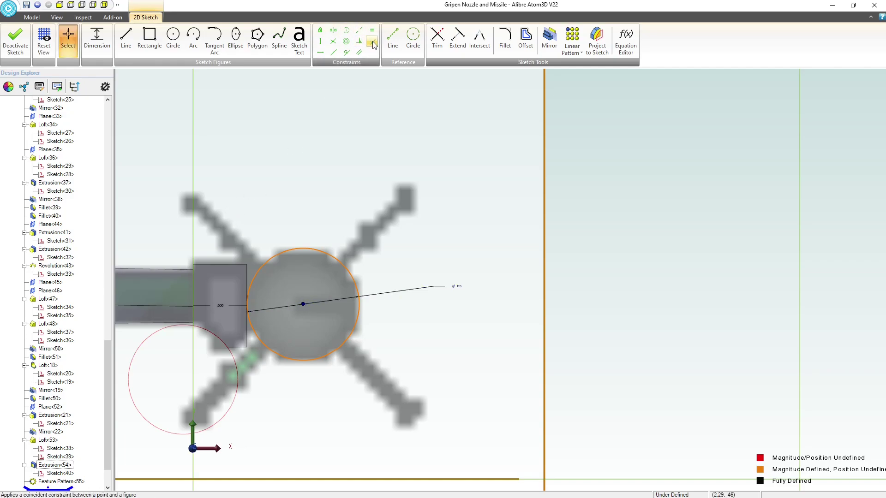
Make the missile body circle tangent to the outer vertical edge of the wing-tip rail
left_click(345, 53)
left_click(245, 275)
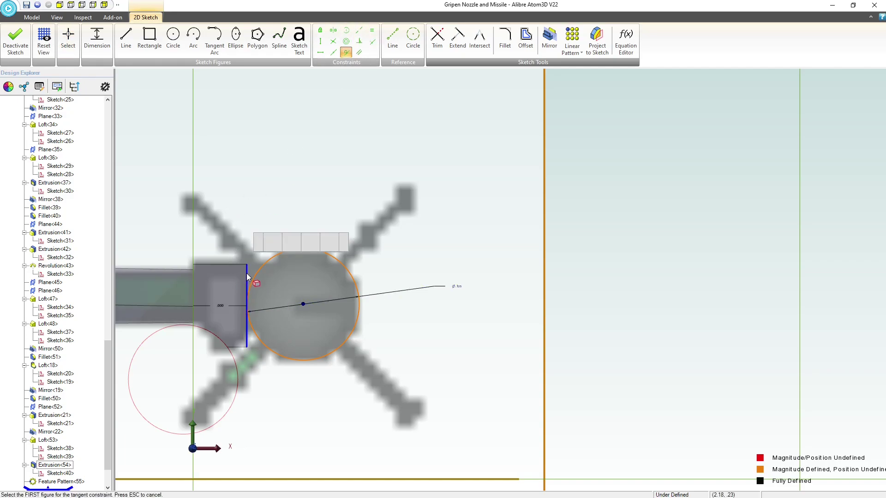
left_click(267, 260)
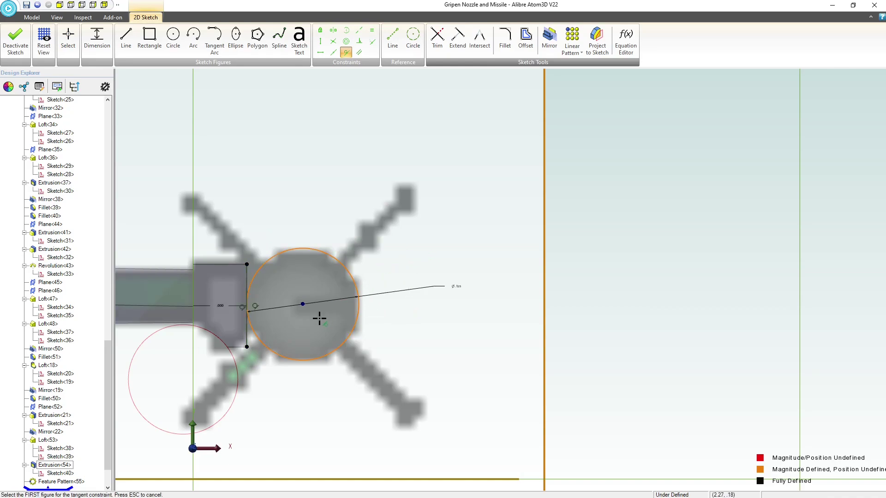
scroll(363, 352, "down", 2)
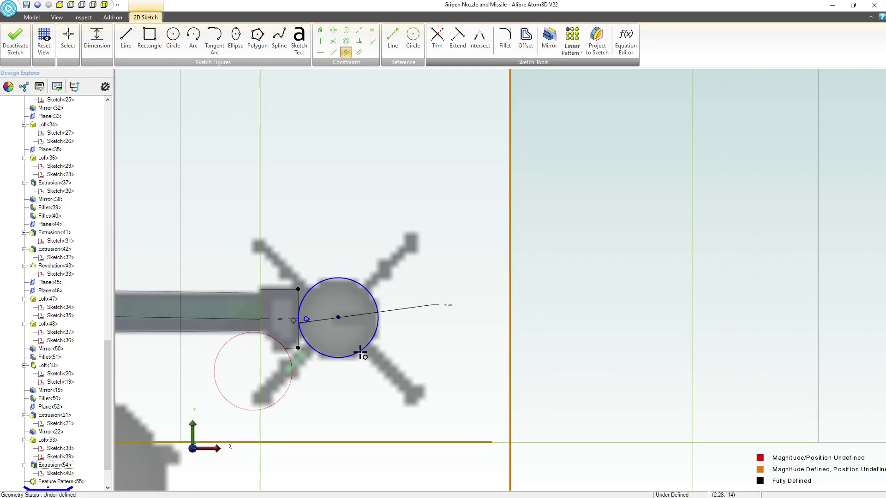
scroll(301, 329, "up", 2)
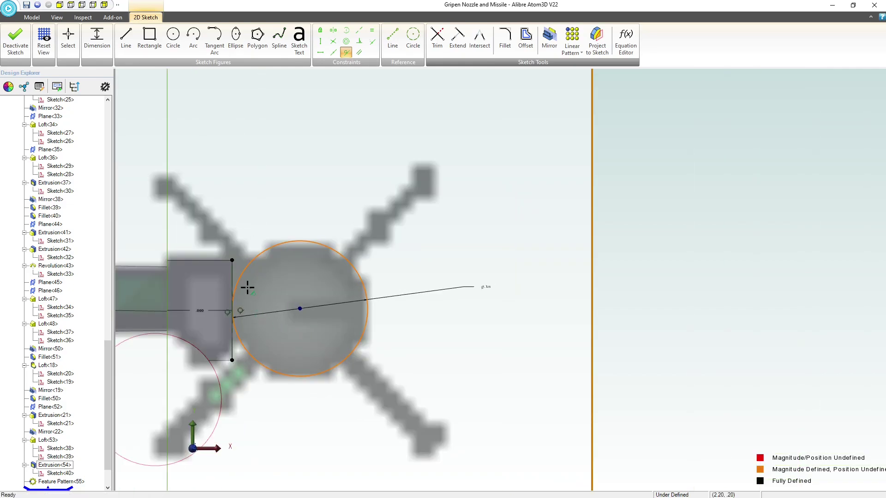
key("Escape")
right_click(232, 276)
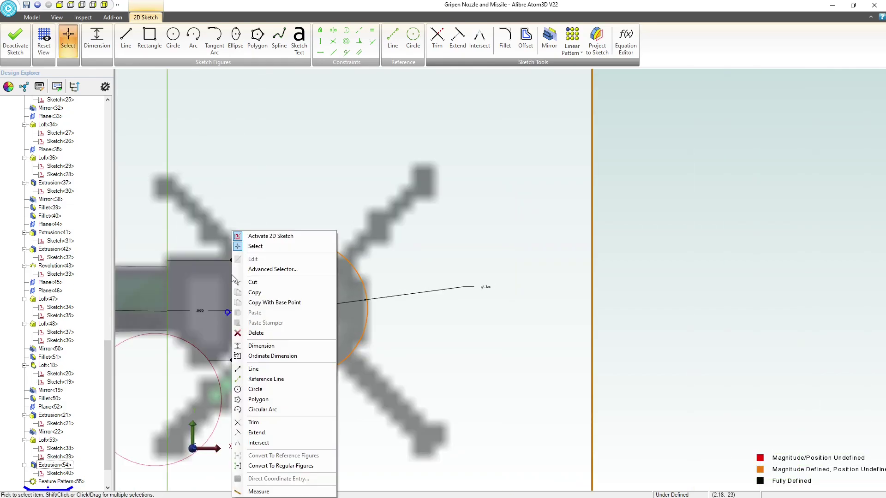
left_click(216, 214)
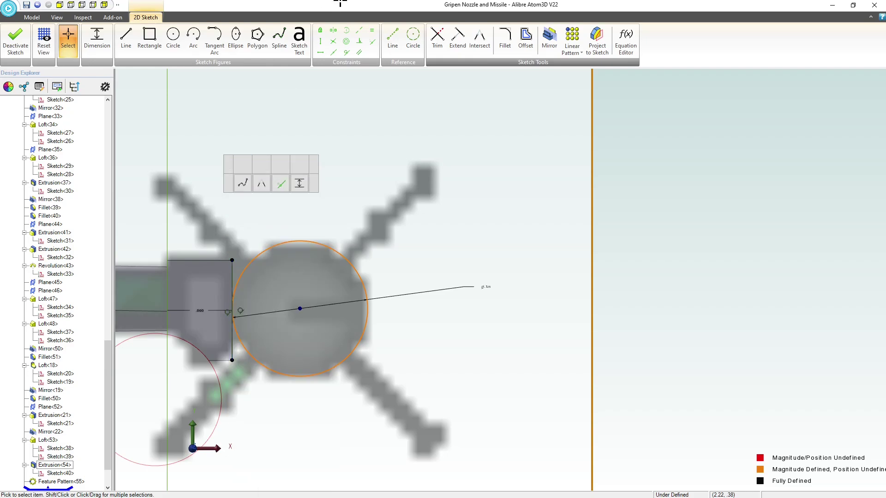
Try to draw a reference line from the rail's outer edge to the missile circle's centre and constrain it horizontal
left_click(392, 37)
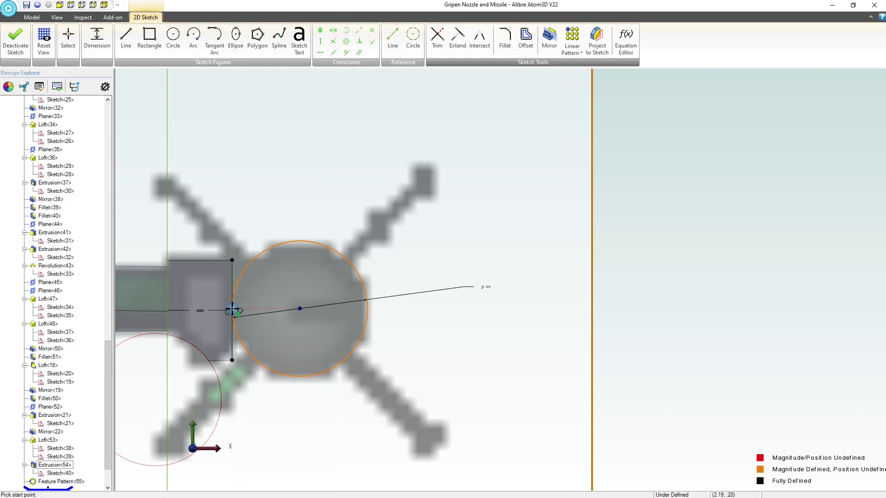
left_click(300, 308)
key("Escape")
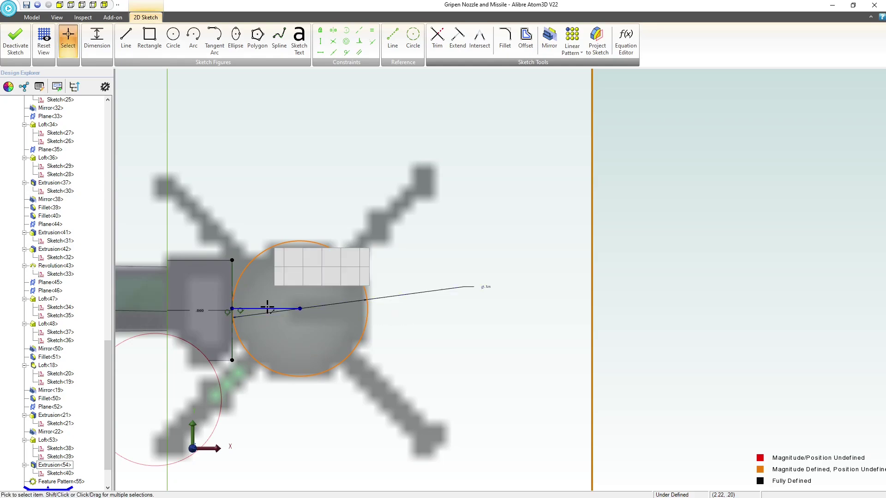
left_click(268, 309)
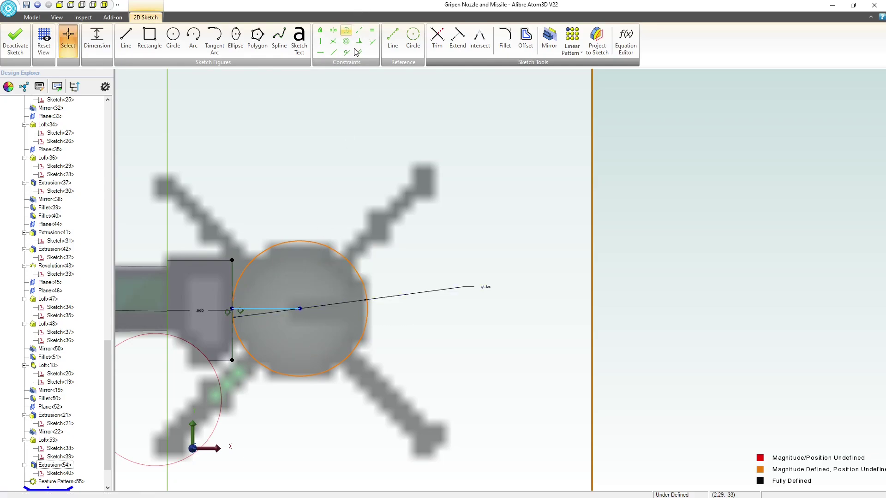
left_click(321, 53)
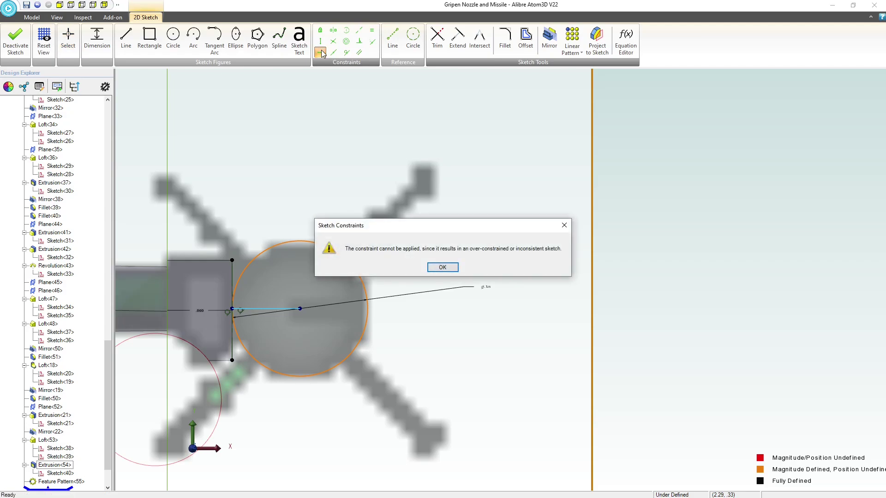
left_click(441, 268)
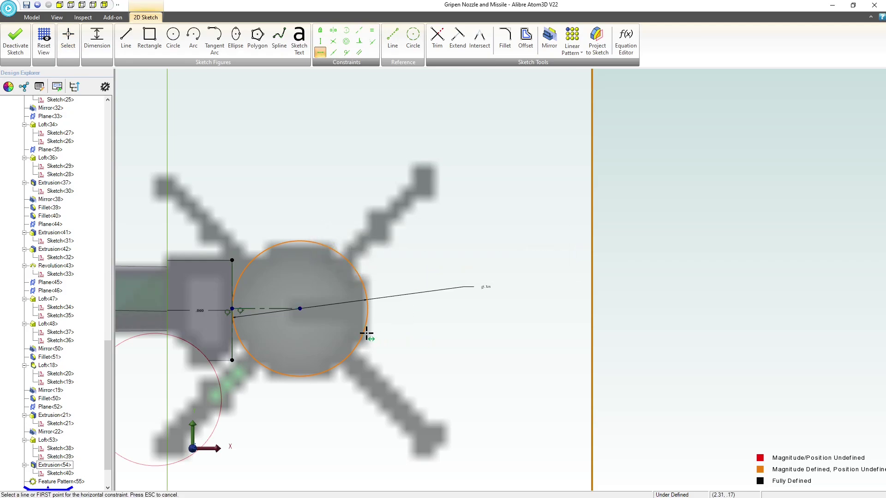
key("Escape")
Move the missile circle up away from the traced body and delete the reference line attached to its centre
left_click_drag(306, 283, 265, 208)
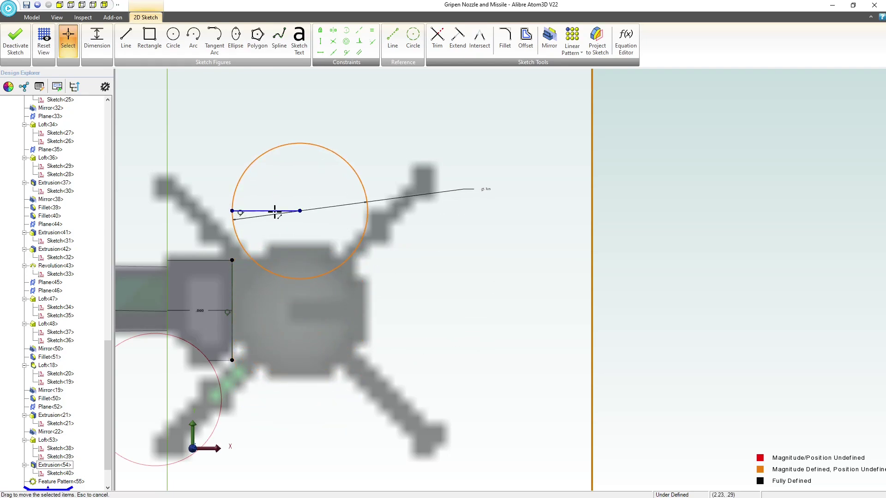
left_click(257, 211)
key("Delete")
Draw a reference line from the rail outer edge's midpoint to the missile circle's centre, constrain it horizontal, and close the sketch
left_click(393, 37)
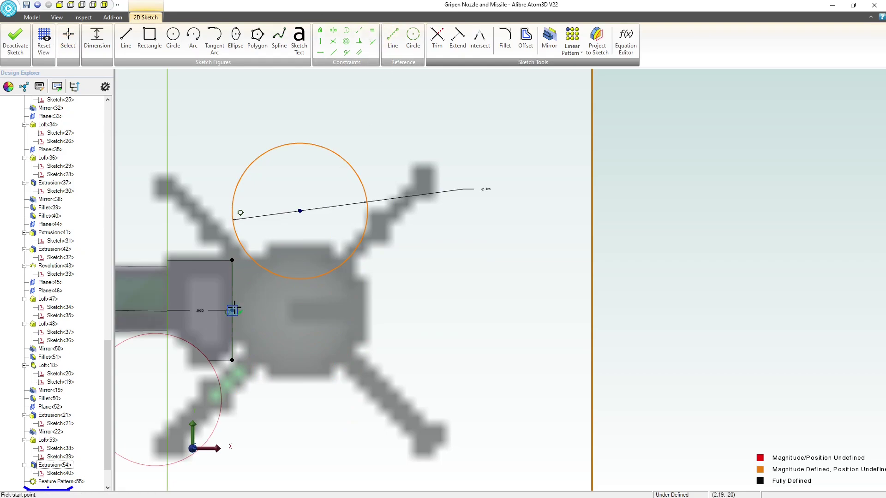
left_click(232, 310)
left_click(300, 211)
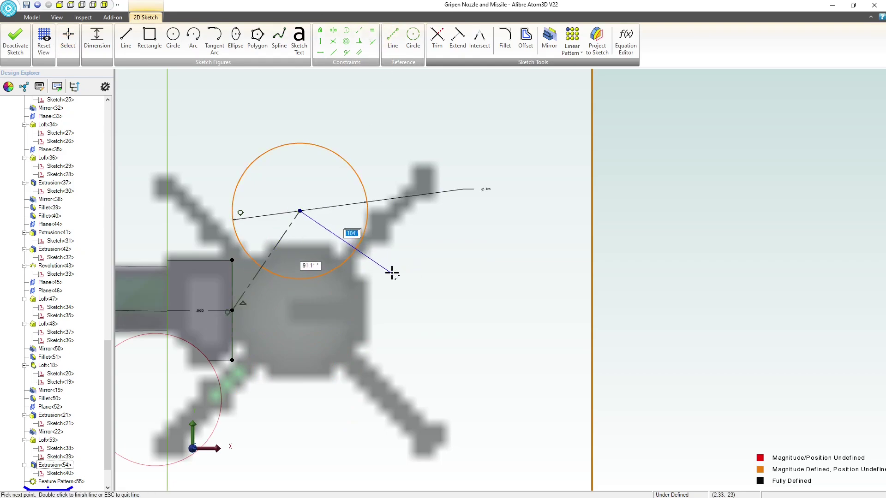
key("Escape")
key("Escape")
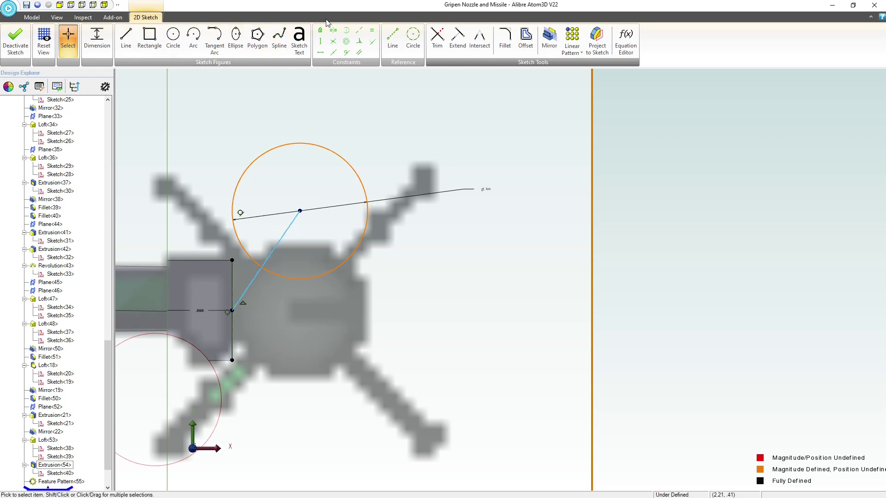
left_click(320, 52)
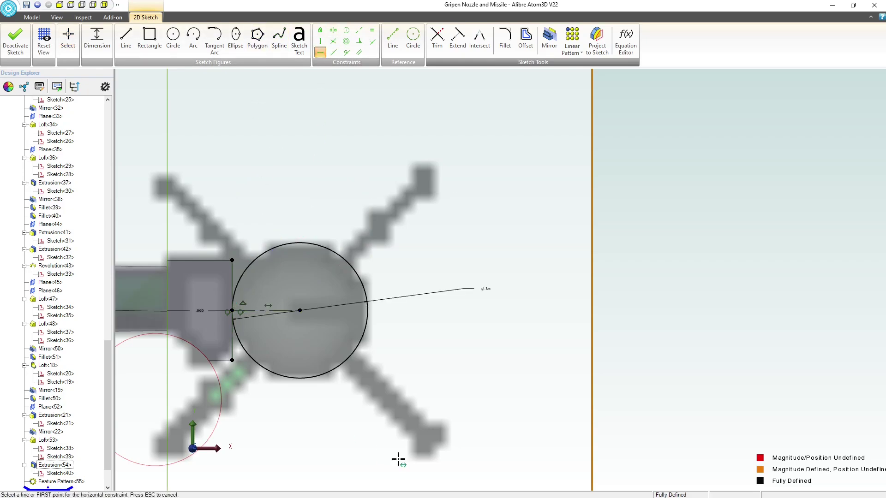
scroll(313, 312, "down", 2)
middle_click_drag(358, 275, 355, 287)
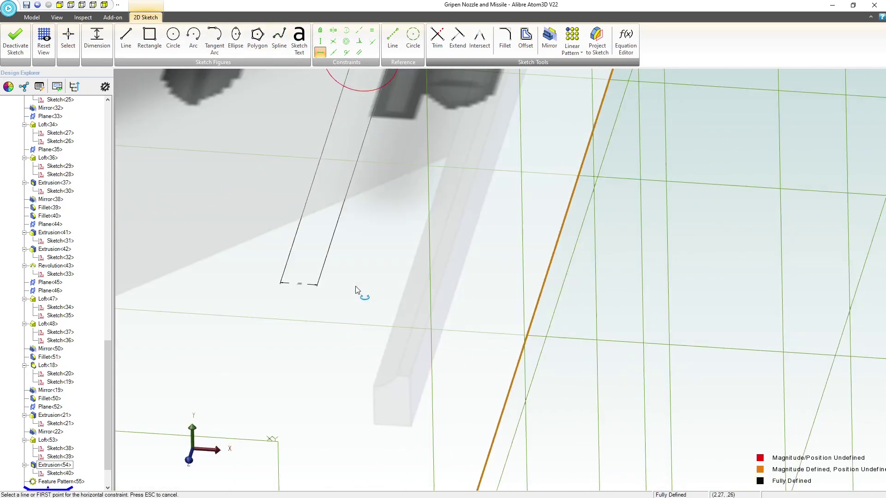
scroll(421, 315, "down", 4)
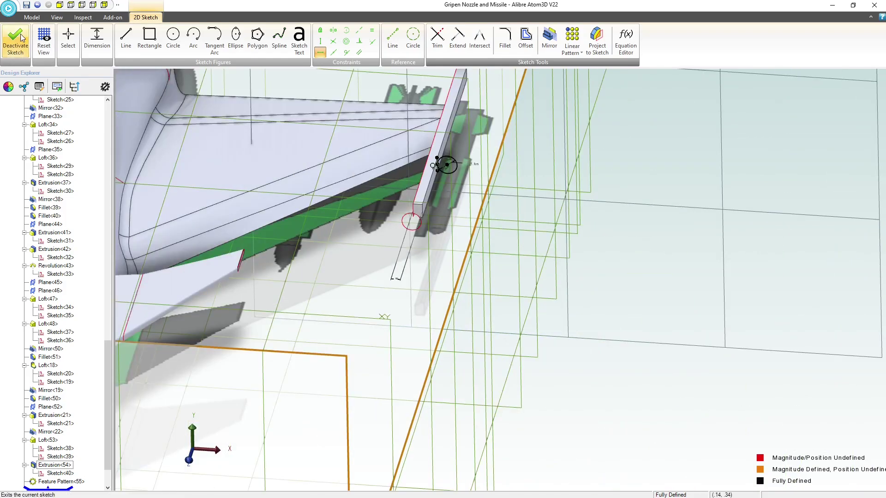
left_click(21, 36)
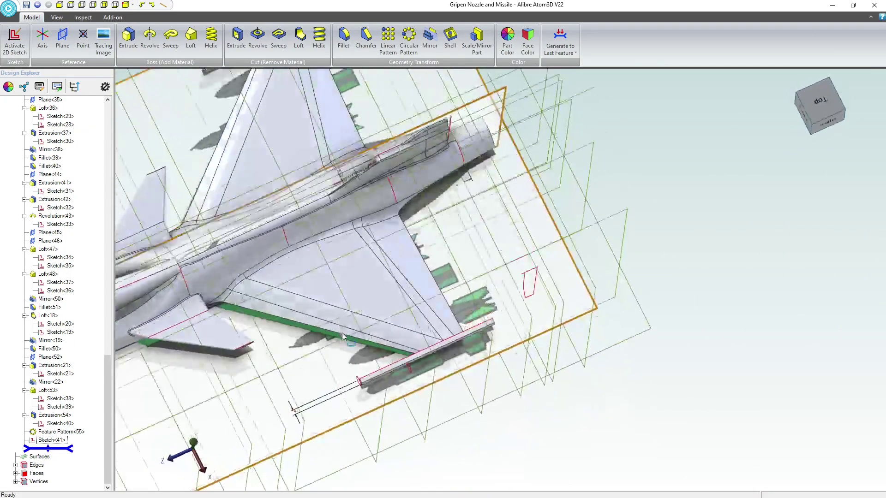
Set up a boss extrusion of the missile body circle with the Dual Depth type and a first depth of .425 in
scroll(406, 386, "up", 4)
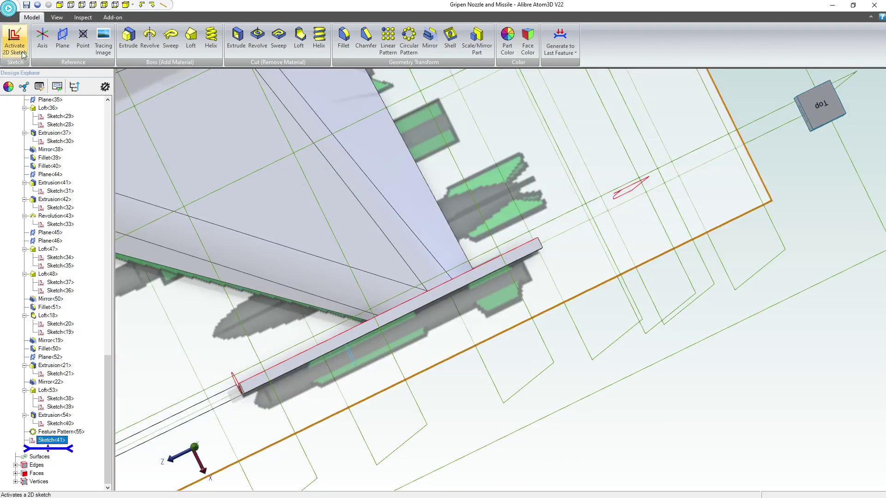
left_click(128, 39)
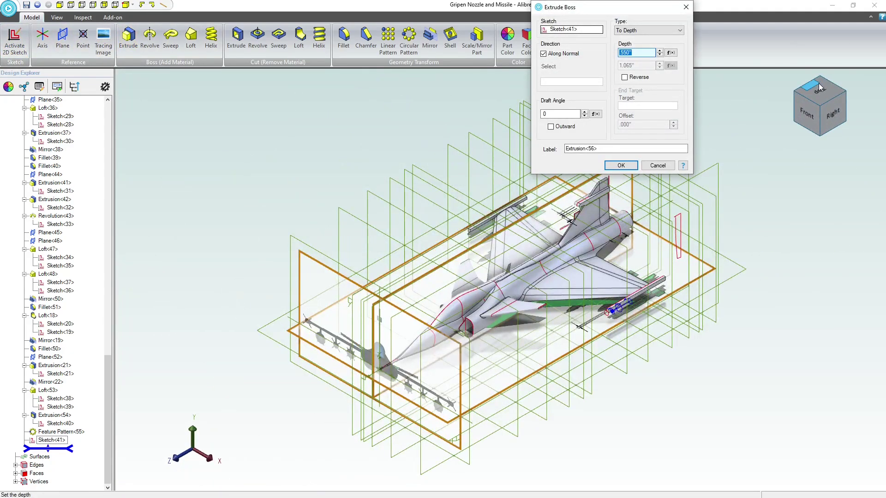
left_click(819, 87)
scroll(559, 358, "up", 5)
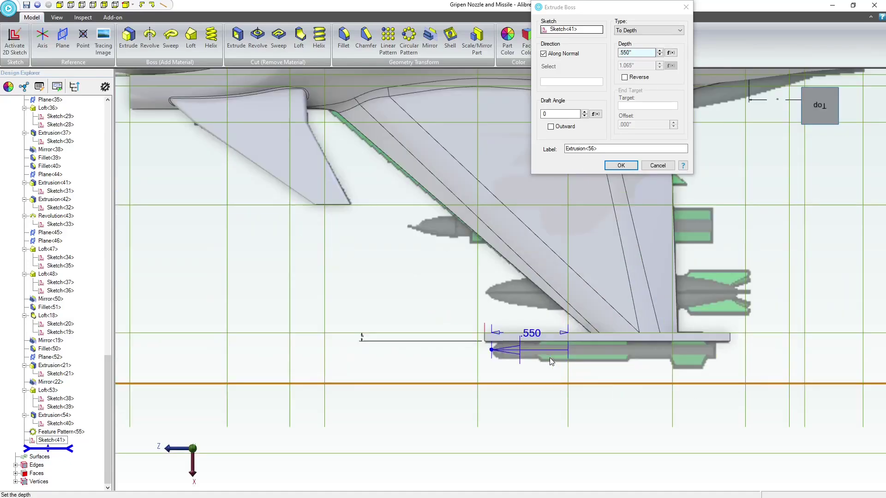
scroll(550, 358, "up", 3)
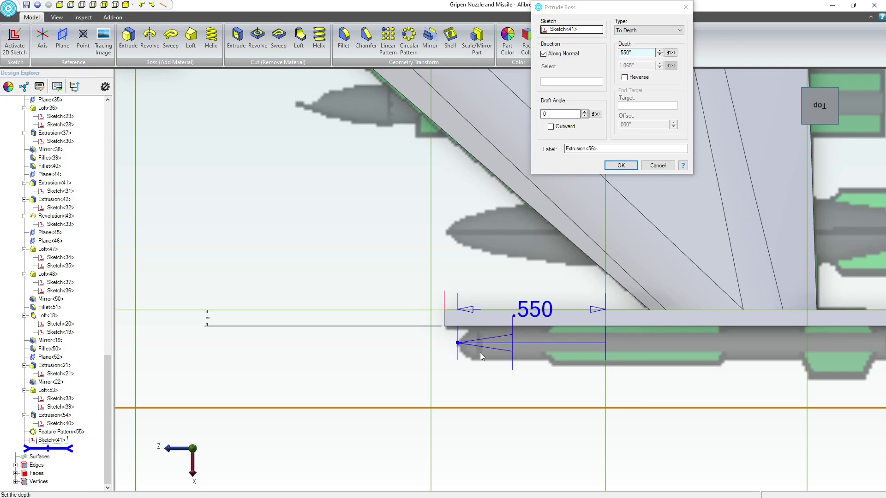
left_click(652, 51)
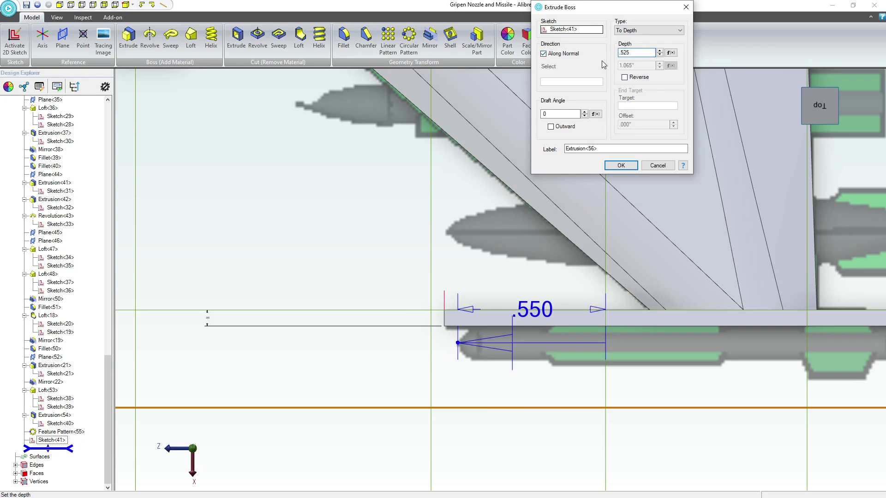
left_click(648, 30)
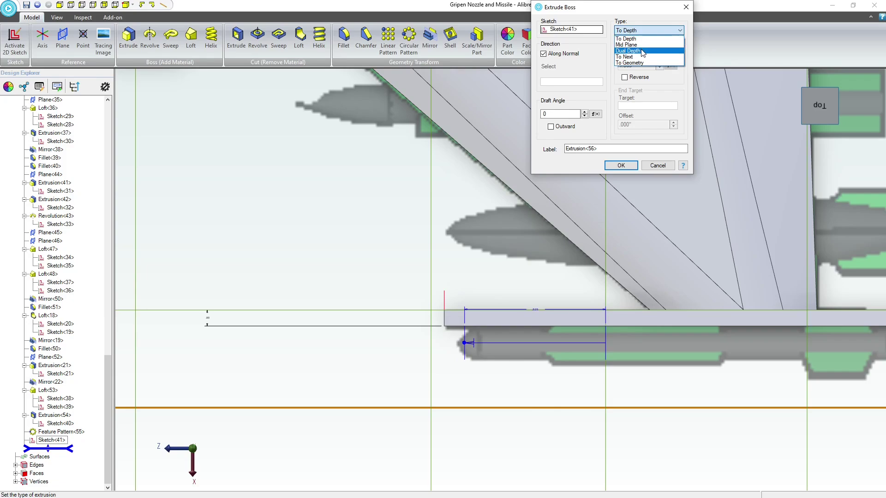
left_click(642, 45)
type(".425")
scroll(618, 356, "up", 2)
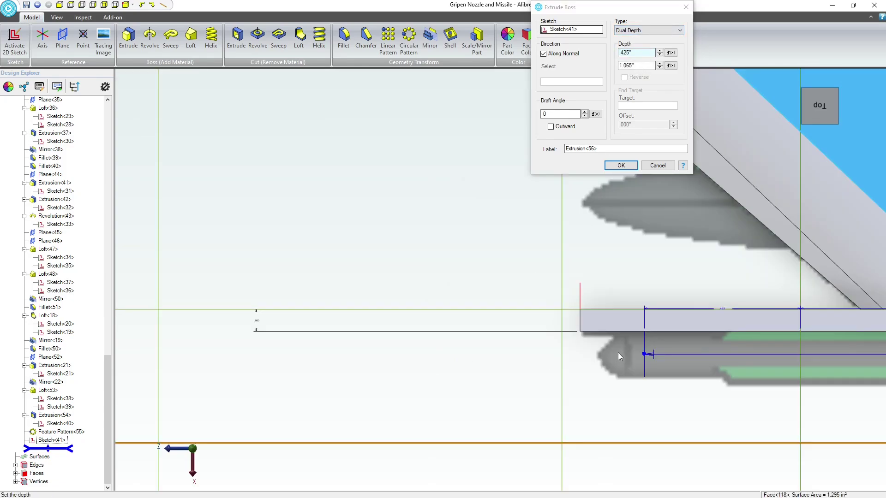
Set the missile body extrusion's first depth to .475 in, keep the second depth at 1.065 in, and create it
left_click(637, 52)
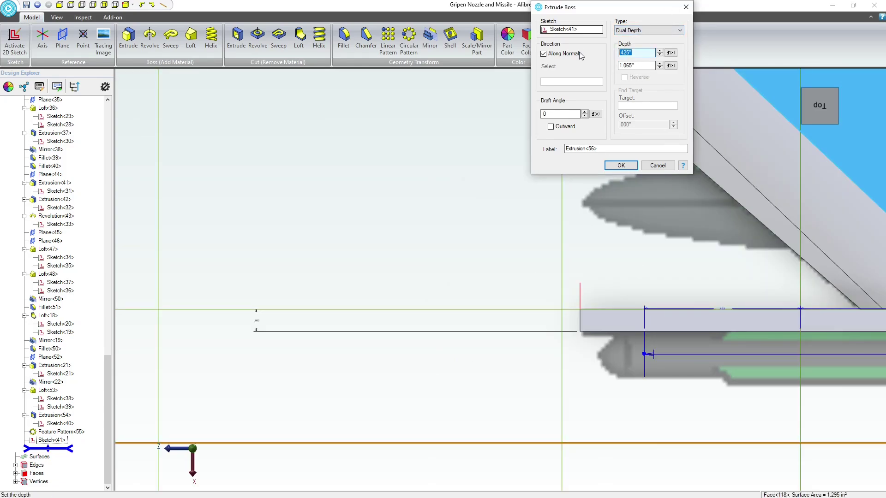
type(".475")
key("Return")
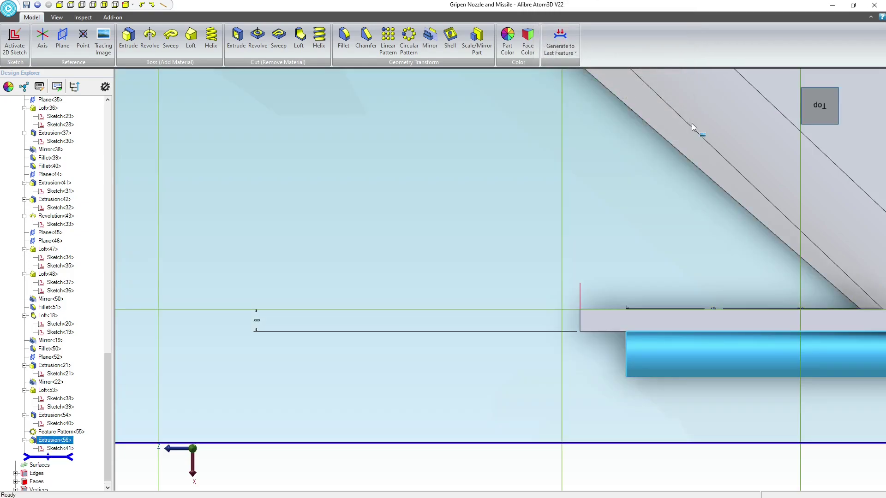
Try to fillet the circular edge at the missile body's front end with a constant radius of .005 in
scroll(556, 282, "down", 5)
scroll(728, 311, "up", 3)
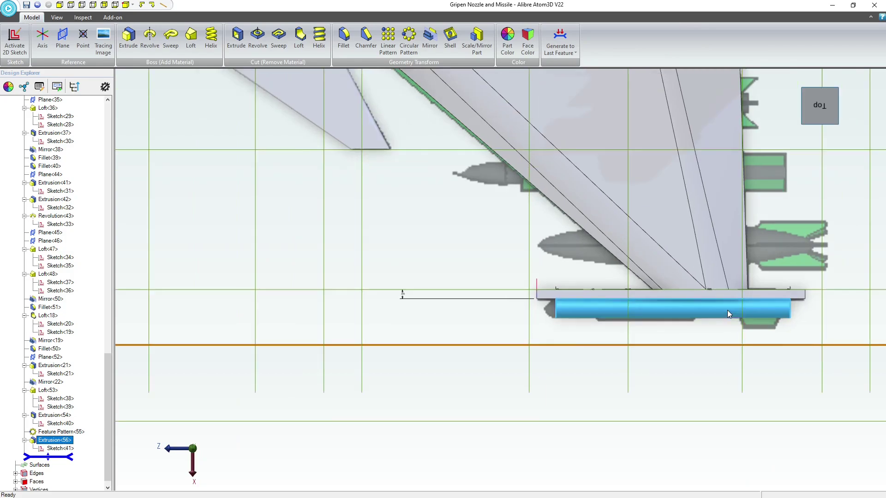
scroll(725, 312, "down", 3)
middle_click_drag(811, 326, 651, 322)
middle_click_drag(468, 298, 449, 298)
scroll(449, 298, "up", 3)
left_click(350, 295)
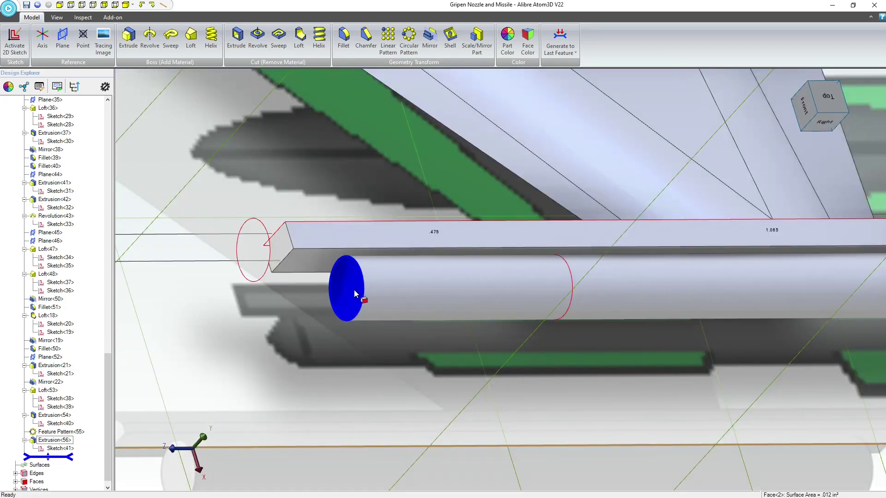
left_click(362, 277)
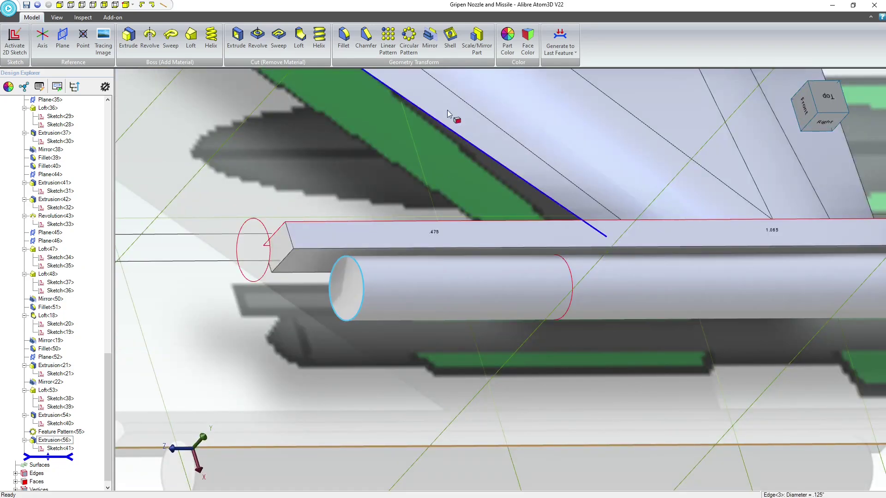
left_click(344, 42)
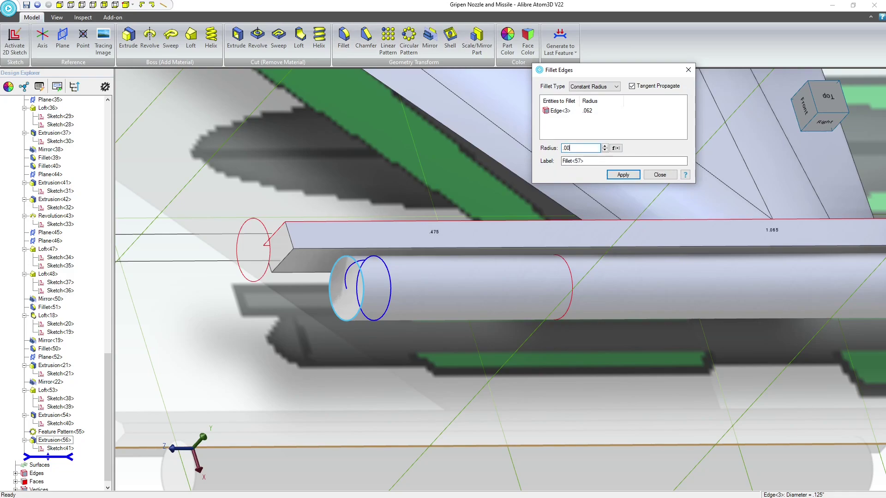
type(".005")
left_click(627, 175)
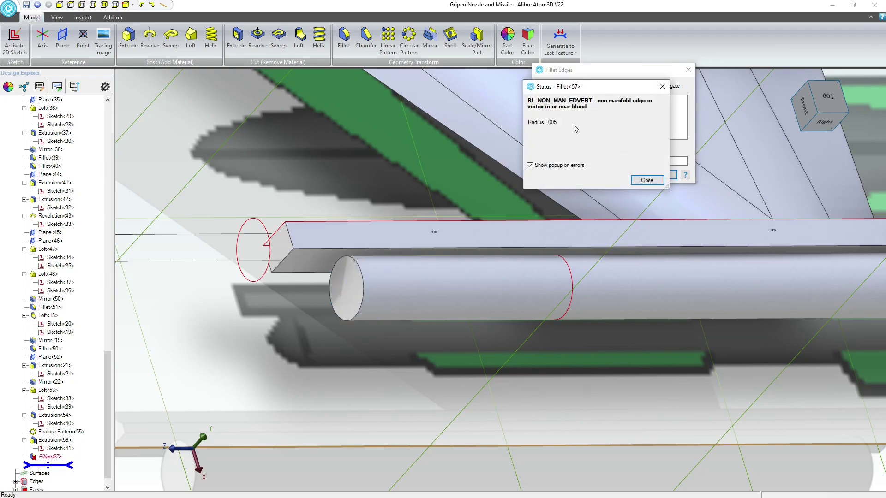
Dismiss the fillet error and delete the failed fillet feature from the missile body
left_click_drag(648, 103, 653, 109)
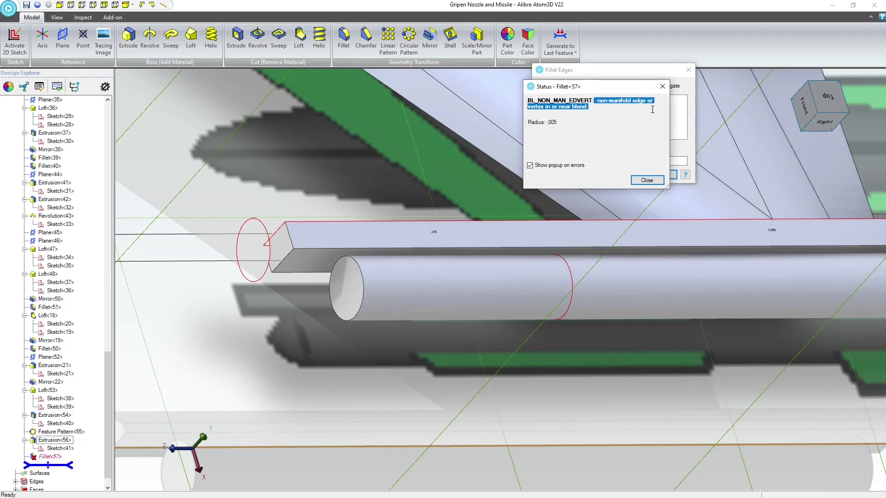
left_click(647, 180)
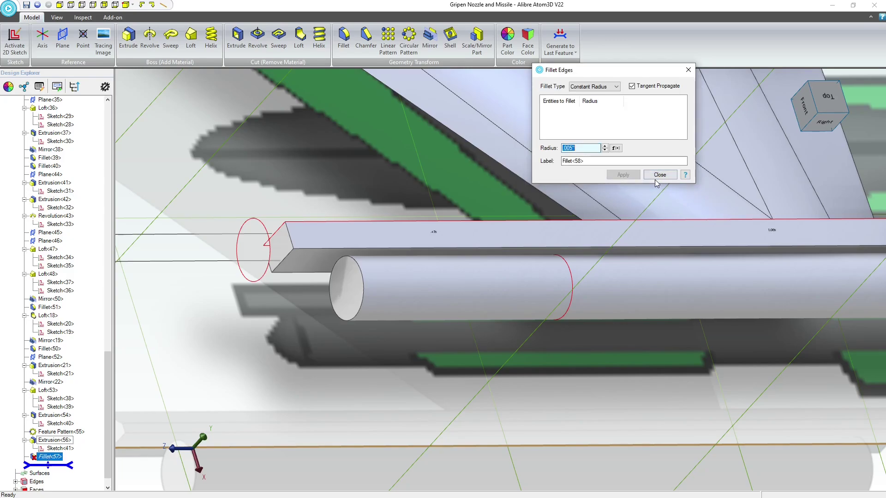
left_click(660, 175)
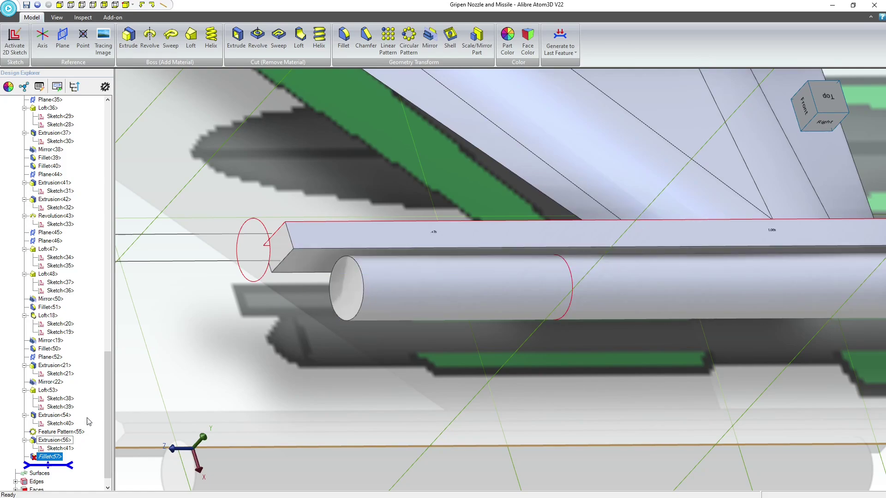
right_click(43, 458)
left_click(67, 468)
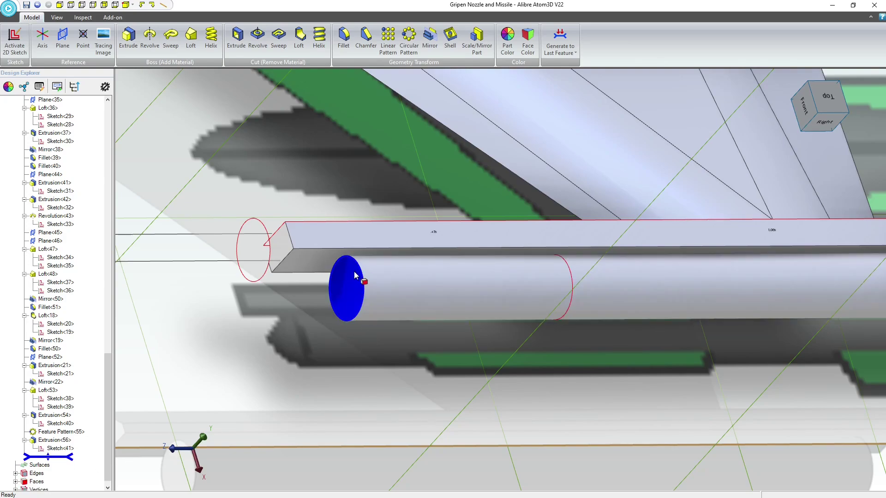
left_click(360, 293)
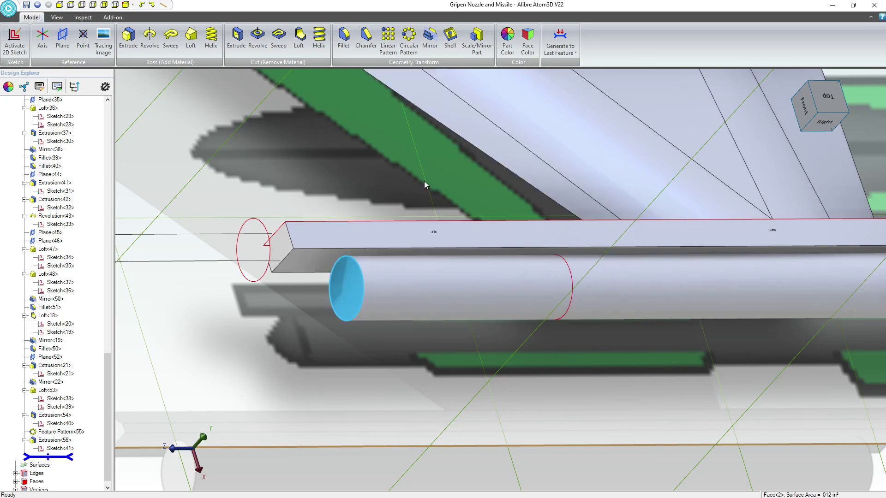
left_click(128, 39)
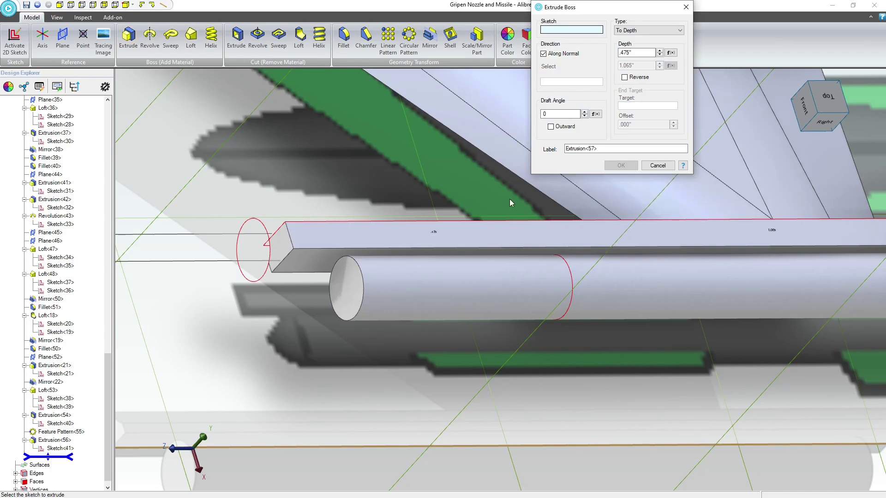
left_click(657, 166)
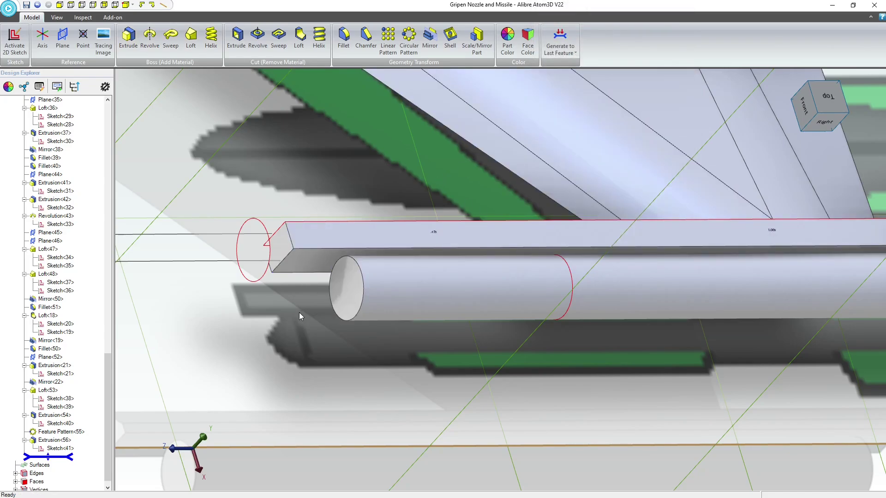
Start a 2D sketch on the missile body's flat front end face
left_click(344, 299)
left_click(14, 41)
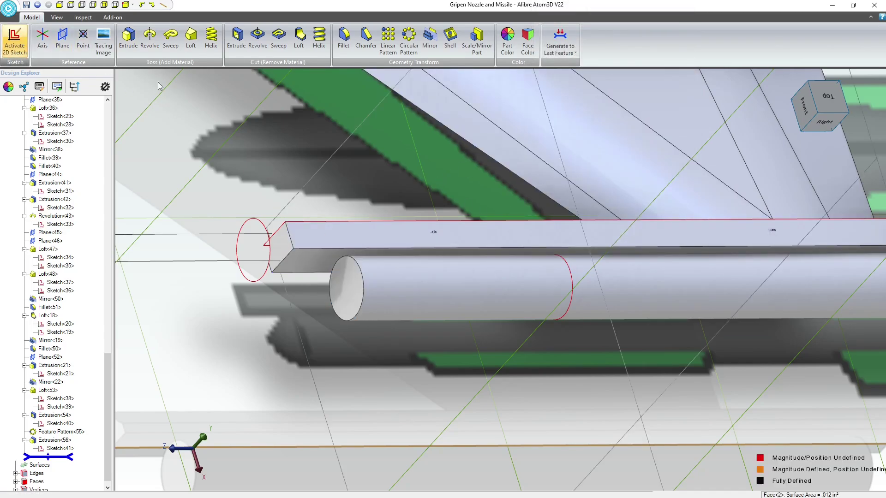
Project the missile body's circular front edge into the sketch without association, and delete the projected circle
scroll(829, 310, "up", 5)
middle_click_drag(825, 308, 305, 244)
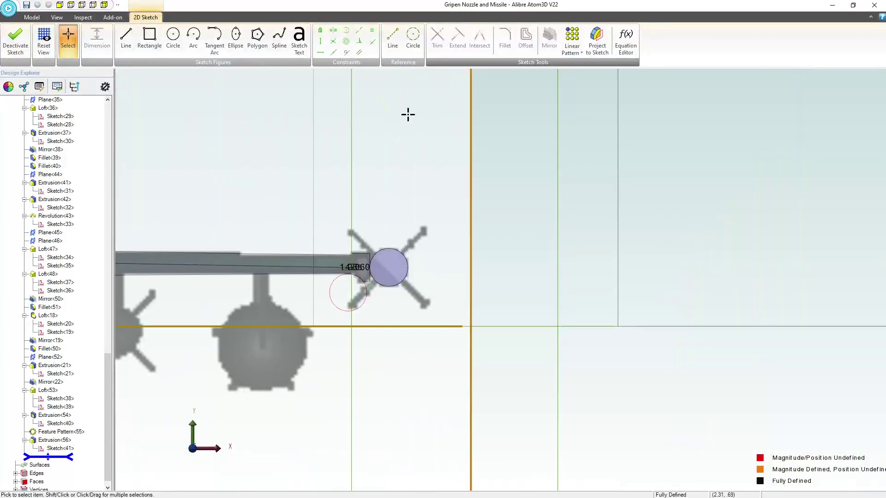
left_click(595, 37)
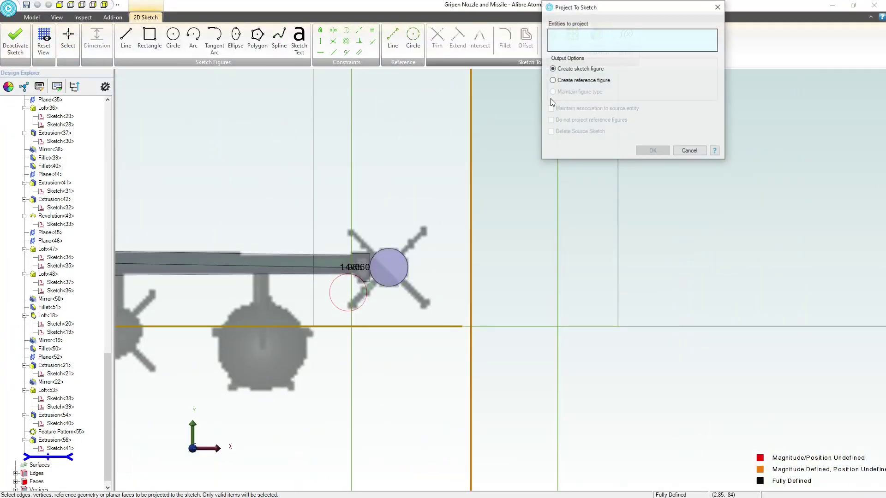
left_click(408, 267)
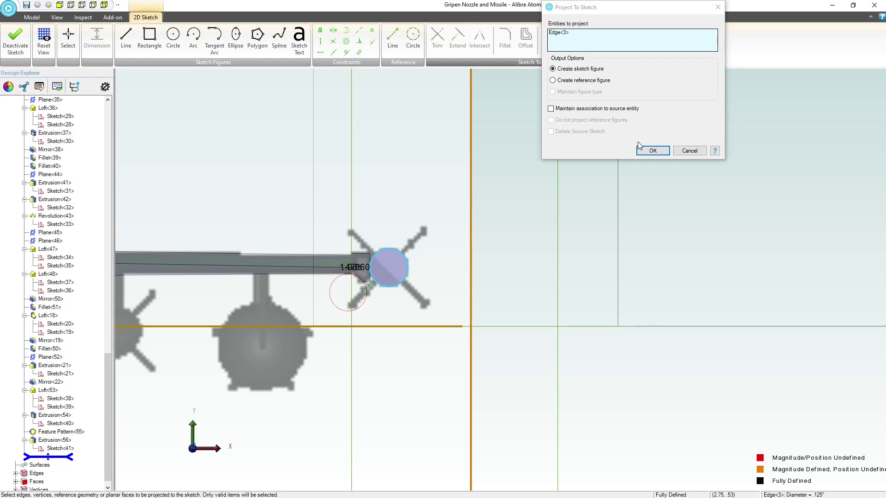
left_click(649, 152)
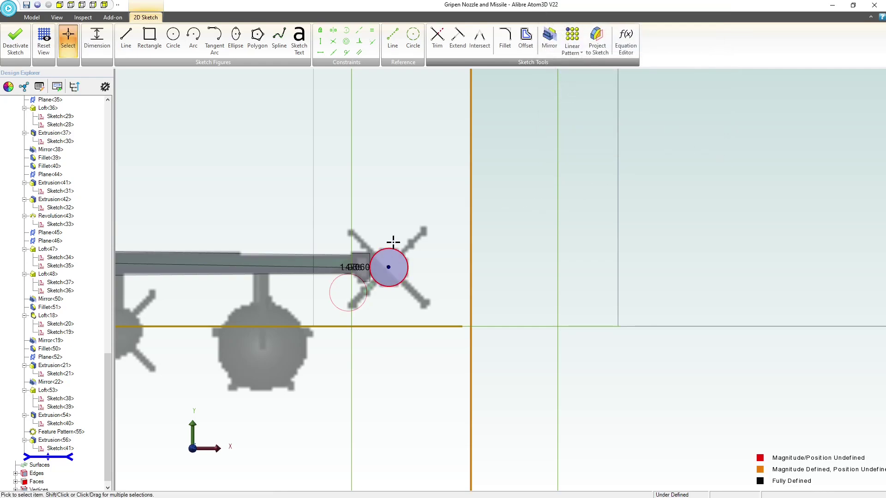
left_click_drag(411, 205, 364, 297)
key("Delete")
Project the missile body's front end face into the sketch as an associated sketch figure, and close the sketch
left_click(405, 270)
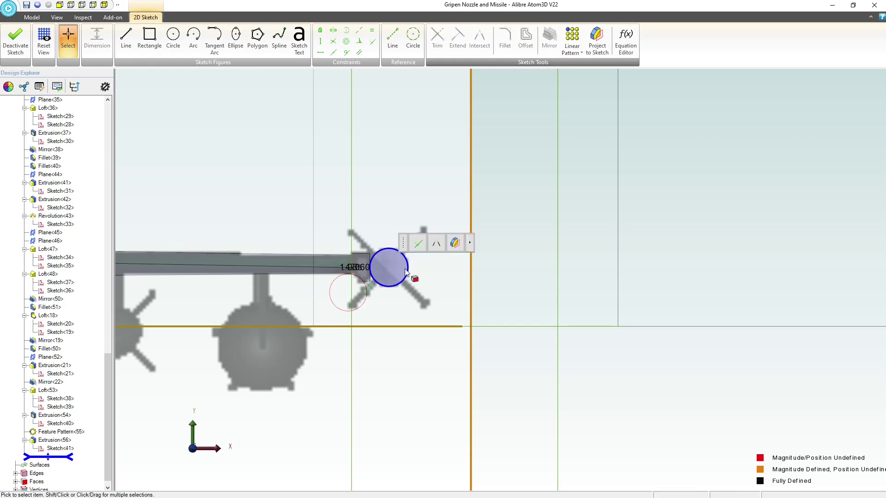
left_click(598, 39)
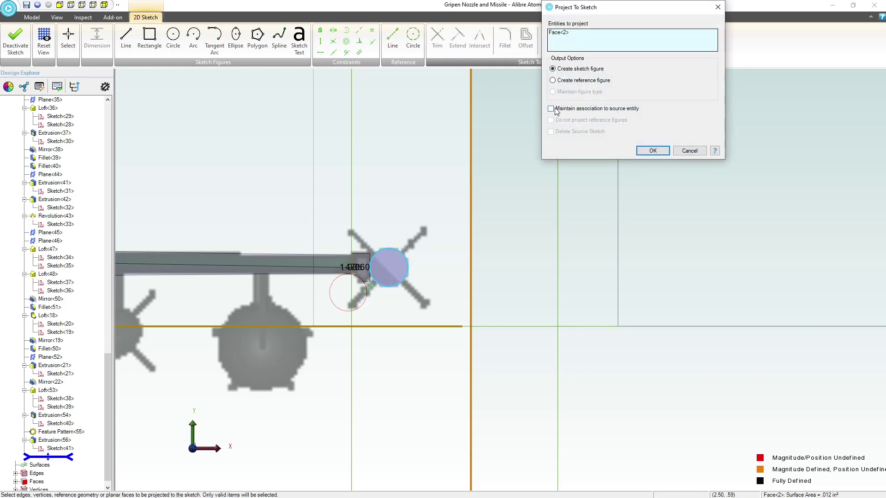
left_click(652, 151)
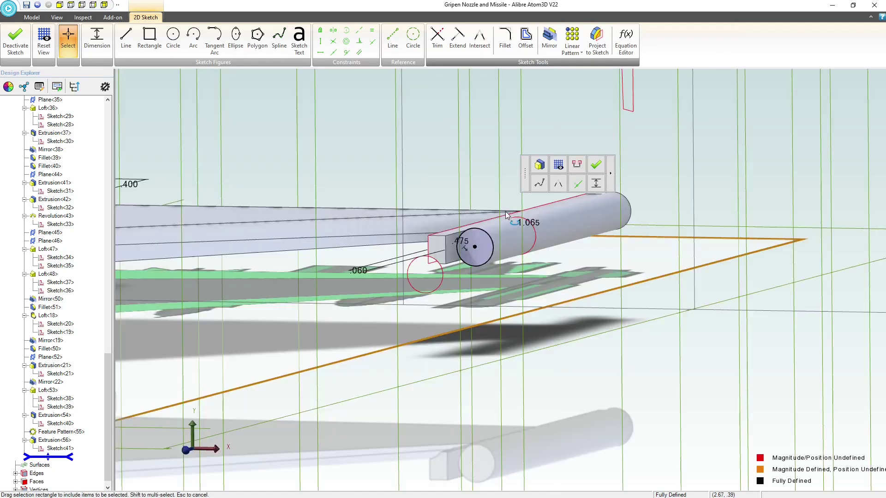
middle_click_drag(506, 215, 481, 229)
left_click(27, 39)
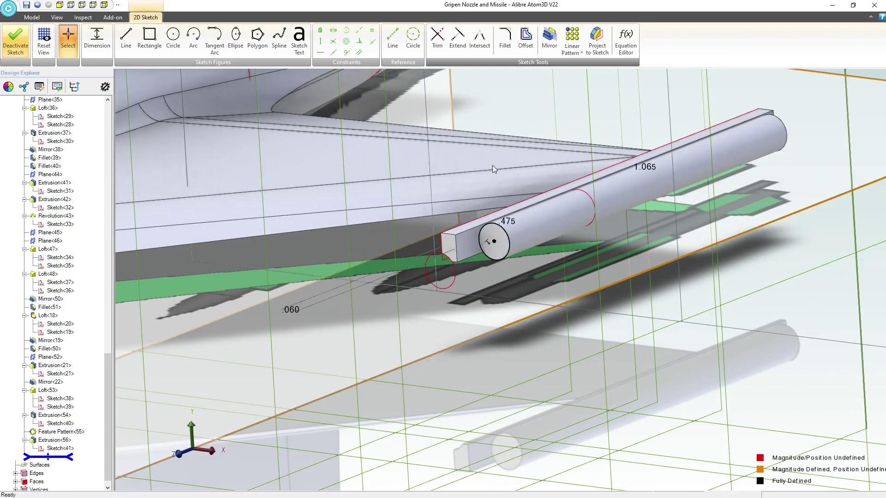
Extrude the projected circle .225 in forward from the missile body with a 45° draft angle
left_click(127, 40)
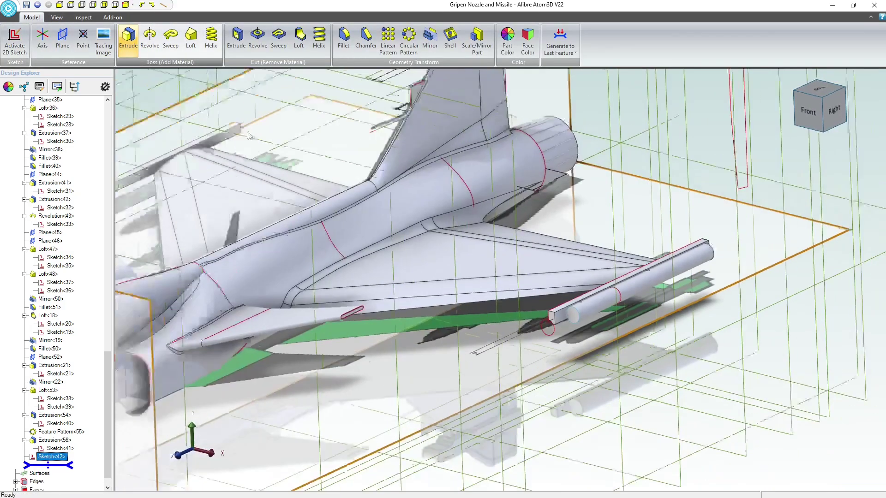
scroll(613, 322, "up", 8)
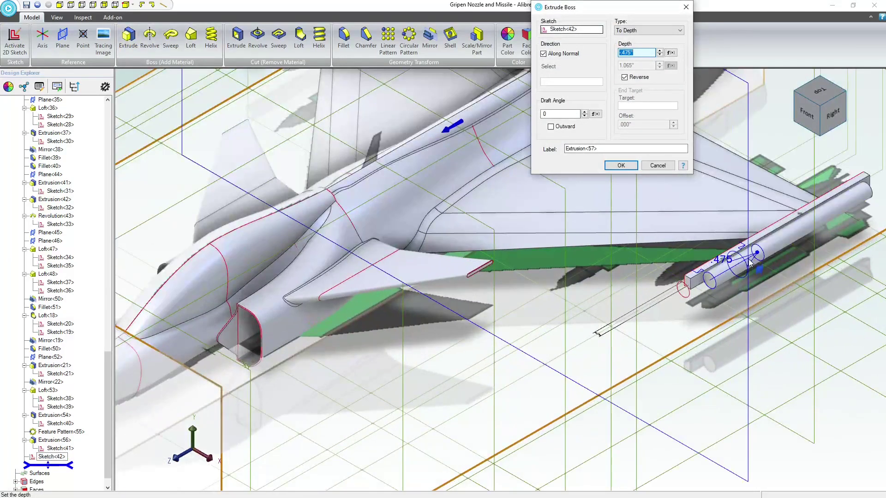
left_click_drag(750, 263, 685, 292)
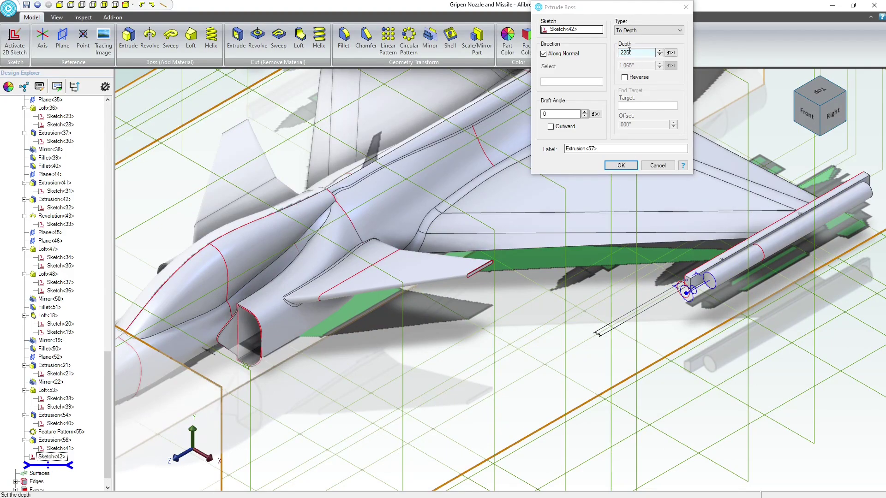
left_click(557, 112)
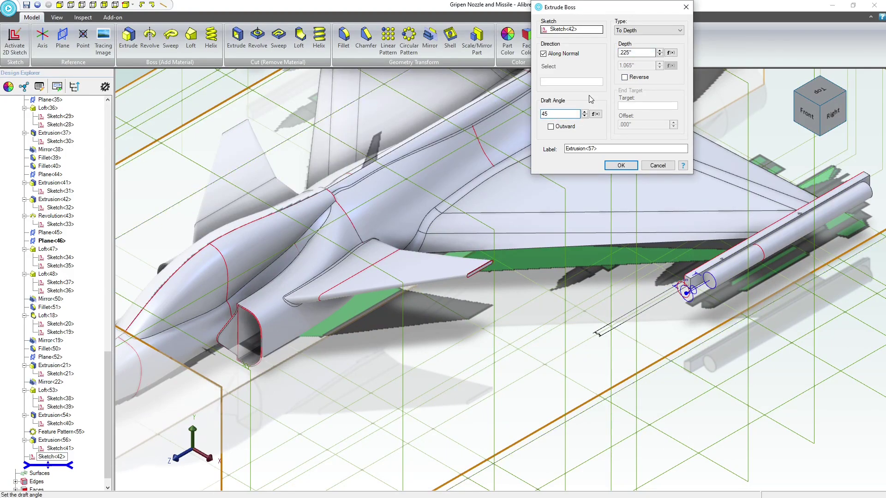
scroll(697, 280, "up", 3)
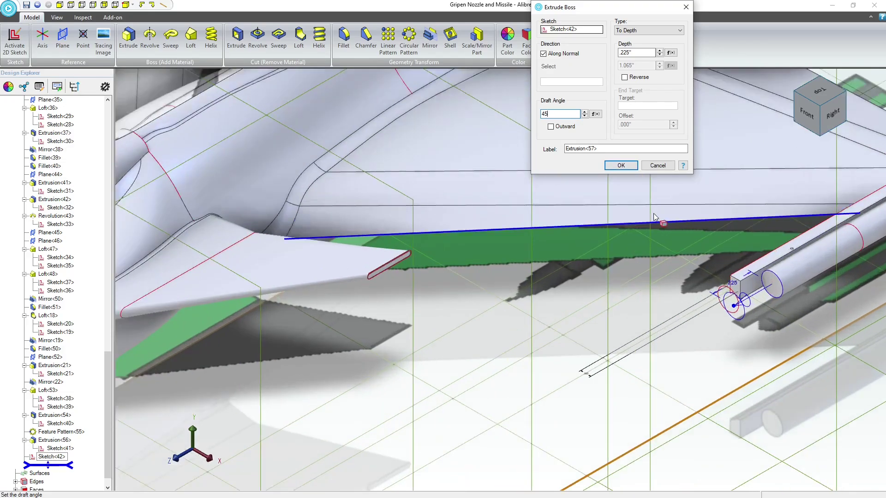
left_click(620, 168)
left_click(621, 166)
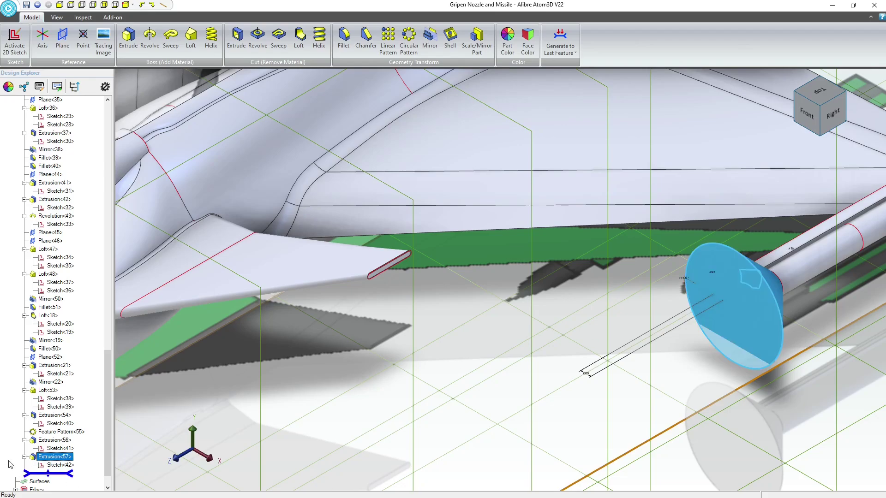
Edit the missile nose extrusion's draft angle to -45° with the outward option off, so that it tapers inward
right_click(45, 455)
left_click(63, 437)
double_click(56, 457)
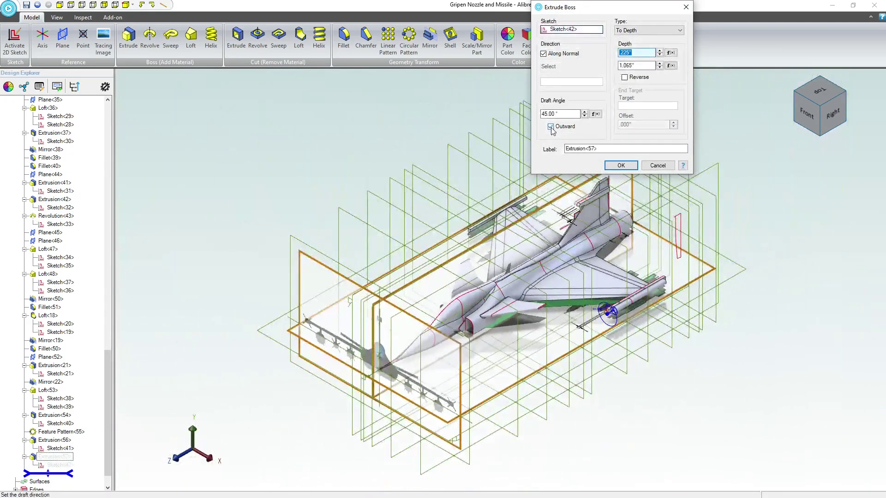
left_click(550, 126)
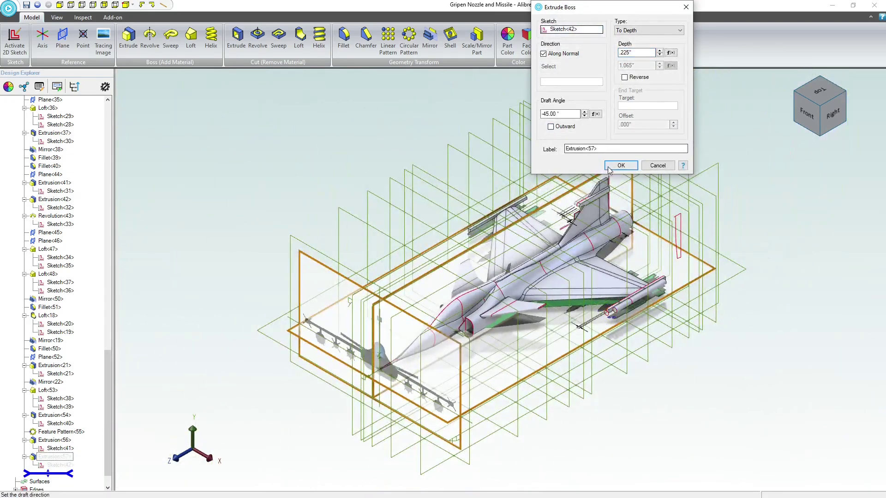
left_click(620, 166)
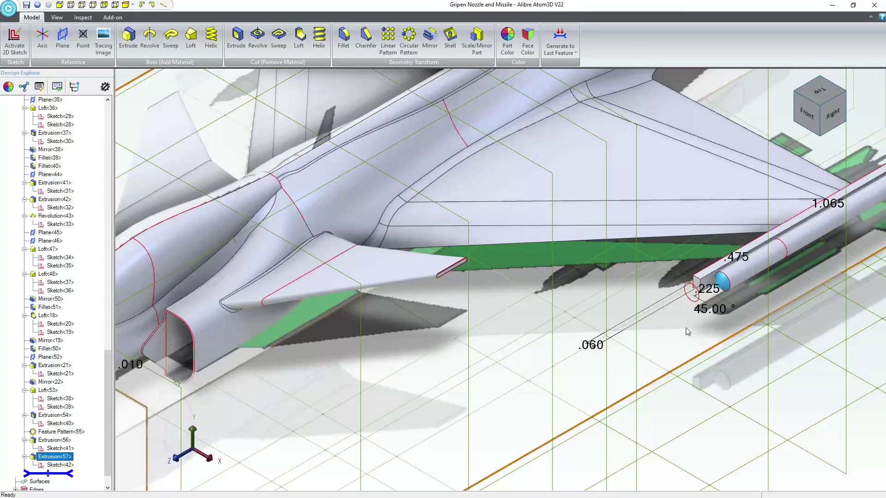
Examine the shape of the missile's tapered nose beside the launcher rail, close up and from farther away
middle_click_drag(692, 319, 525, 339)
scroll(529, 322, "up", 10)
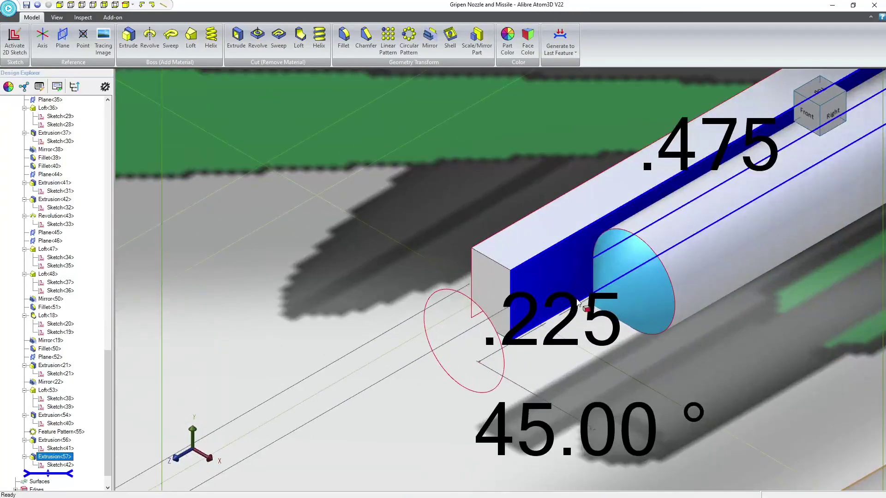
middle_click_drag(574, 303, 551, 333)
mouse_move(551, 333)
right_mouse_down()
mouse_move(541, 296)
mouse_move(555, 326)
right_mouse_up()
scroll(556, 326, "down", 8)
scroll(537, 302, "down", 2)
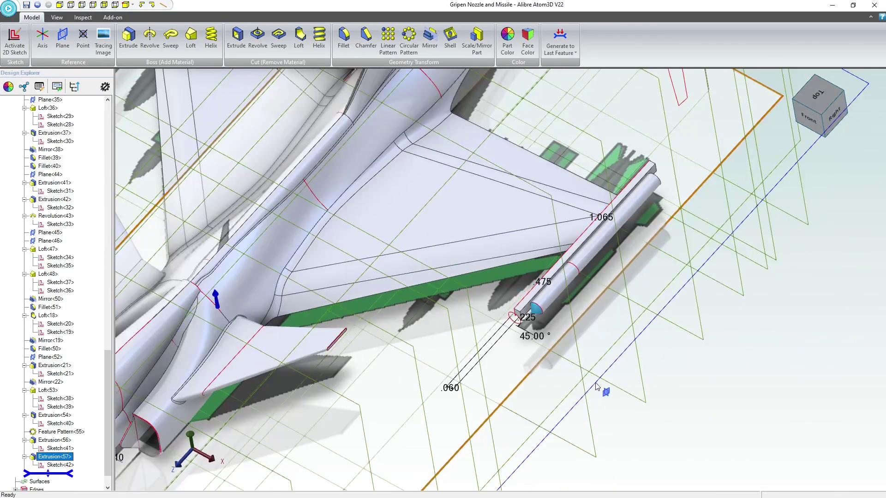
left_click(599, 386)
scroll(601, 402, "down", 1)
scroll(624, 243, "up", 2)
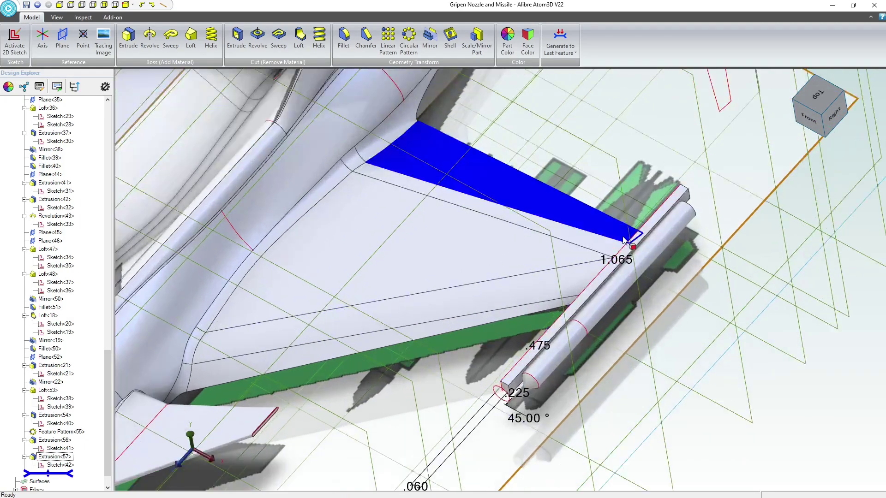
Insert a reference axis through the missile body, defined by its cylindrical face
middle_click_drag(630, 241, 568, 243)
right_click_drag(569, 241, 588, 229)
scroll(588, 229, "up", 2)
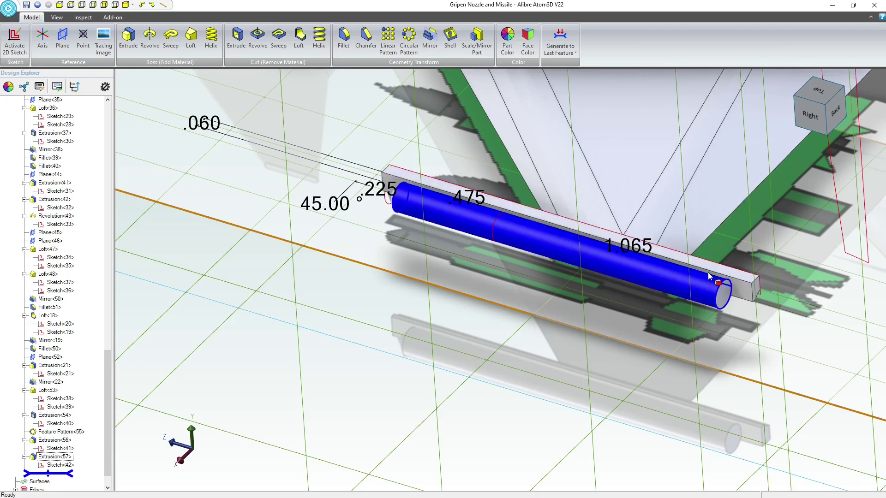
right_click_drag(687, 91, 685, 91)
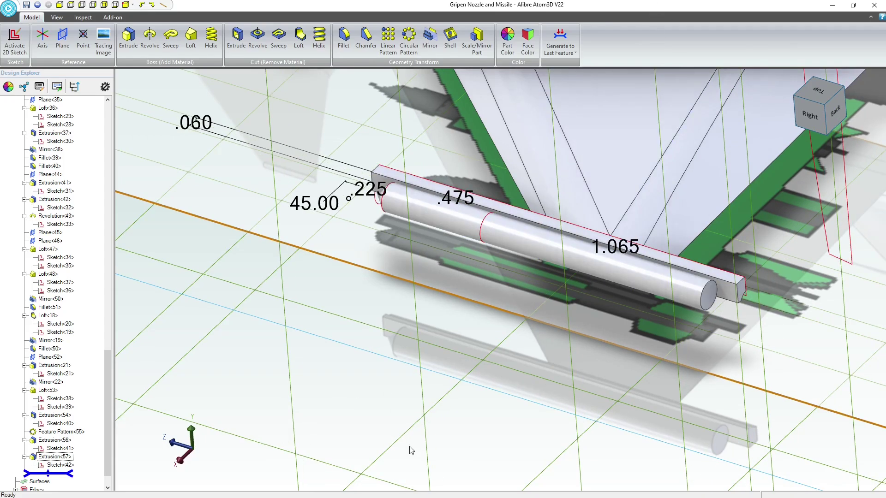
left_click(43, 39)
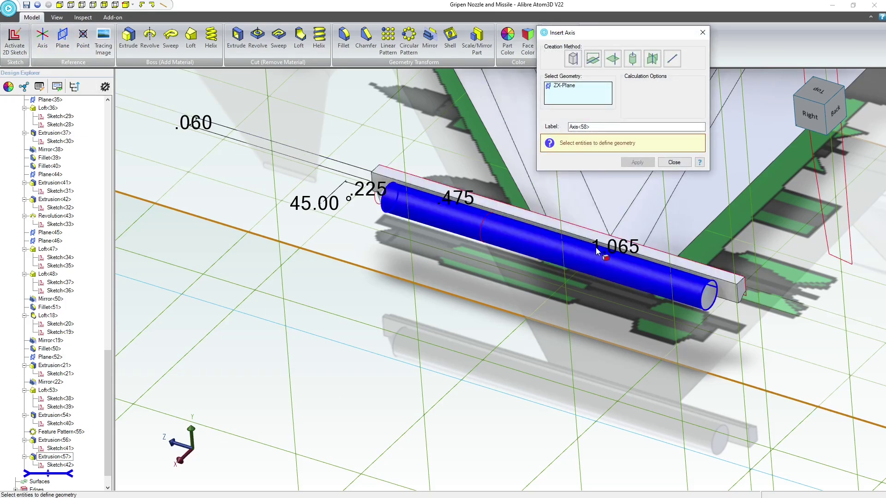
right_click(571, 88)
left_click(578, 95)
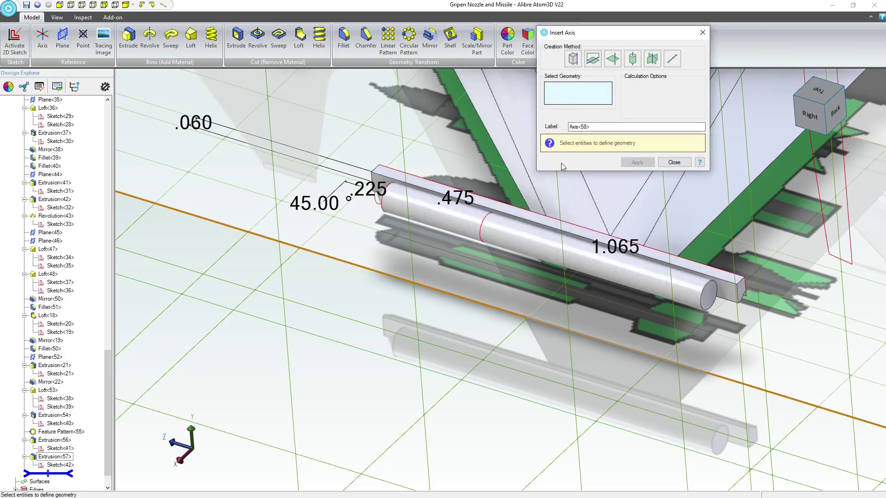
left_click(542, 240)
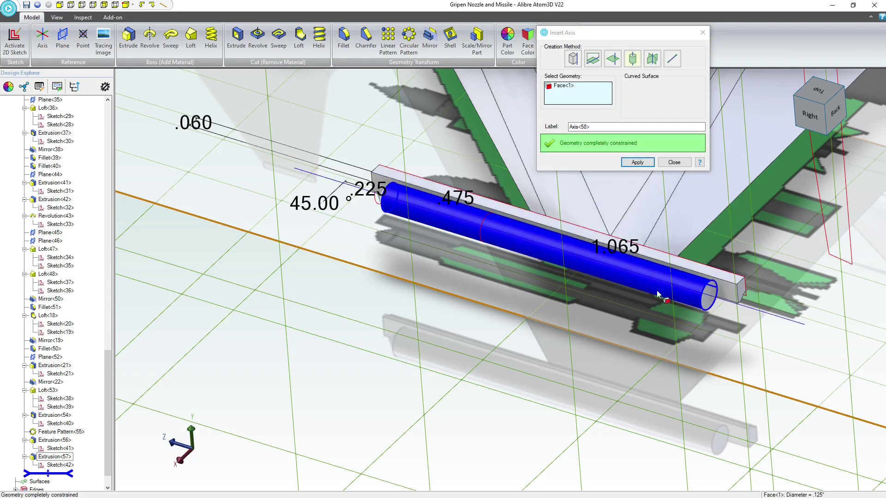
left_click(637, 162)
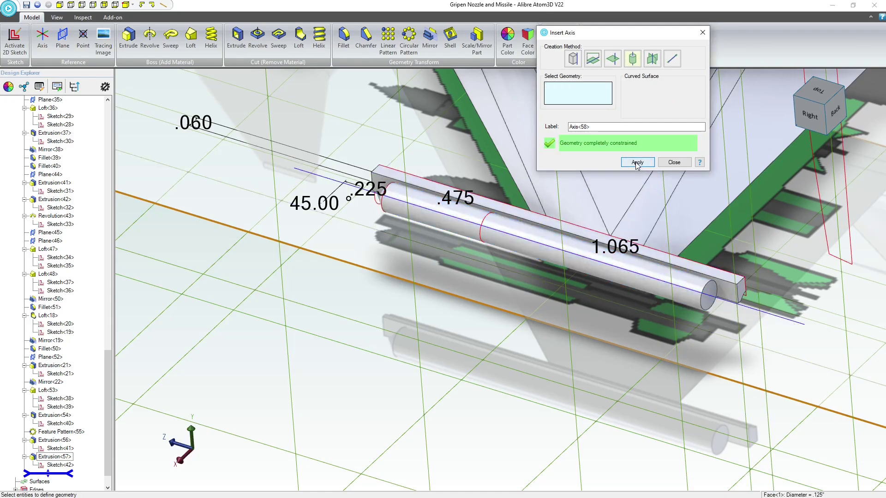
left_click(674, 163)
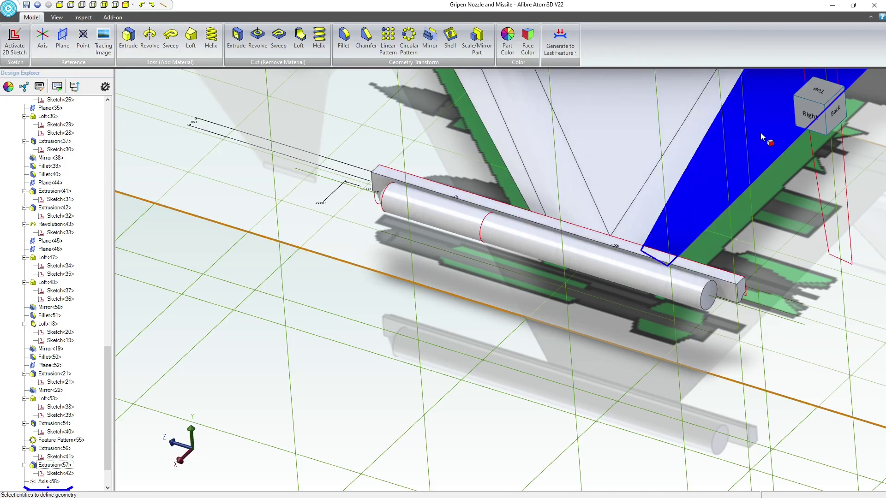
Examine the wing-tip missile from the front against the fins in the tracing image, up close
middle_click_drag(697, 334, 728, 340)
right_click_drag(729, 343, 755, 191)
left_click(803, 116)
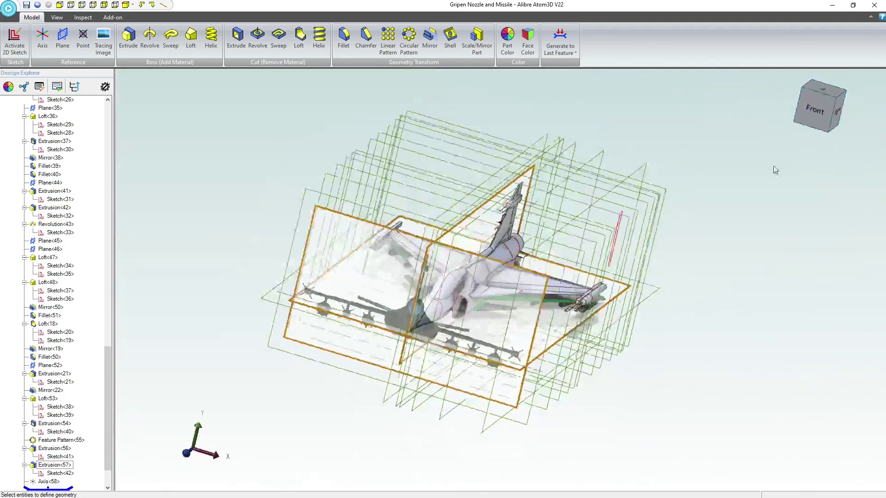
scroll(645, 311, "up", 5)
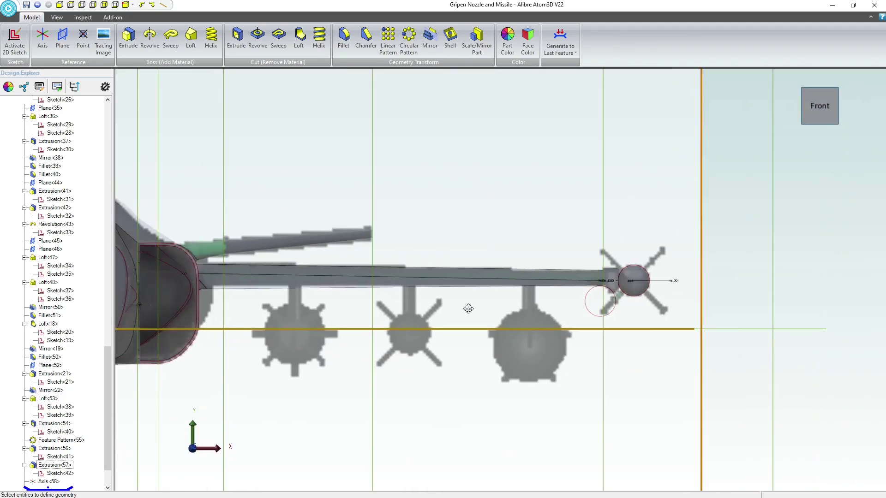
left_click(497, 299)
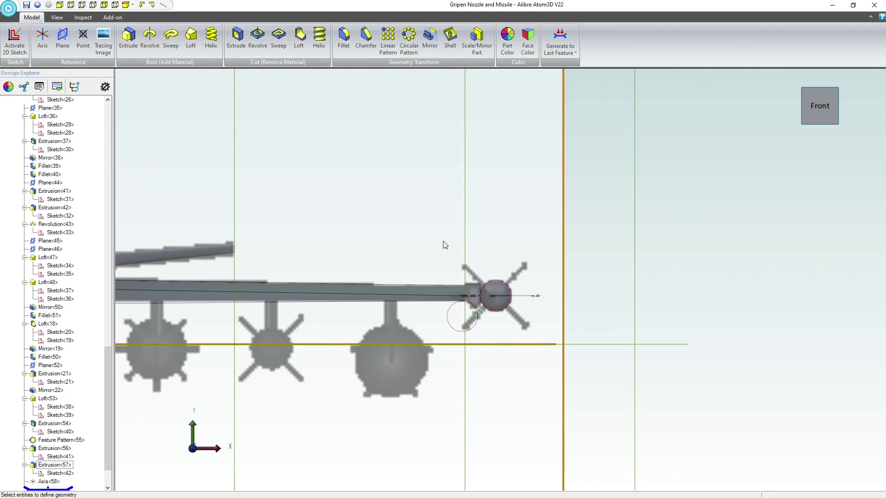
middle_click_drag(473, 309, 409, 312)
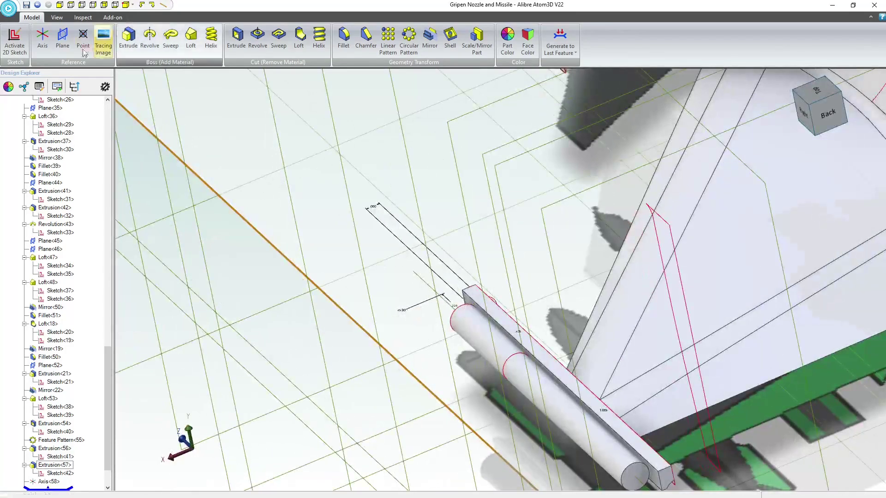
Start a reference plane defined by the missile's axis and the YZ plane
left_click(63, 39)
left_click(428, 284)
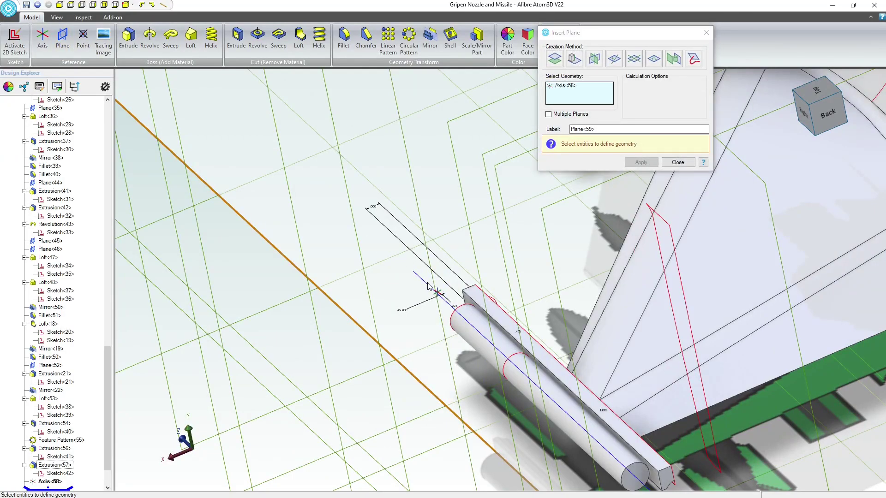
scroll(344, 273, "down", 3)
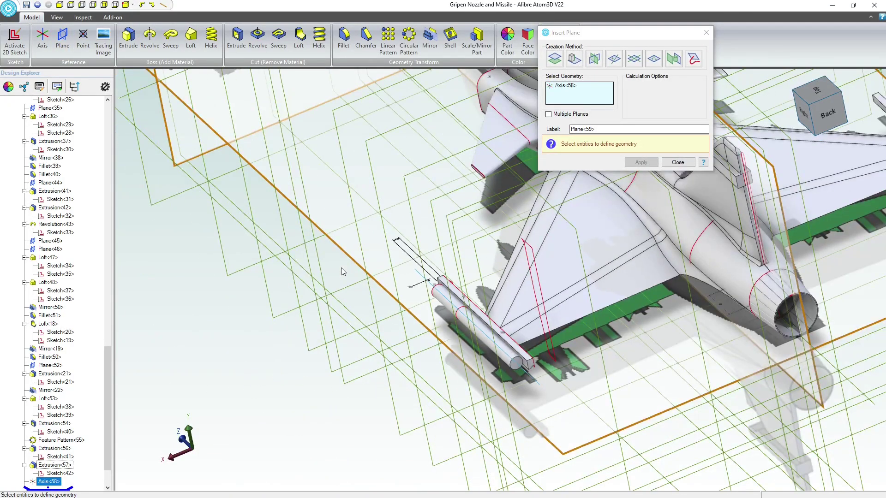
scroll(270, 266, "down", 5)
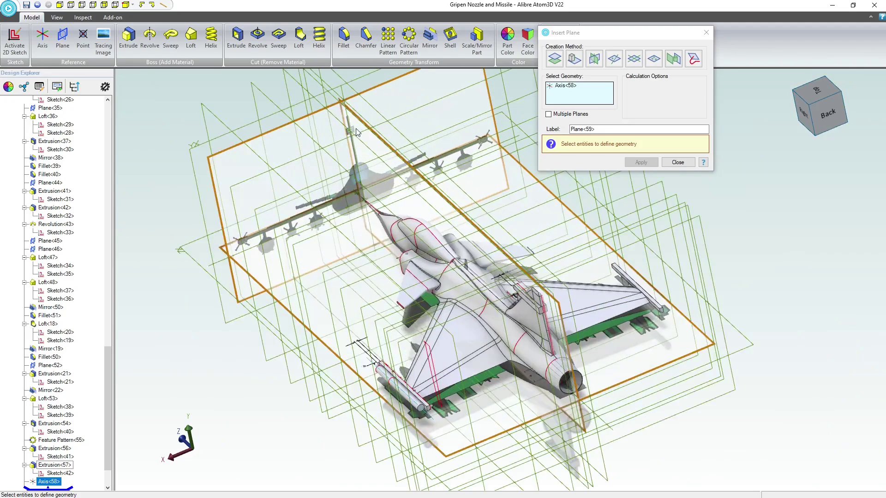
scroll(351, 129, "up", 3)
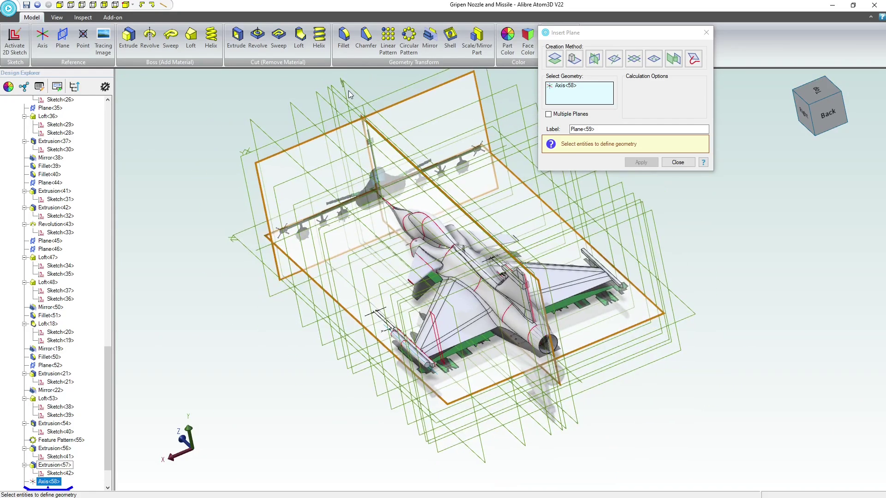
left_click(353, 132)
scroll(400, 370, "up", 5)
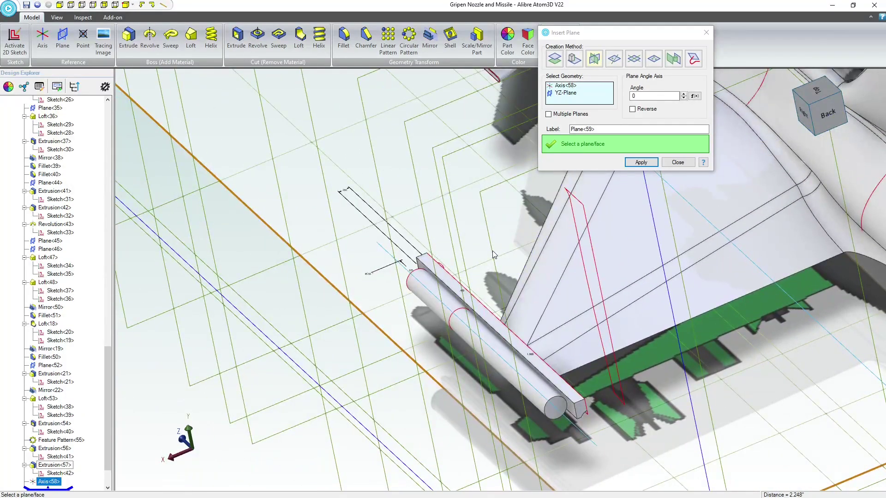
scroll(494, 255, "down", 1)
Set the reference plane's angle about the missile axis to 45° and create the plane
double_click(660, 94)
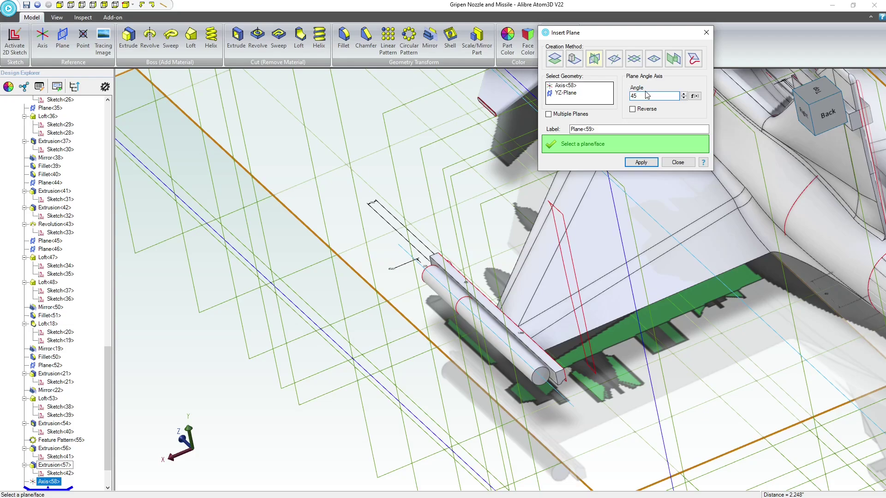
left_click(674, 113)
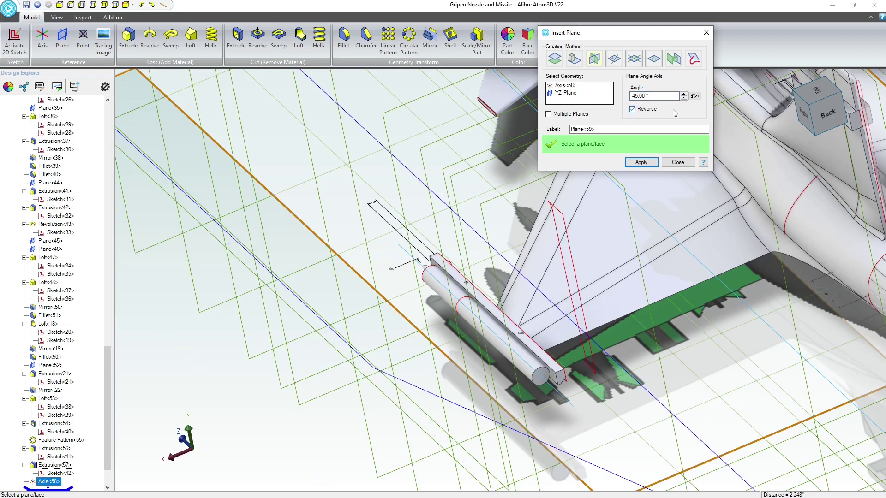
left_click(631, 112)
scroll(414, 332, "down", 3)
mouse_move(413, 331)
middle_mouse_down()
mouse_move(400, 322)
mouse_move(413, 333)
middle_mouse_up()
left_click(641, 163)
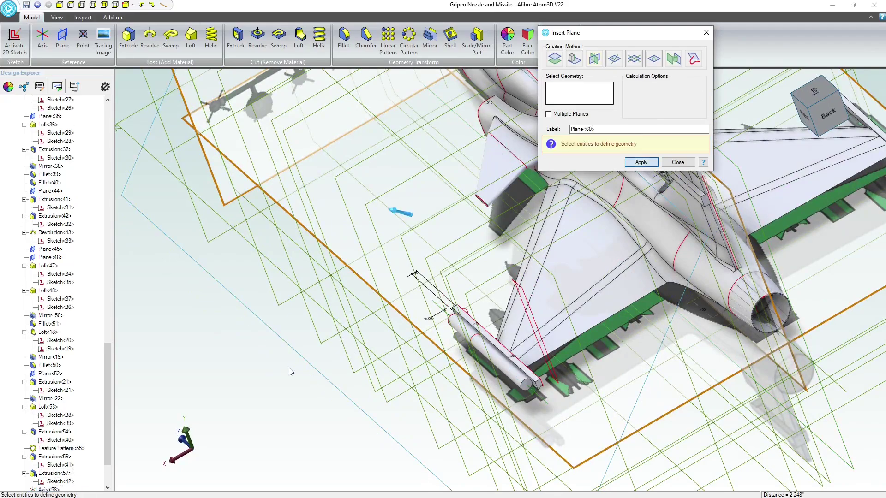
left_click(687, 162)
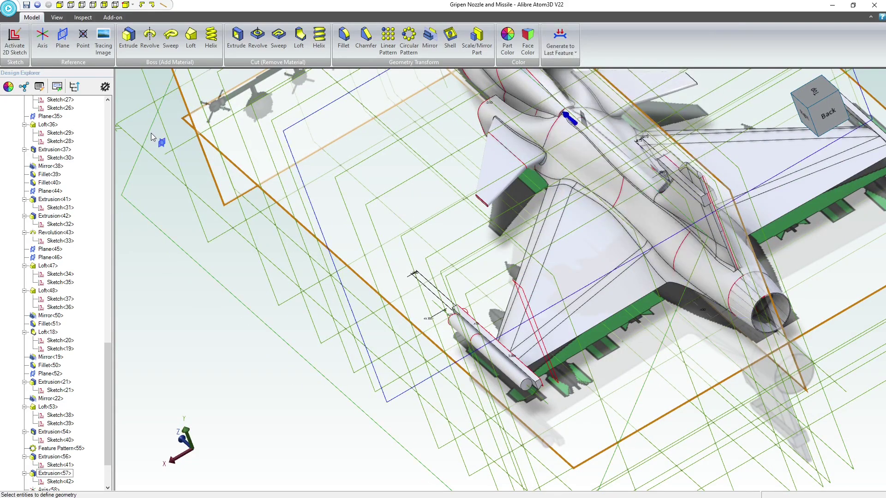
Start a sketch on the 45° plane and draw a closed trapezoidal fin outline overlapping the rear of the missile body
left_click(16, 46)
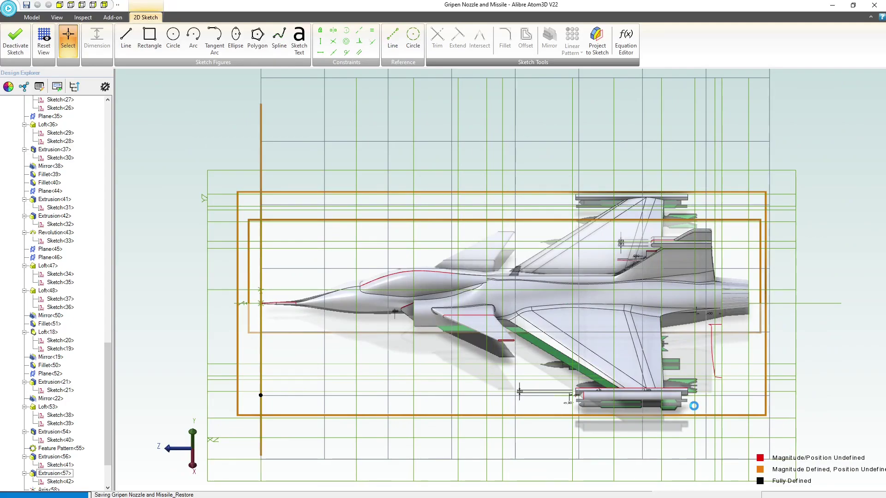
scroll(692, 404, "up", 5)
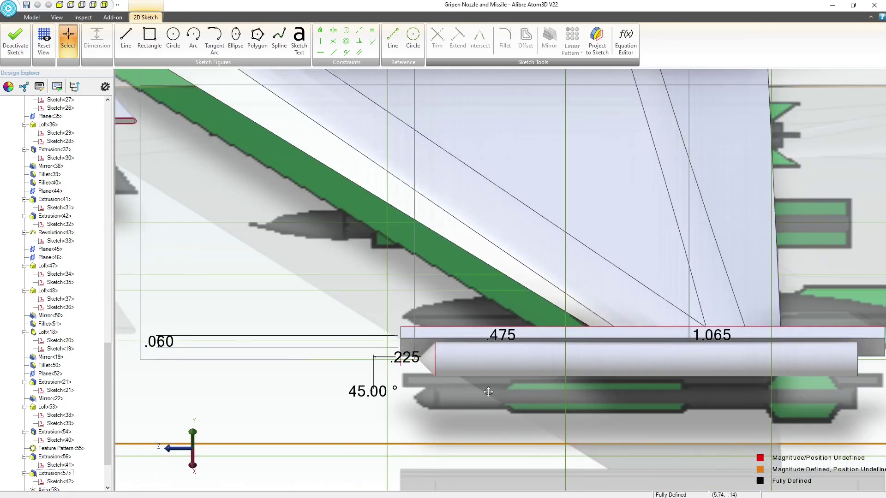
middle_click_drag(488, 392, 251, 376)
scroll(334, 331, "up", 3)
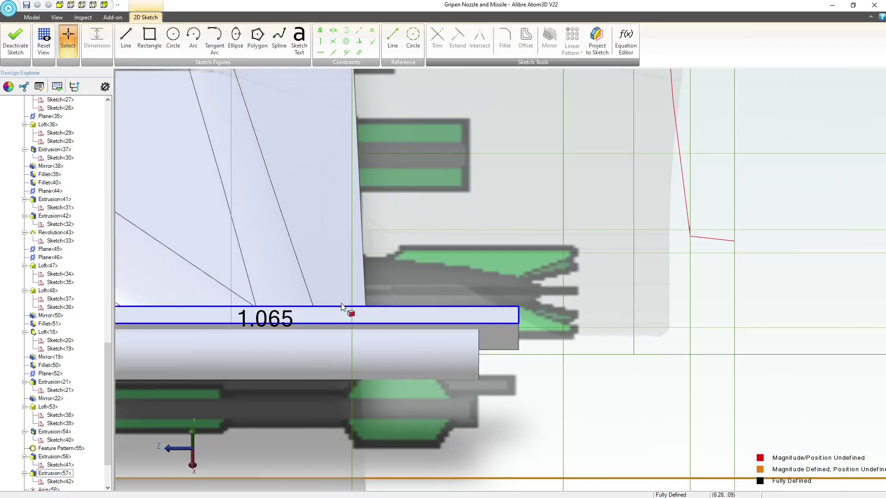
left_click(125, 38)
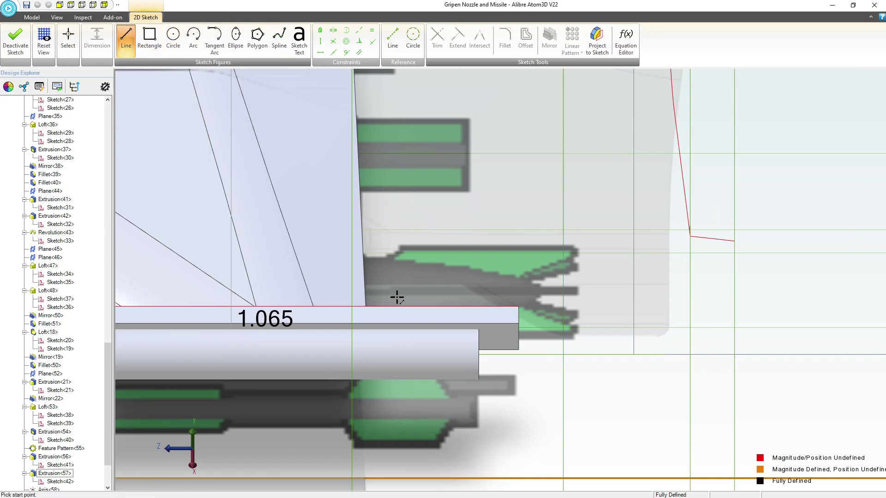
left_click(456, 349)
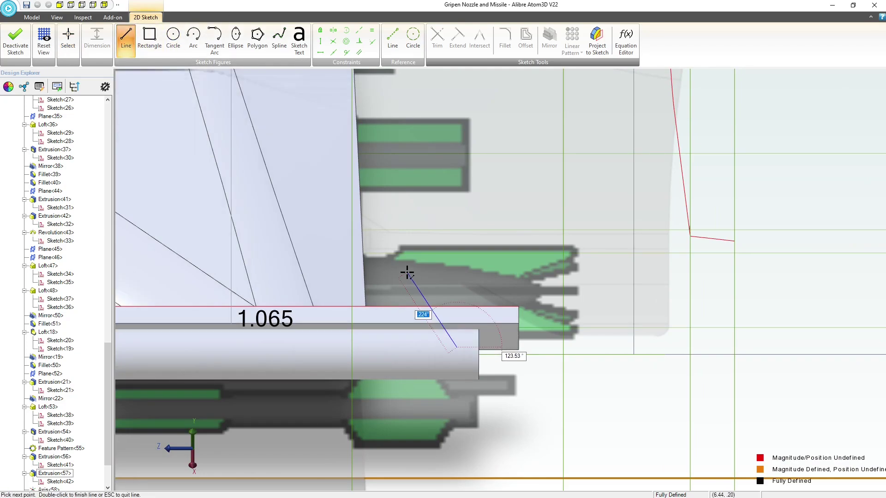
left_click(431, 295)
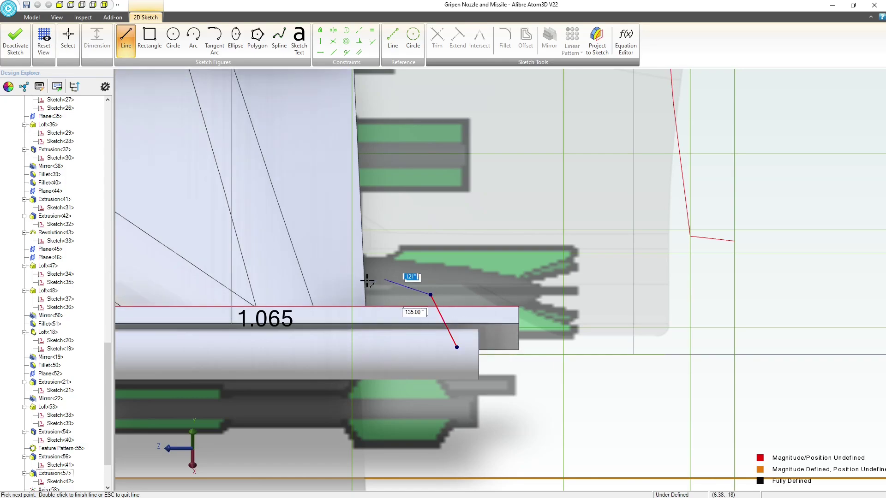
left_click(339, 295)
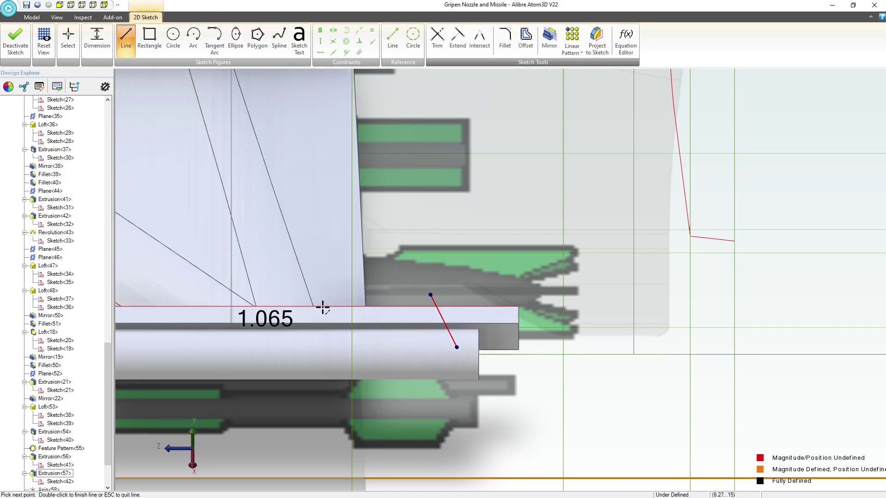
left_click(309, 343)
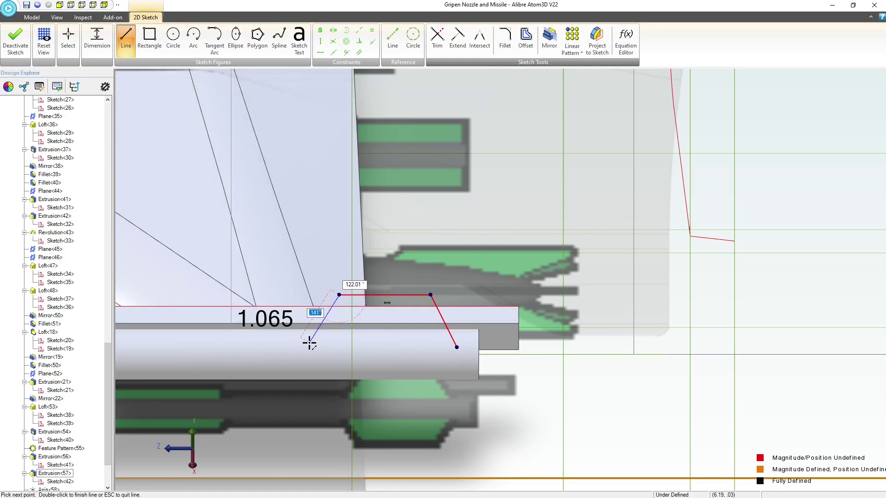
left_click(455, 347)
scroll(422, 362, "down", 3)
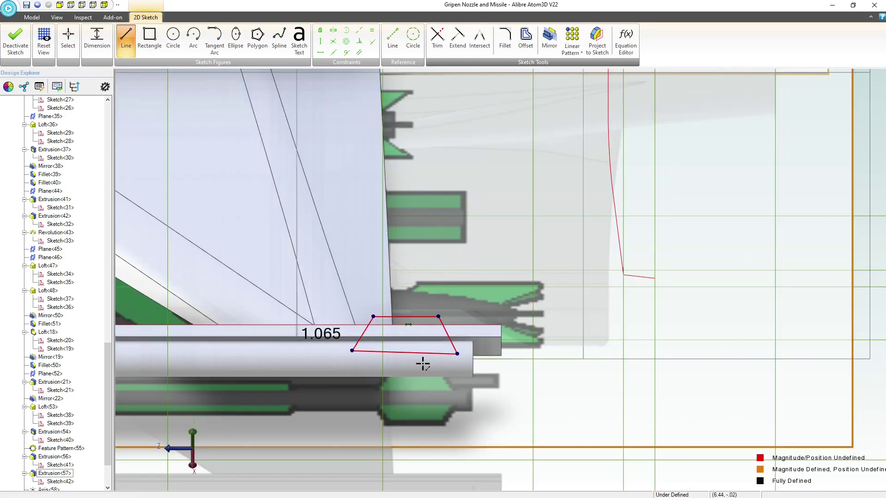
Draw a long four-sided forward fin outline along the missile body, with a sloped leading edge and a vertical rear edge
middle_click_drag(303, 368, 464, 385)
scroll(466, 386, "up", 5)
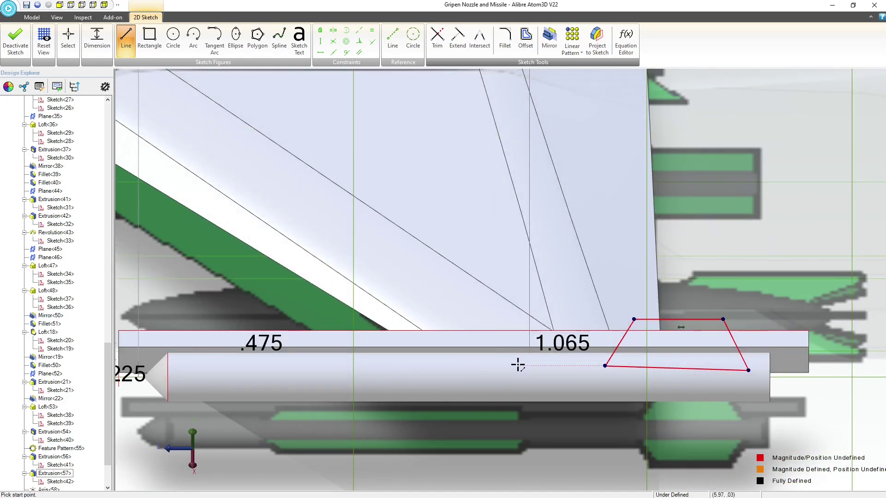
left_click(516, 371)
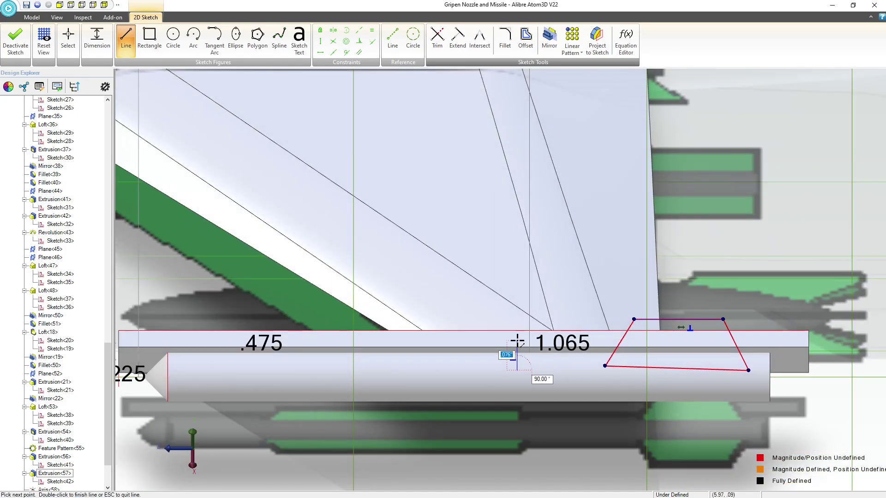
left_click(517, 341)
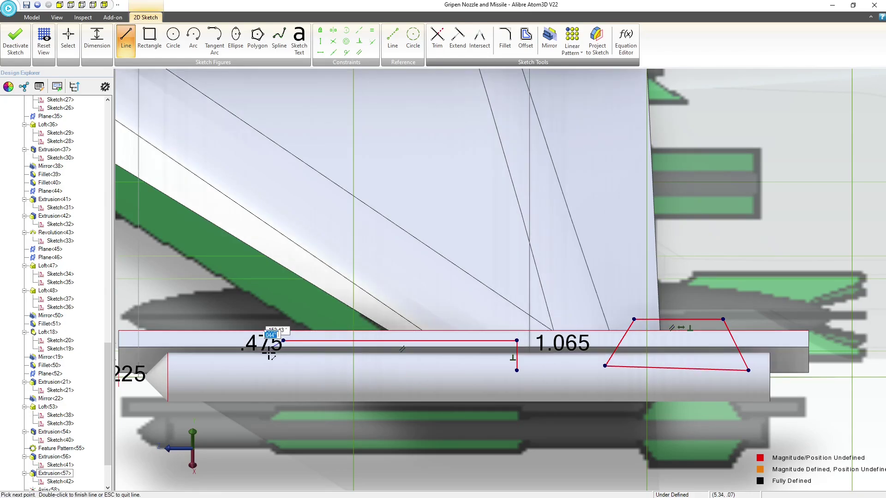
left_click(283, 341)
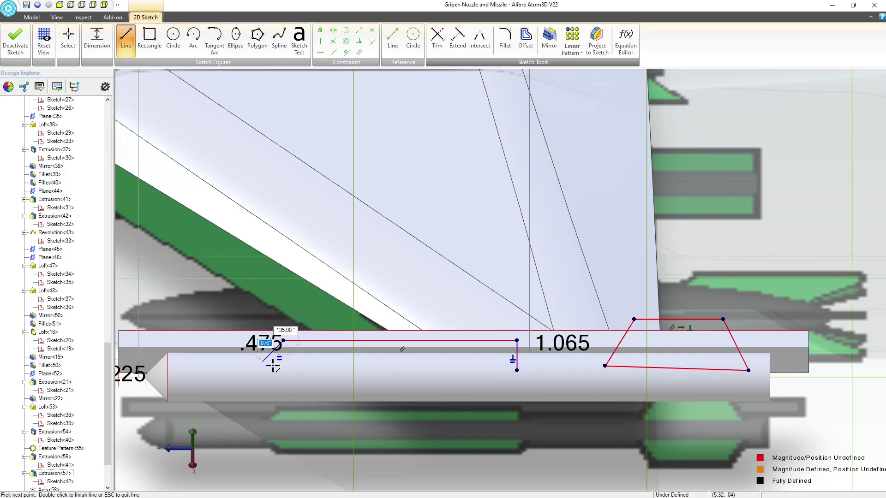
left_click(263, 362)
left_click(517, 370)
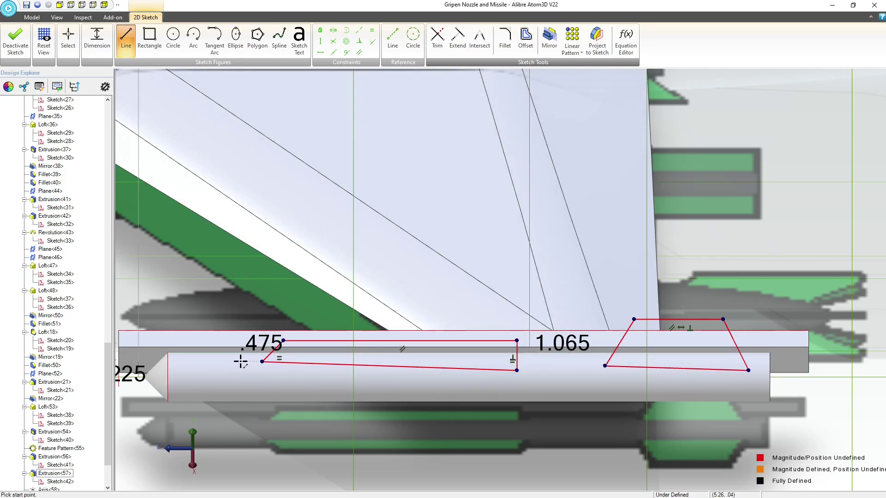
Adjust the leading-edge corners of the forward fin outline and finish the sketch
key("Escape")
left_click_drag(262, 361, 295, 346)
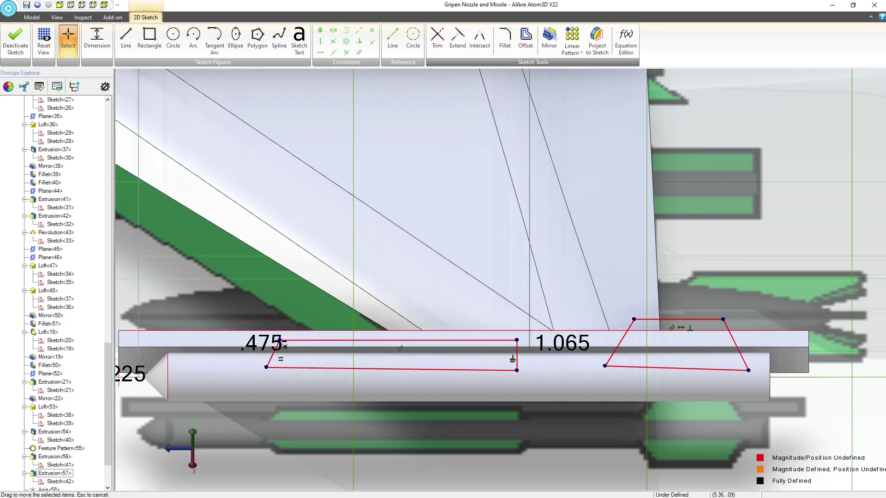
left_click(312, 323)
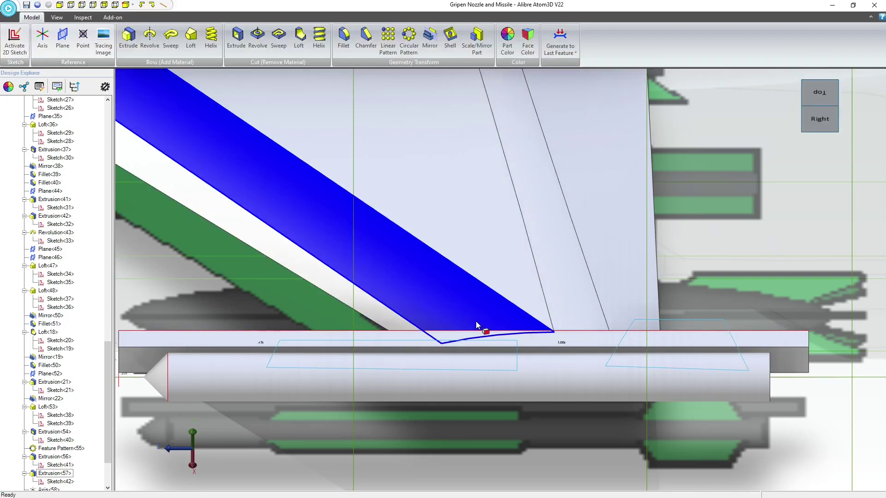
Extrude the missile fin sketch as a Mid Plane boss with a depth of 0.005"
middle_click_drag(581, 359, 560, 363)
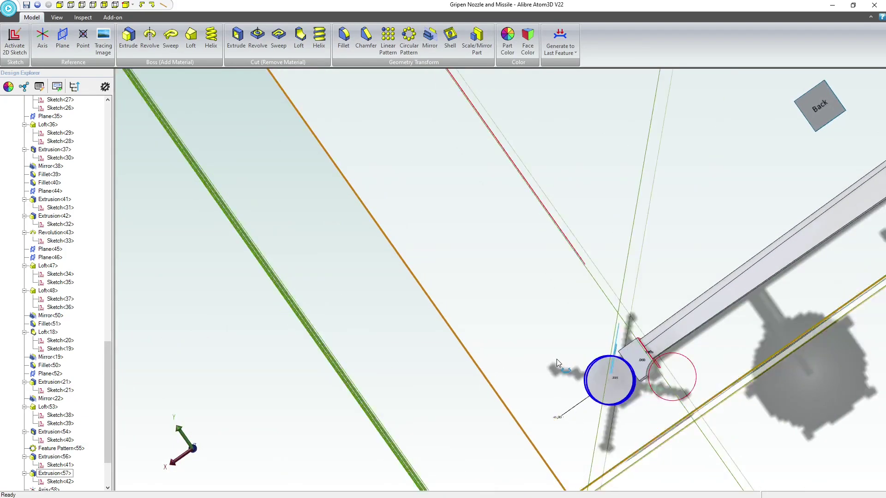
middle_click_drag(557, 359, 591, 359)
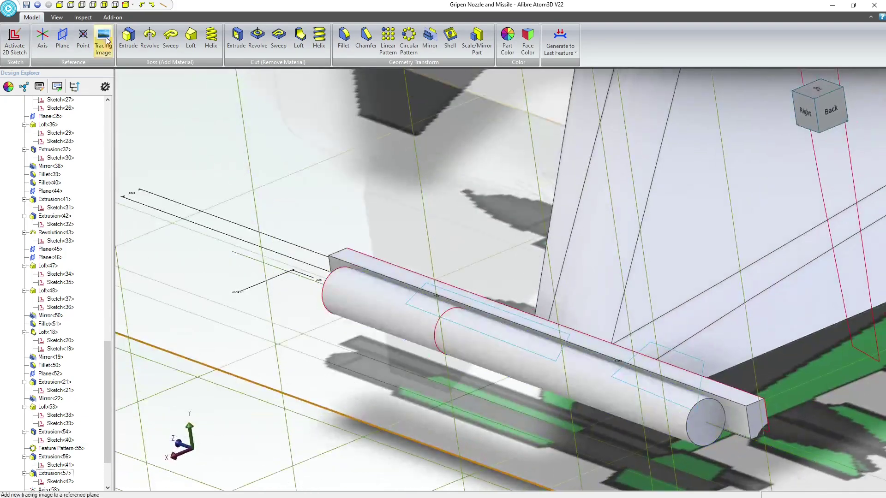
left_click(129, 39)
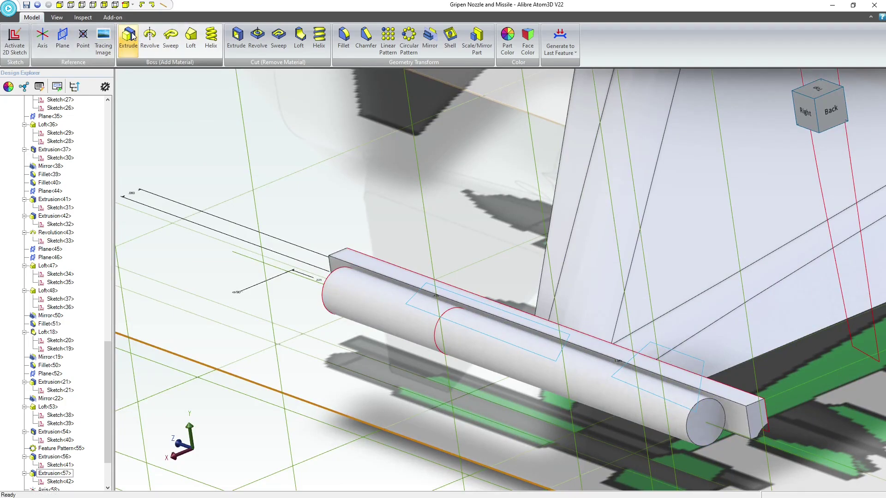
scroll(525, 386, "up", 5)
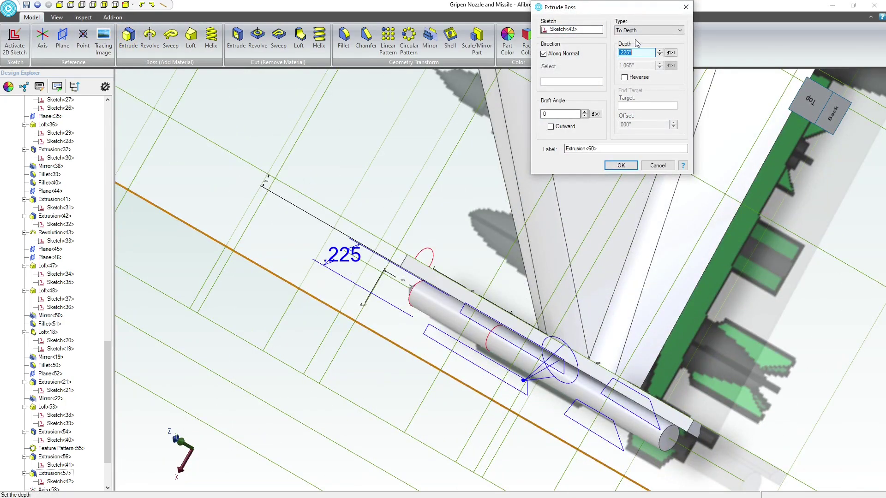
left_click(639, 33)
left_click(644, 39)
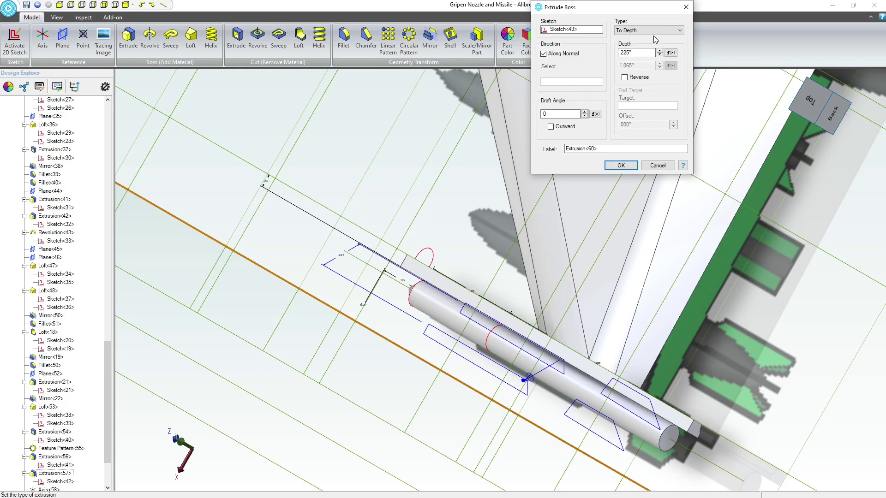
left_click(656, 31)
left_click(639, 45)
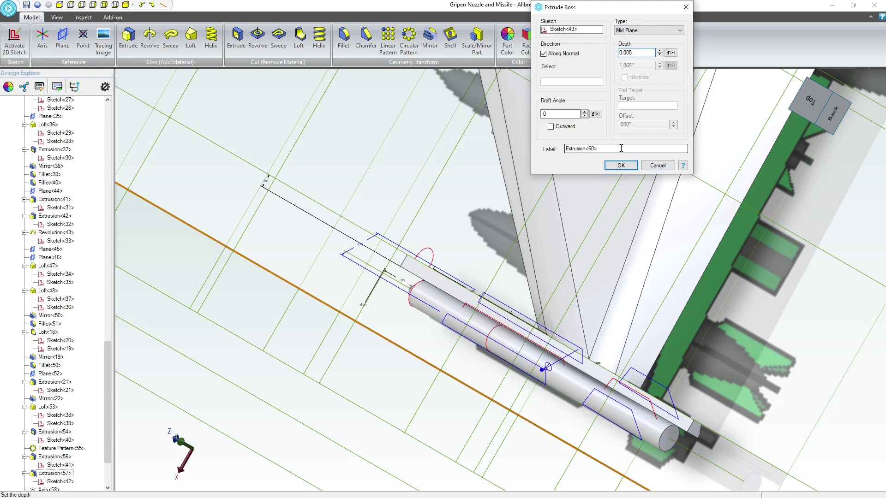
left_click(622, 165)
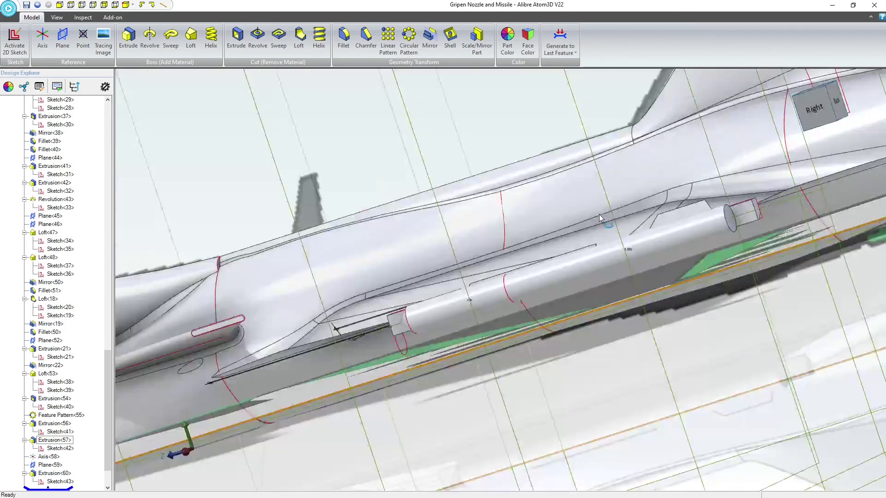
Examine the extruded fins from the front, comparing their thickness and reach with the missile in the tracing image
middle_click_drag(599, 214, 754, 174)
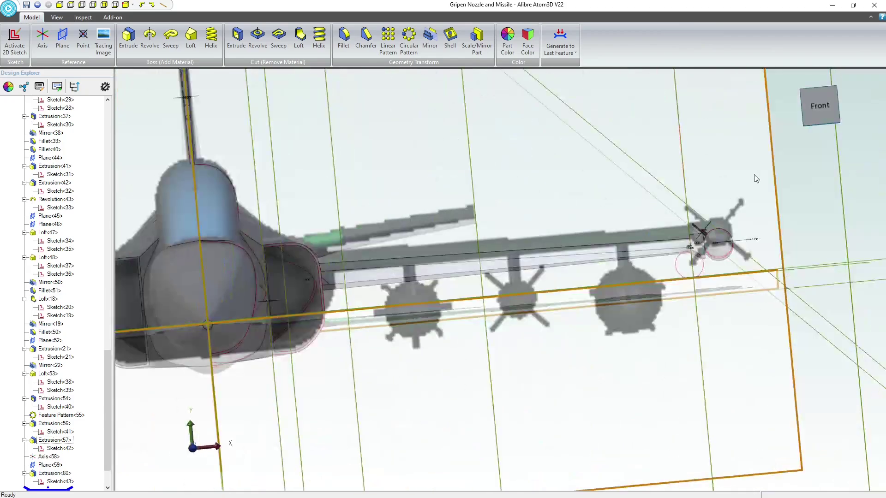
left_click(815, 109)
scroll(628, 300, "up", 5)
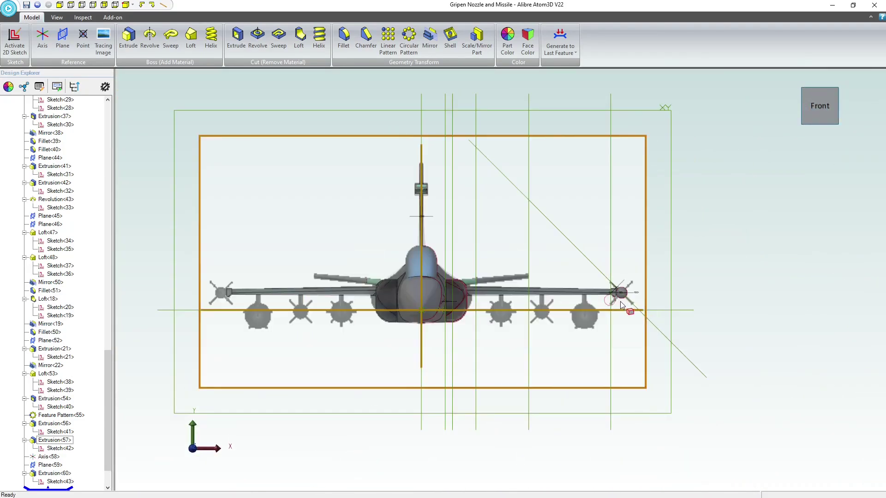
scroll(577, 302, "up", 2)
middle_click_drag(578, 306, 167, 375)
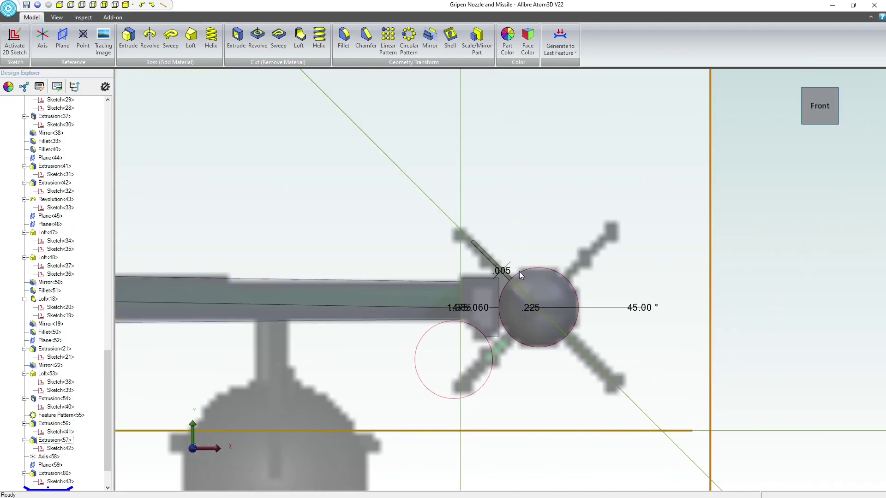
scroll(517, 272, "up", 5)
scroll(496, 280, "up", 2)
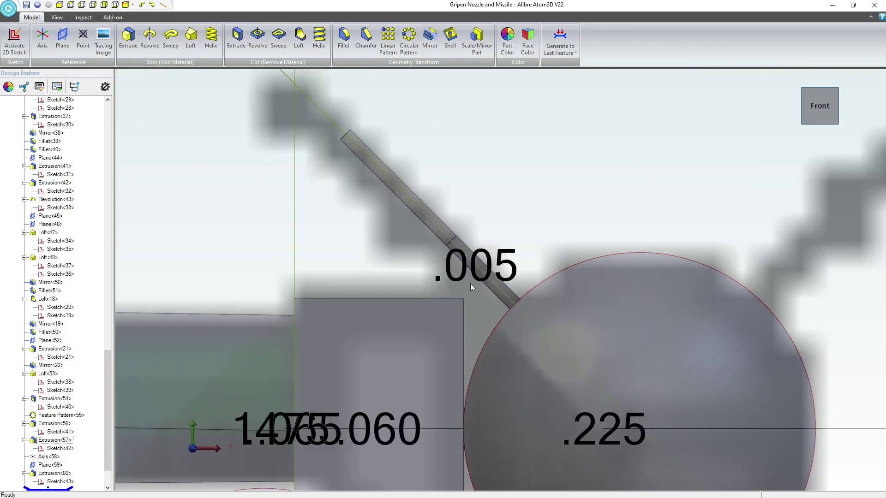
scroll(425, 292, "down", 6)
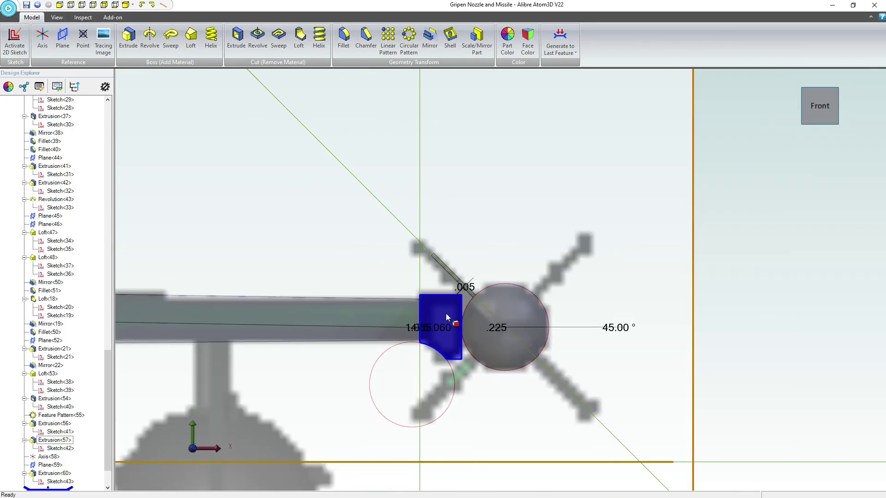
middle_click_drag(446, 314, 389, 326)
scroll(434, 322, "down", 4)
scroll(604, 412, "up", 3)
Create a circular pattern of the fin extrusion about the missile axis with 4 instances spaced equally around the full circle
middle_click_drag(603, 412, 501, 281)
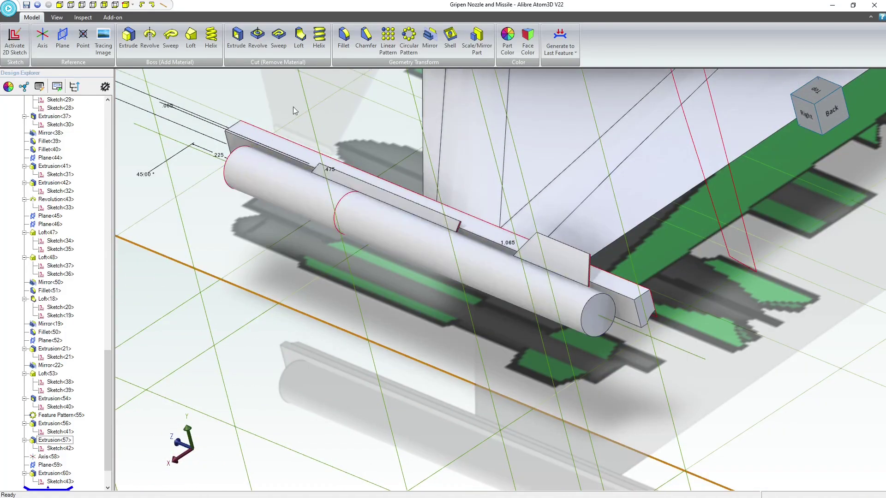
left_click(401, 52)
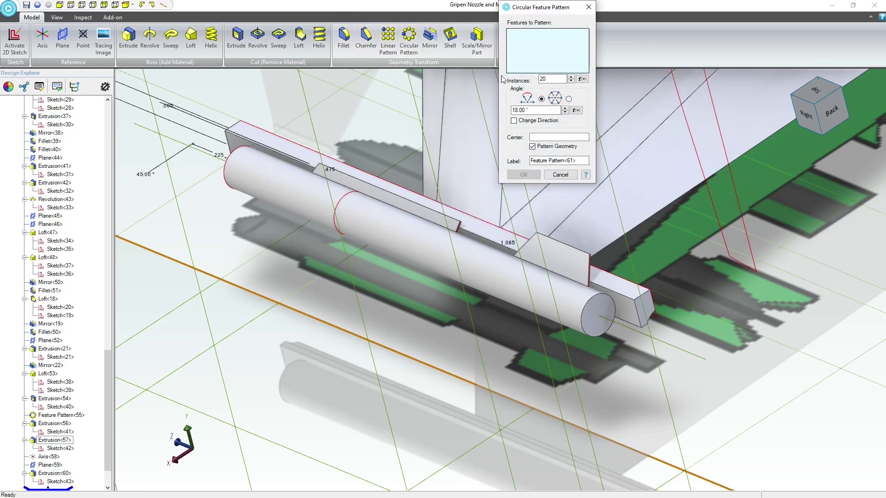
left_click(363, 196)
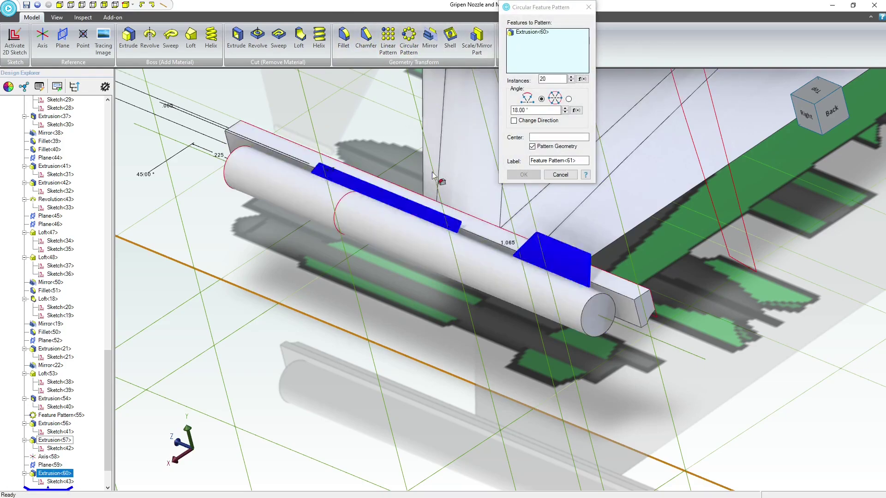
left_click(558, 137)
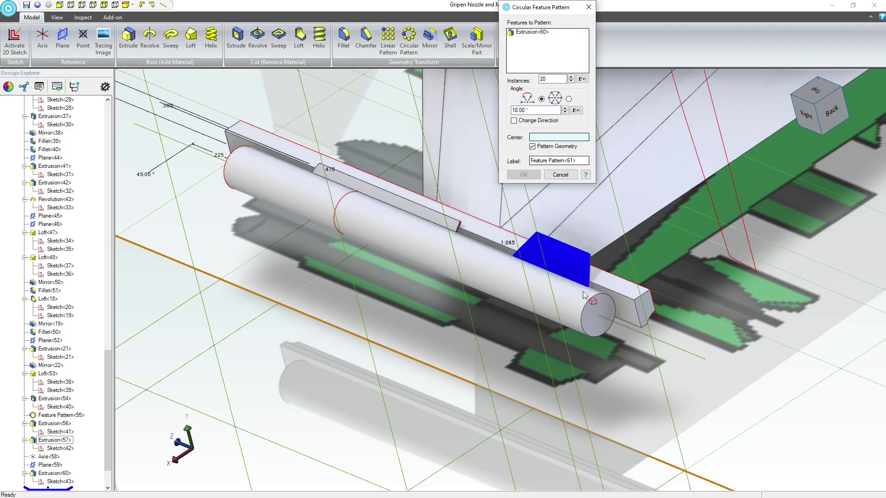
left_click(627, 331)
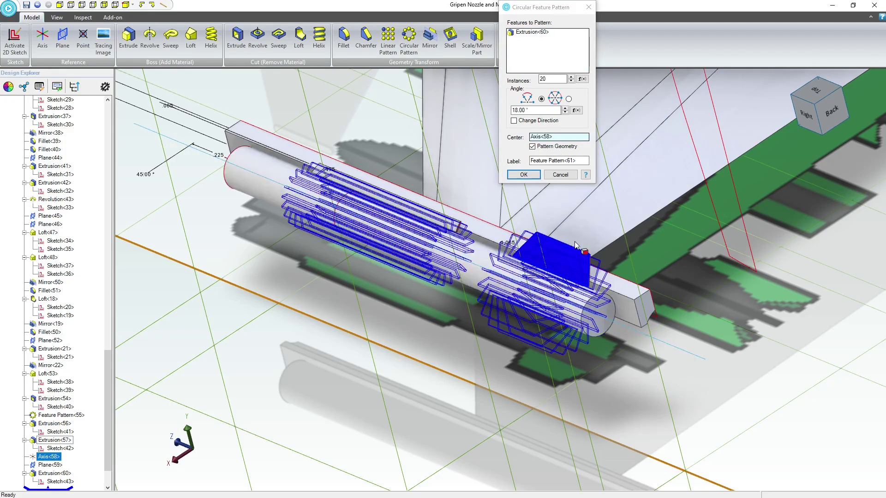
left_click_drag(546, 111, 304, 104)
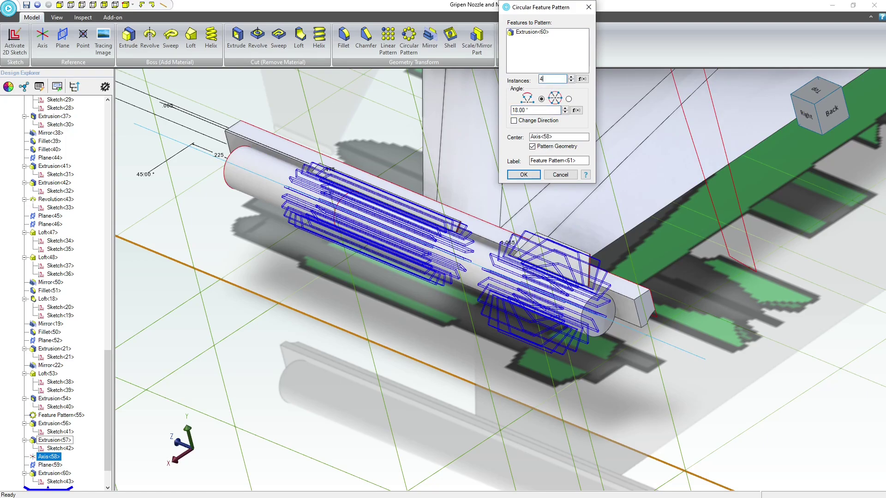
left_click(568, 99)
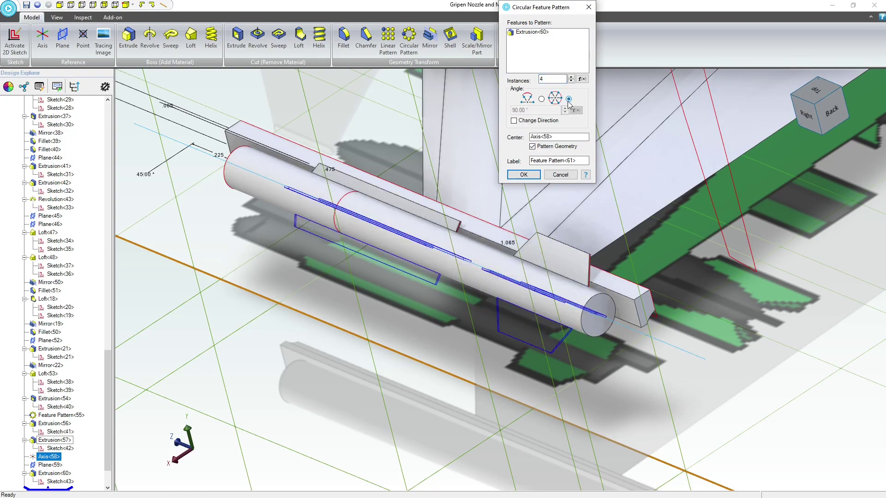
left_click(524, 175)
Examine the patterned missile fins on the aircraft and the shapes of the underwing stores in the front and bottom tracing images
right_click_drag(547, 210, 392, 266)
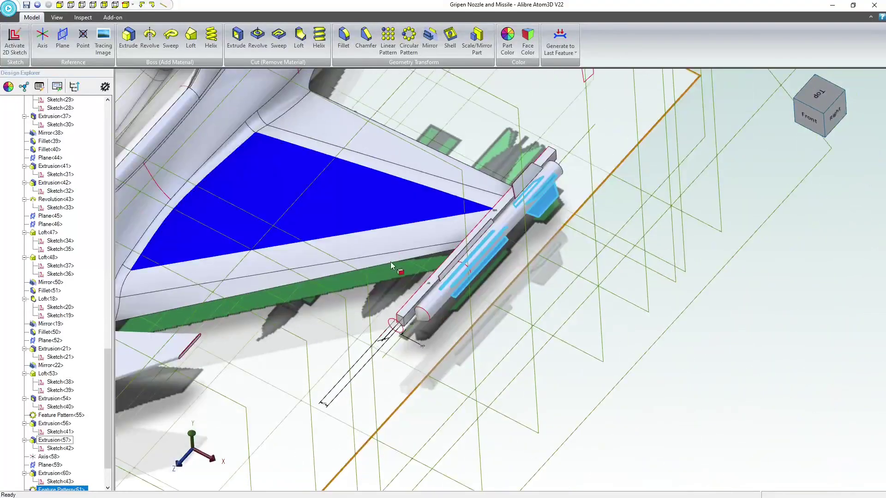
mouse_move(413, 358)
middle_mouse_down()
mouse_move(408, 373)
mouse_move(410, 348)
middle_mouse_up()
mouse_move(410, 351)
right_mouse_down()
mouse_move(403, 370)
mouse_move(404, 358)
right_mouse_up()
middle_click_drag(405, 357, 403, 349)
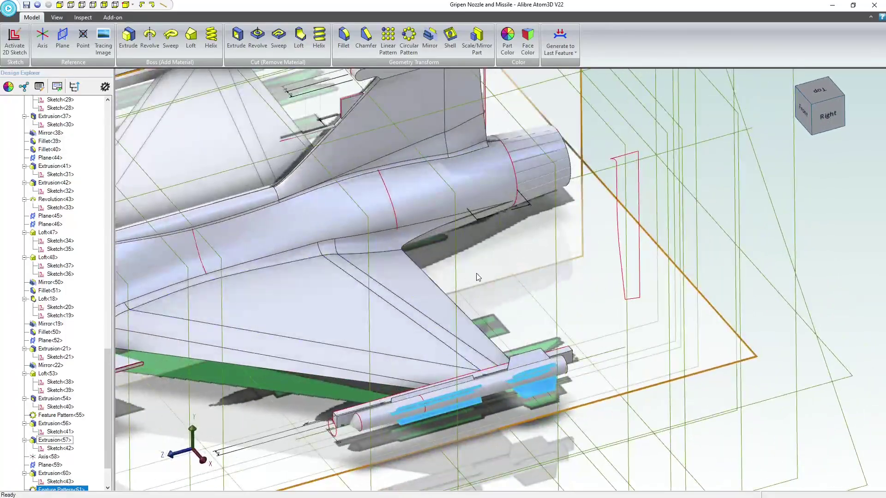
scroll(481, 271, "down", 5)
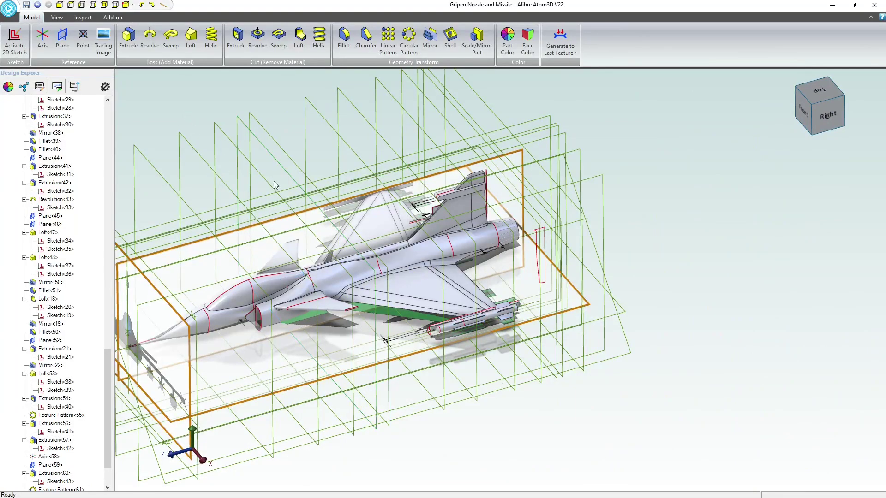
scroll(277, 276, "up", 3)
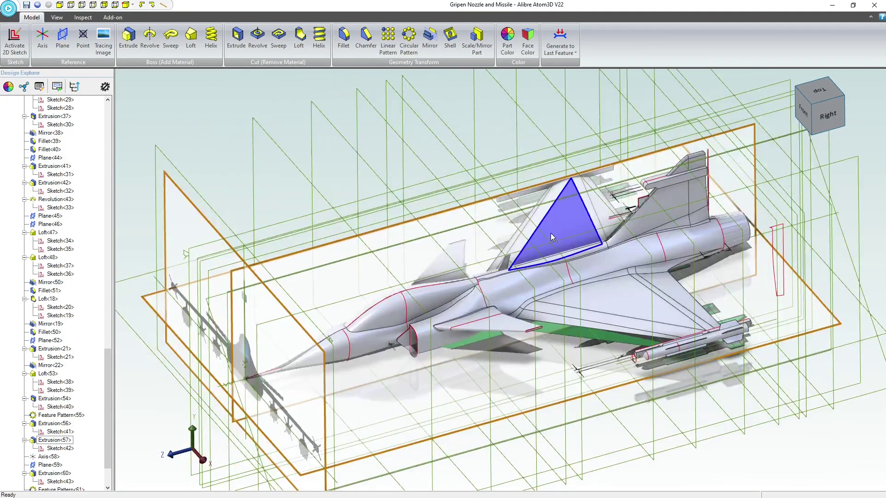
scroll(550, 233, "up", 3)
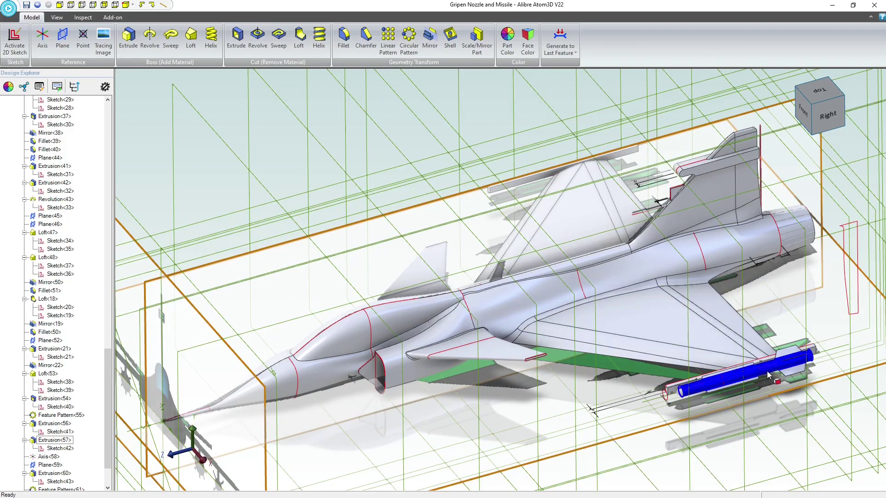
middle_click_drag(747, 377, 753, 318)
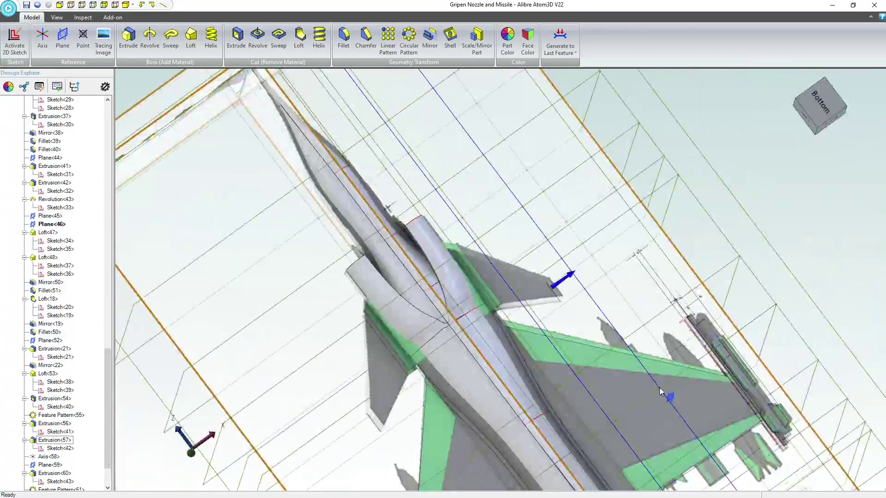
scroll(613, 389, "down", 2)
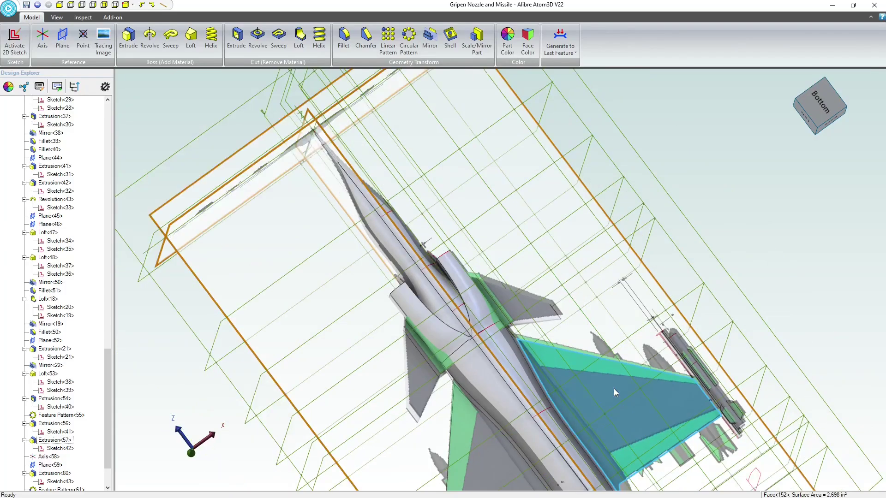
middle_click_drag(636, 290, 652, 334)
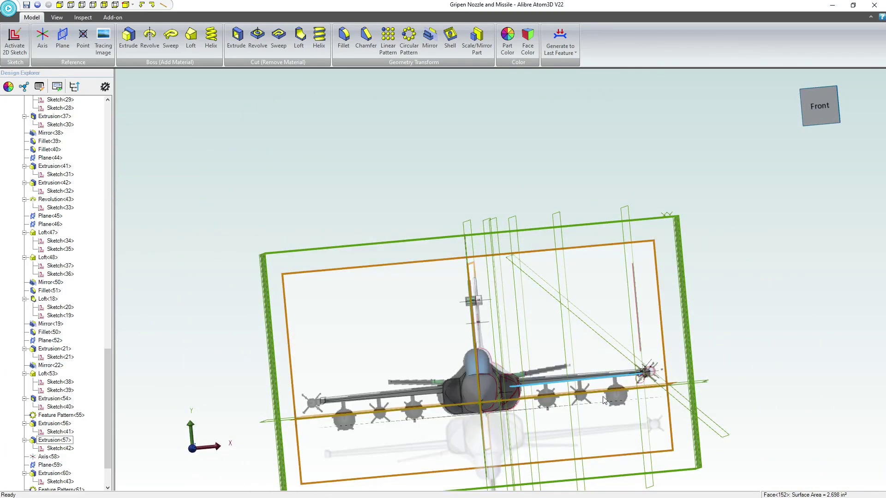
left_click(823, 90)
scroll(571, 299, "up", 5)
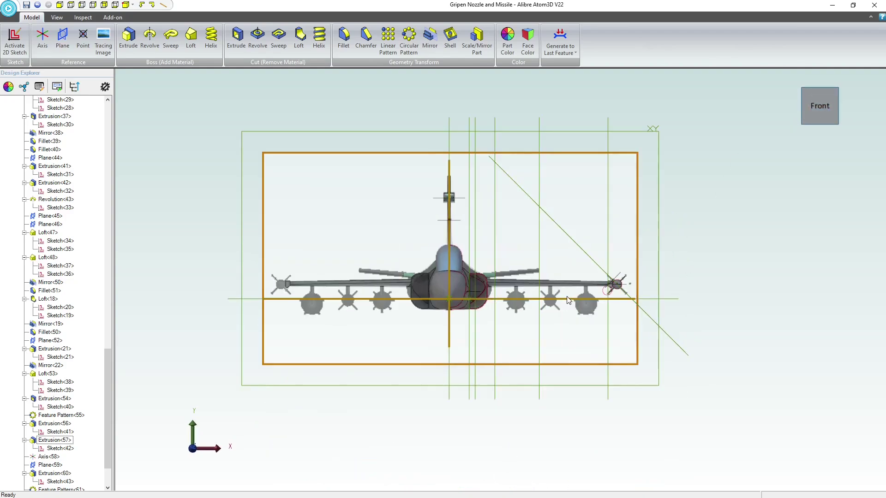
scroll(554, 297, "up", 3)
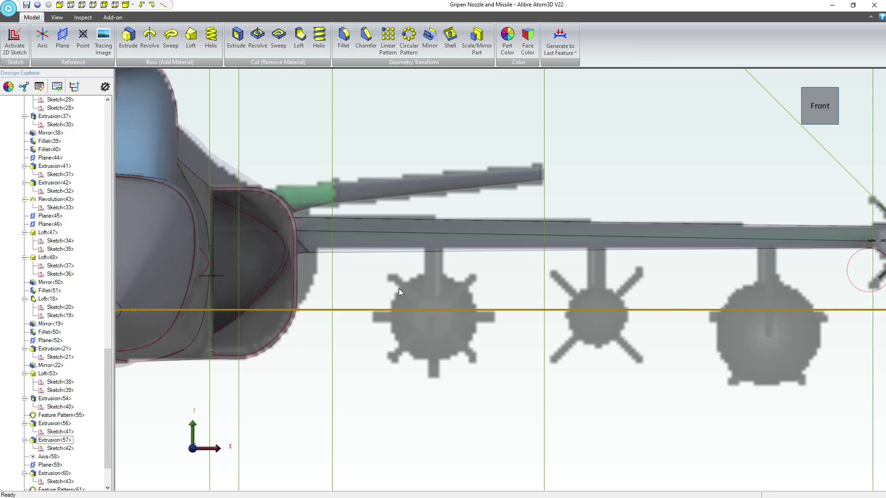
scroll(462, 390, "down", 3)
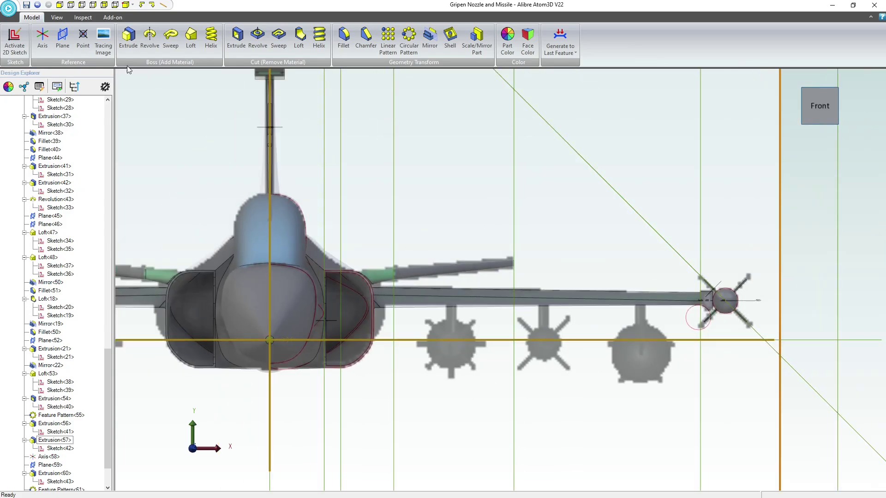
Start a new sketch on the aircraft's horizontal reference plane, viewed from below toward the underwing stores
left_click(15, 42)
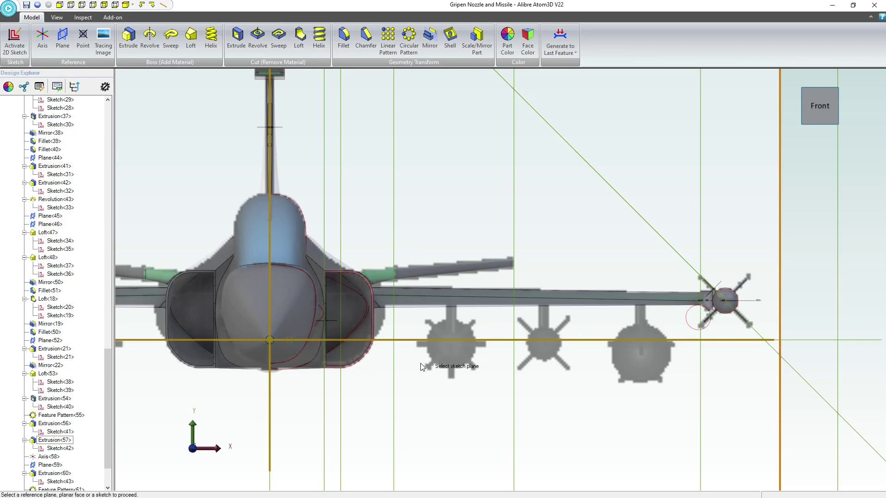
middle_click_drag(421, 364, 422, 360)
scroll(460, 305, "down", 4)
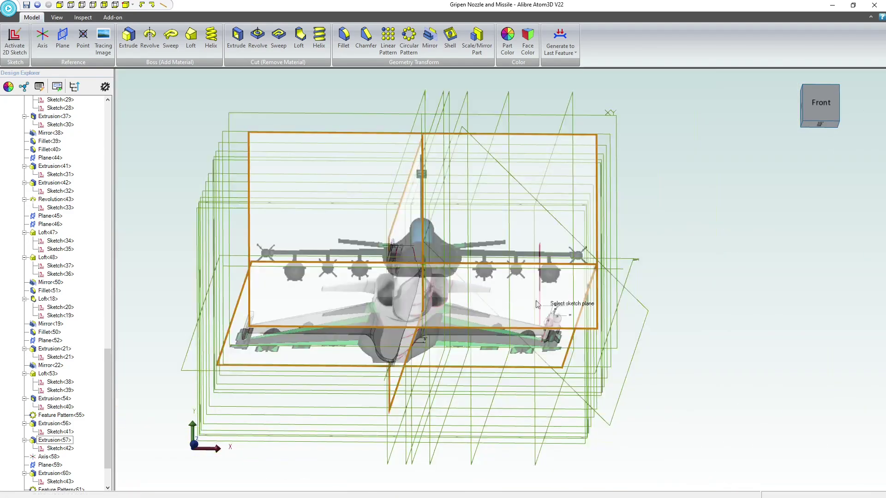
left_click(623, 262)
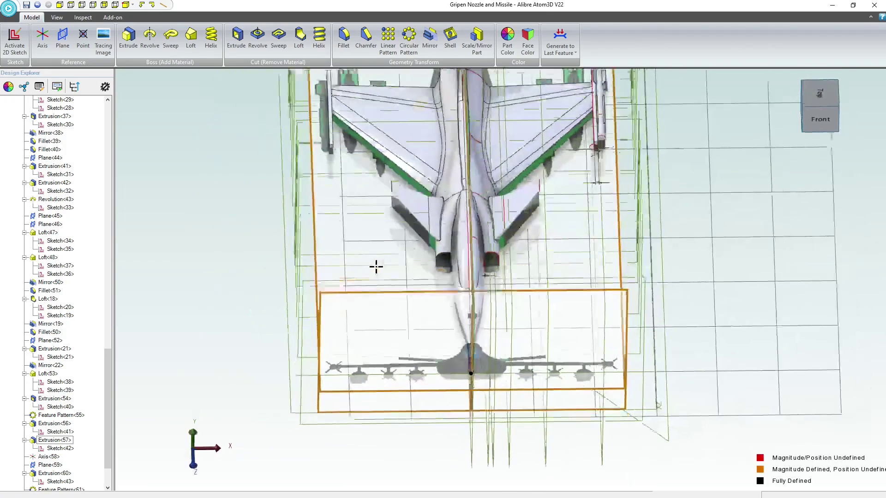
left_click(48, 38)
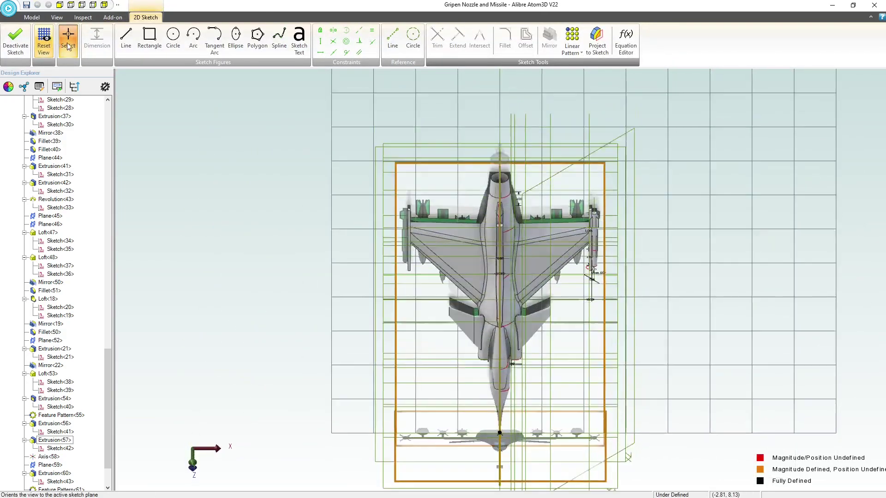
scroll(529, 407, "up", 10)
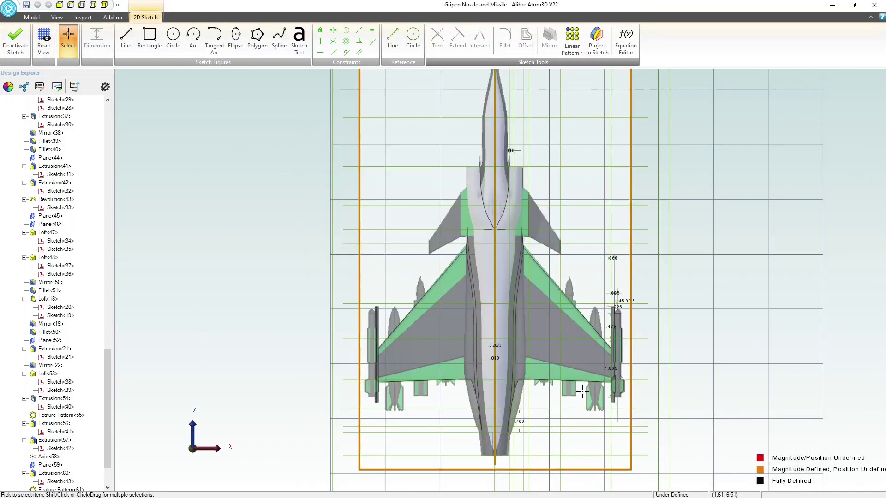
Sketch three lengthwise ellipses spaced across the missile-side wing: an inboard one of about 0.39 major radius and two smaller outboard ones of about 0.19
scroll(448, 405, "down", 4)
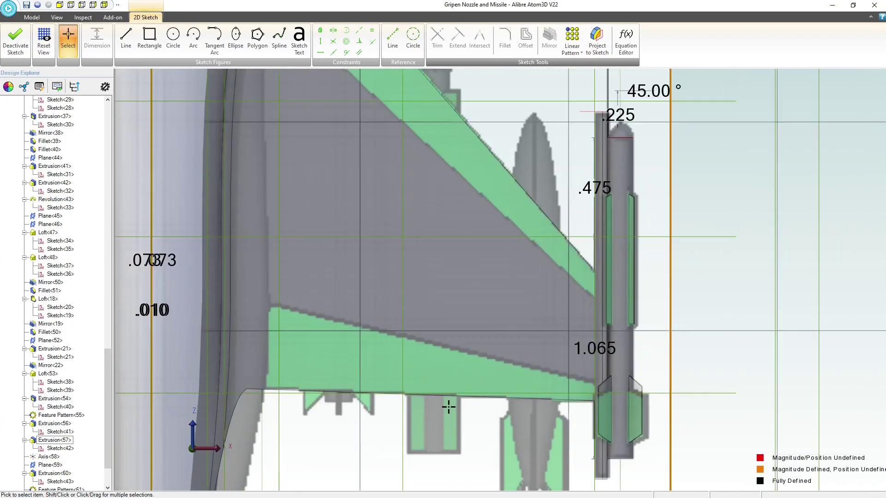
scroll(386, 317, "up", 2)
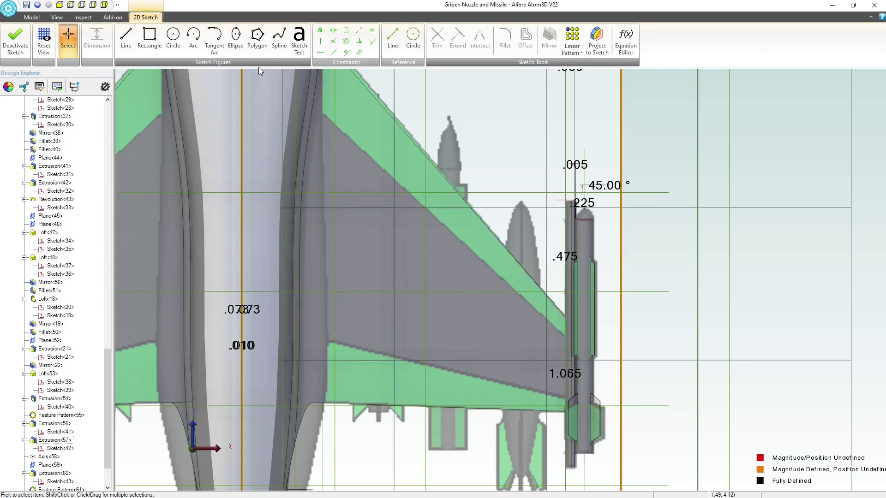
left_click(236, 37)
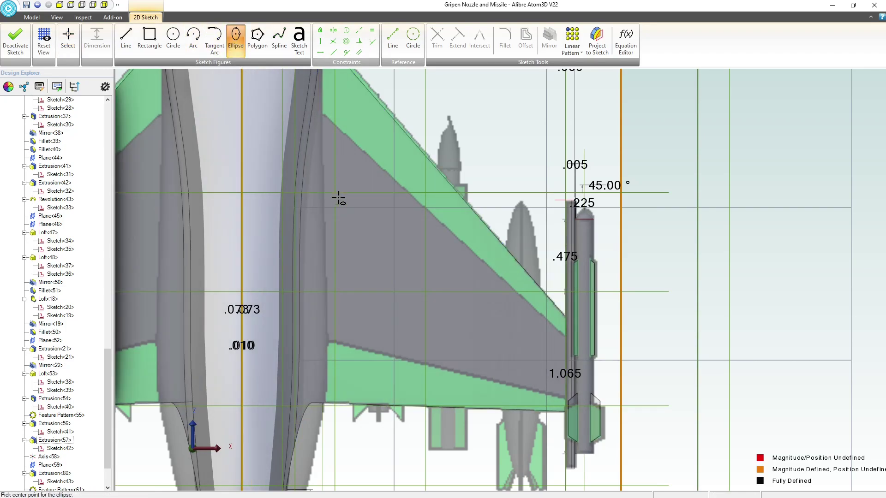
left_click(392, 252)
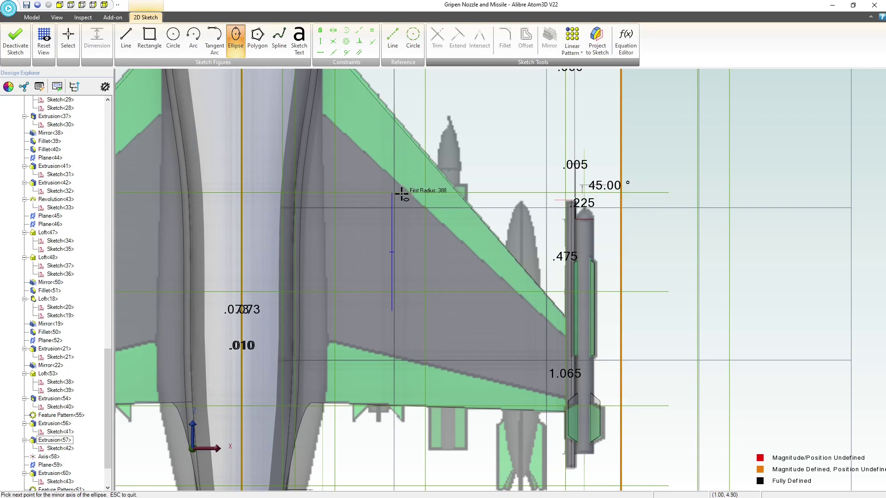
left_click(402, 195)
left_click(466, 290)
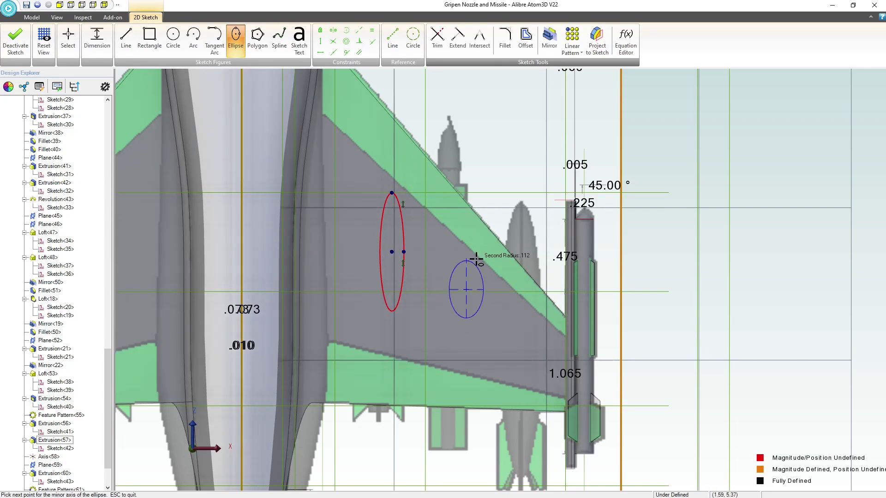
left_click(476, 259)
left_click(514, 329)
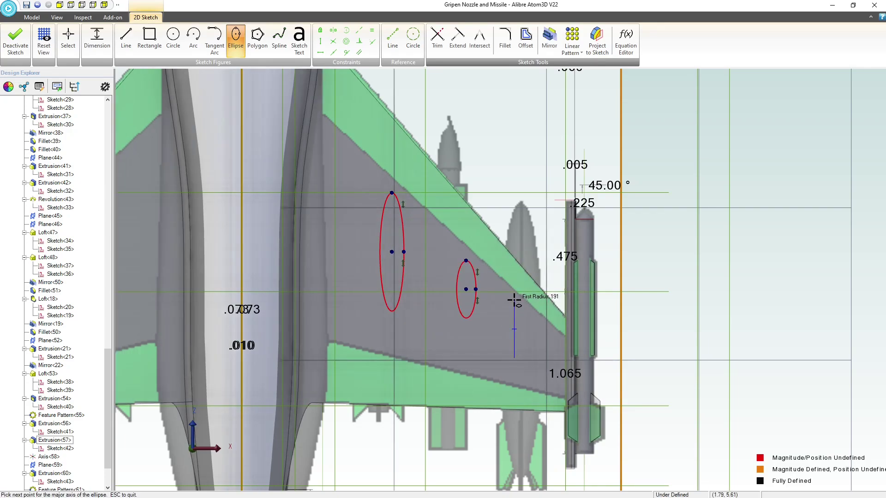
left_click(520, 307)
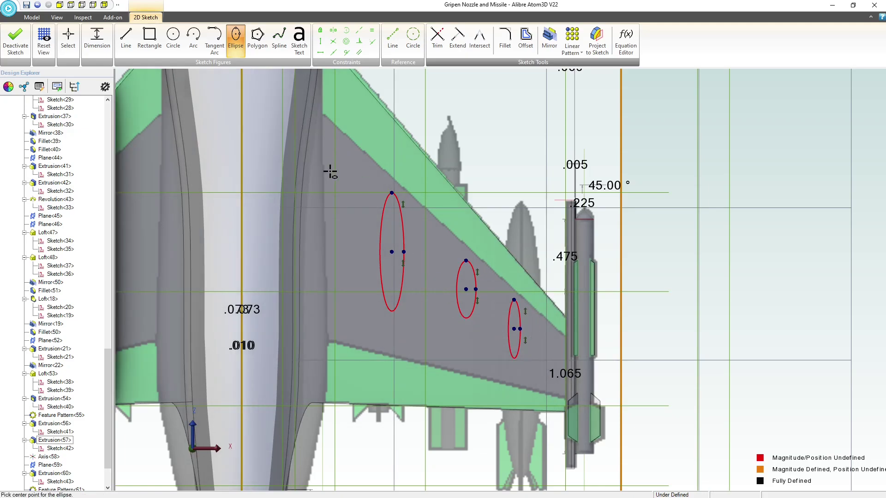
Draw reference lines in the inboard wing ellipse from its top point to its centre and on to its side point
left_click(393, 35)
left_click(391, 192)
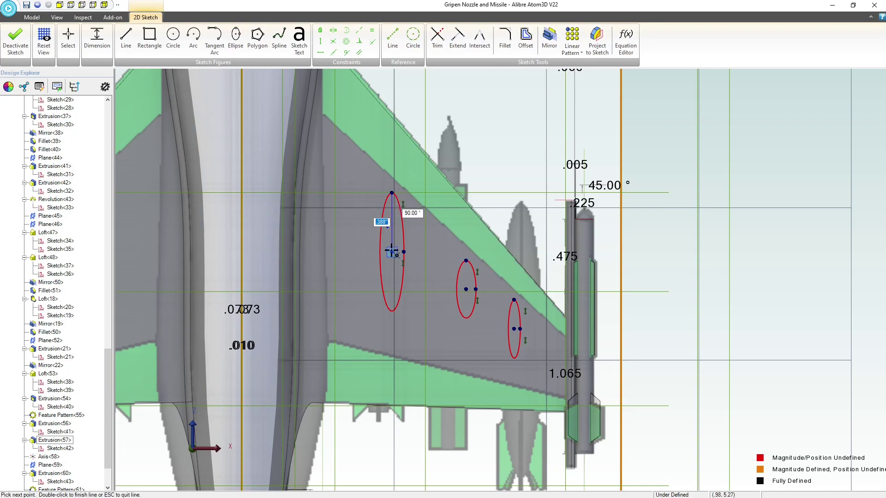
left_click(392, 251)
left_click(404, 252)
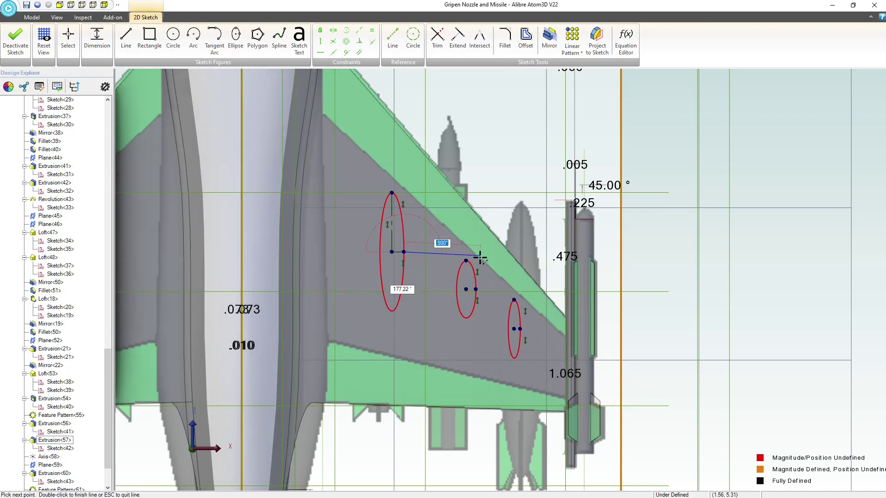
key("Escape")
Add matching top-to-centre-to-side reference lines inside the middle and outboard wing ellipses
left_click(466, 261)
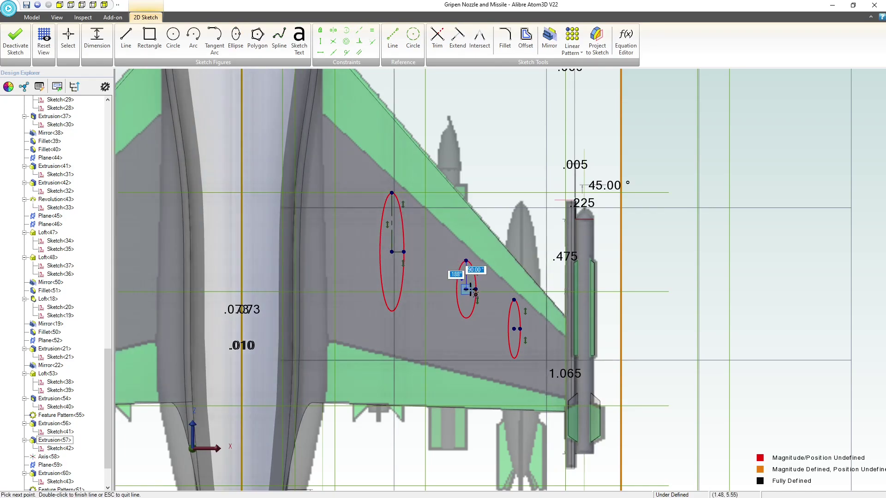
left_click(467, 289)
left_click(476, 290)
key("Escape")
left_click(514, 300)
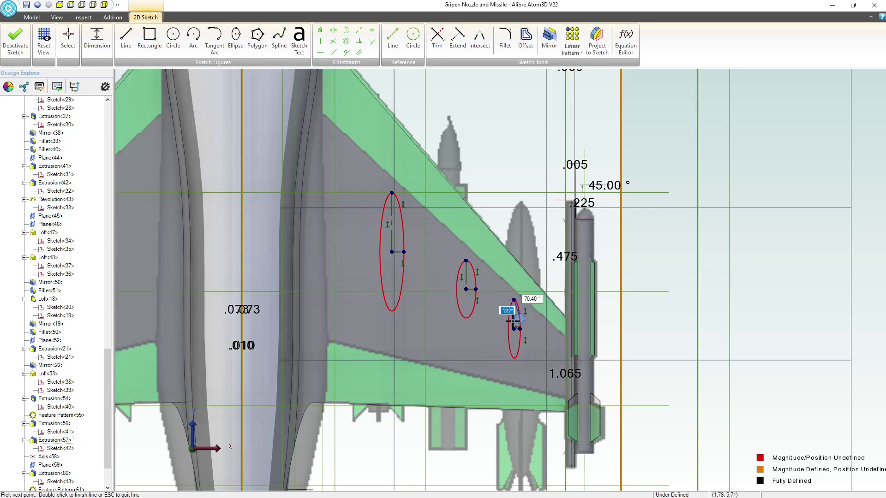
left_click(514, 329)
left_click(521, 328)
key("Escape")
key("Escape")
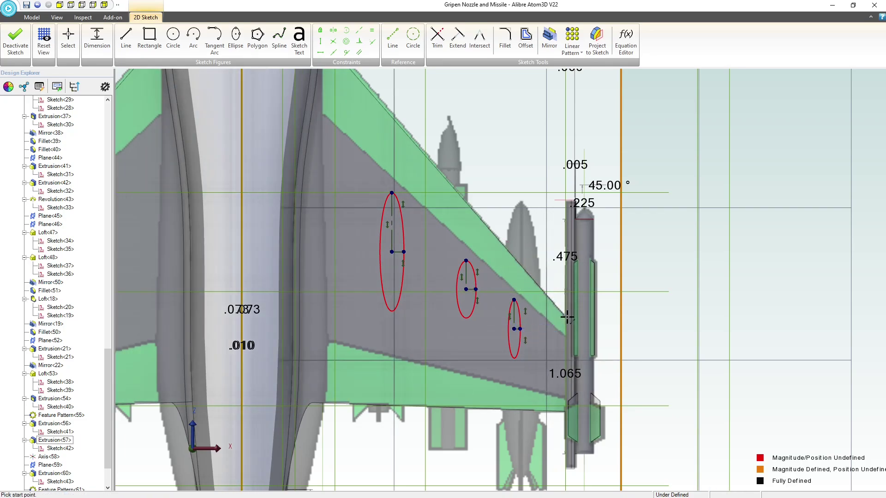
Apply equal constraints to the vertical reference lines of all three ellipses, so their long radii match
scroll(467, 318, "up", 1)
scroll(467, 317, "up", 2)
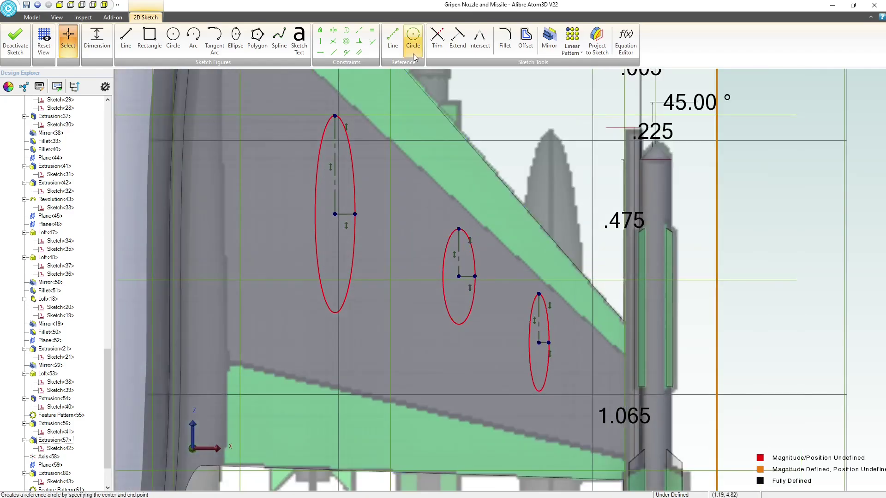
left_click(339, 153)
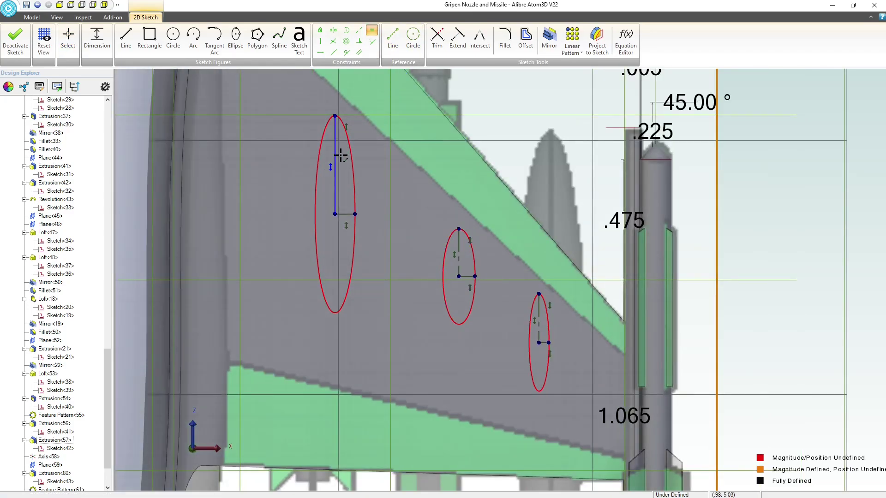
left_click(461, 250)
left_click(459, 251)
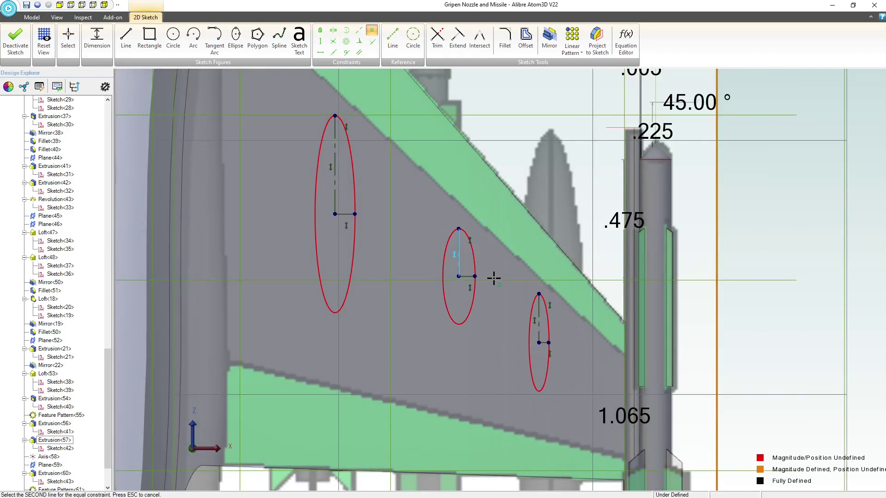
left_click(335, 161)
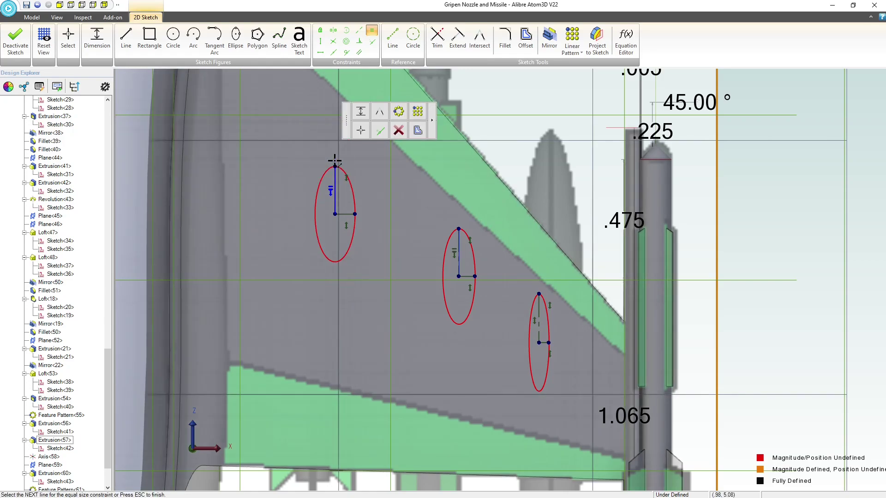
right_click(539, 313)
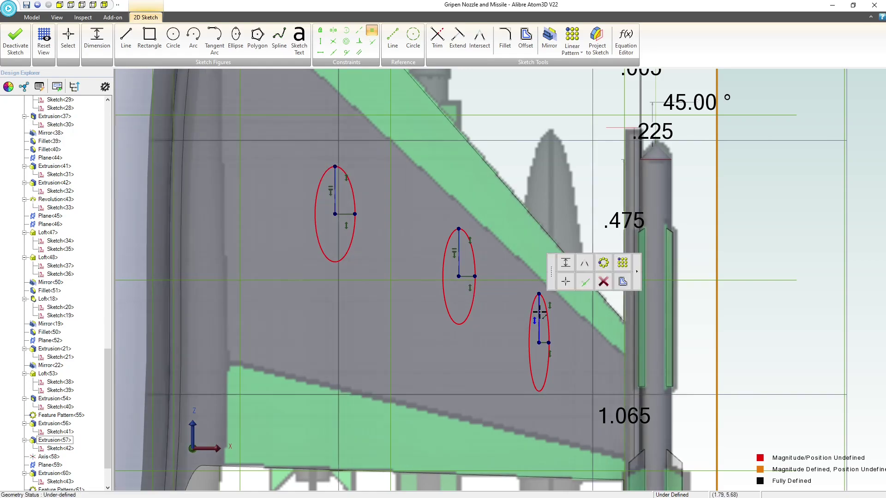
left_click(539, 314)
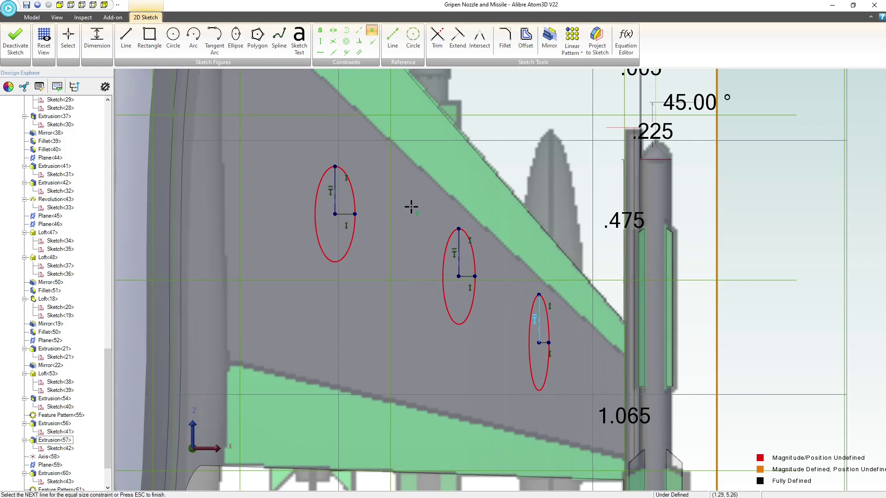
Apply equal constraints to the short horizontal reference lines of the three ellipses, so their widths match
left_click(344, 215)
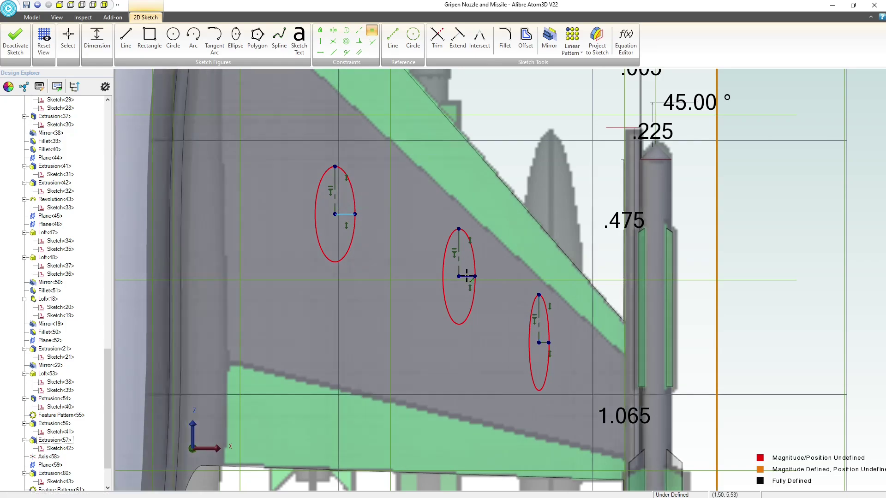
left_click(478, 277)
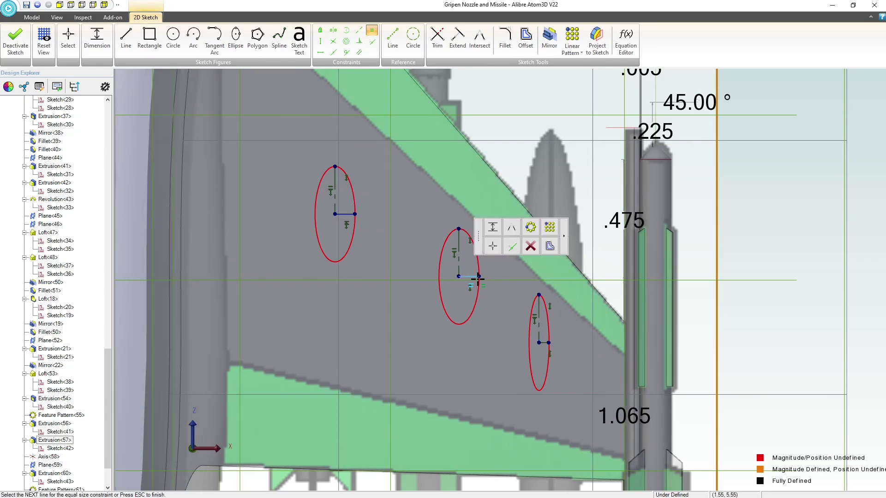
left_click(541, 343)
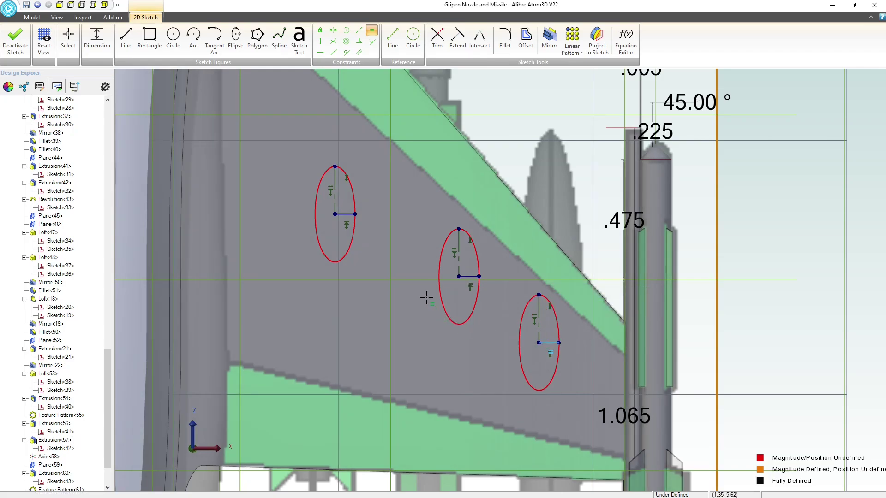
key("Escape")
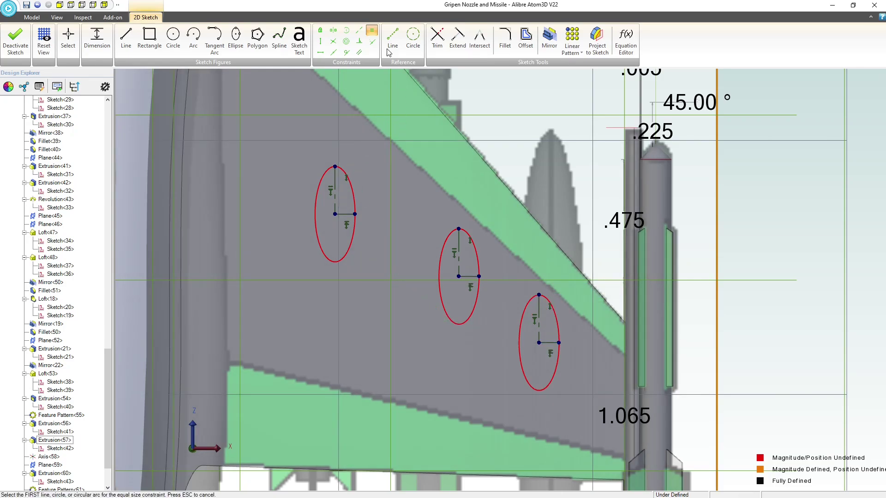
Connect the centres of the three ellipses with two reference lines, running from the inboard to the outboard ellipse
key("Escape")
left_click(335, 215)
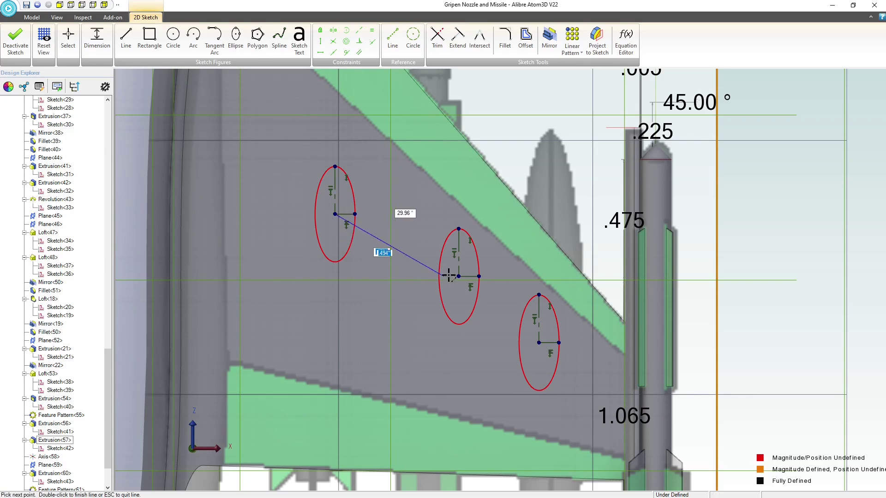
left_click(459, 276)
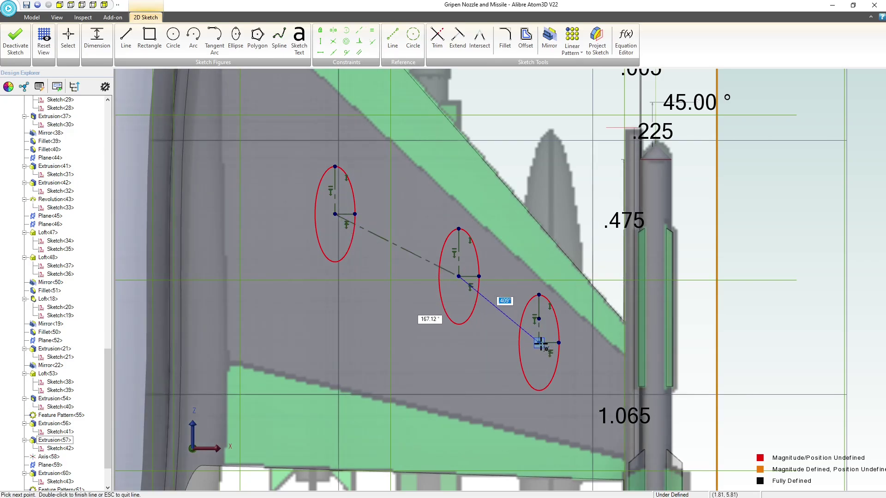
left_click(540, 343)
key("Escape")
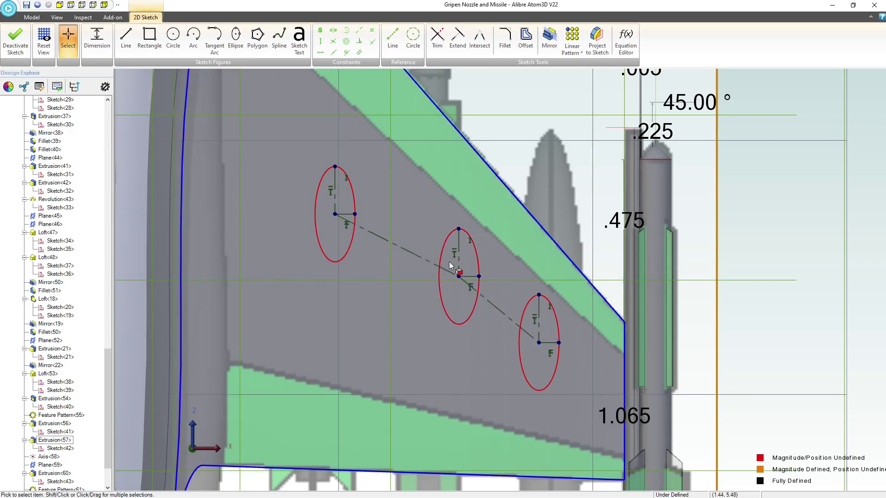
Make the two reference lines joining the ellipse centres collinear
left_click(409, 254)
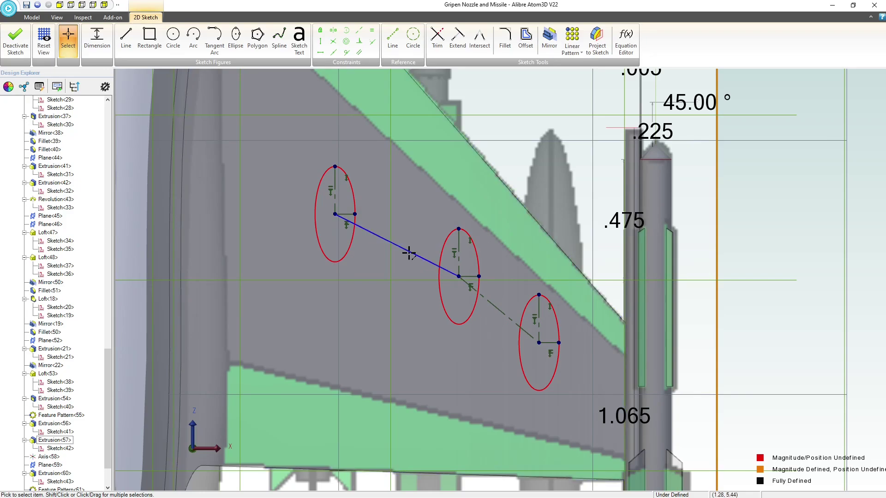
key("Escape")
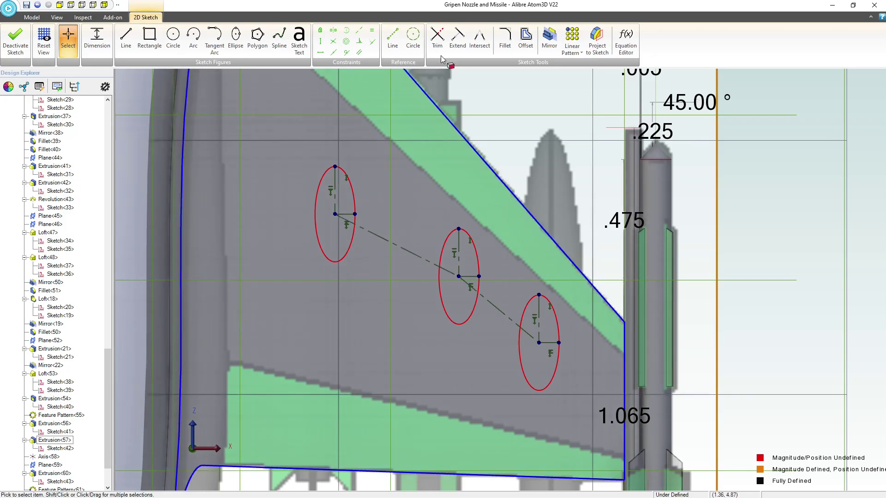
left_click(359, 30)
left_click(398, 242)
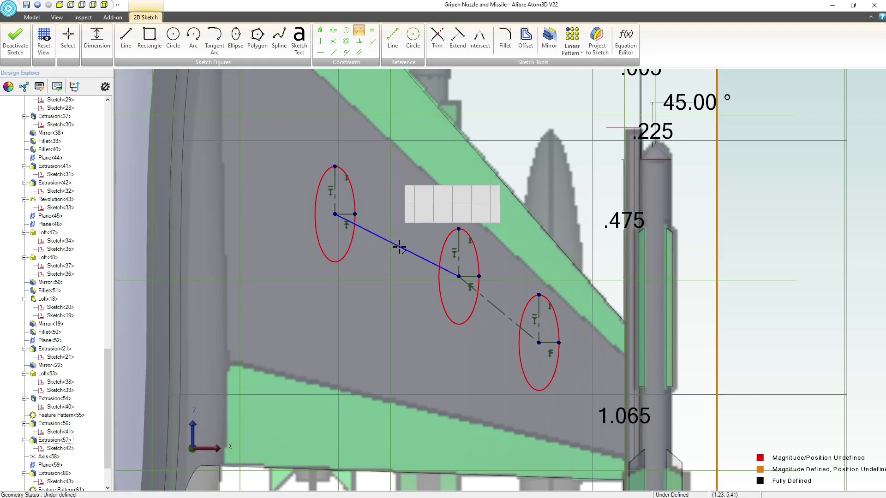
left_click(500, 312)
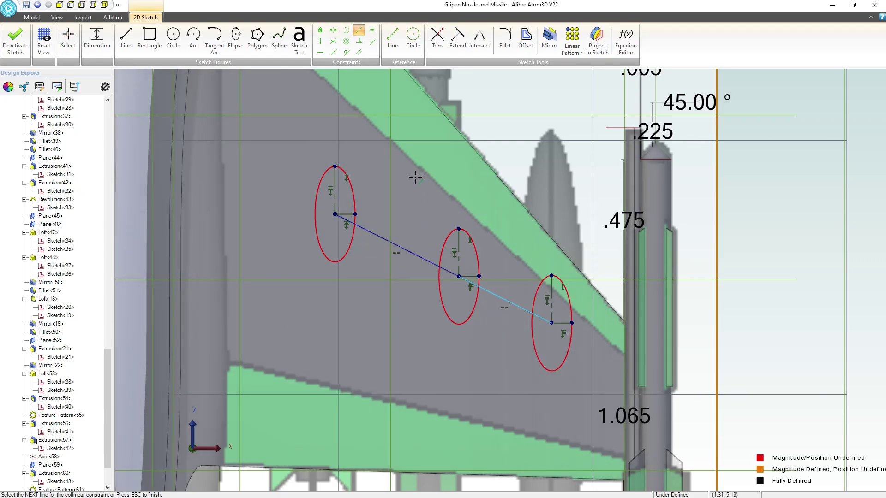
Constrain the two centre-to-centre reference lines to equal length so the ellipses are evenly spaced
left_click(372, 30)
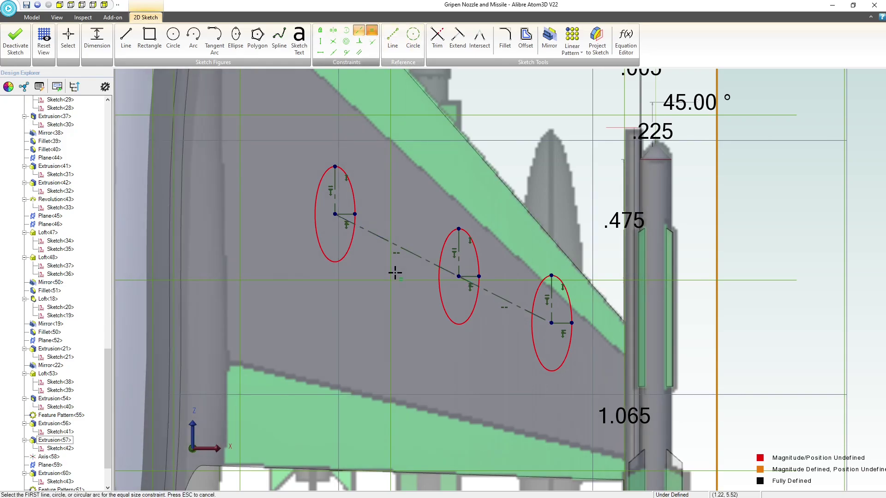
left_click(397, 247)
left_click(517, 306)
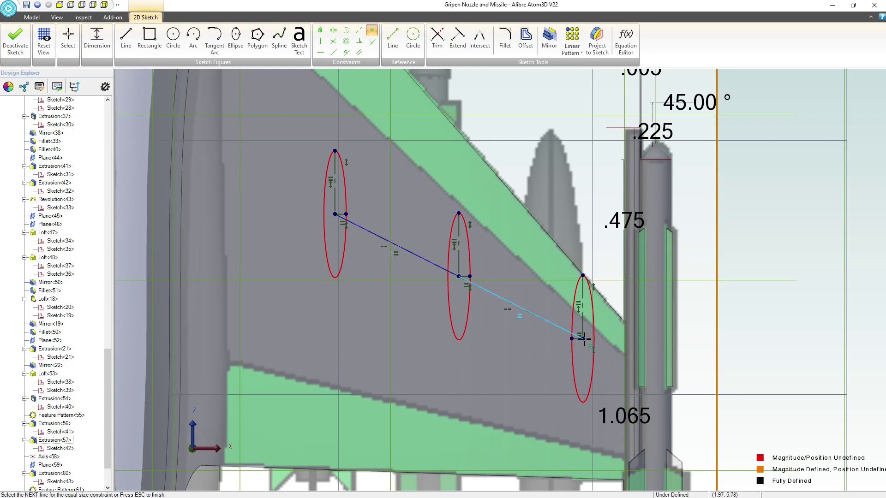
key("Escape")
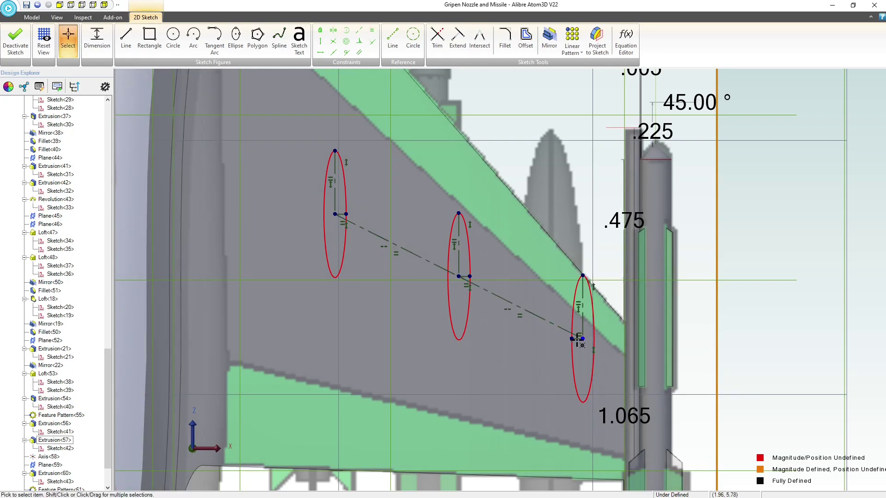
Reposition the outboard ellipse farther aft and the inboard ellipse closer to the fuselage over the grey wing area, and exit the sketch
mouse_move(580, 343)
left_mouse_down()
mouse_move(544, 361)
mouse_move(551, 363)
left_mouse_up()
scroll(530, 406, "down", 2)
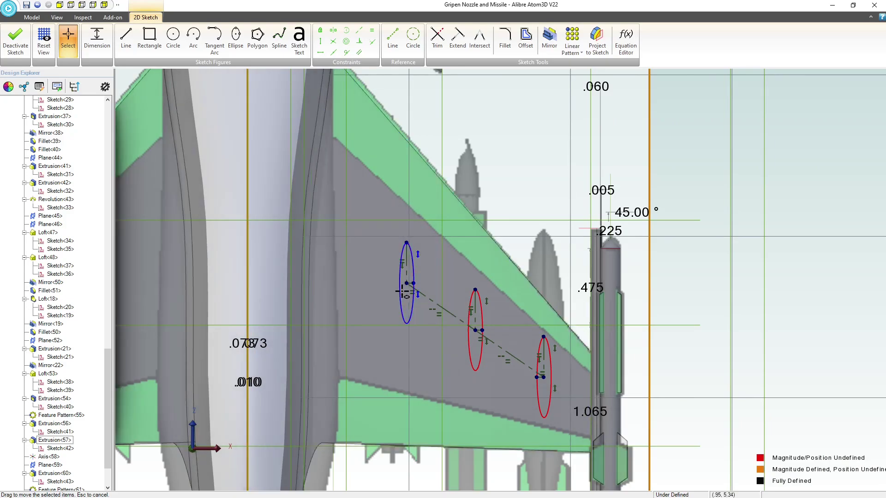
left_click_drag(399, 282, 385, 270)
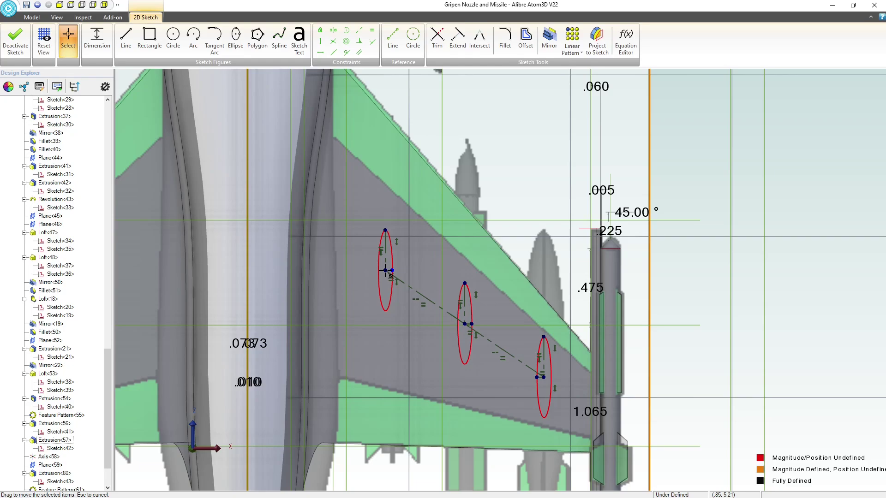
left_click_drag(386, 270, 387, 271)
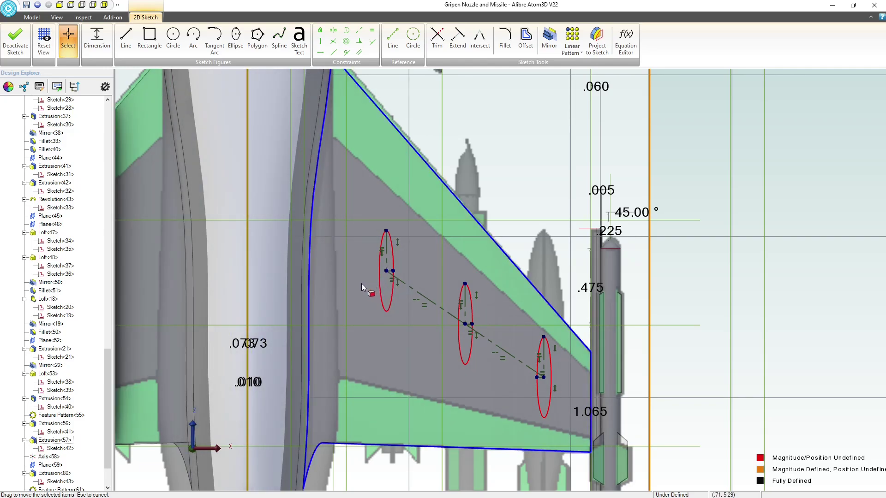
scroll(383, 312, "down", 2)
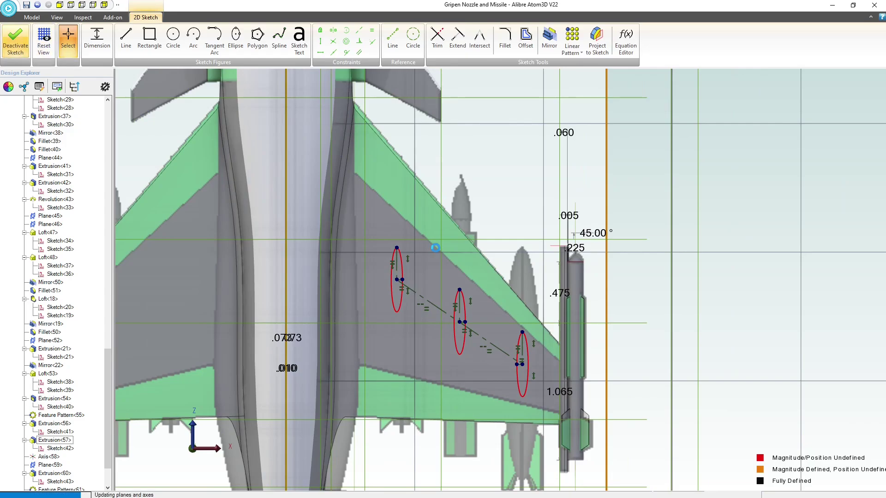
Start a boss extrusion of the three-ellipse wing sketch and pull its depth out to 8.705"
mouse_move(557, 203)
middle_mouse_down()
mouse_move(559, 139)
mouse_move(603, 279)
mouse_move(627, 245)
middle_mouse_up()
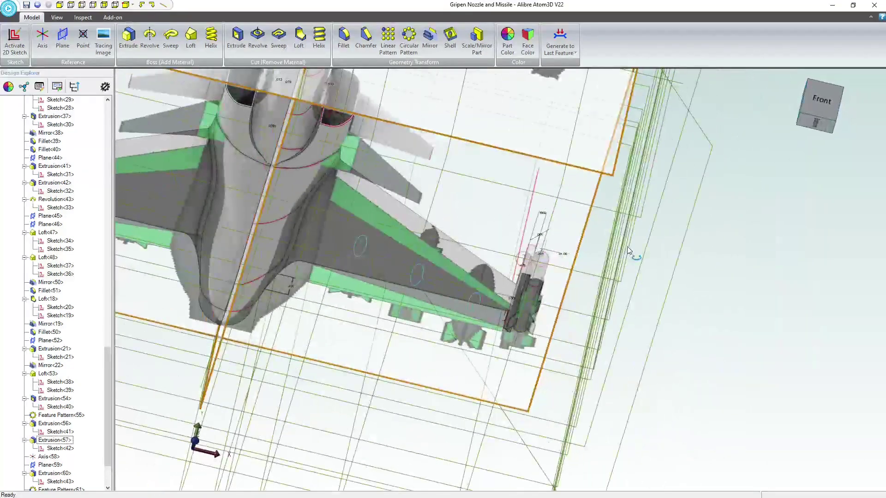
left_click(129, 45)
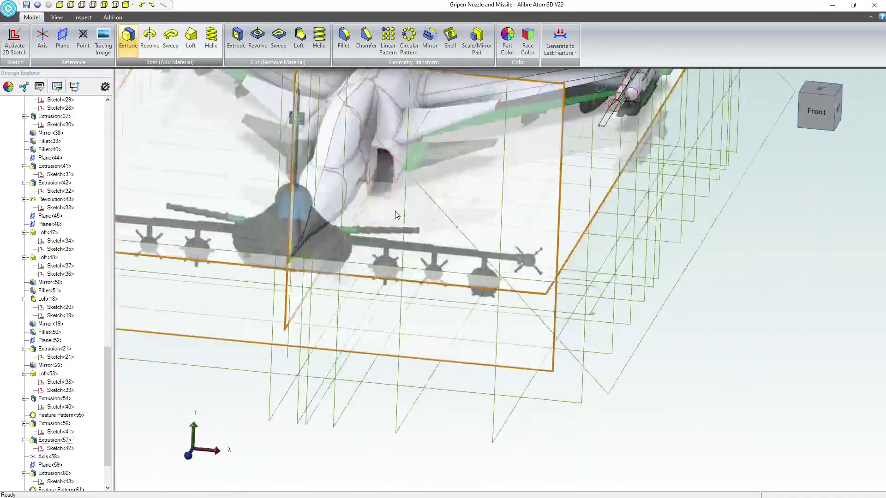
left_click(509, 368)
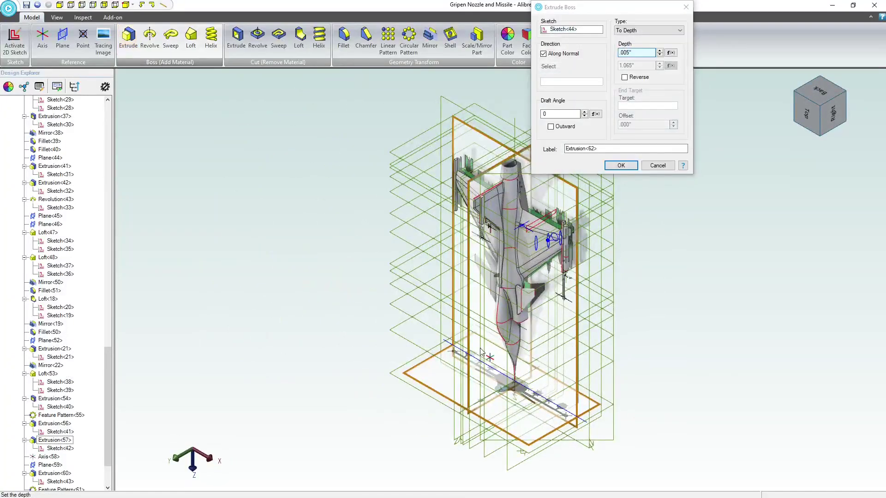
right_click(491, 317)
left_click(389, 358)
left_click(366, 311)
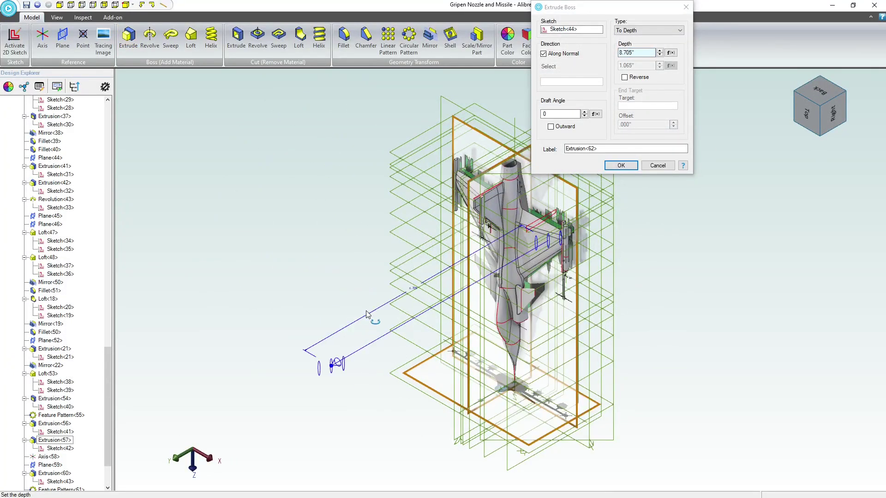
Extrude the three-ellipse sketch as bosses up to the wing's lower face, using the To Geometry type
middle_click_drag(366, 311, 340, 297)
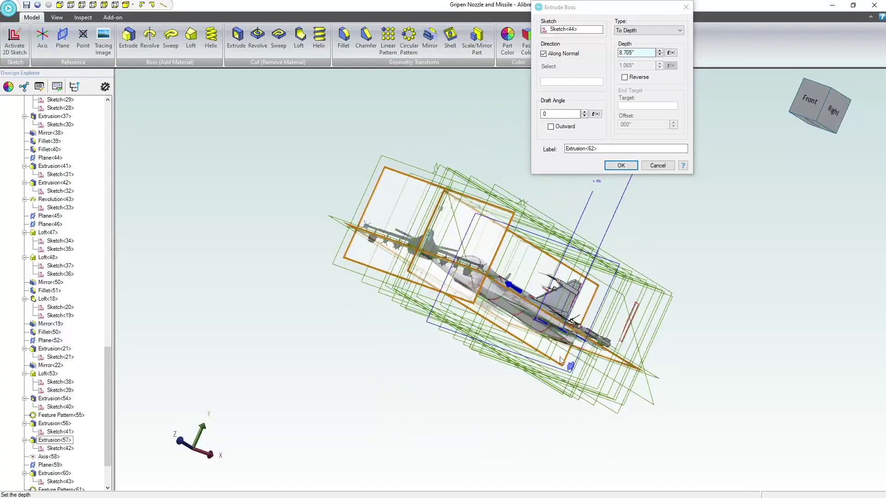
scroll(586, 331, "up", 5)
middle_click_drag(587, 332, 424, 455)
left_click(658, 31)
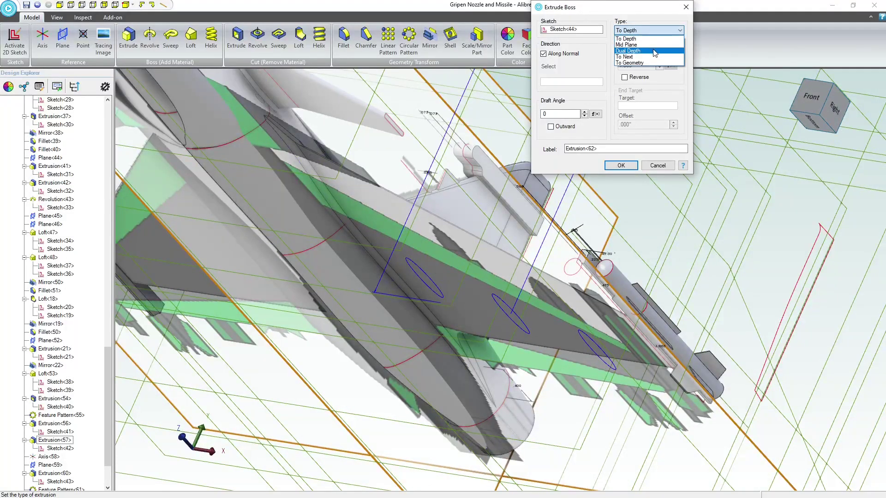
left_click(646, 62)
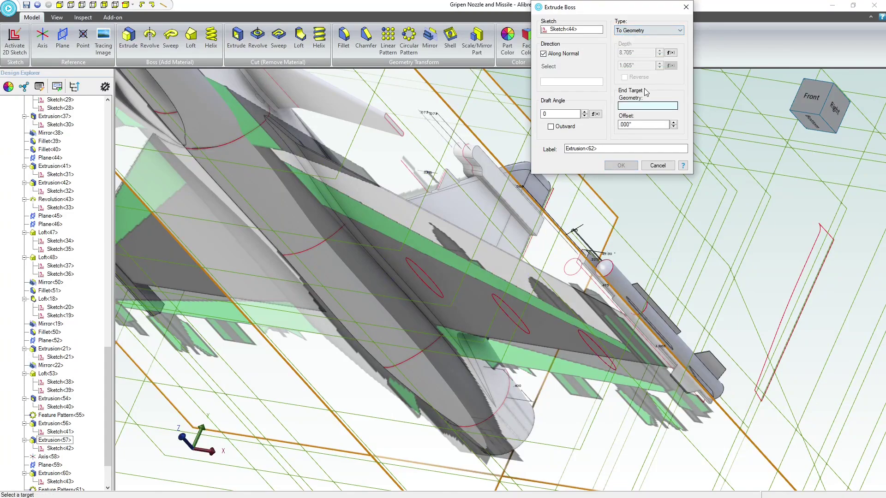
left_click(464, 294)
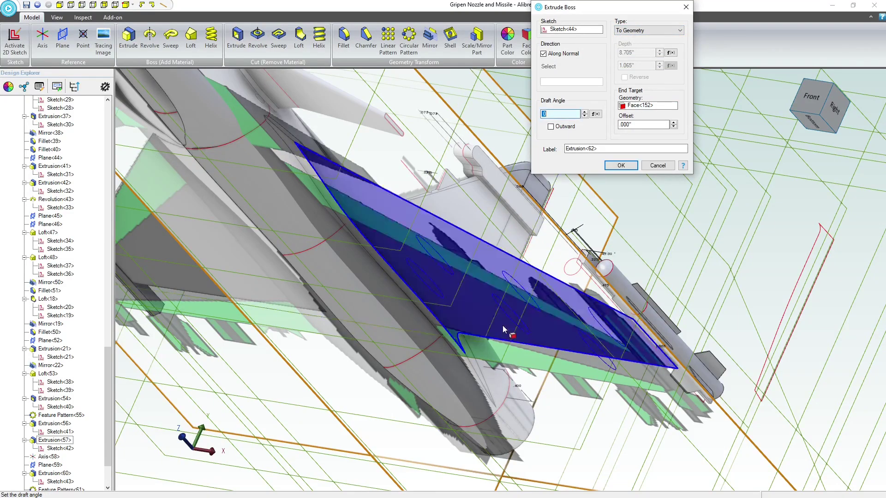
left_click(622, 166)
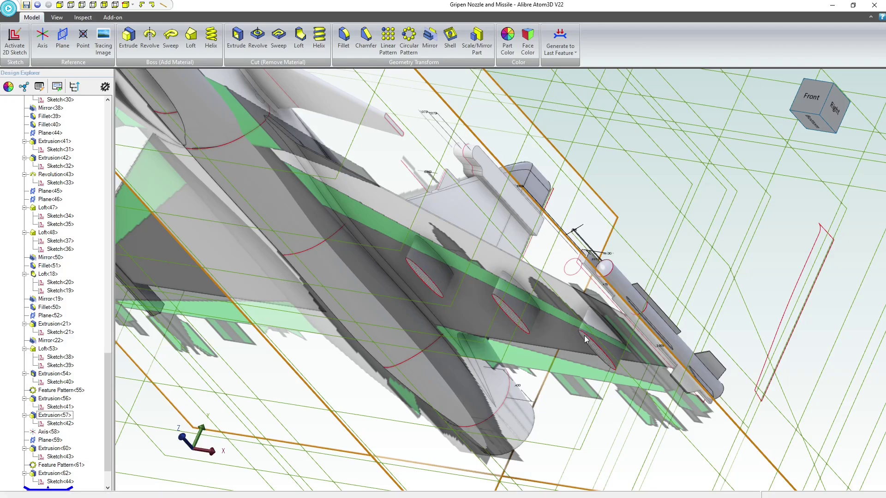
Inspect the elliptical bosses under the wing and reopen their three-ellipse sketch for editing
middle_click_drag(621, 230, 596, 276)
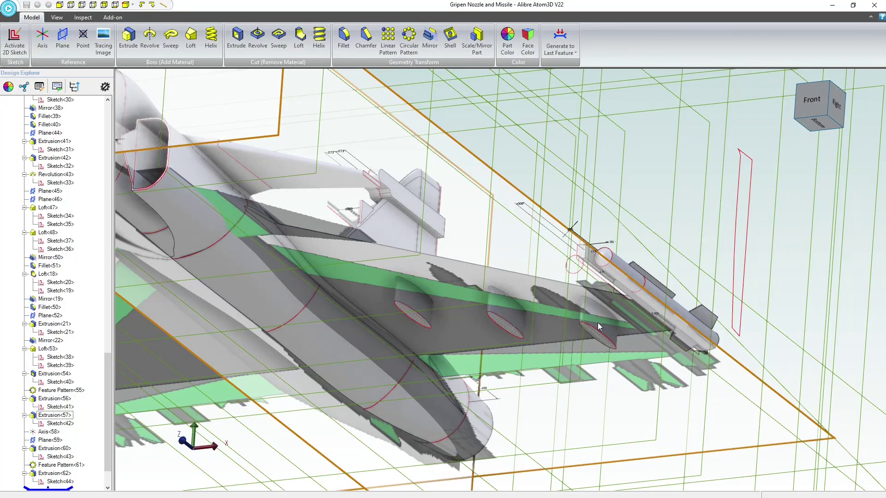
scroll(597, 322, "up", 2)
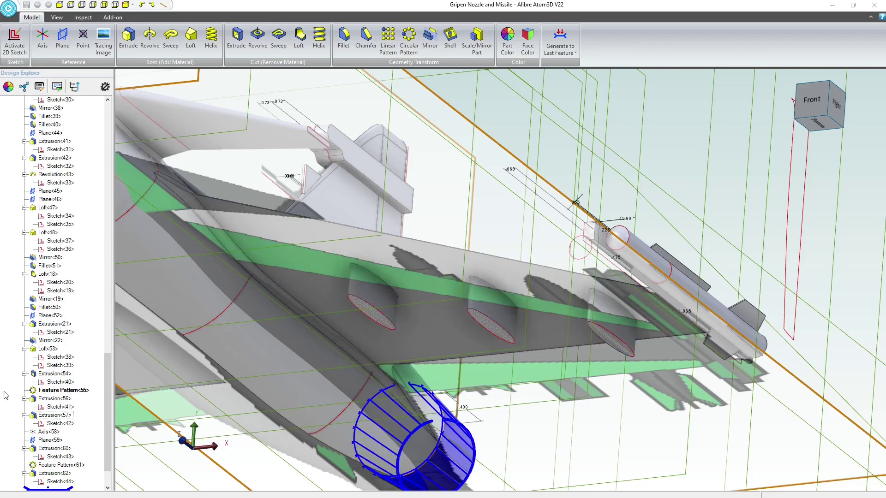
mouse_move(385, 381)
middle_mouse_down()
mouse_move(381, 395)
mouse_move(389, 386)
middle_mouse_up()
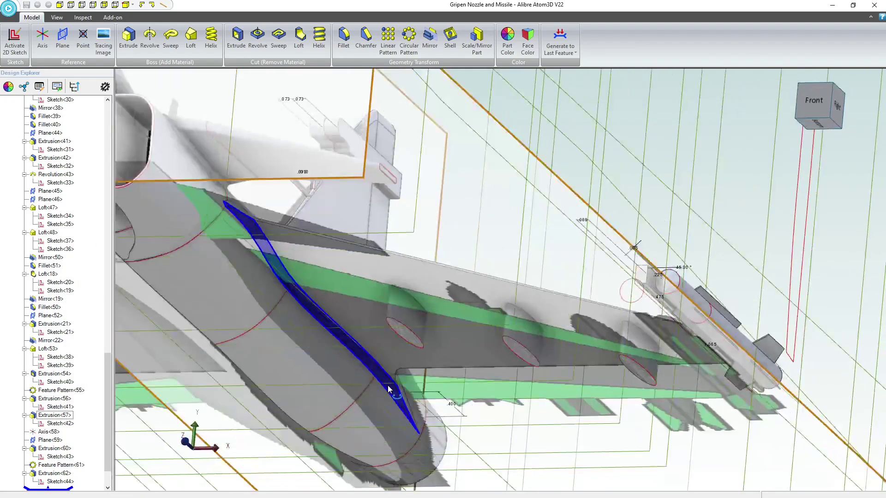
scroll(388, 389, "up", 2)
scroll(40, 472, "down", 2)
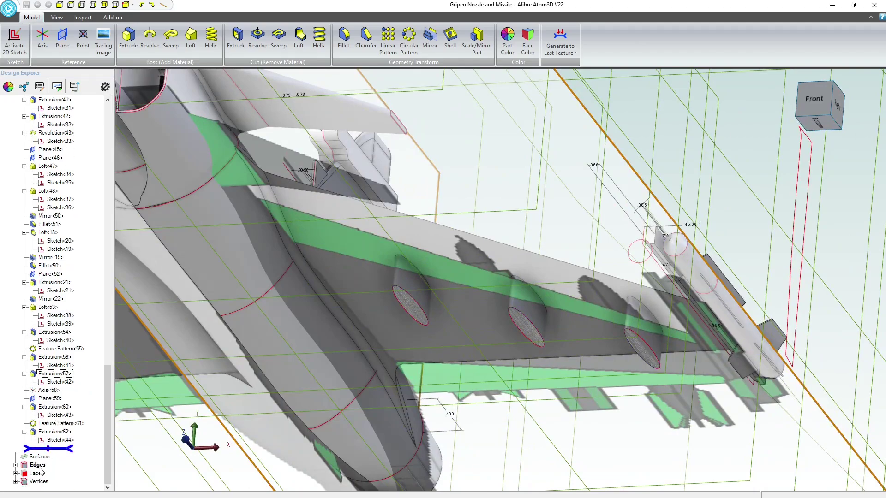
right_click(47, 442)
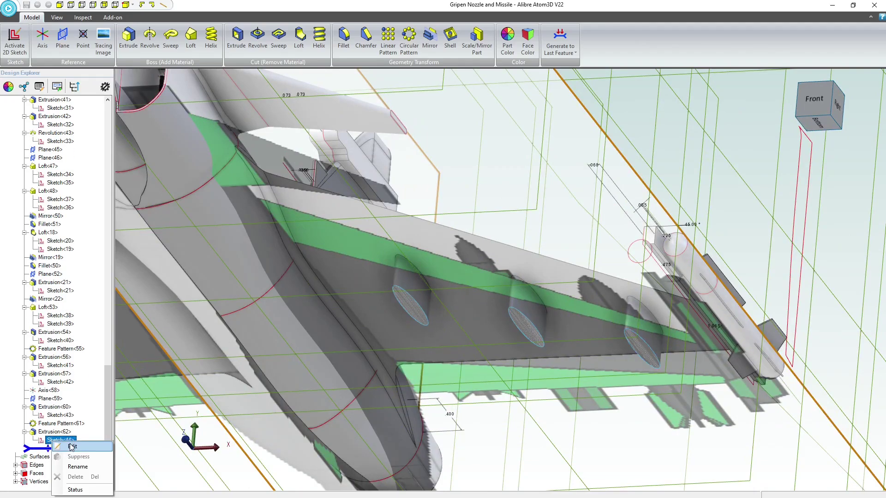
left_click(71, 447)
Dimension the horizontal distance between the middle and outboard ellipse centres as 0.49"
scroll(563, 189, "up", 3)
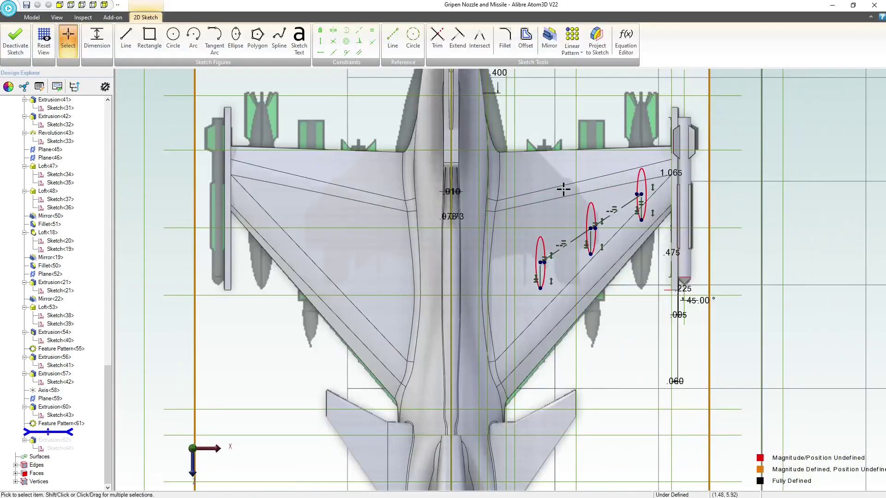
scroll(608, 245, "up", 3)
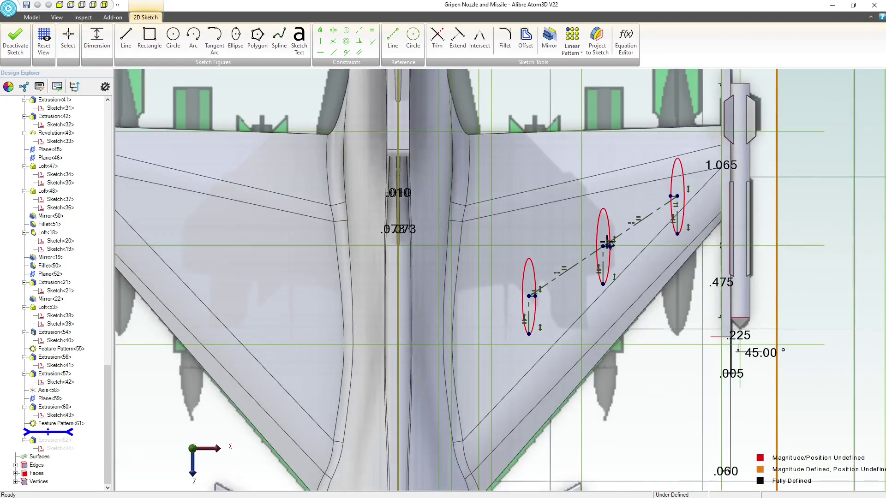
left_click(677, 196)
left_click(622, 98)
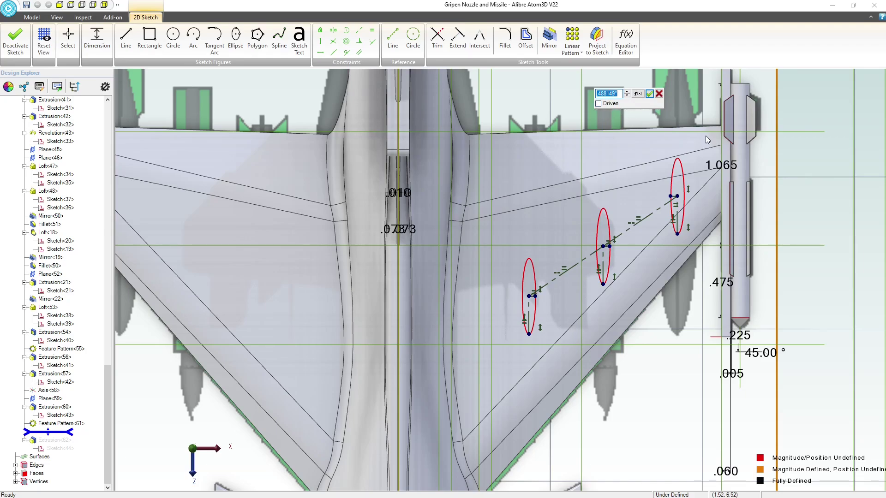
type("0.")
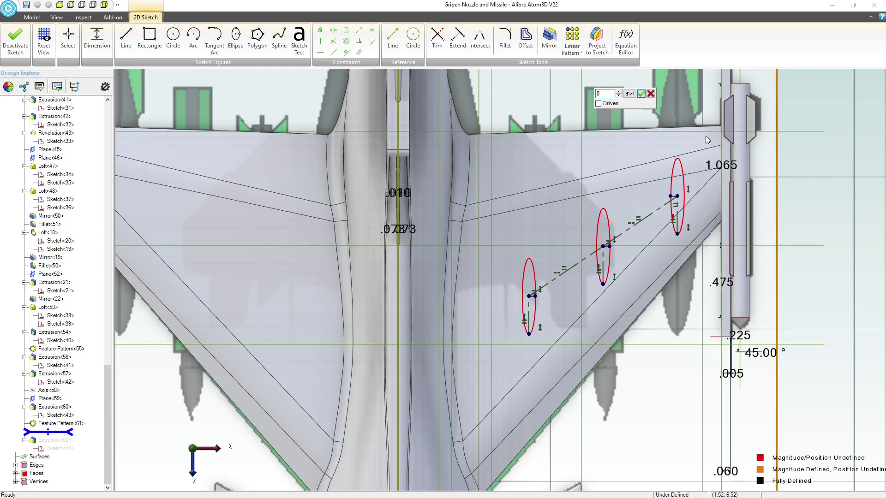
type("49")
key("Return")
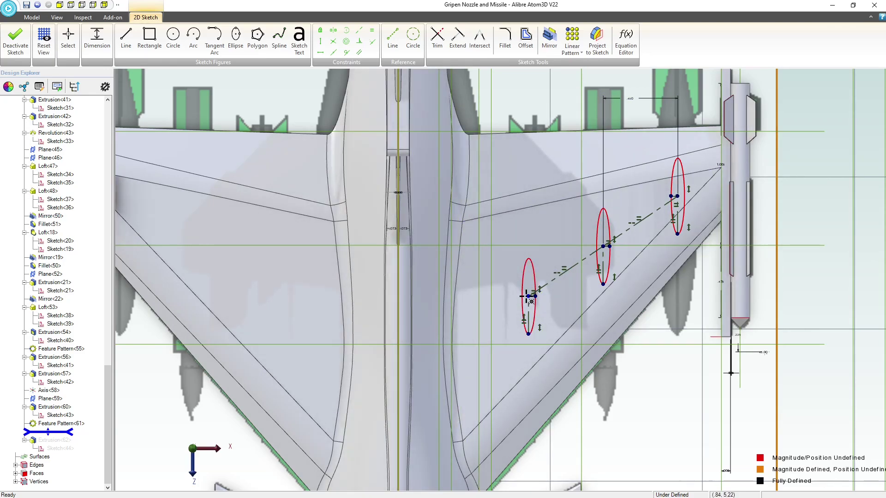
Dimension the horizontal distance from the origin to the inboard ellipse centre as 0.85" and exit the sketch
scroll(481, 241, "down", 5)
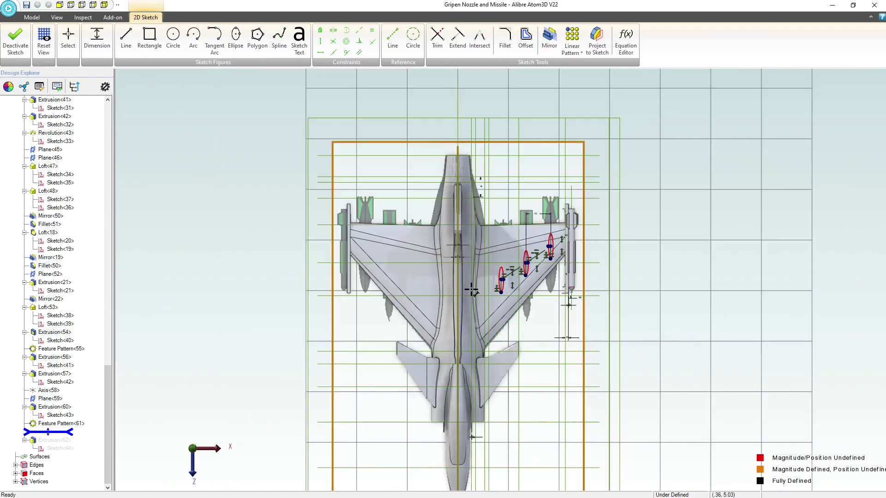
scroll(474, 326, "down", 1)
scroll(467, 449, "down", 1)
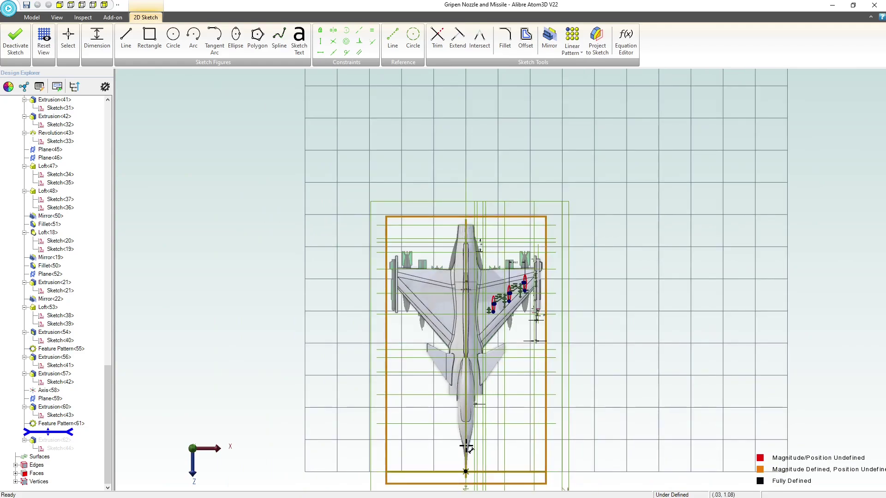
left_click(466, 471)
left_click(484, 250)
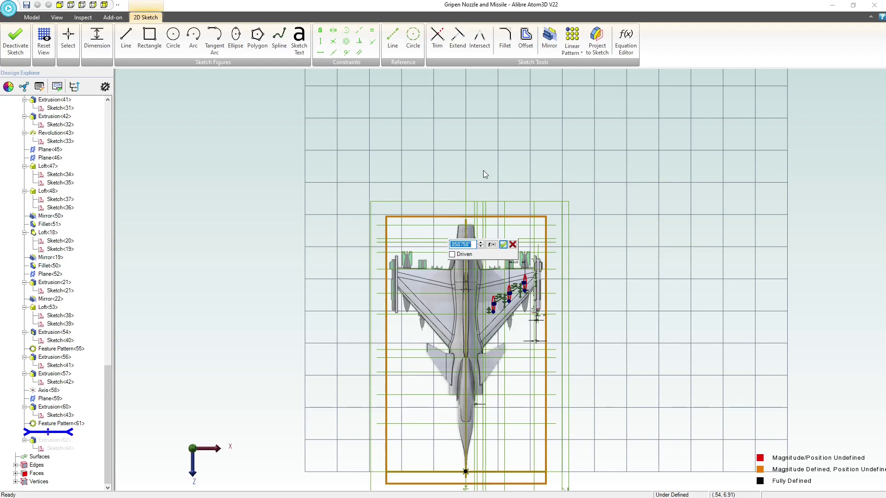
type(".85")
key("Return")
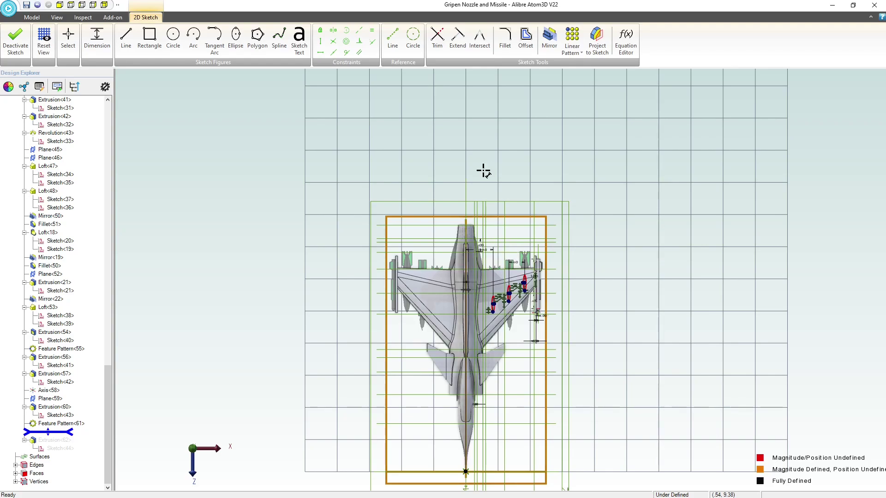
scroll(501, 304, "up", 6)
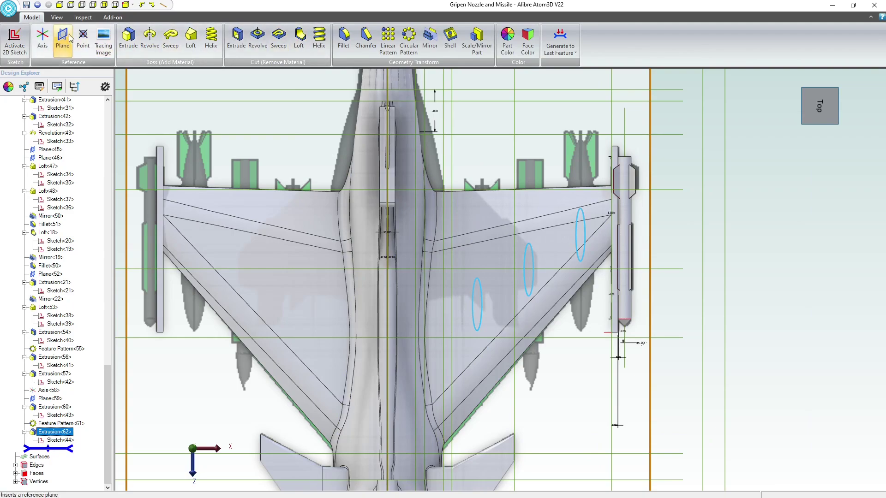
Start inserting a reference plane and clear the preselected Z-Axis from its geometry selection
left_click(315, 148)
scroll(316, 147, "down", 2)
scroll(333, 134, "down", 5)
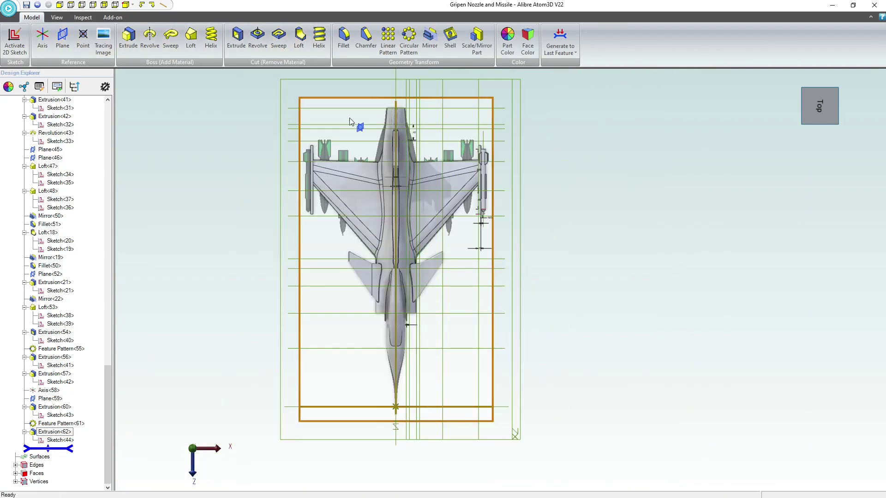
left_click(396, 84)
middle_click_drag(338, 166, 331, 252)
left_click(389, 149)
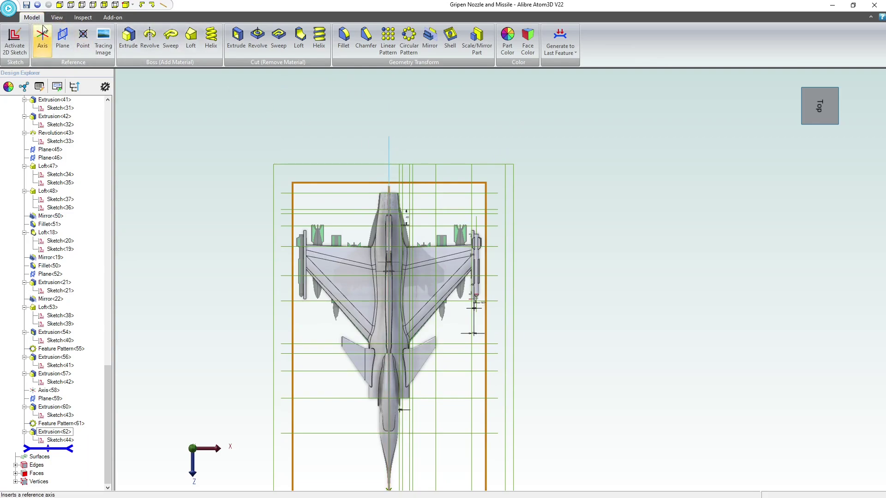
left_click(62, 37)
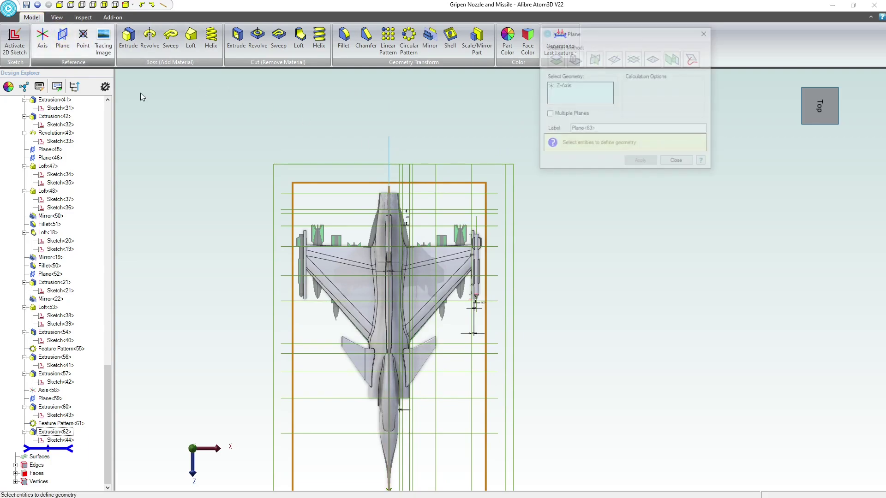
right_click(586, 99)
left_click(614, 111)
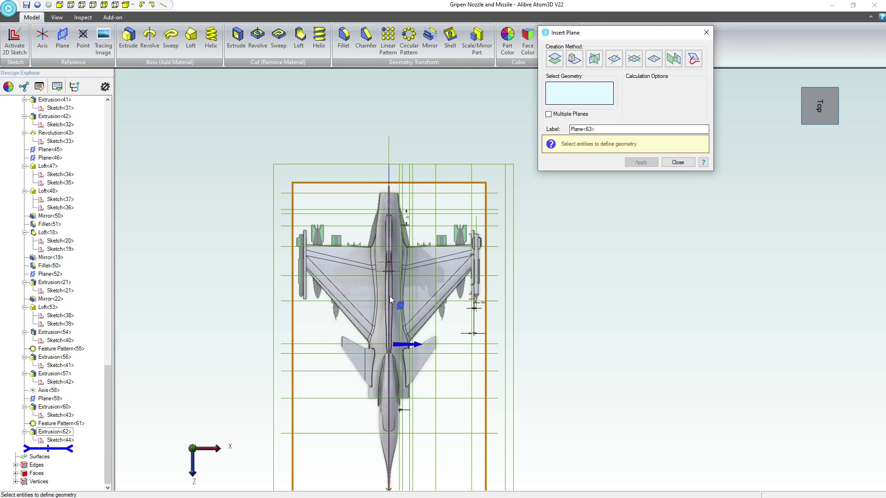
left_click(389, 141)
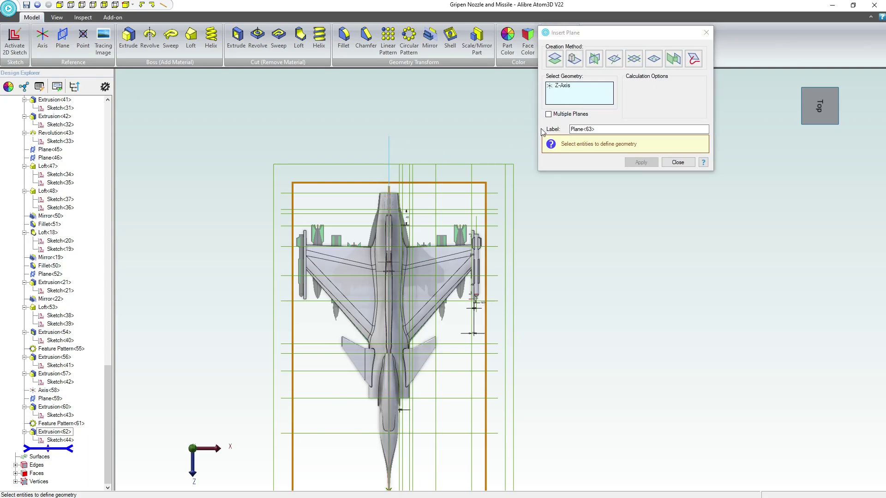
right_click(563, 92)
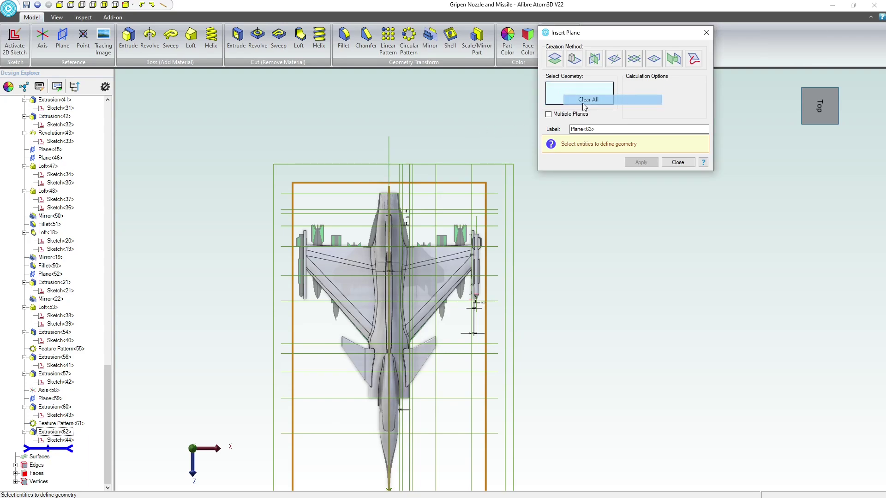
left_click(614, 111)
Create a reference plane offset 0.85" from the YZ-Plane, through the inboard elliptical boss
scroll(365, 143, "down", 1)
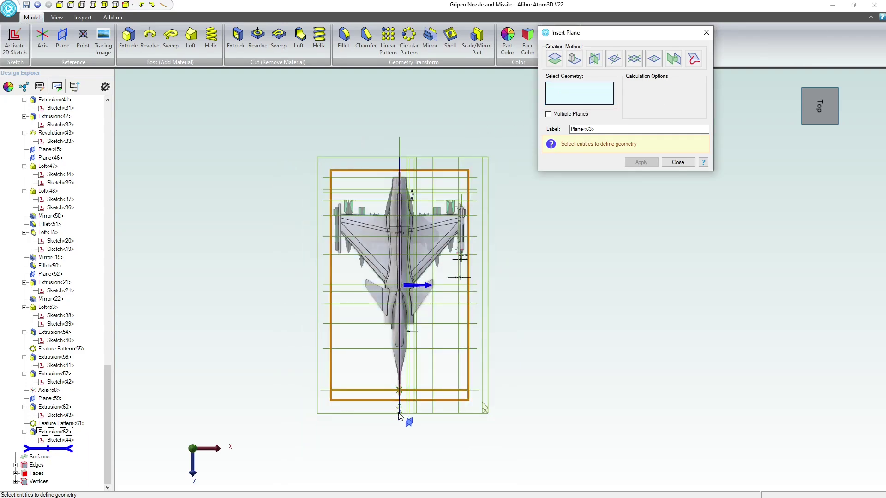
middle_click_drag(400, 417, 387, 415)
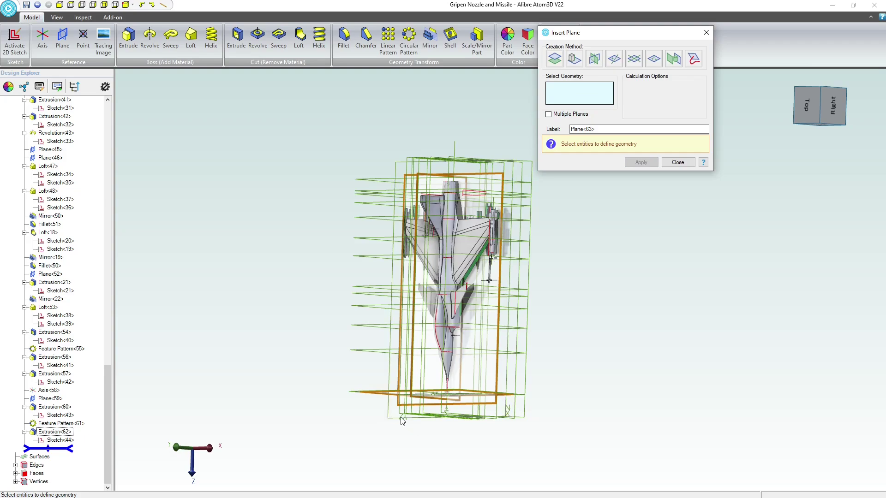
scroll(402, 421, "up", 2)
left_click(346, 411)
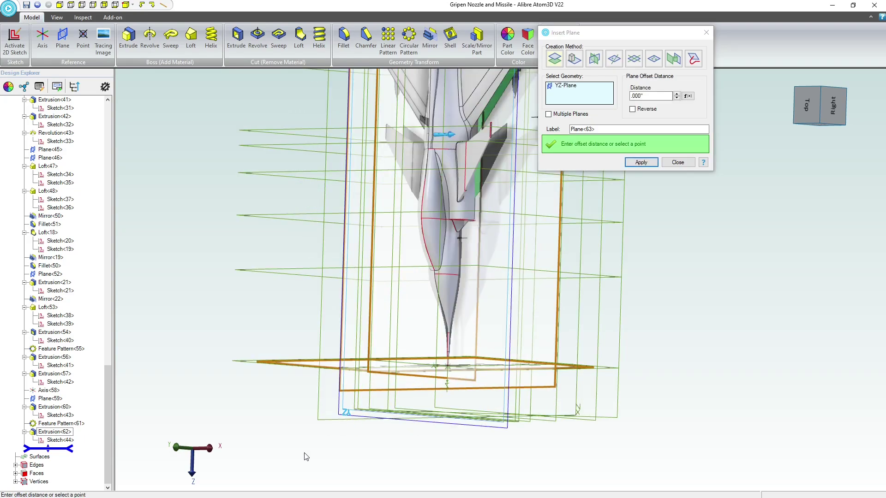
scroll(304, 456, "down", 1)
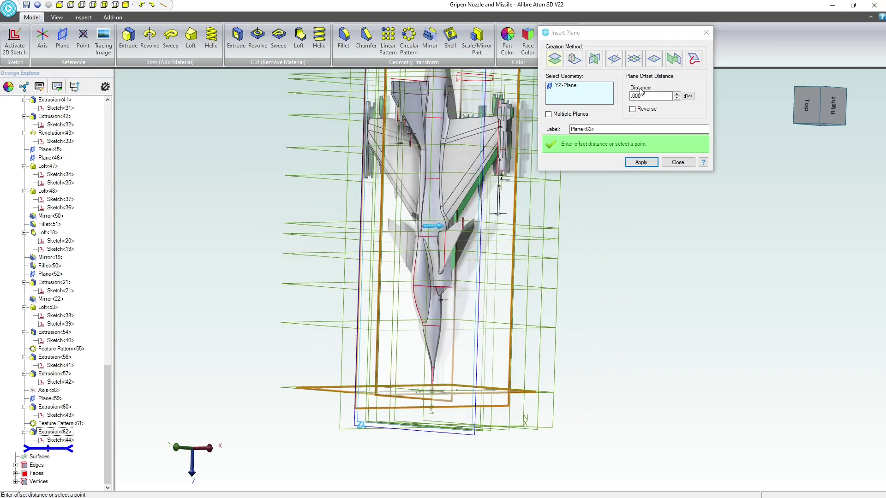
left_click(650, 95)
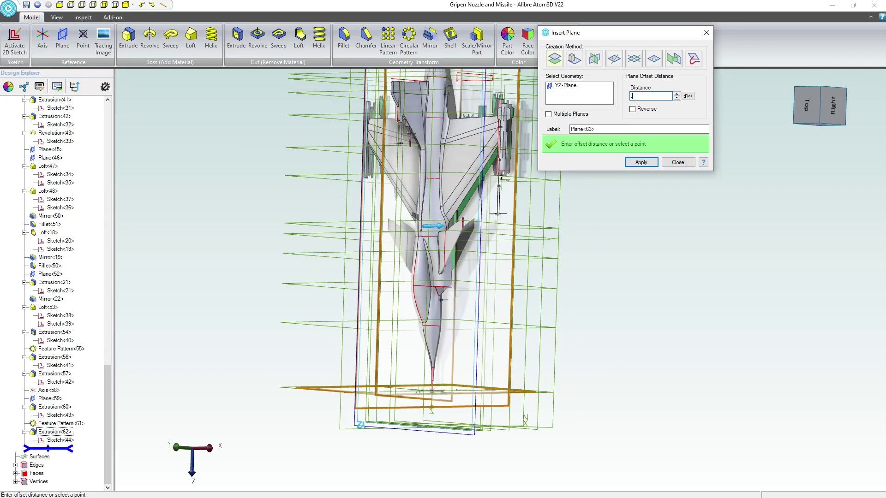
left_click(820, 124)
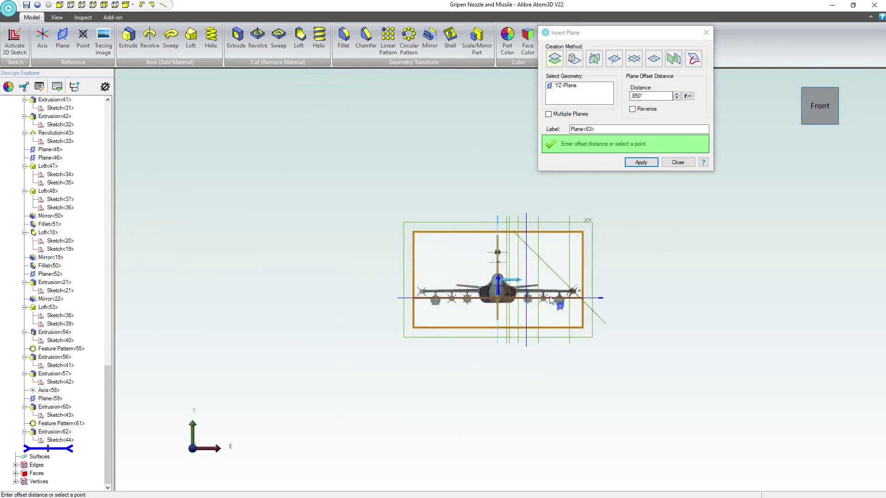
scroll(533, 290, "up", 5)
scroll(528, 293, "up", 5)
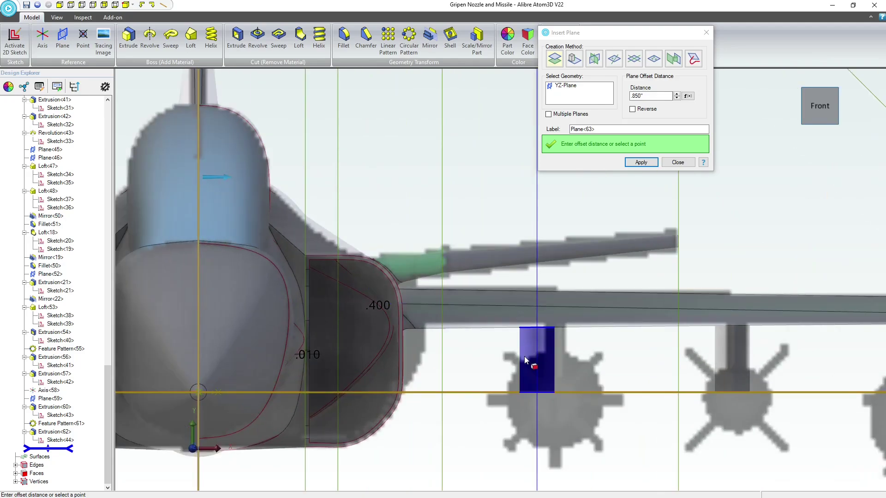
scroll(480, 359, "down", 5)
left_click(641, 162)
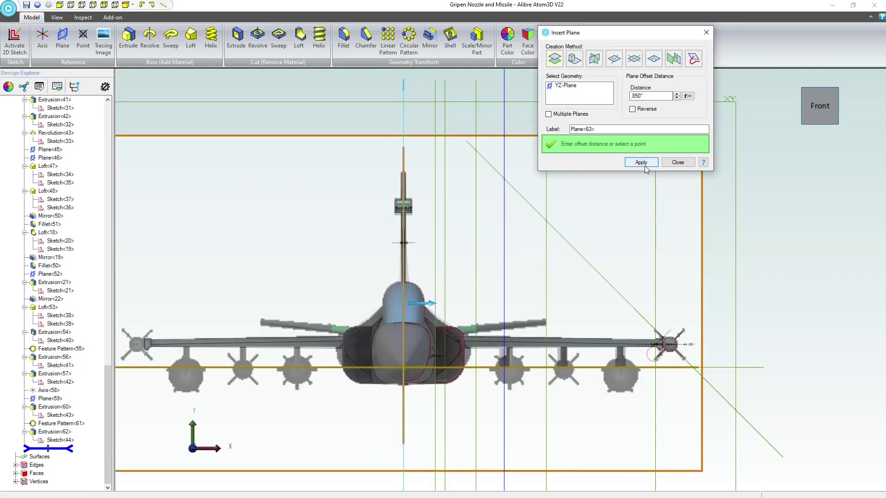
scroll(456, 290, "down", 5)
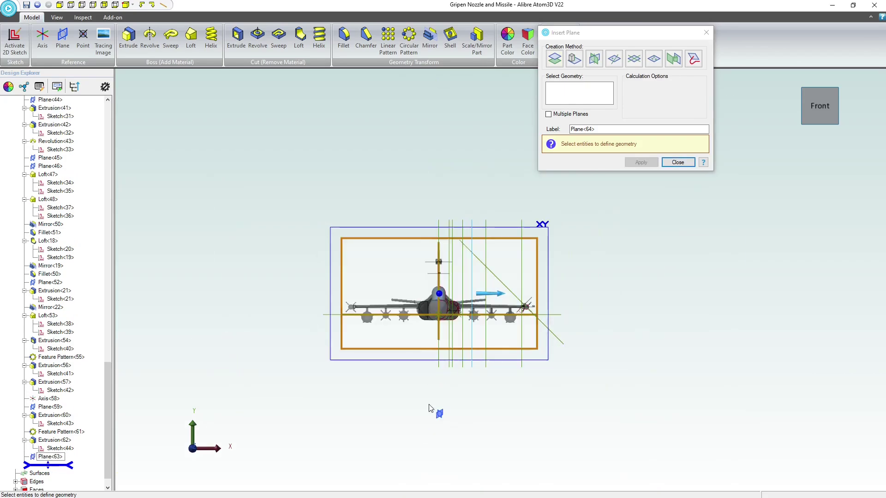
Create a reference plane offset 0.49" outboard from the inboard pylon's plane, with one additional copy at 0.49" spacing
key("Escape")
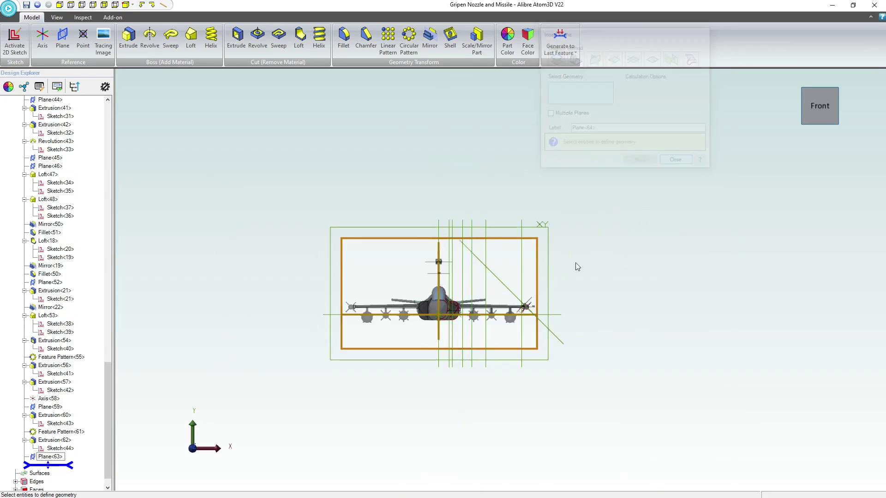
scroll(415, 331, "up", 5)
scroll(498, 287, "up", 6)
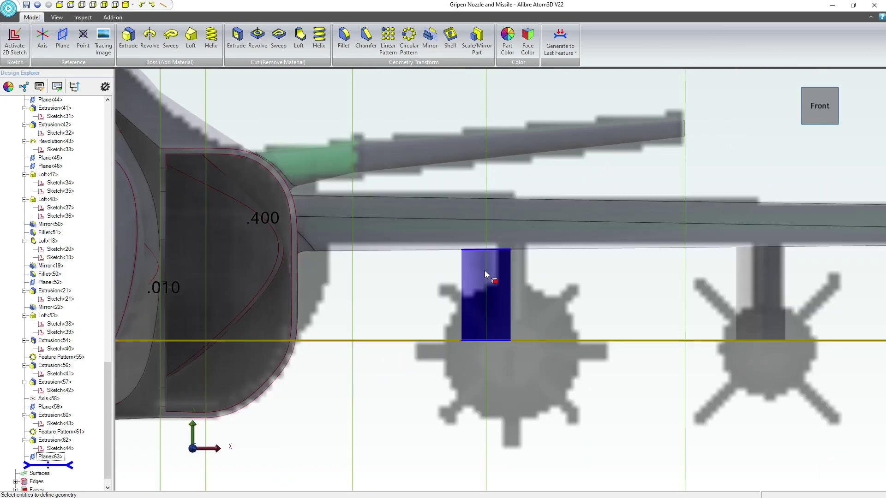
left_click(487, 162)
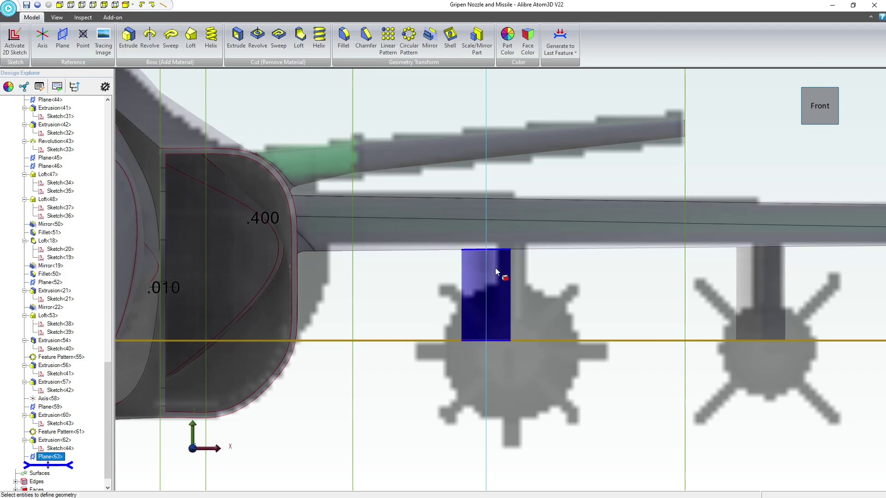
scroll(409, 356, "down", 3)
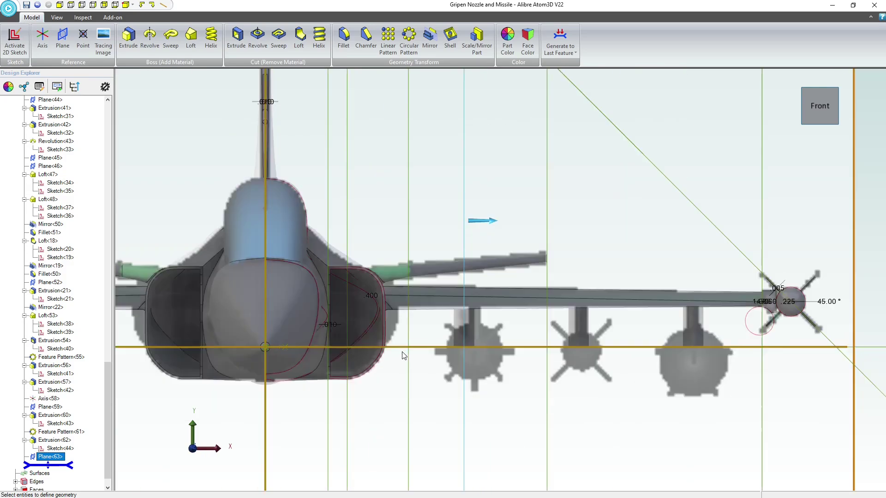
scroll(408, 363, "down", 3)
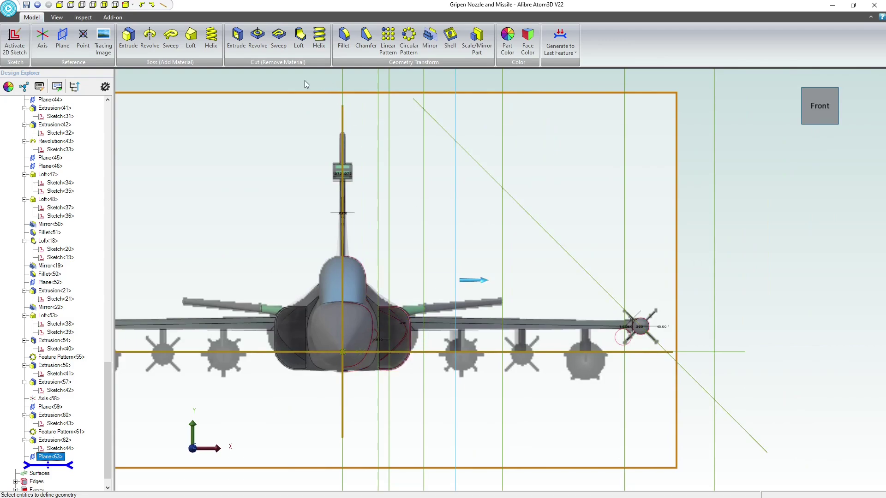
left_click(62, 40)
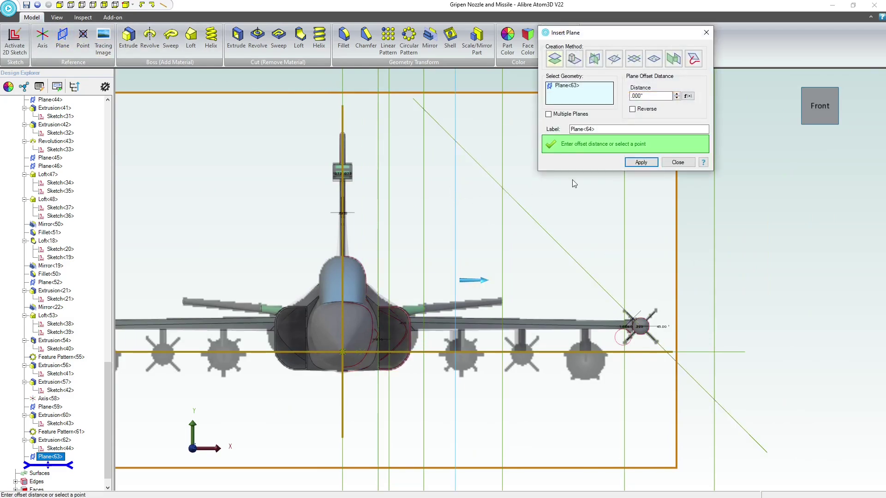
left_click(649, 96)
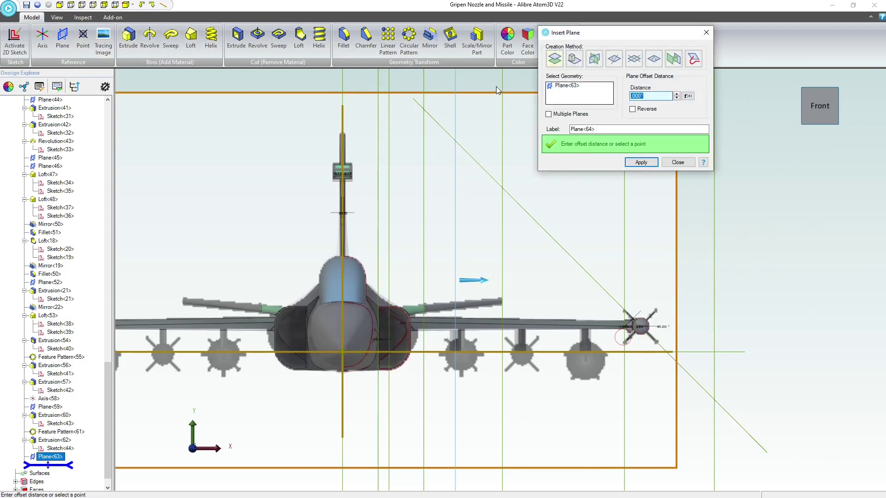
type("0.49")
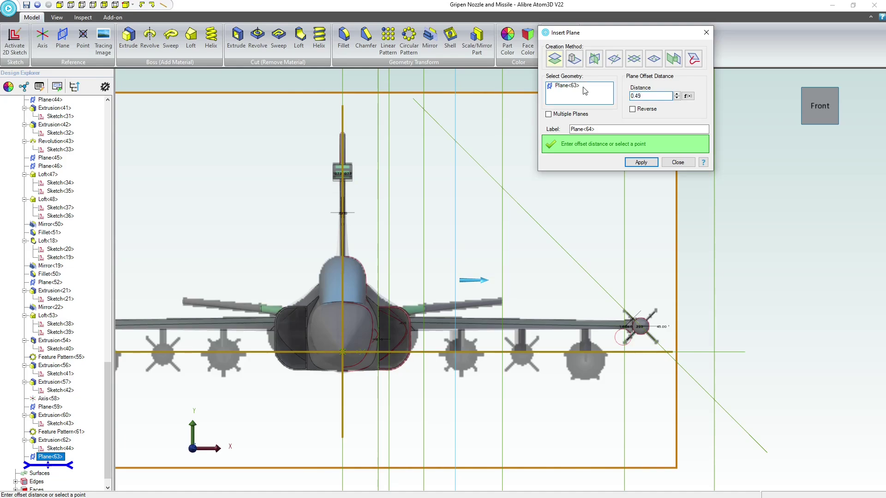
left_click(549, 114)
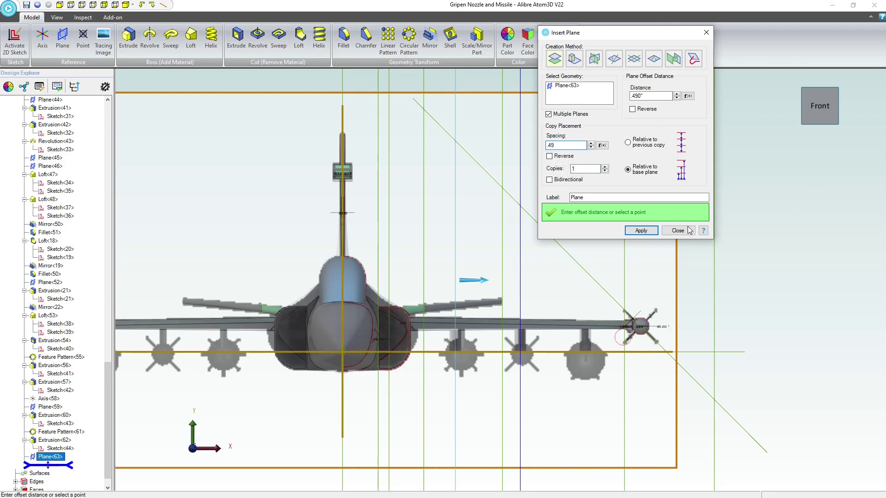
left_click(639, 230)
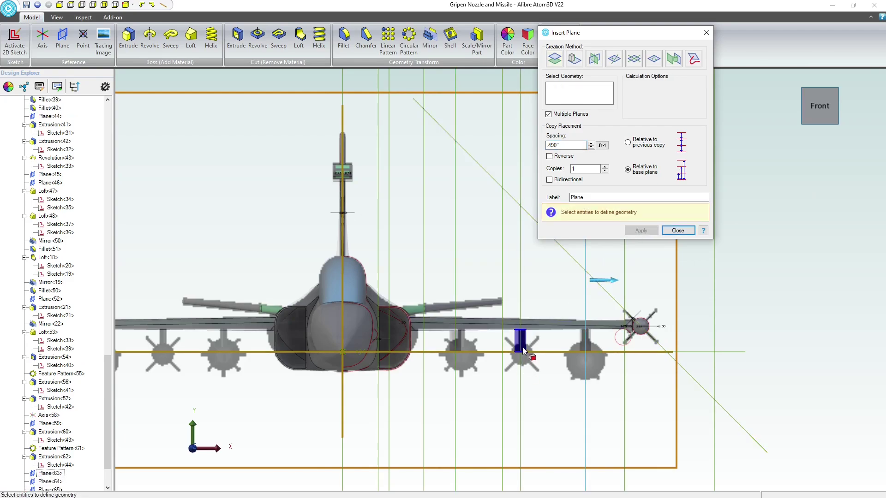
left_click(675, 231)
Start a sketch on the outboard pylon's plane, draw a long thin rectangle beneath the wing, and stretch its rear corner aft
scroll(459, 340, "up", 2)
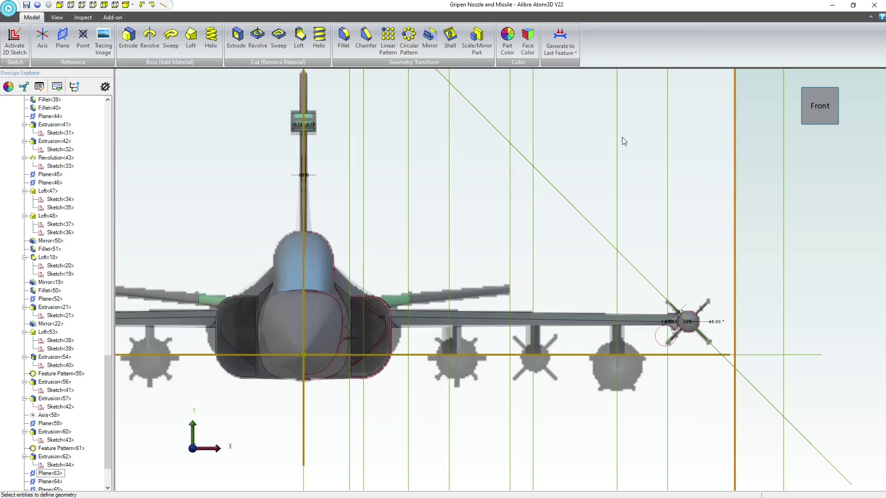
left_click(13, 40)
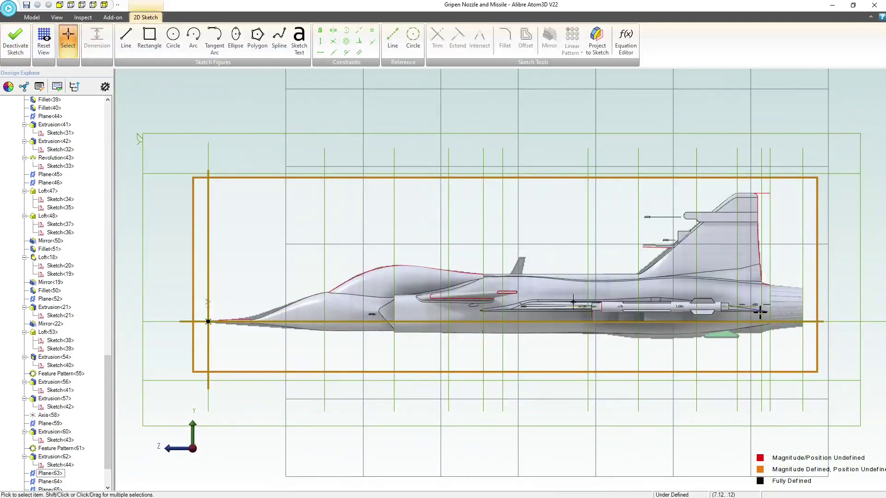
scroll(758, 313, "up", 4)
scroll(694, 349, "up", 1)
mouse_move(694, 349)
middle_mouse_down()
mouse_move(419, 346)
mouse_move(443, 358)
middle_mouse_up()
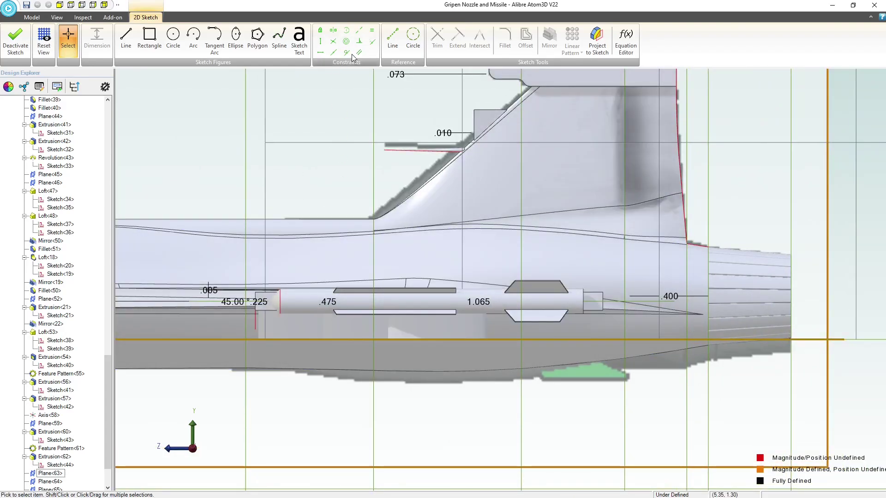
left_click(280, 42)
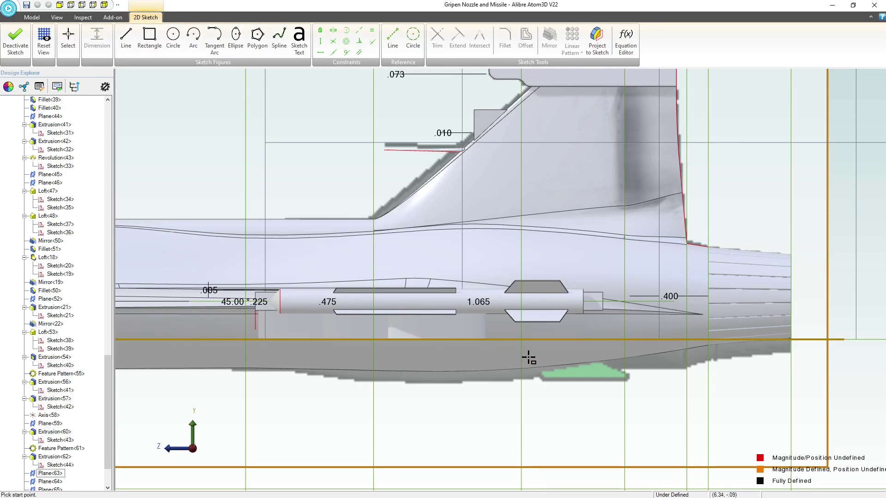
left_click(528, 358)
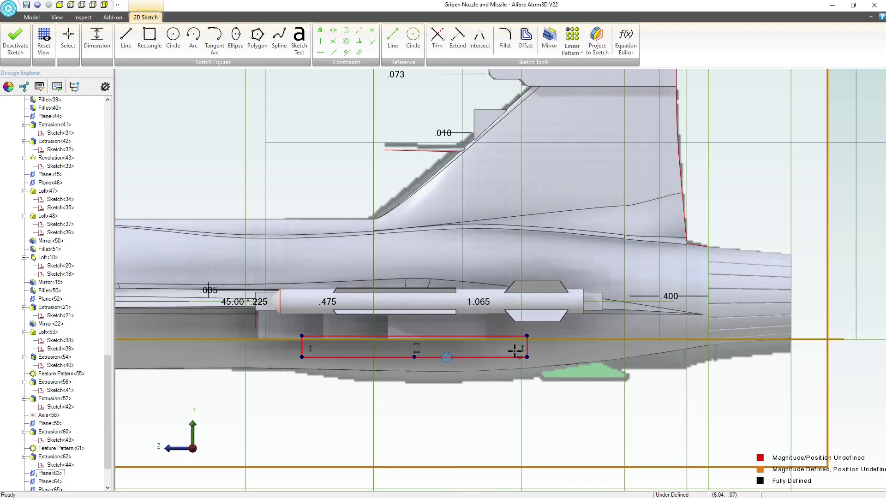
key("Escape")
left_click_drag(527, 357, 560, 333)
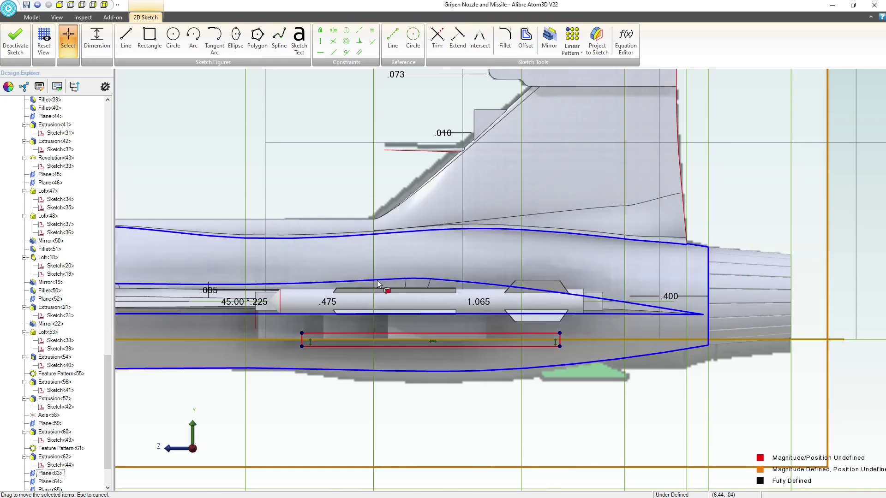
Extend the rectangle's front edge slightly forward, checking it against the weapon outline in the tracing image
middle_click_drag(386, 294, 386, 267)
scroll(386, 267, "down", 2)
scroll(386, 267, "down", 2)
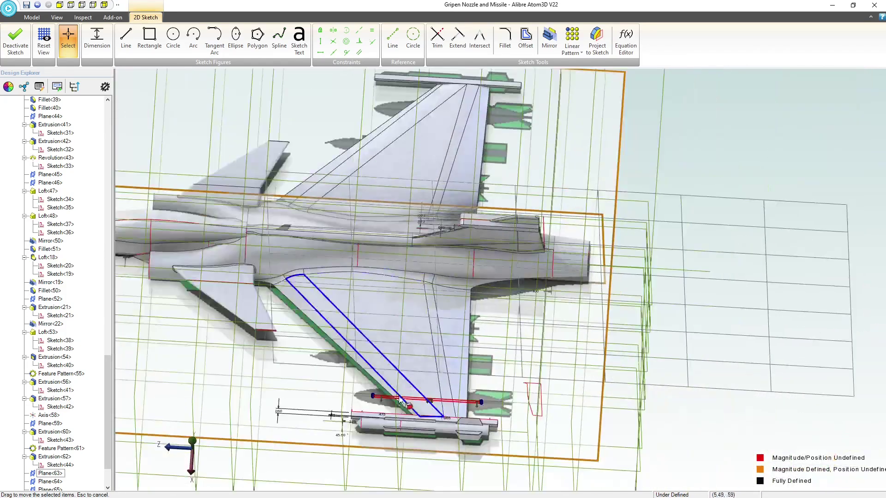
scroll(406, 417, "up", 2)
middle_click_drag(411, 427, 407, 389)
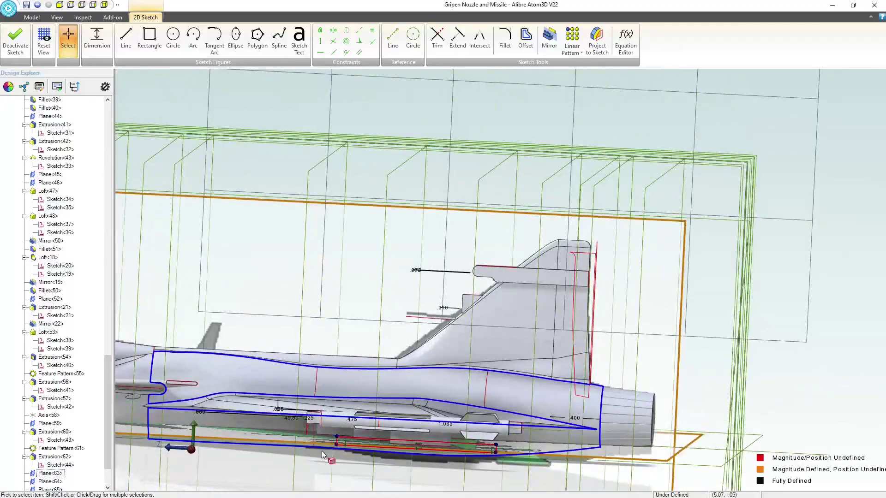
scroll(322, 450, "up", 3)
left_click_drag(293, 428, 286, 428)
Convert the rectangle's front vertical edge to a reference figure
scroll(306, 449, "up", 3)
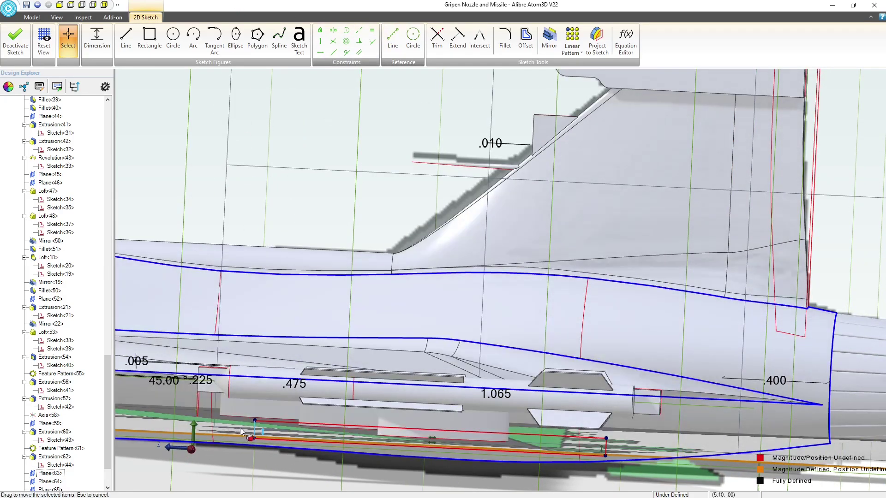
right_click(254, 430)
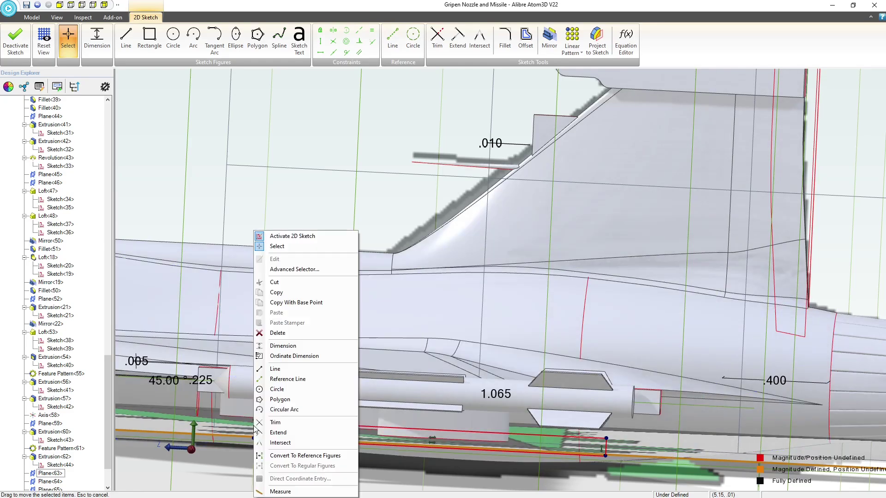
left_click(291, 456)
scroll(388, 425, "down", 4)
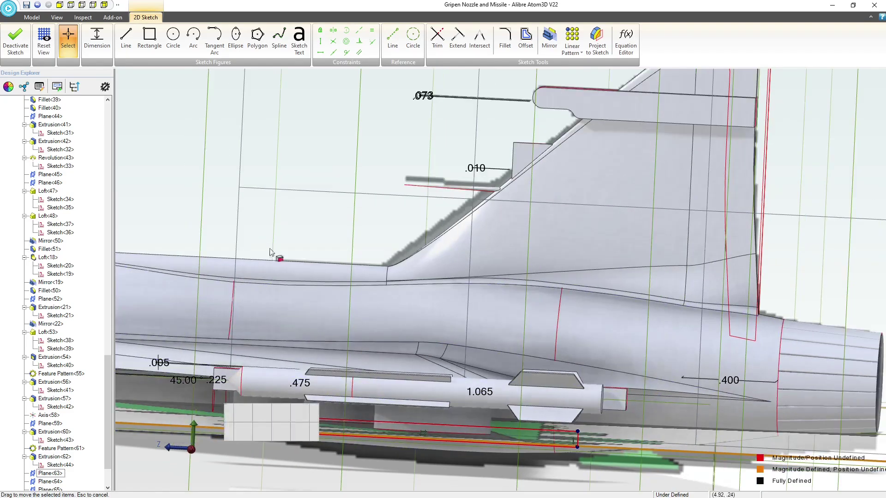
Sketch a nose arc of about 0.2" radius, centred below the rectangle's front edge, curving forward and down from its upper corner
scroll(387, 388, "up", 5)
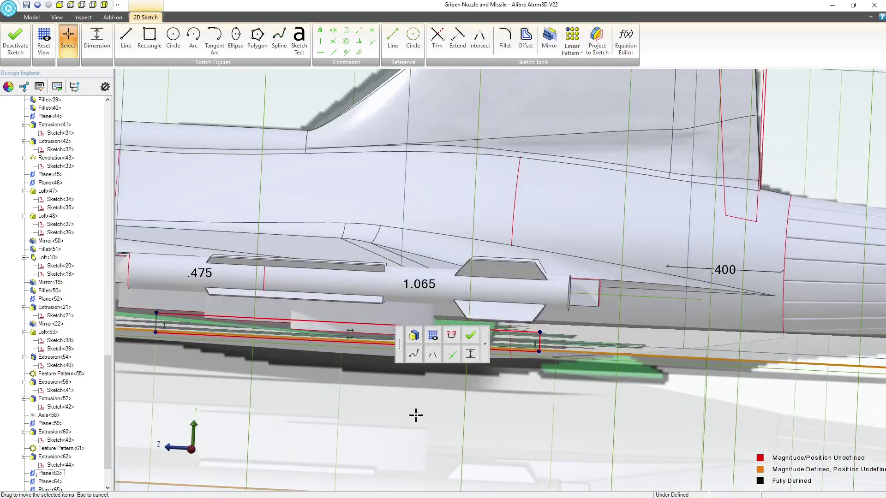
scroll(344, 336, "up", 1)
middle_click_drag(341, 336, 537, 359)
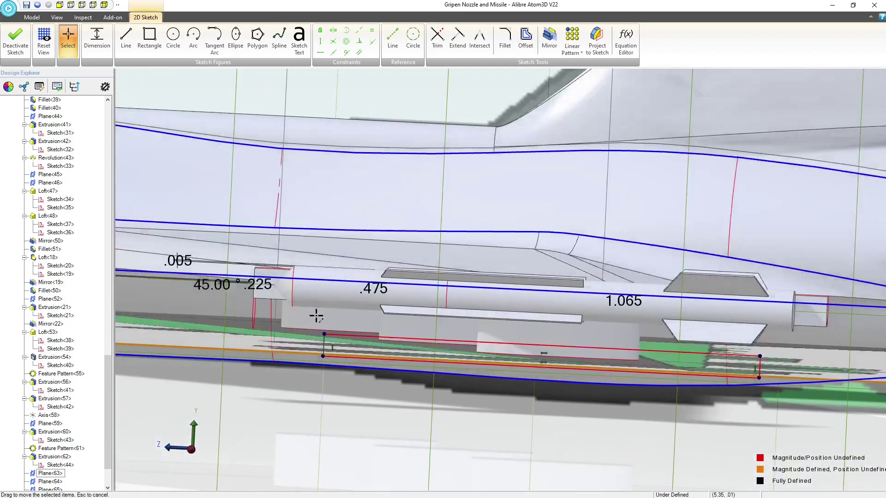
left_click(194, 37)
left_click(316, 396)
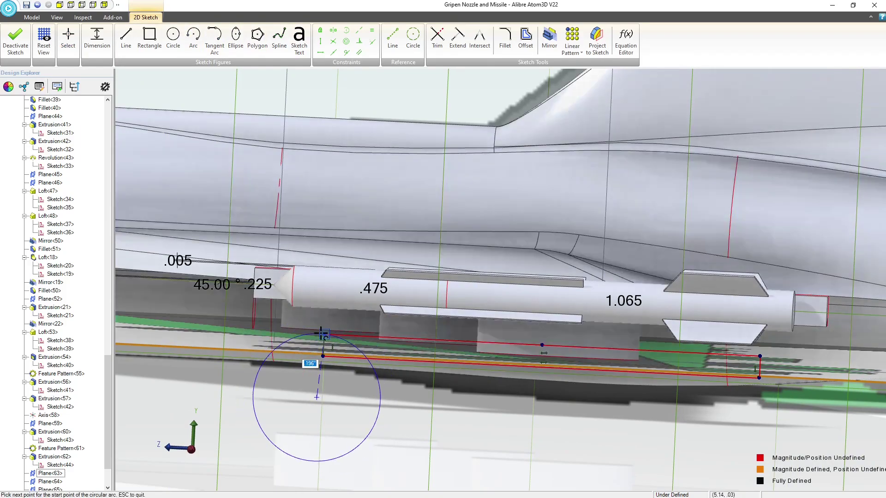
left_click(324, 334)
left_click(274, 350)
Close the nose with a line from the arc's front end to the rectangle's lower front corner and constrain it horizontal
left_click(126, 37)
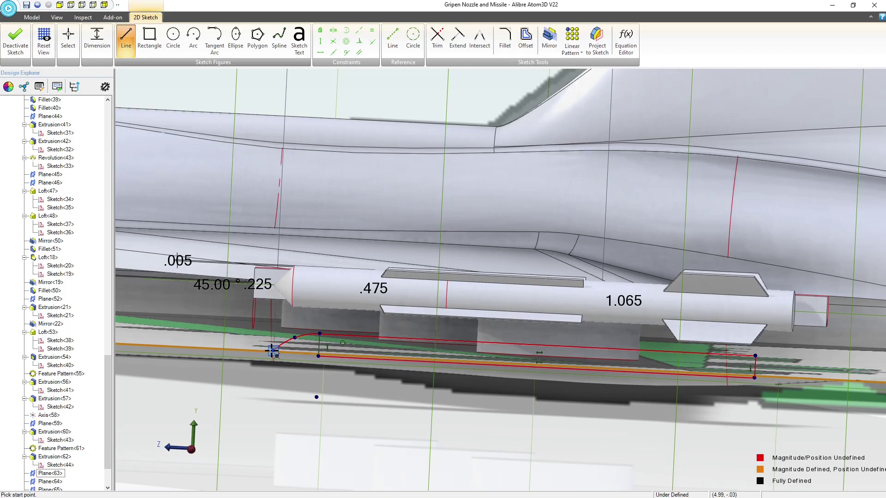
left_click(273, 350)
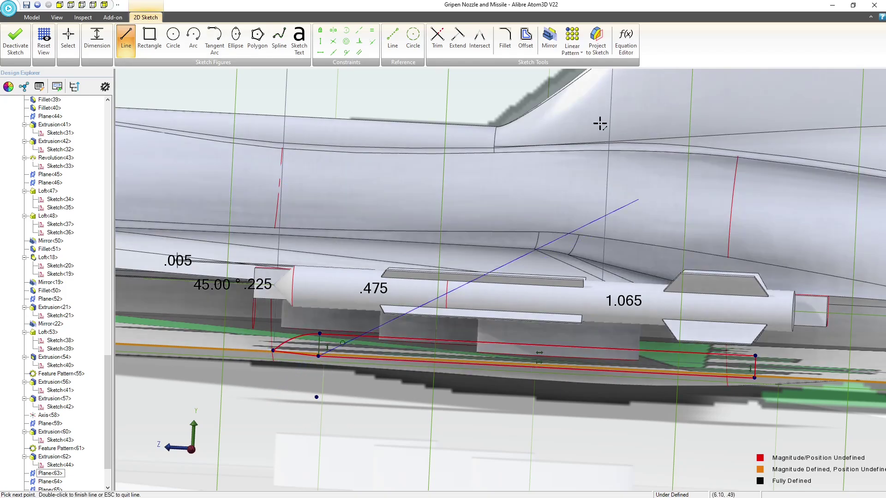
key("Escape")
key("Escape")
left_click(44, 42)
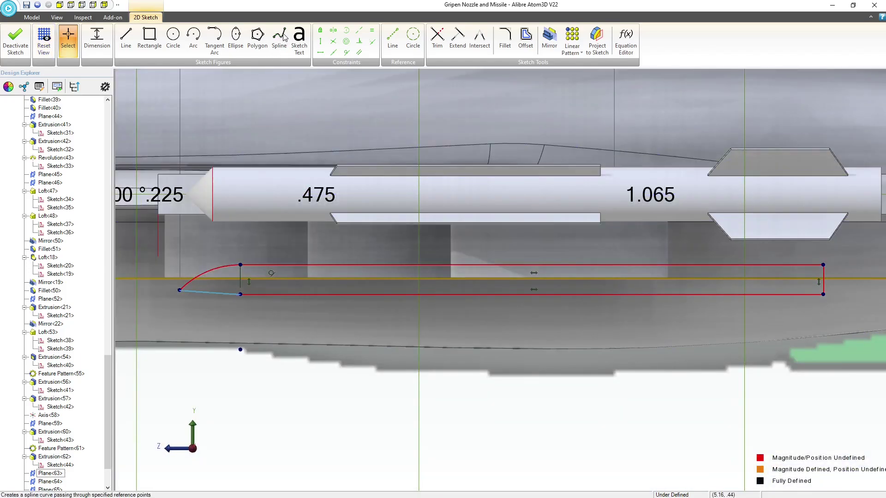
left_click(320, 52)
key("Escape")
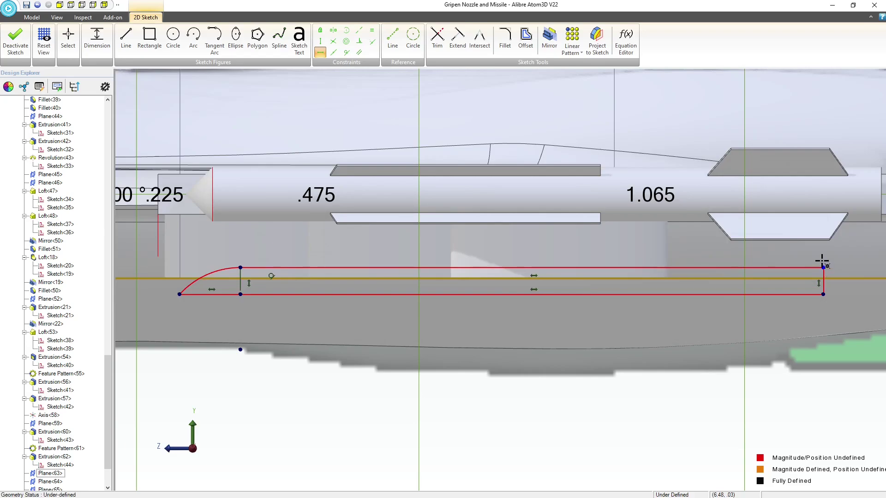
Raise the profile's upper and lower rear corners so the whole body sits just above the horizontal reference plane
left_click(823, 266)
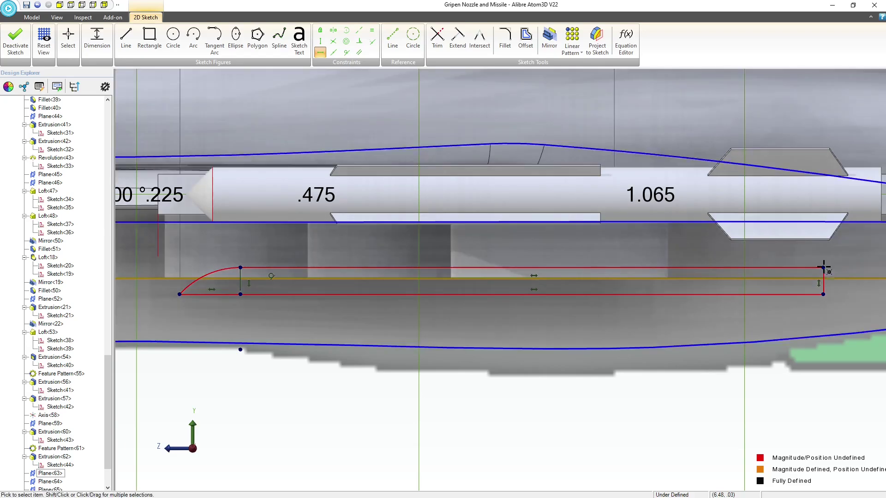
key("Escape")
left_click_drag(823, 267, 822, 253)
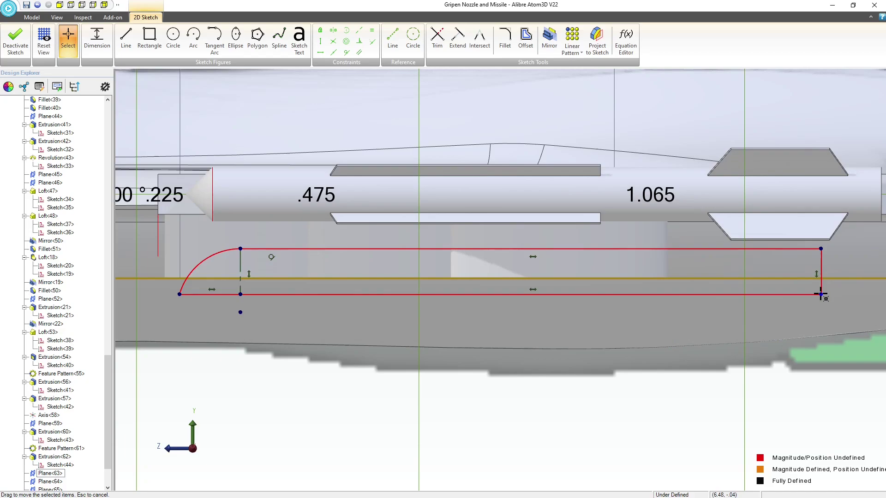
left_click_drag(821, 294, 822, 272)
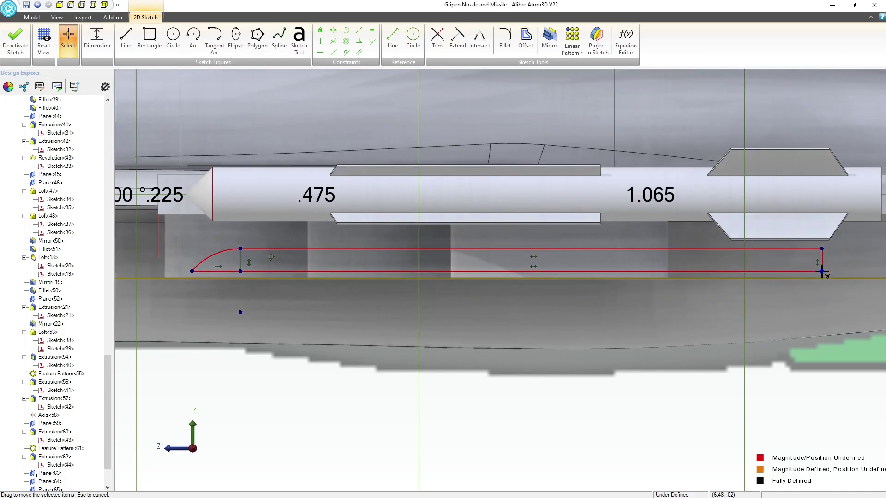
Try to constrain the nose arc's centre point vertically in line with the arc's upper endpoint
scroll(568, 244, "down", 2)
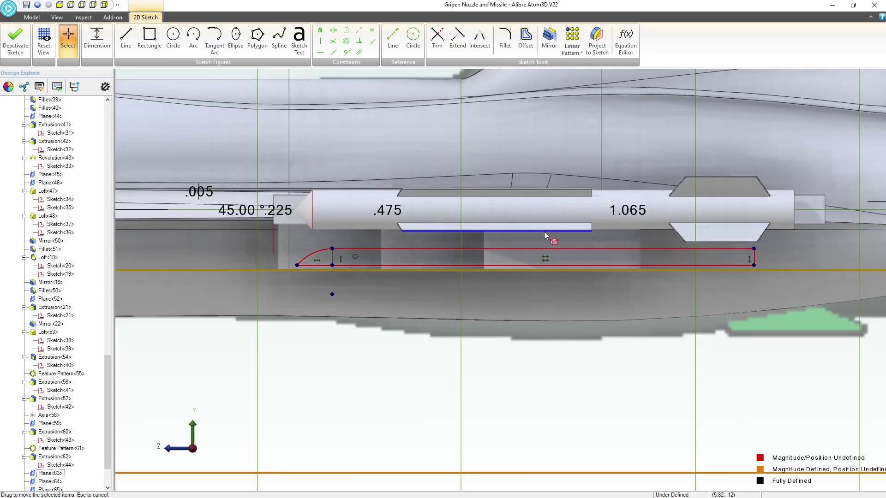
mouse_move(546, 232)
middle_mouse_down()
mouse_move(556, 264)
mouse_move(549, 244)
middle_mouse_up()
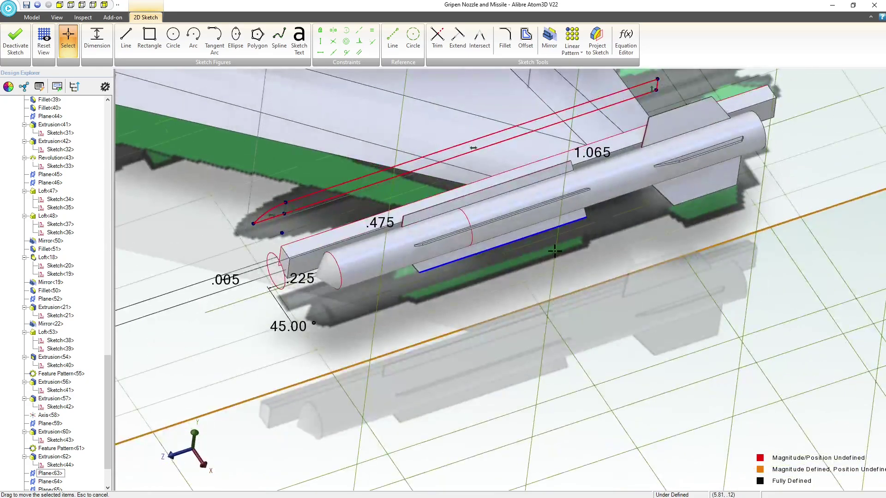
middle_click_drag(290, 251, 230, 160)
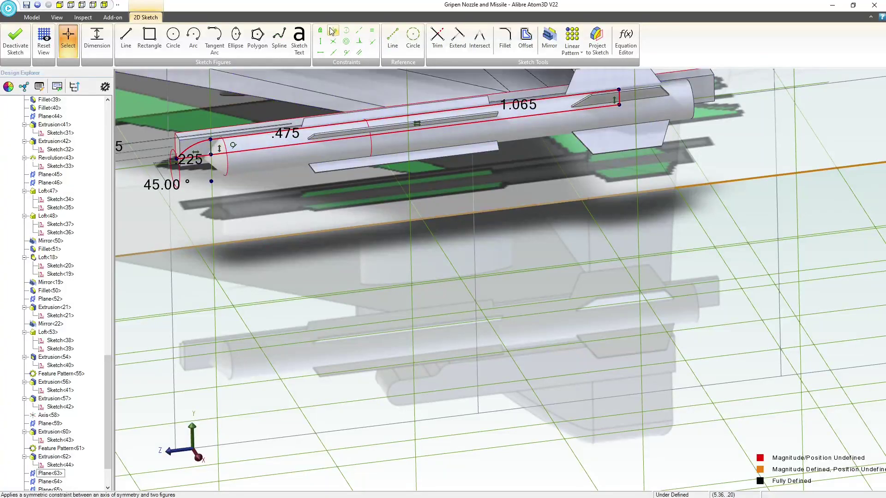
left_click(211, 140)
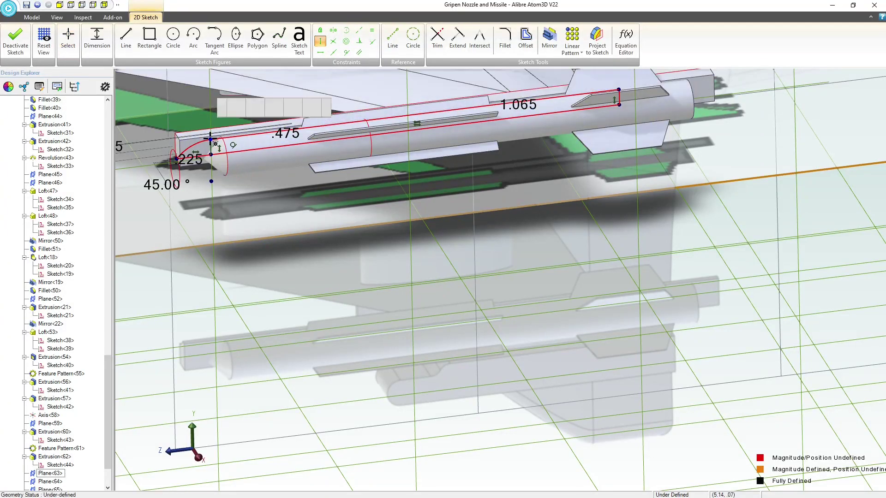
left_click(211, 182)
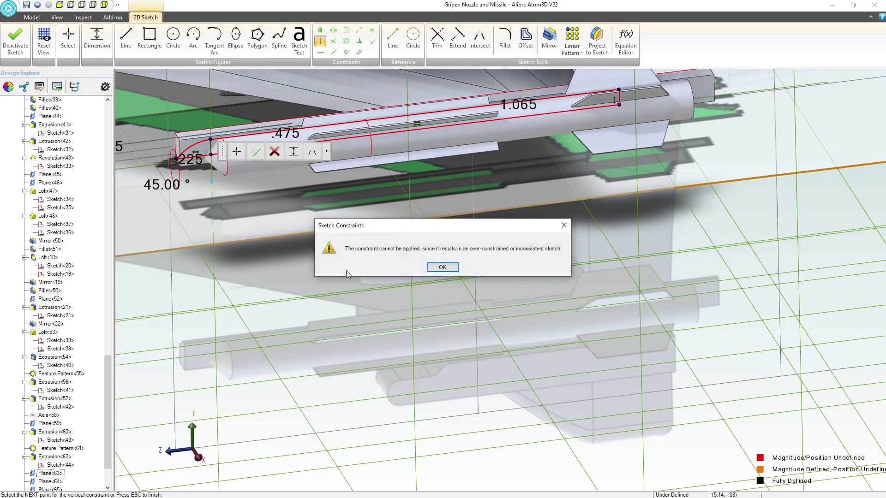
left_click(442, 268)
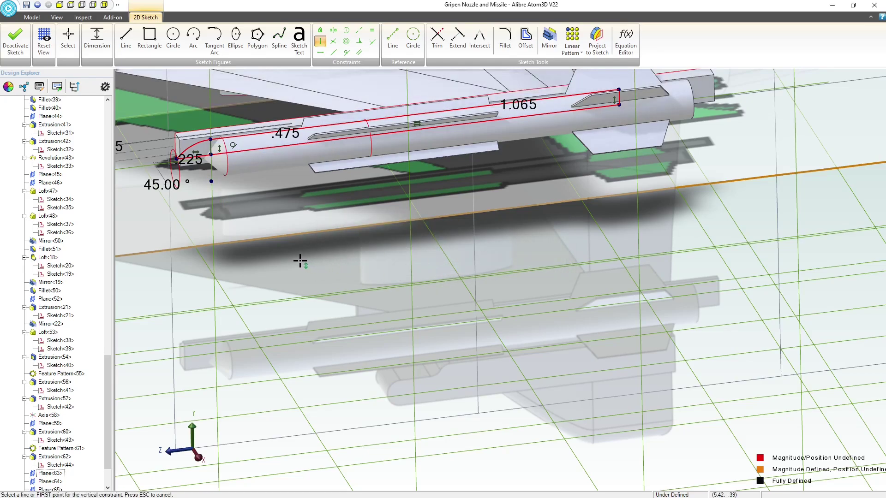
left_click(68, 40)
Finish the sketch and revolve the weapon profile 360° as a boss about its lower horizontal line
left_click(14, 43)
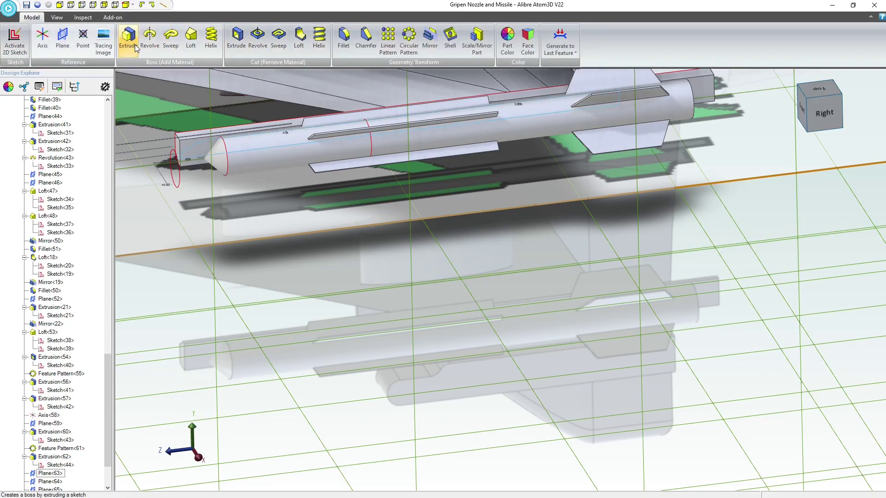
left_click(150, 39)
middle_click_drag(444, 197, 394, 209)
scroll(367, 353, "down", 3)
scroll(350, 133, "up", 3)
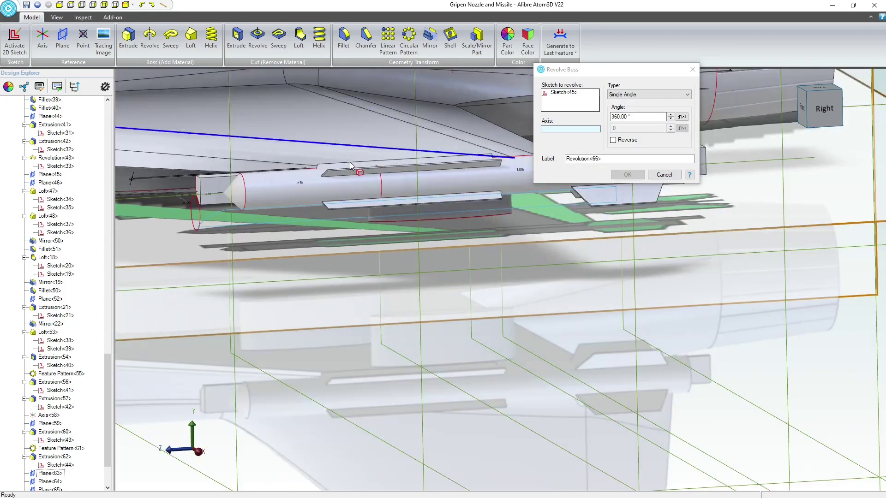
middle_click_drag(351, 166, 376, 202)
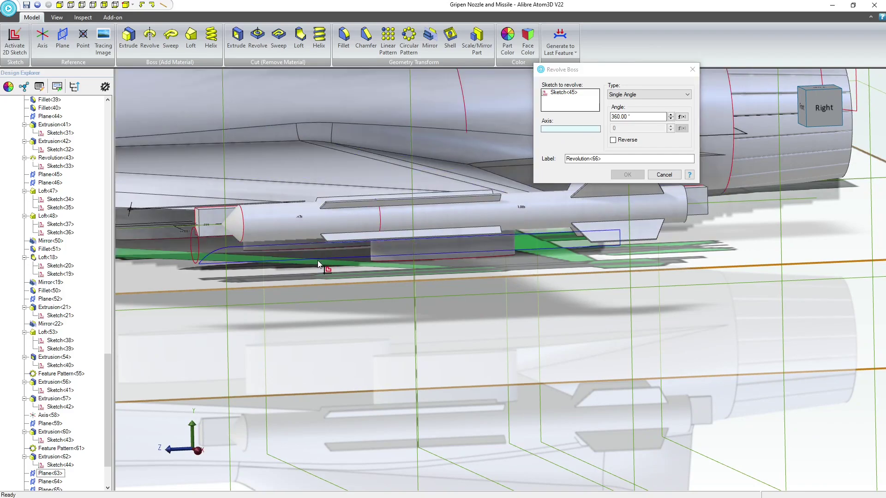
left_click(220, 267)
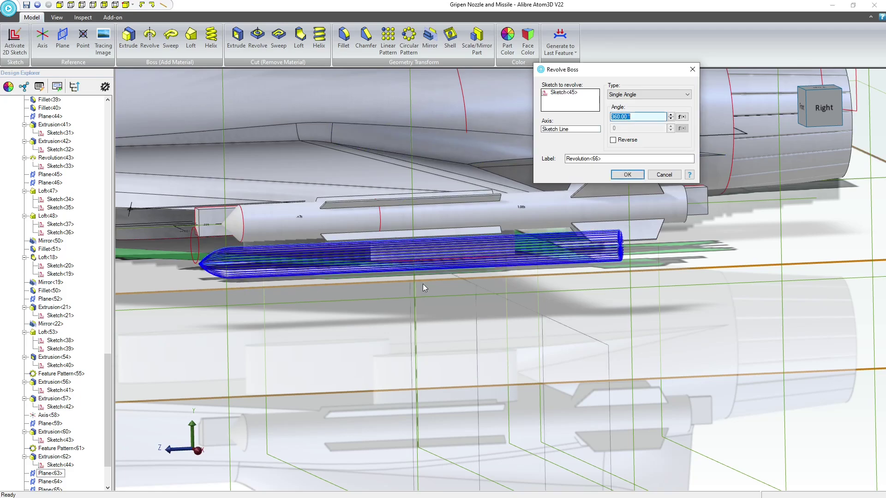
left_click(628, 175)
Insert a reference axis through the cylindrical body face of the revolved weapon
middle_click_drag(605, 203, 604, 222)
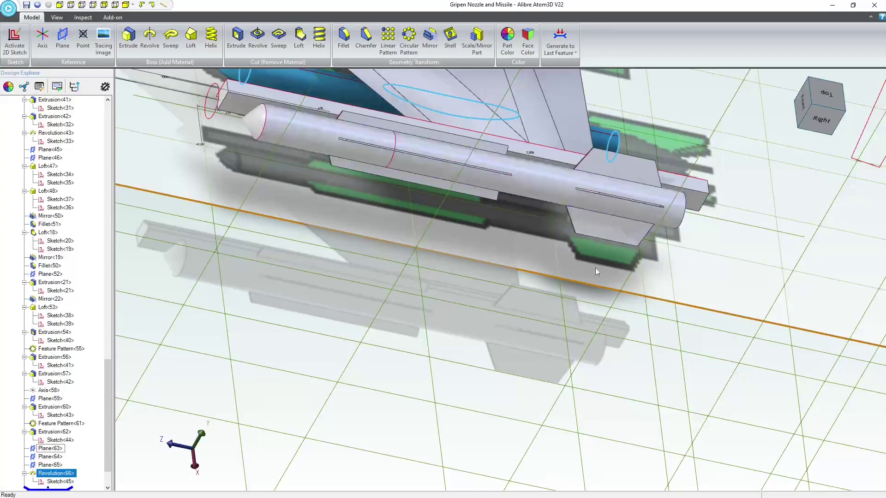
middle_click_drag(596, 271, 220, 222)
middle_click_drag(445, 96, 476, 180)
middle_click_drag(478, 180, 496, 196)
left_click(409, 198)
scroll(518, 179, "up", 1)
scroll(518, 179, "up", 2)
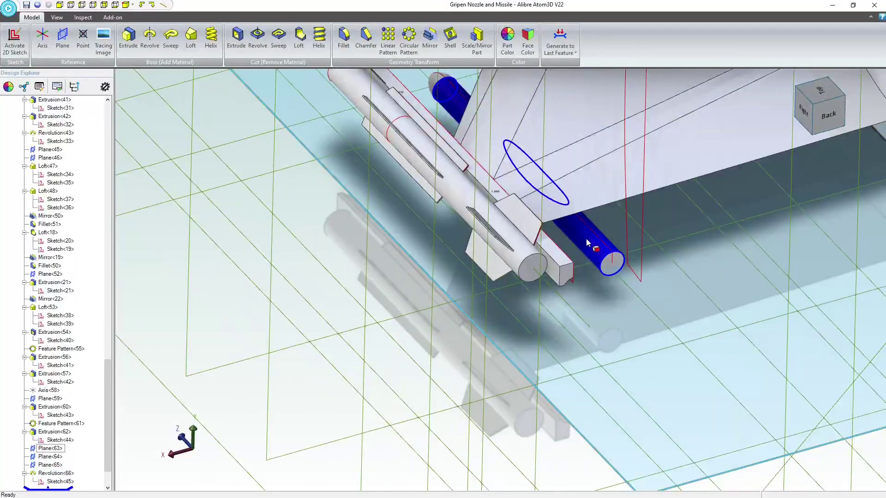
left_click(586, 240)
left_click(42, 39)
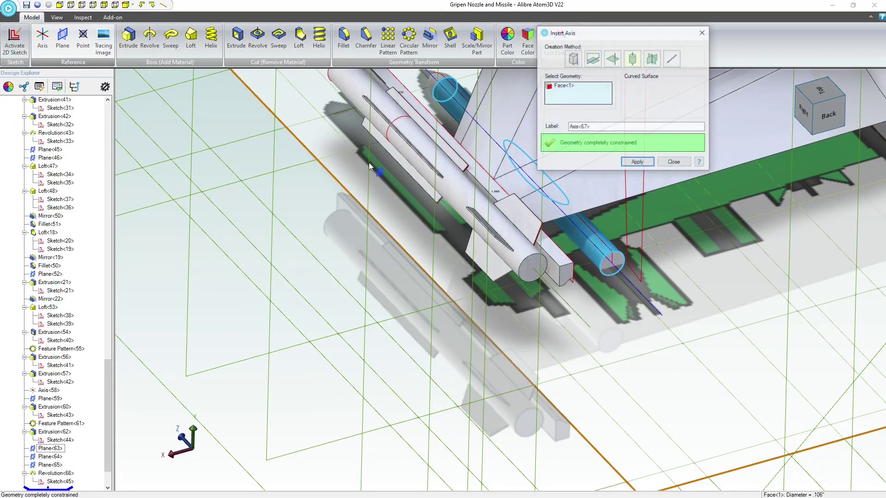
left_click(641, 163)
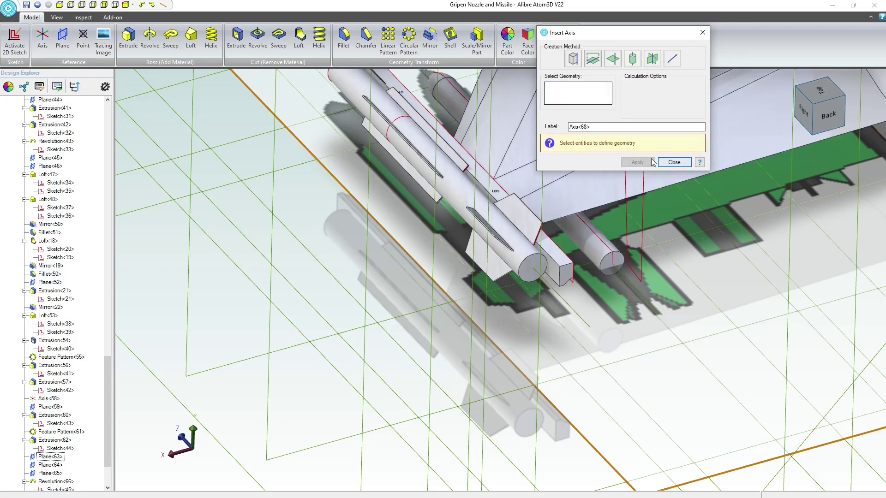
left_click(674, 162)
Insert an angled reference plane through the weapon's new axis, using the YZ-Plane as its angle reference
left_click(63, 39)
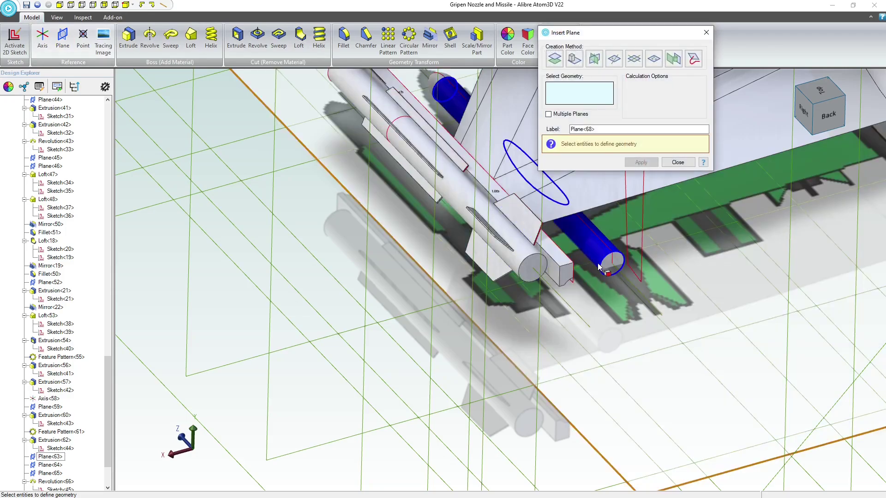
scroll(571, 313, "down", 10)
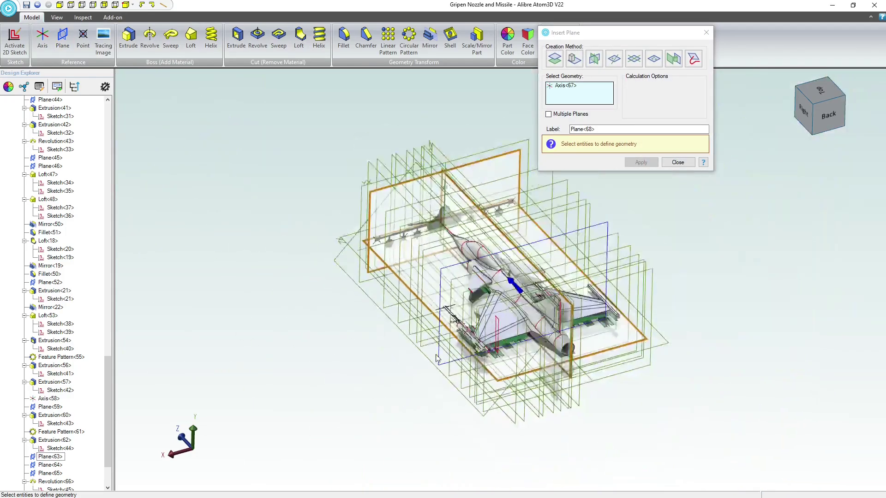
left_click(439, 150)
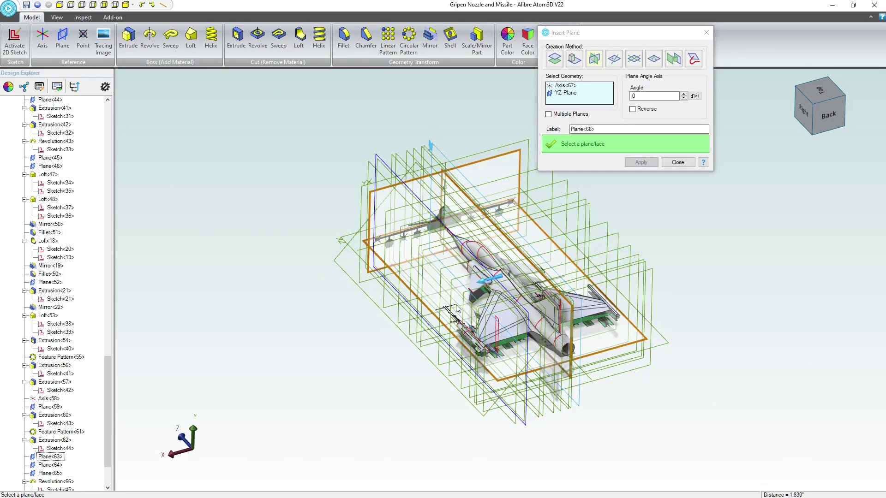
scroll(496, 332, "up", 10)
scroll(496, 331, "up", 3)
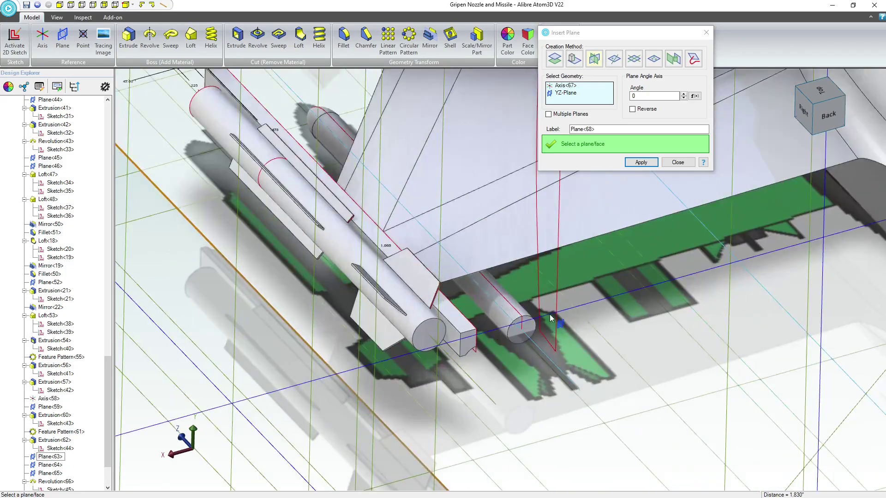
left_click(644, 96)
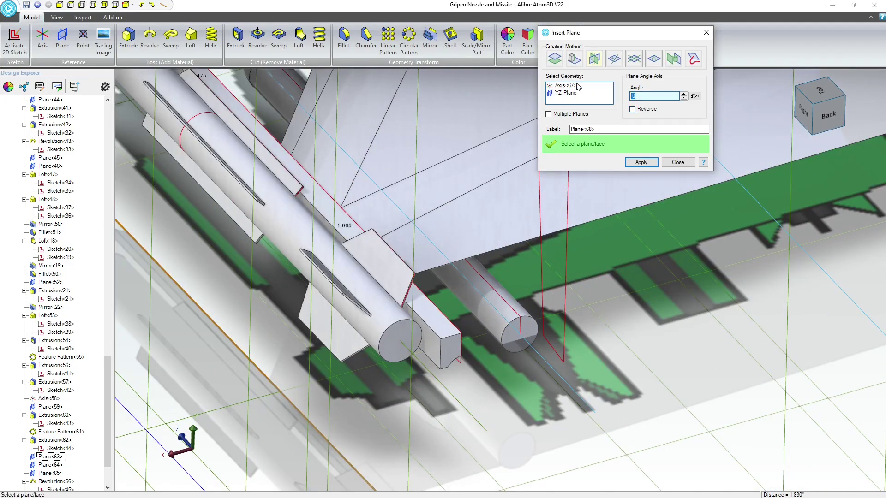
left_click(641, 162)
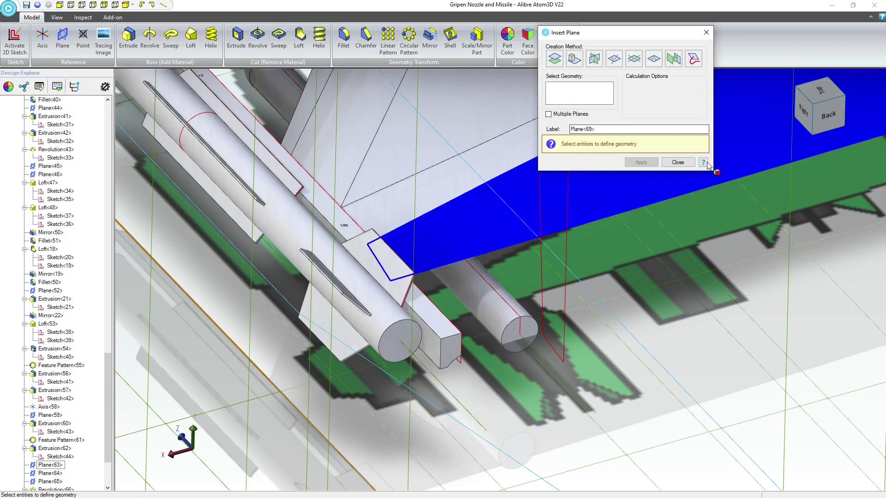
left_click(676, 160)
Start a 2D sketch on the new angled plane through the weapon's axis
scroll(553, 222, "down", 5)
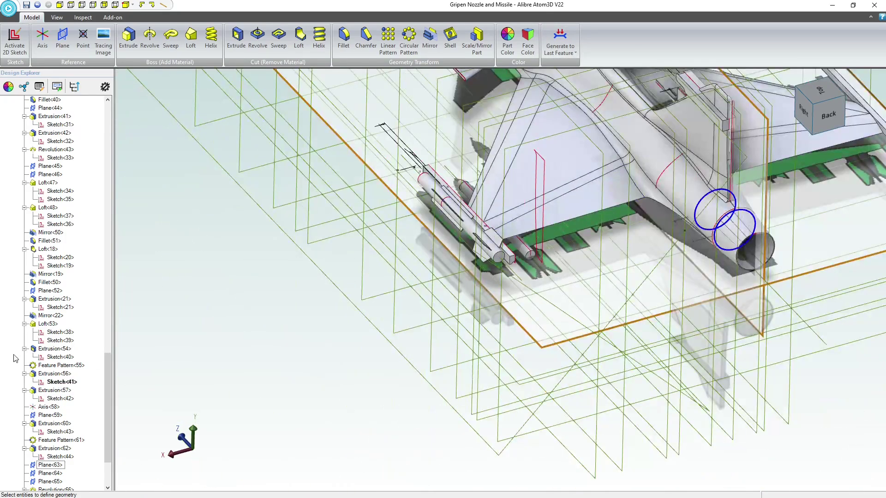
scroll(52, 476, "down", 3)
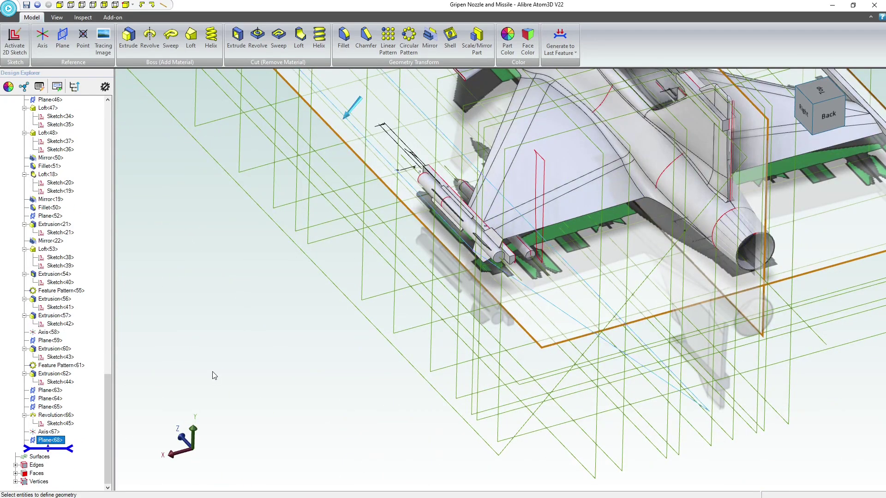
mouse_move(215, 376)
middle_mouse_down()
mouse_move(227, 365)
mouse_move(216, 358)
mouse_move(233, 366)
mouse_move(244, 396)
mouse_move(208, 365)
middle_mouse_up()
left_click(25, 44)
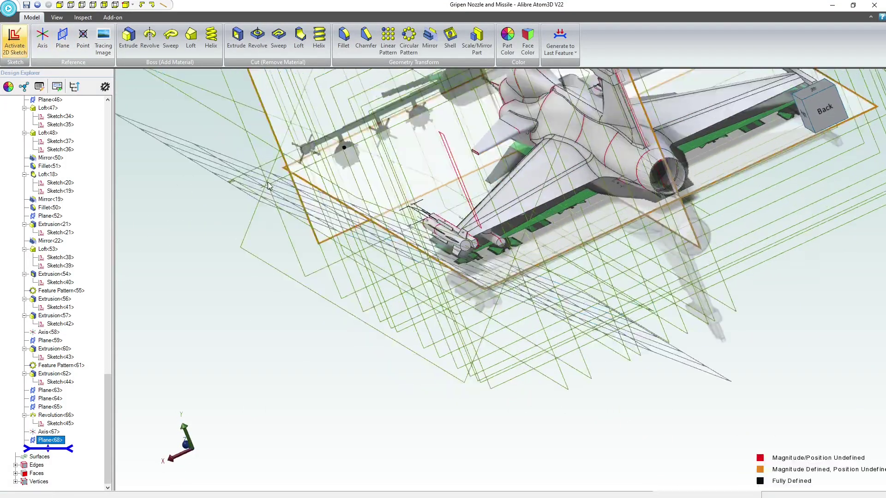
scroll(669, 243, "up", 8)
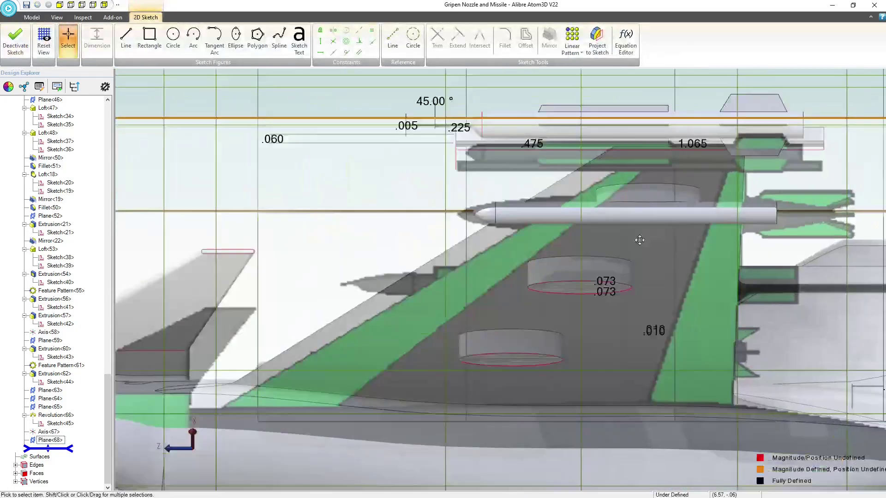
scroll(452, 238, "up", 2)
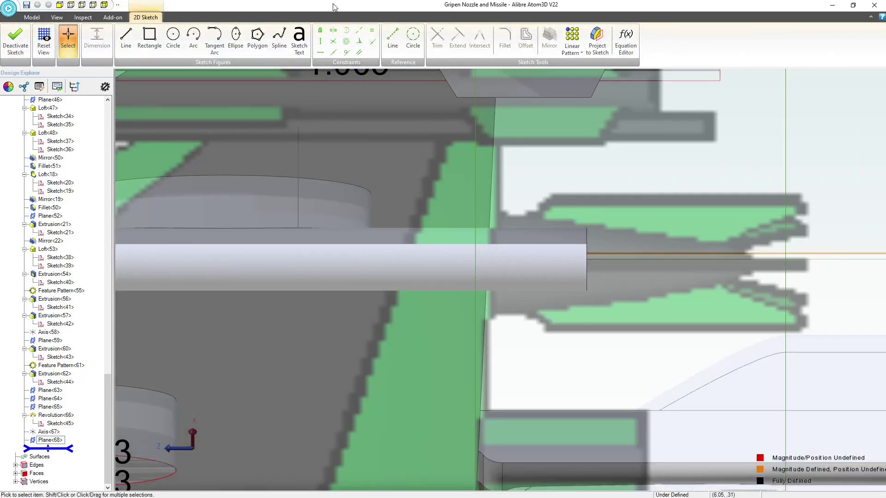
Sketch a closed four-sided fin outline about 0.73" long at its base over the weapon's rear body, with its rear inner corner near the centreline
left_click(125, 36)
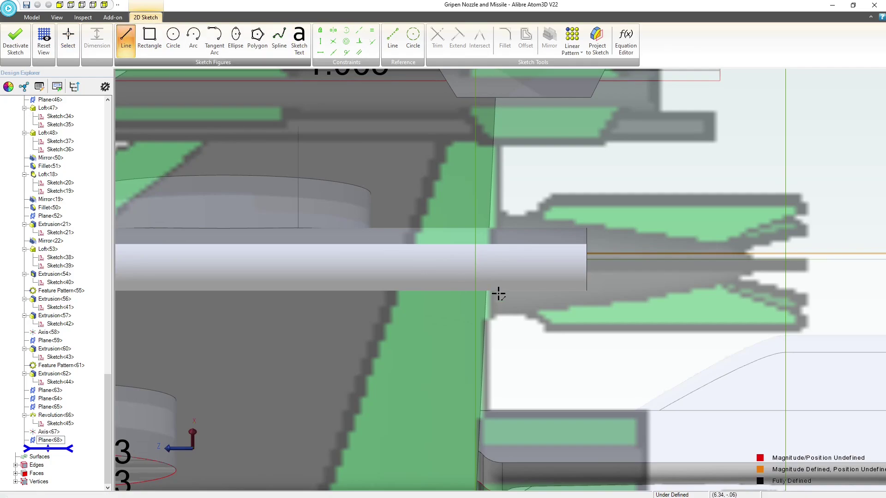
left_click(568, 247)
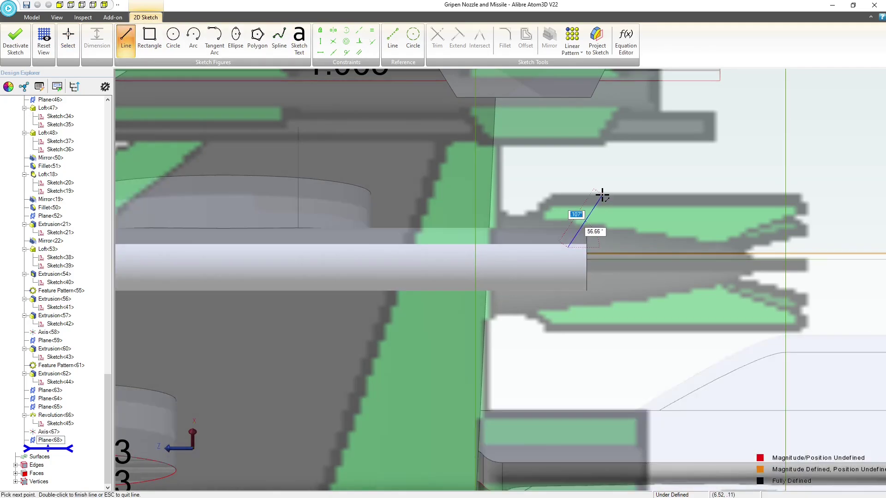
left_click(602, 195)
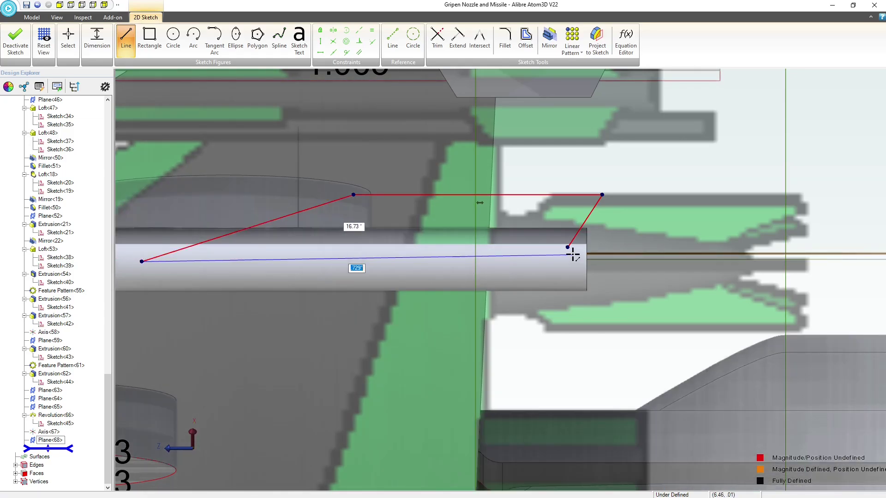
left_click(568, 248)
key("Escape")
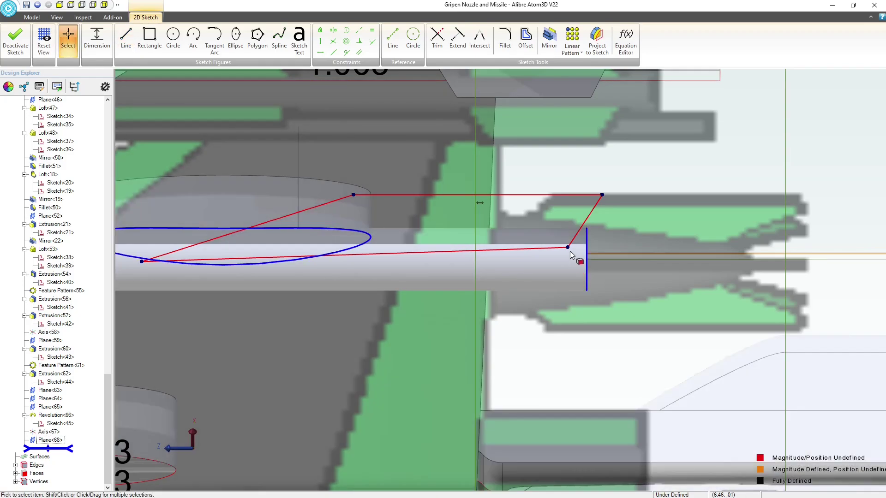
left_click_drag(568, 248, 568, 257)
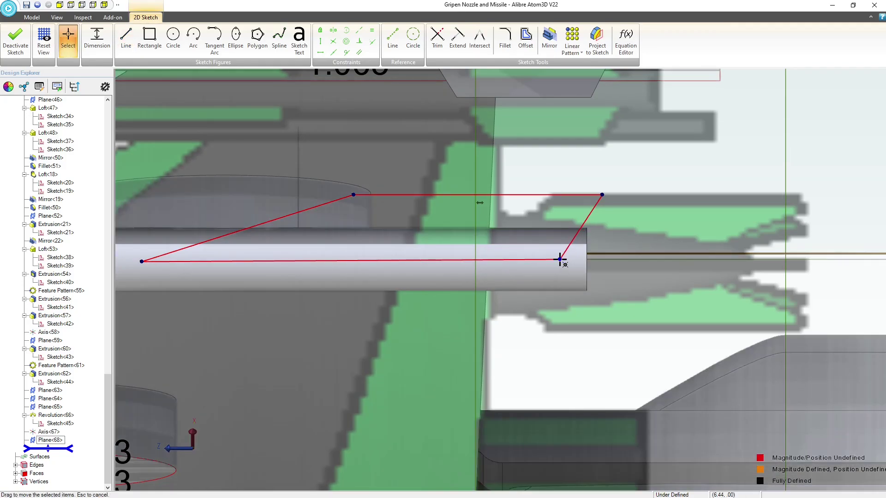
scroll(482, 304, "down", 5)
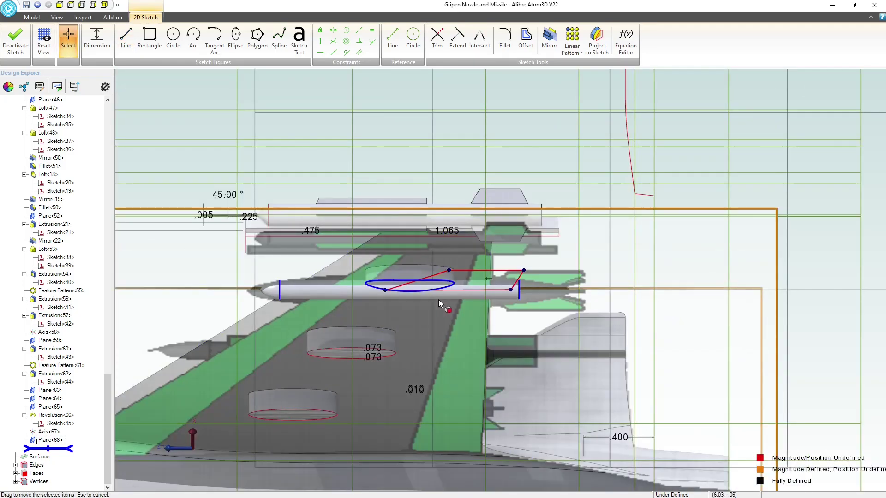
middle_click_drag(452, 290, 414, 305)
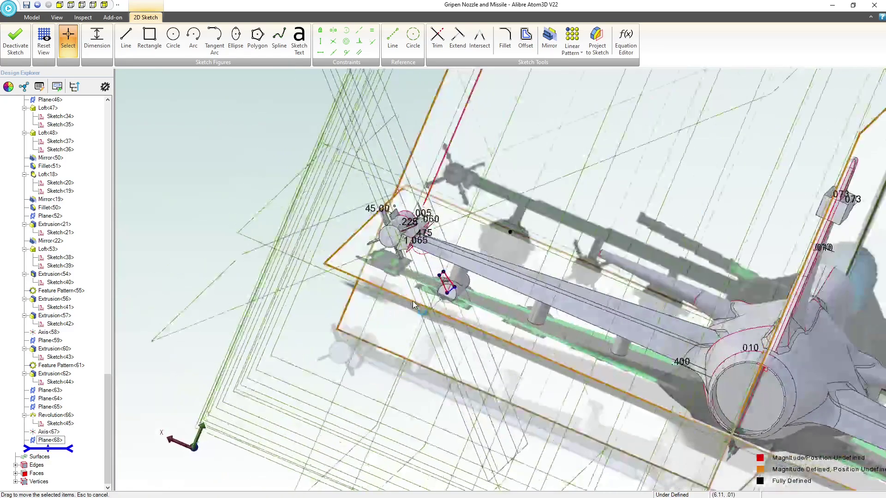
scroll(414, 304, "up", 6)
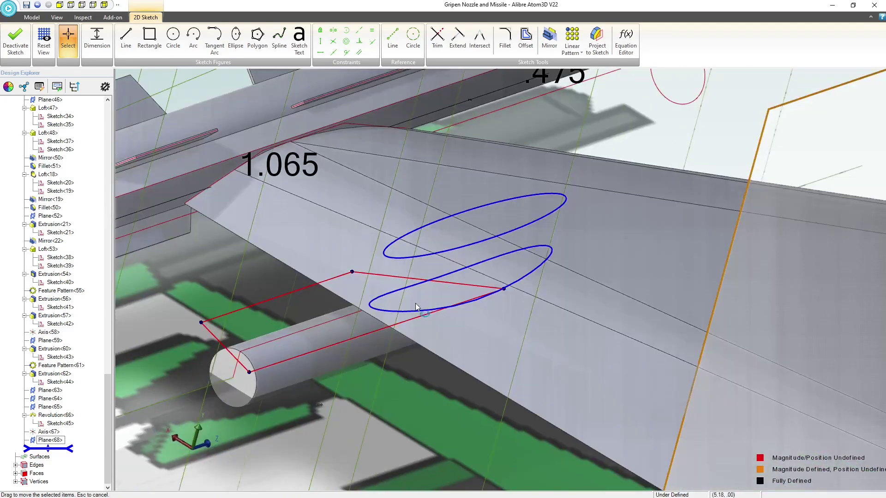
middle_click_drag(416, 307, 461, 293)
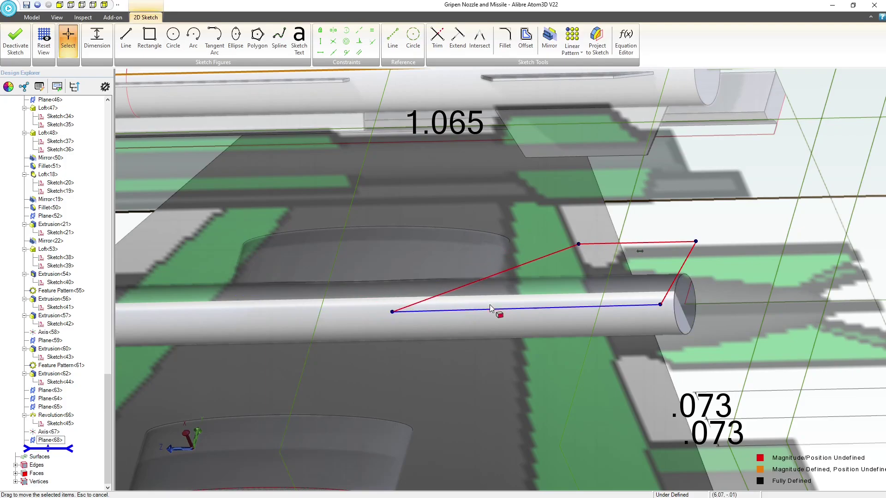
mouse_move(490, 308)
middle_mouse_down()
mouse_move(455, 318)
mouse_move(462, 315)
middle_mouse_up()
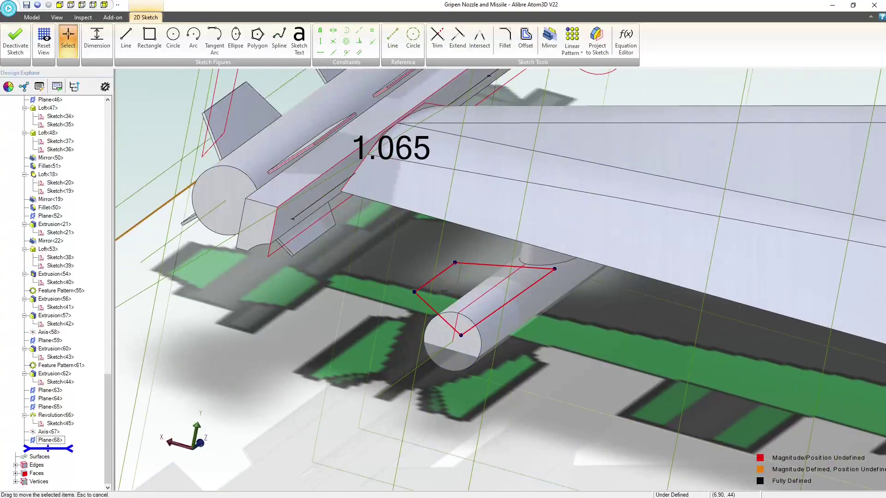
Finish the fin sketch and extrude it as a boss with the Mid Plane type and a depth of .005"
left_click(30, 40)
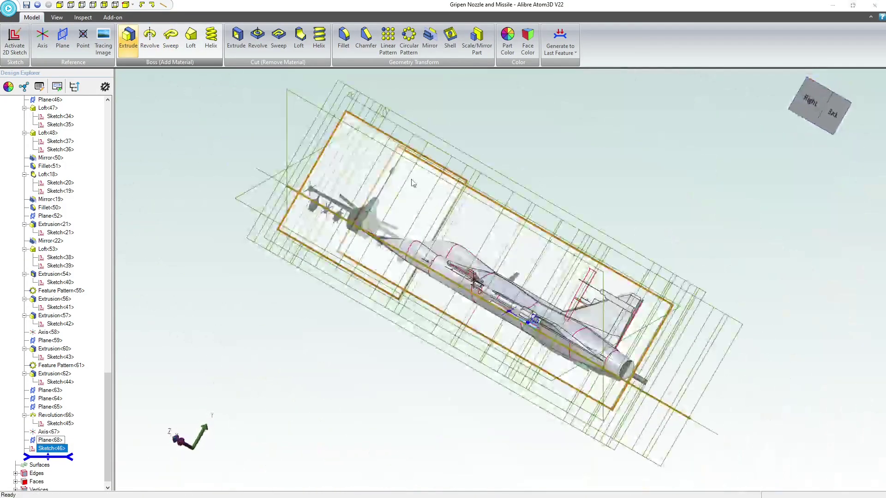
middle_click_drag(530, 279, 499, 286)
scroll(560, 325, "up", 10)
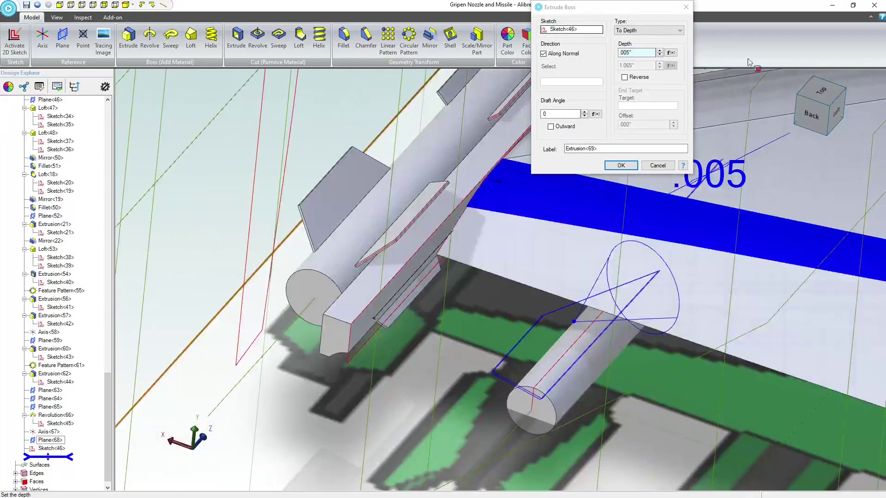
left_click(640, 31)
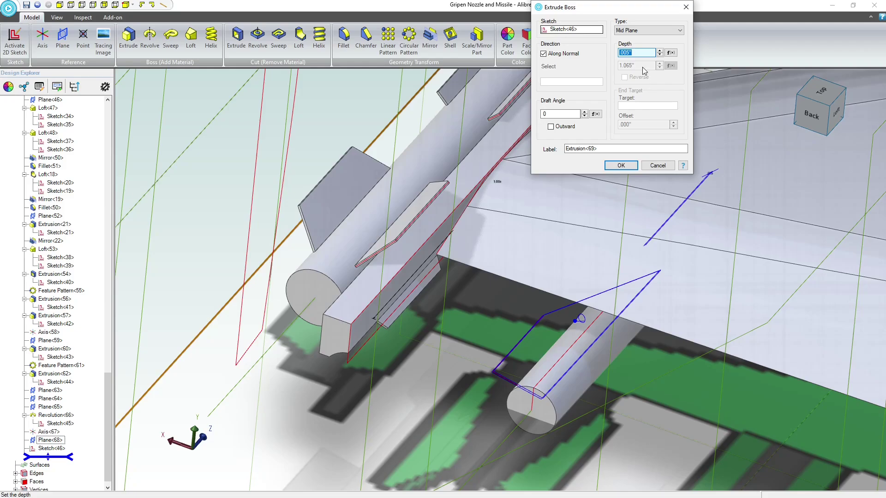
left_click(626, 167)
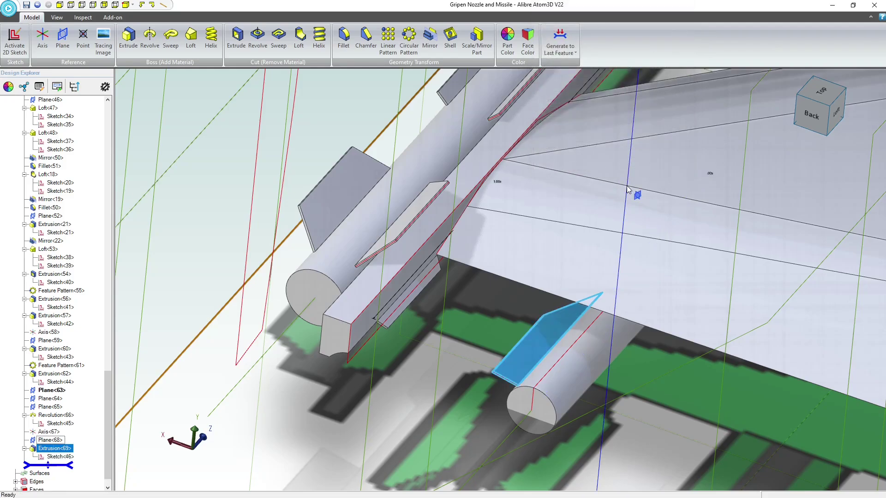
Circular-pattern the fin extrusion around the weapon's cylindrical face with 4 instances at 90°
middle_click_drag(542, 304, 547, 295)
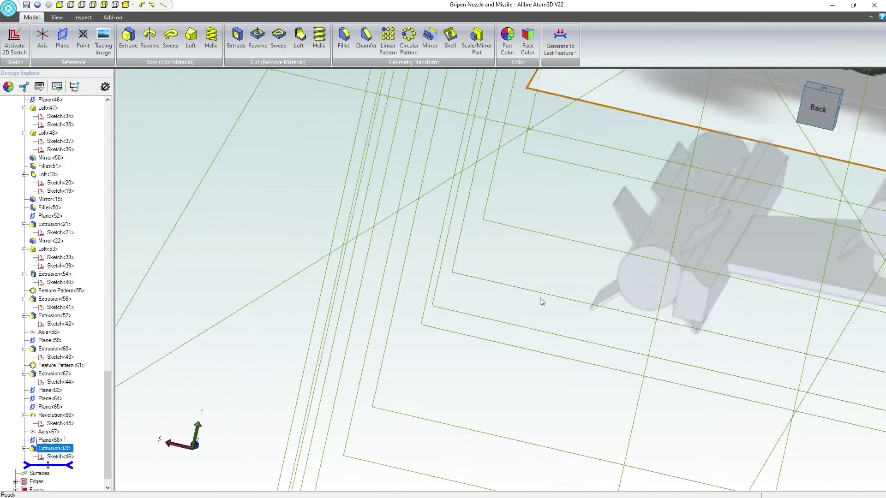
left_click(809, 110)
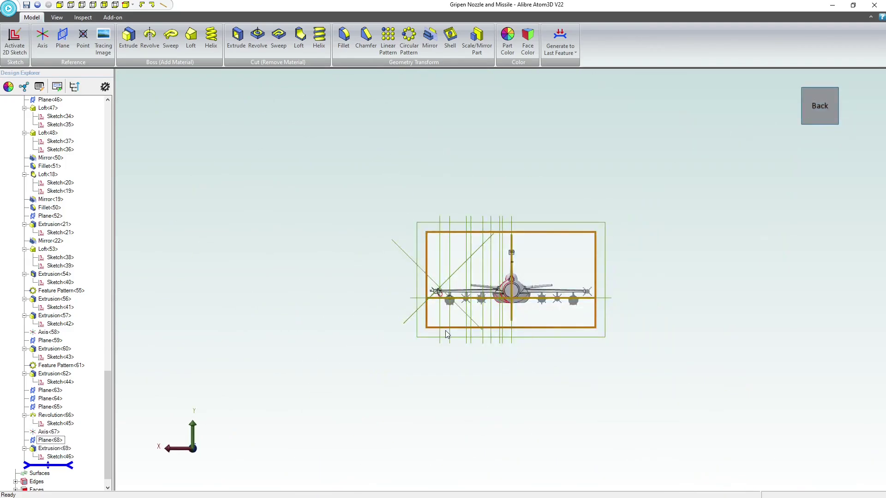
scroll(446, 333, "up", 8)
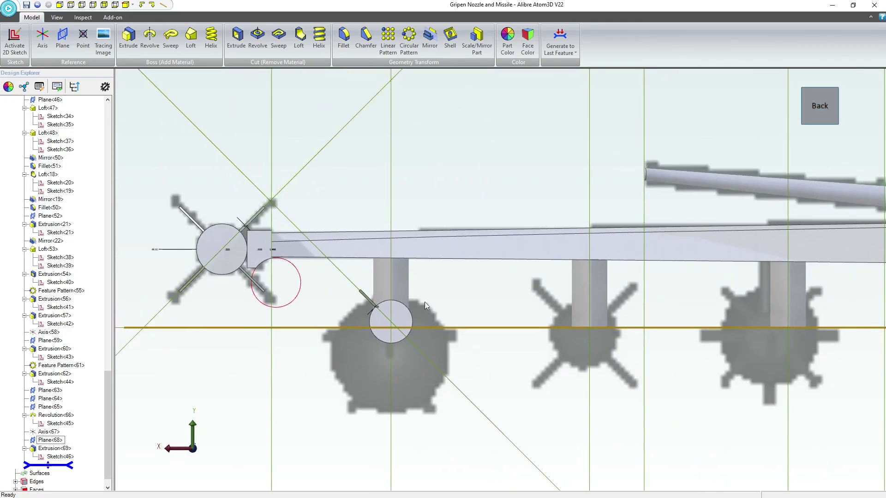
scroll(387, 301, "up", 5)
mouse_move(311, 307)
middle_mouse_down()
mouse_move(317, 313)
mouse_move(312, 307)
middle_mouse_up()
scroll(312, 307, "down", 4)
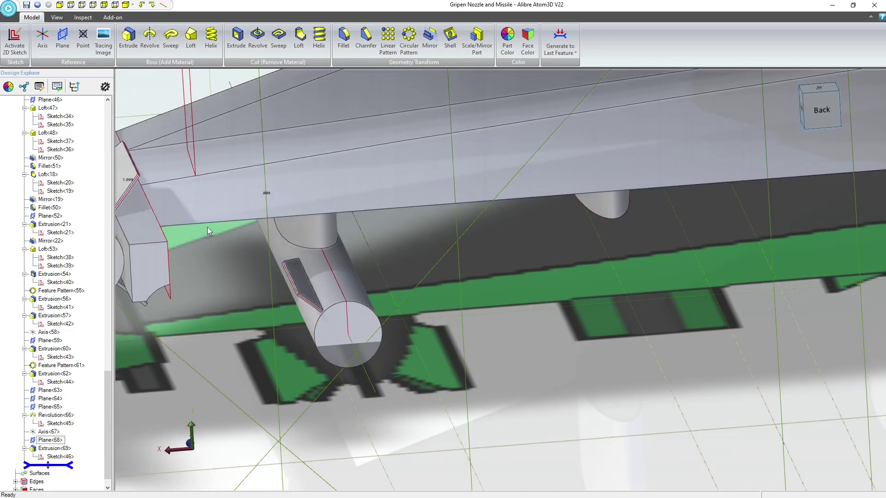
left_click(410, 45)
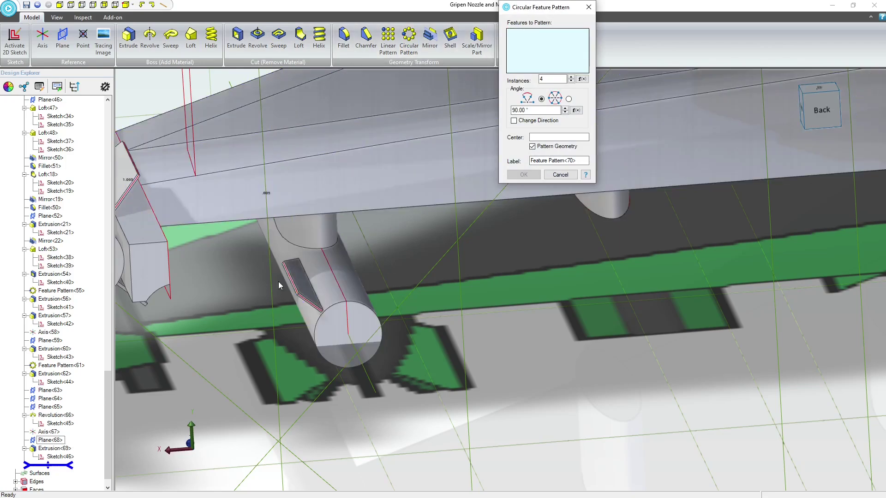
left_click(296, 273)
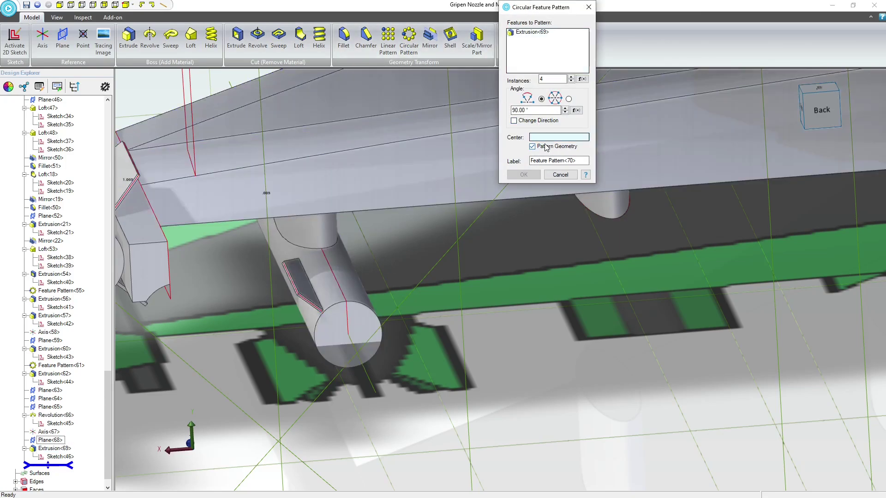
left_click(331, 264)
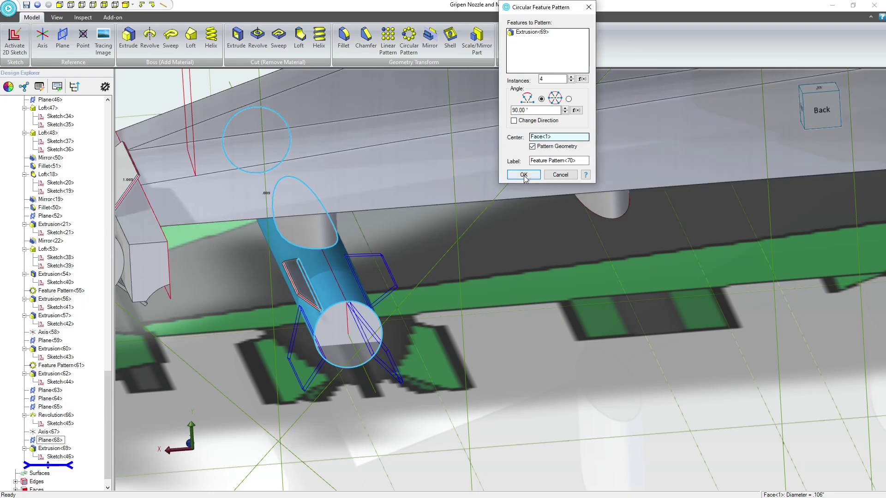
left_click(524, 175)
scroll(399, 338, "up", 3)
scroll(399, 338, "down", 2)
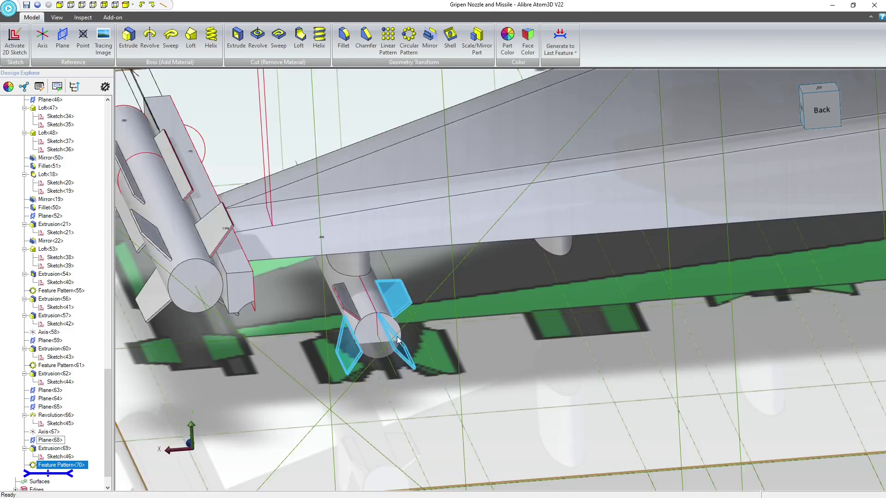
Start a 2D sketch on the reference plane through the second underwing pylon from the wingtip
scroll(398, 336, "down", 2)
middle_click_drag(398, 337, 873, 232)
scroll(443, 331, "down", 3)
scroll(340, 386, "down", 5)
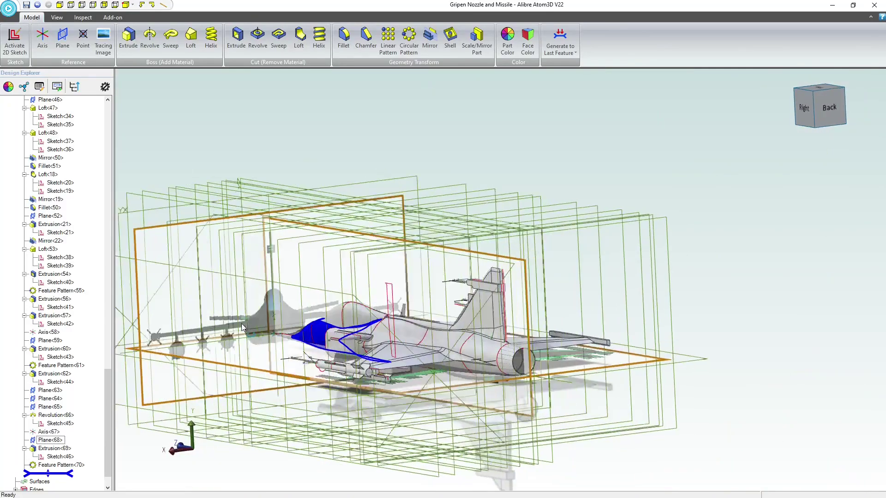
middle_click_drag(242, 323, 232, 332)
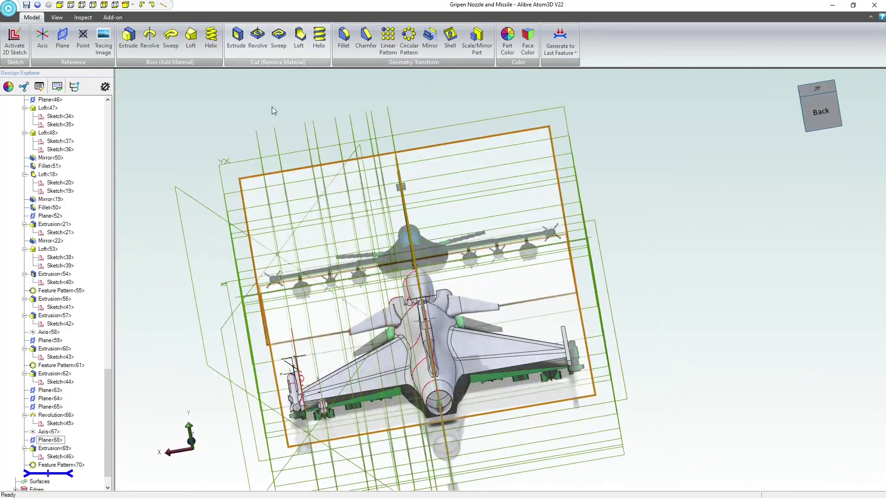
middle_click_drag(344, 387, 337, 344)
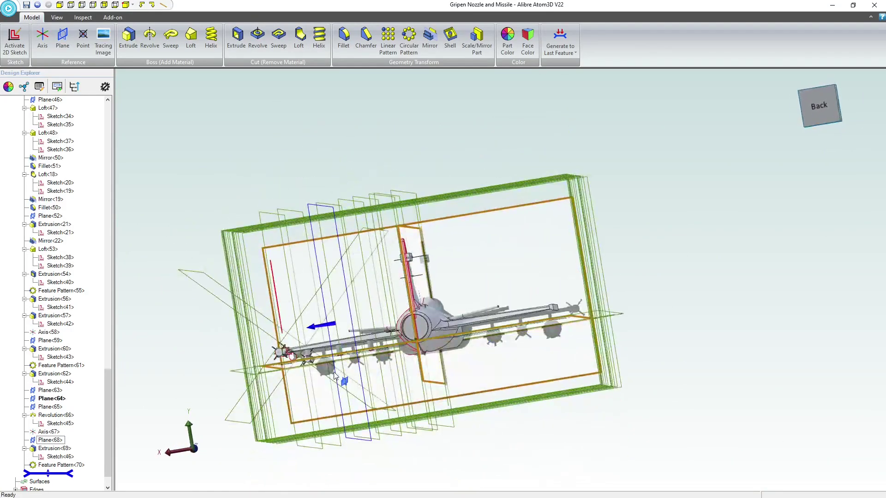
scroll(330, 345, "up", 3)
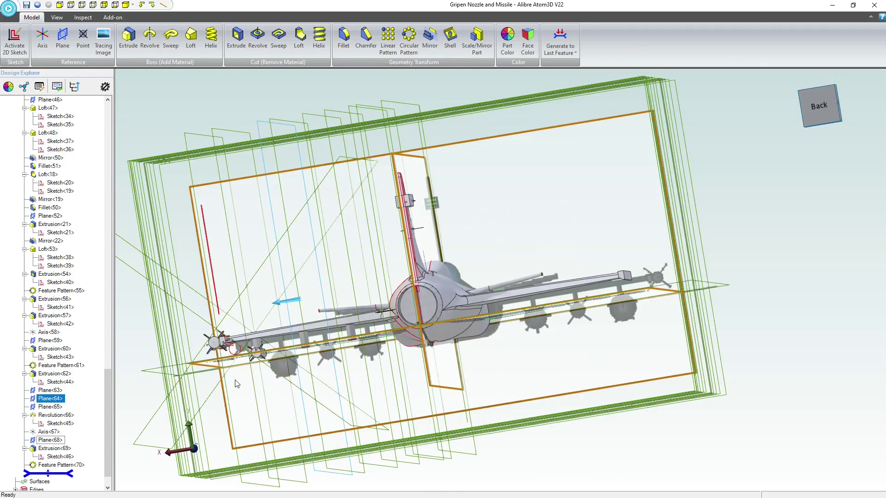
middle_click_drag(237, 383, 239, 384)
left_click(826, 105)
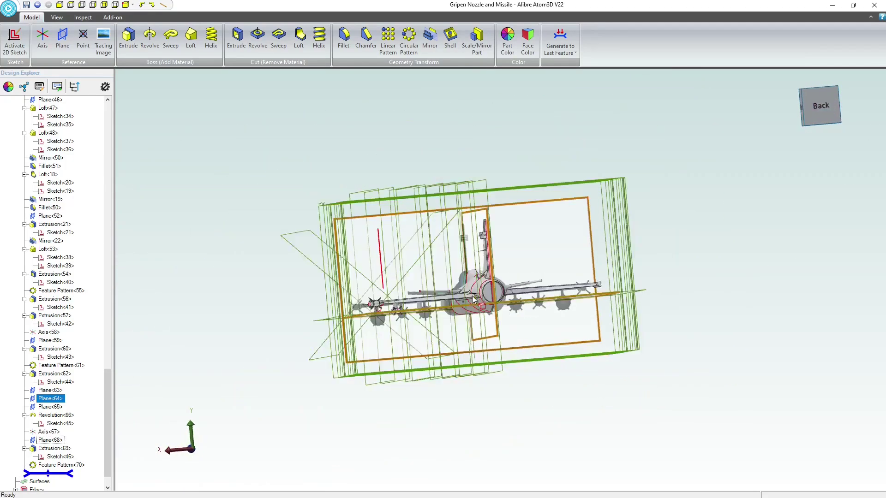
scroll(430, 293, "up", 5)
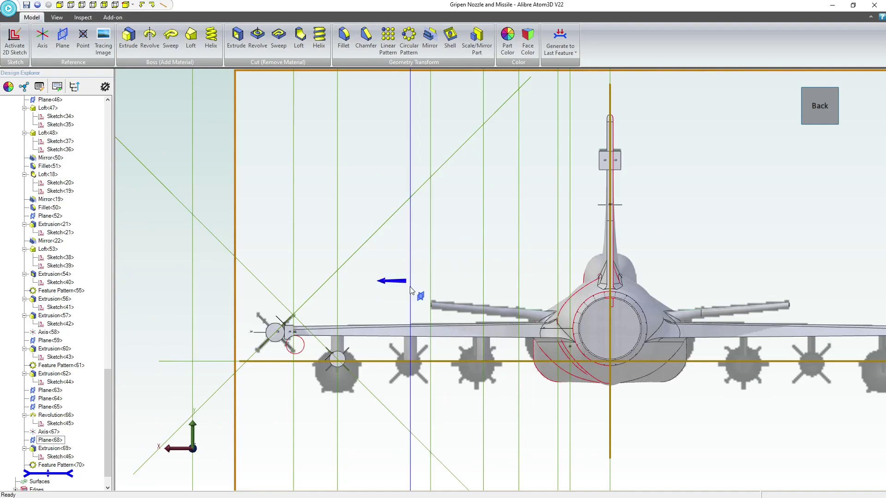
left_click(14, 42)
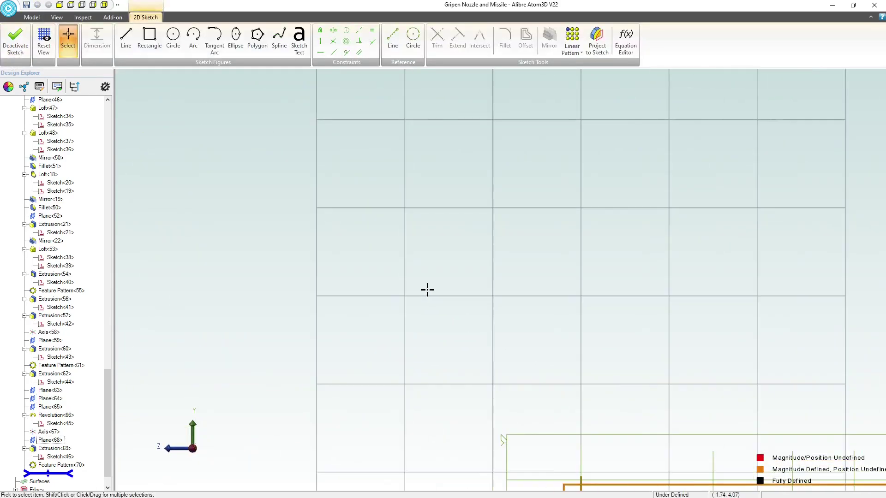
Sketch a shallow upward-bowed arc about 1.8" long under the wing, with its centre about 5" below the aircraft's centreline
scroll(620, 382, "up", 8)
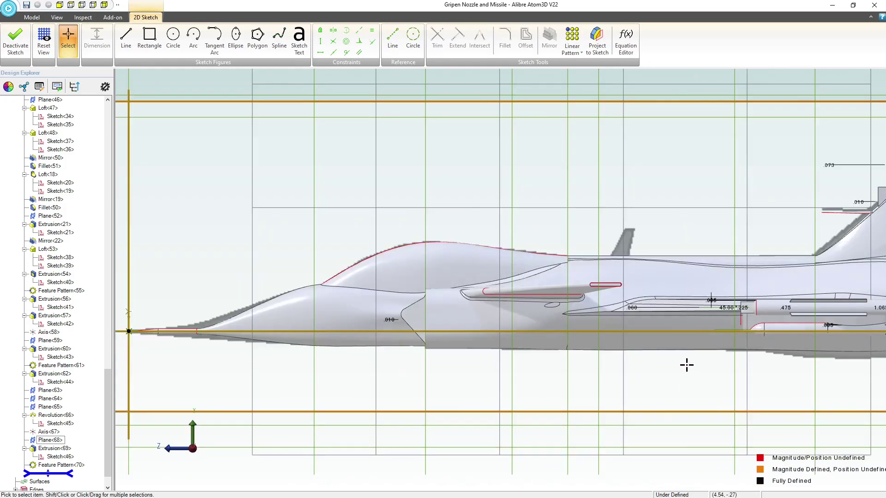
middle_click_drag(686, 364, 180, 354)
scroll(173, 333, "up", 3)
middle_click_drag(170, 317, 352, 359)
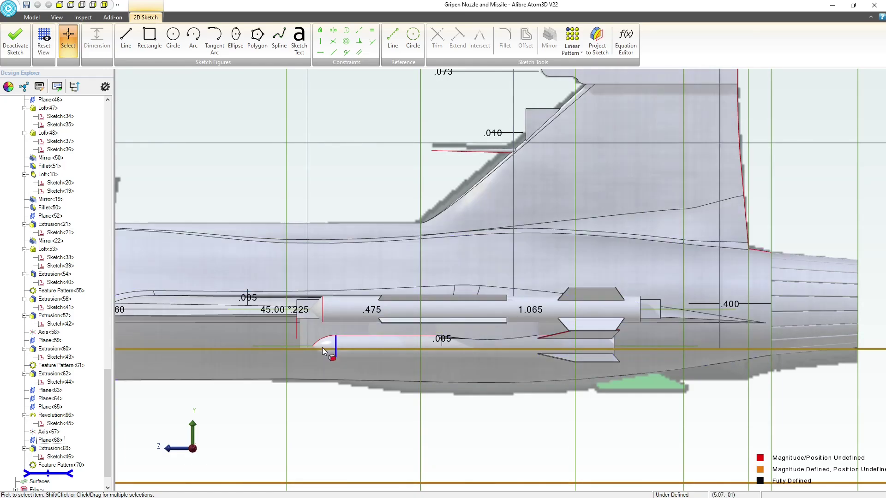
scroll(395, 358, "up", 2)
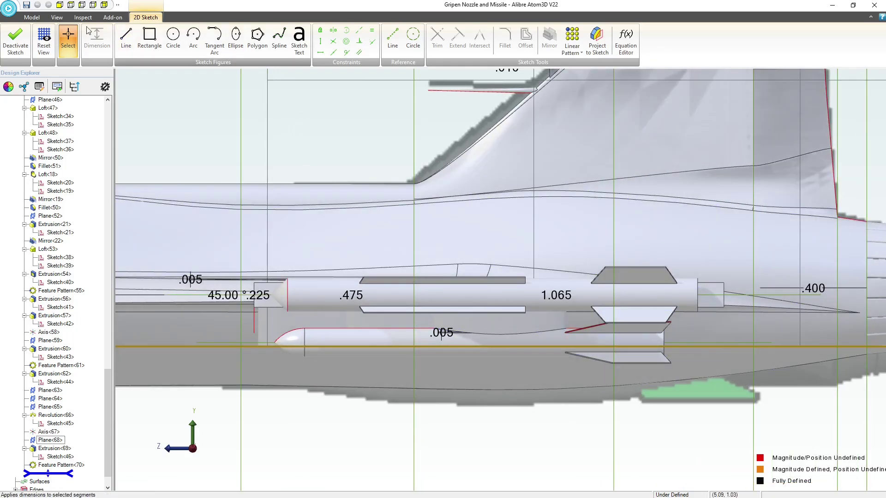
left_click(193, 39)
scroll(400, 300, "down", 10)
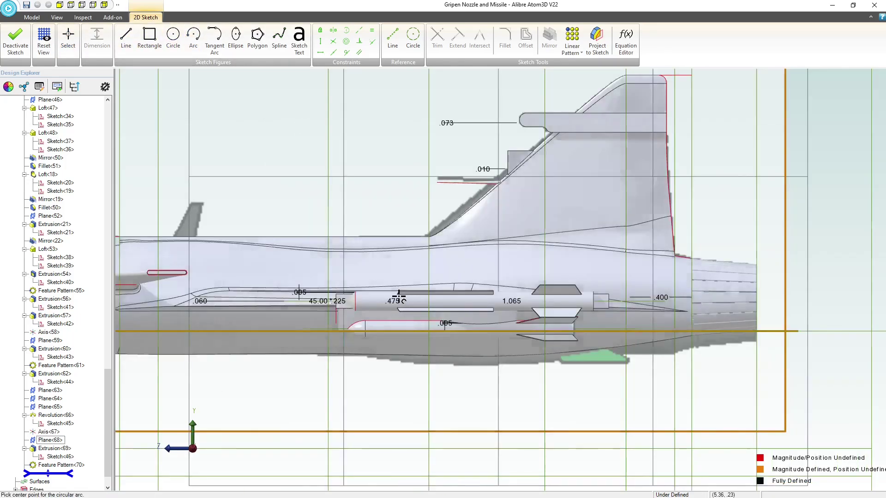
left_click(430, 487)
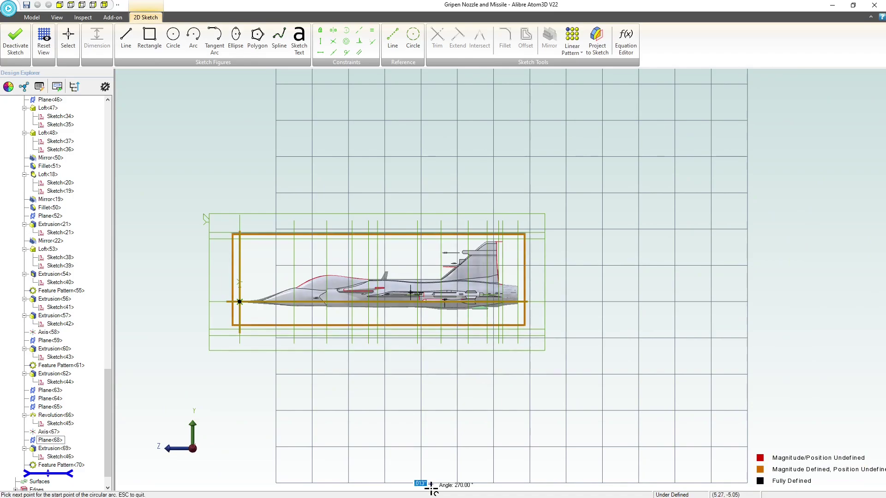
left_click(411, 299)
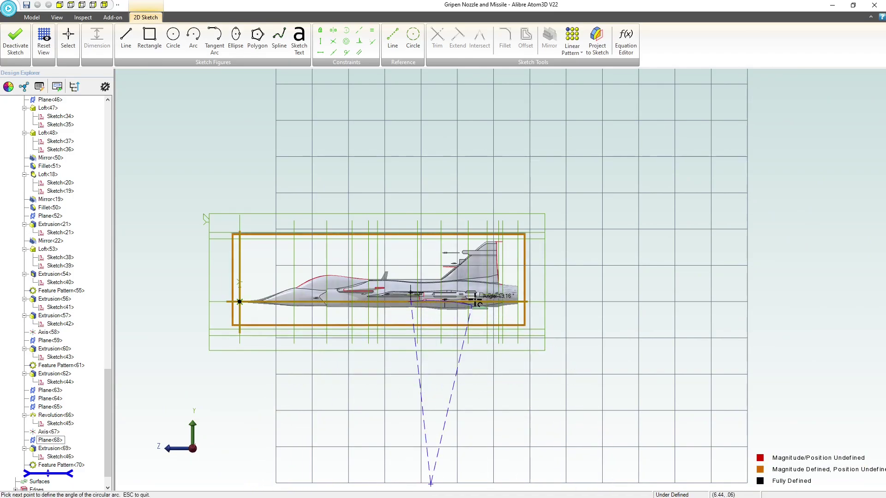
scroll(444, 306, "up", 5)
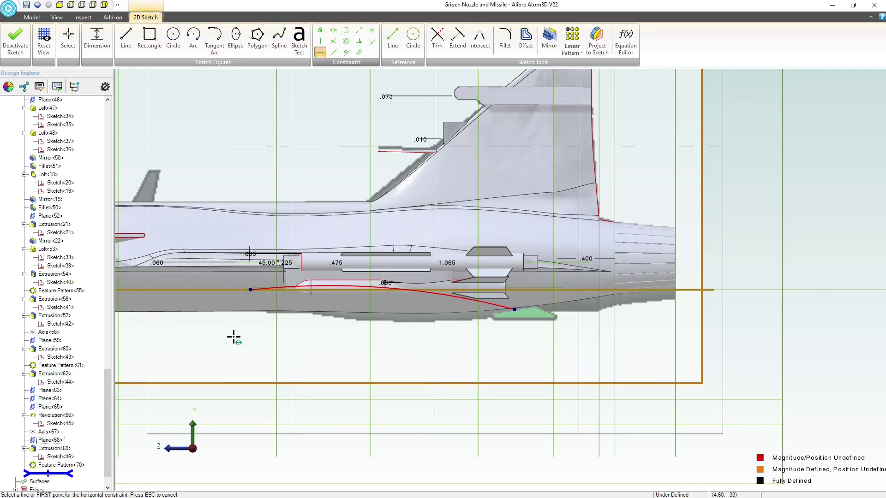
Constrain the arc's endpoints to be horizontal and extend its front end to the weapon's nose in the top-view reference image
left_click(250, 290)
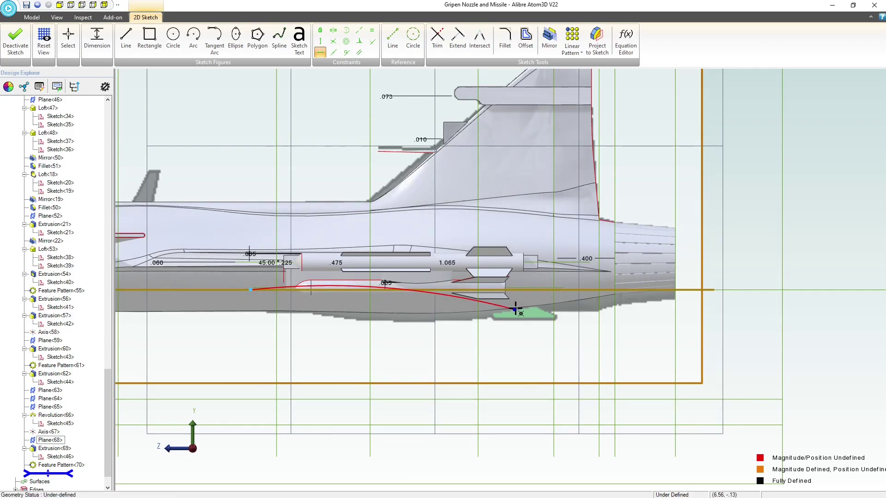
left_click(514, 309)
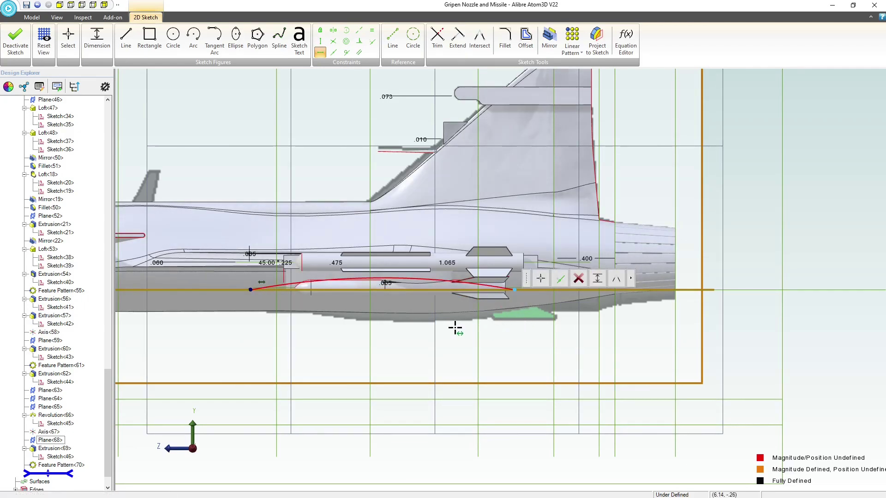
middle_click_drag(444, 327, 441, 315)
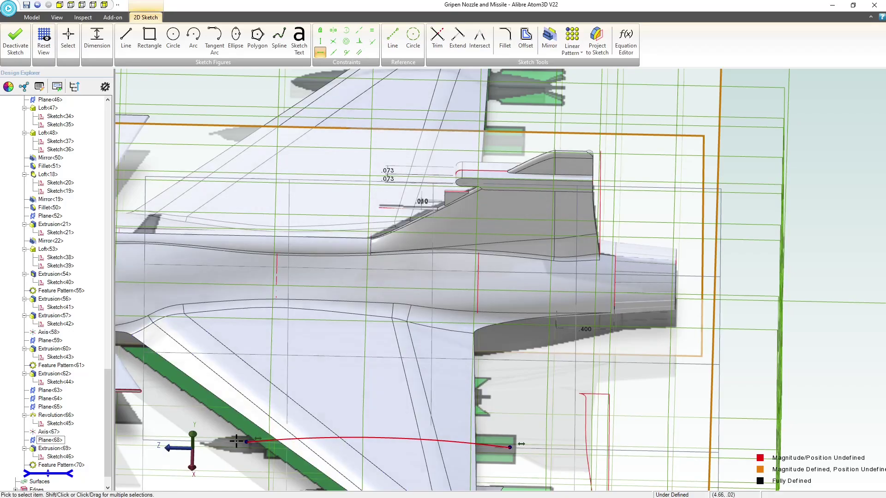
key("Escape")
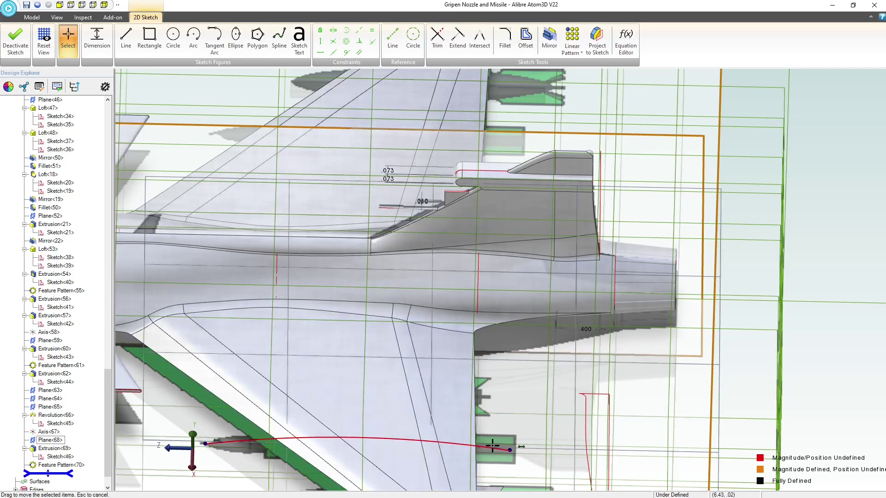
middle_click_drag(448, 444, 446, 421)
left_click(446, 442)
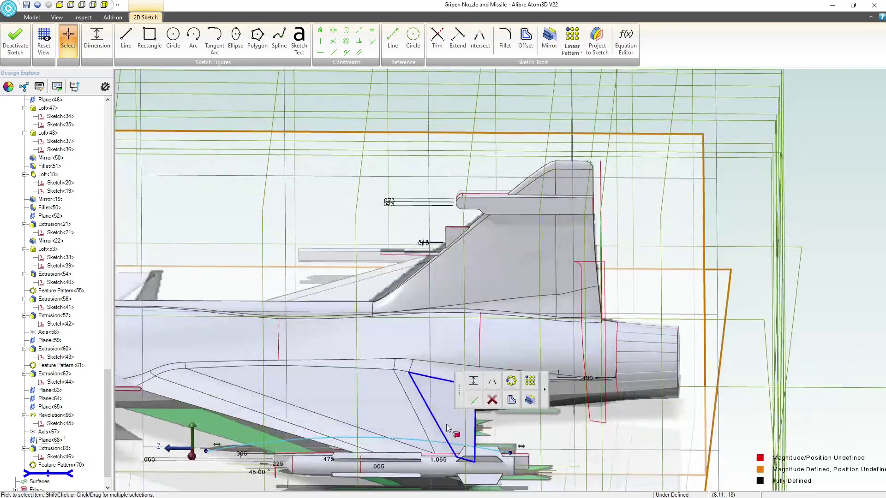
key("Delete")
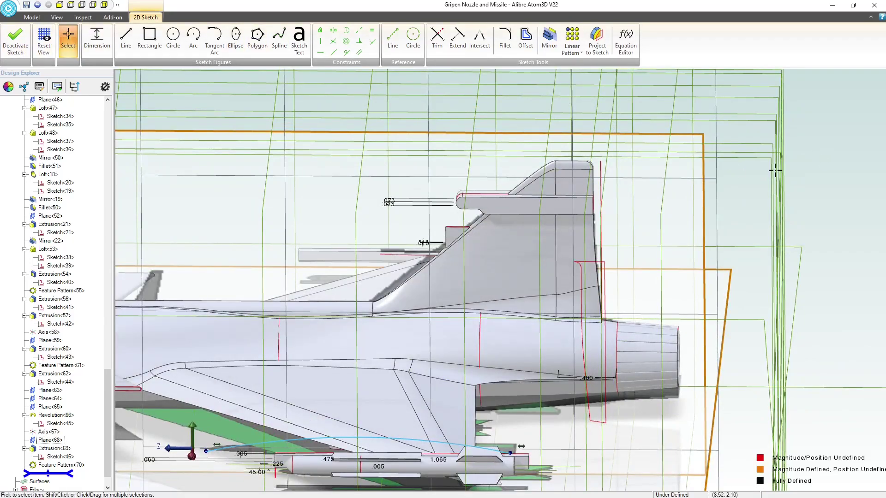
Close the arc profile with a straight horizontal line between its endpoints and finish the sketch
left_click(37, 41)
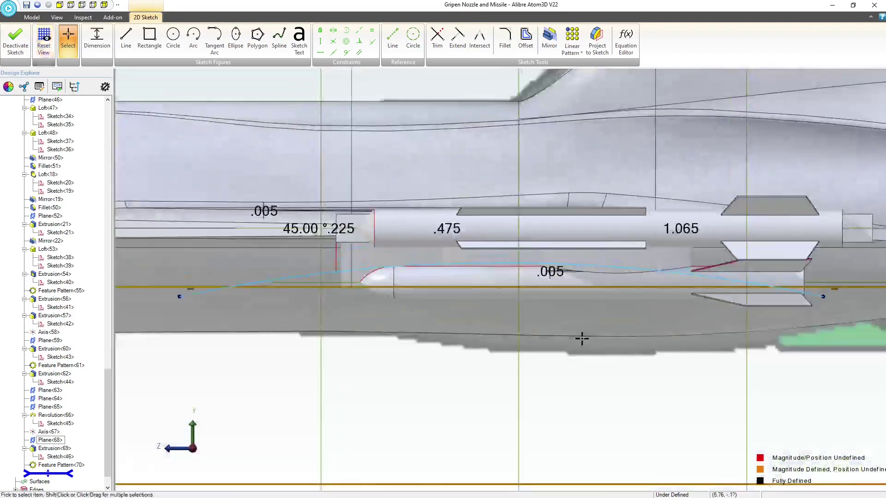
scroll(542, 323, "down", 2)
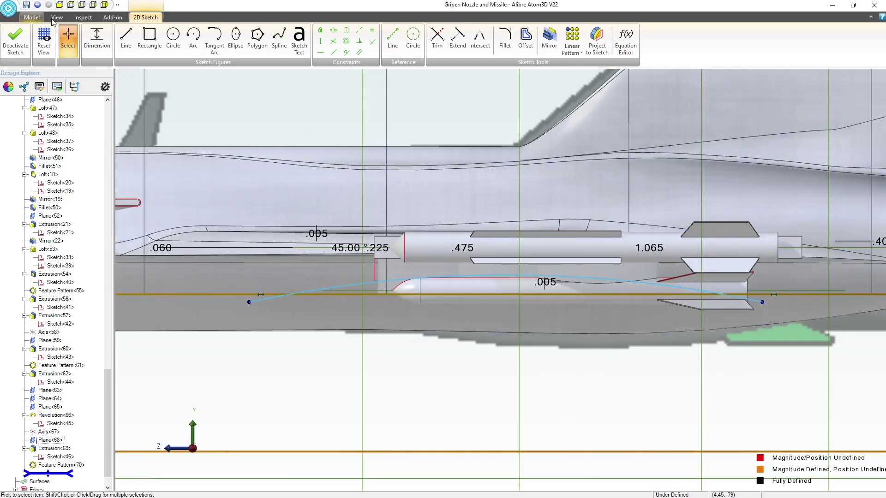
left_click(124, 40)
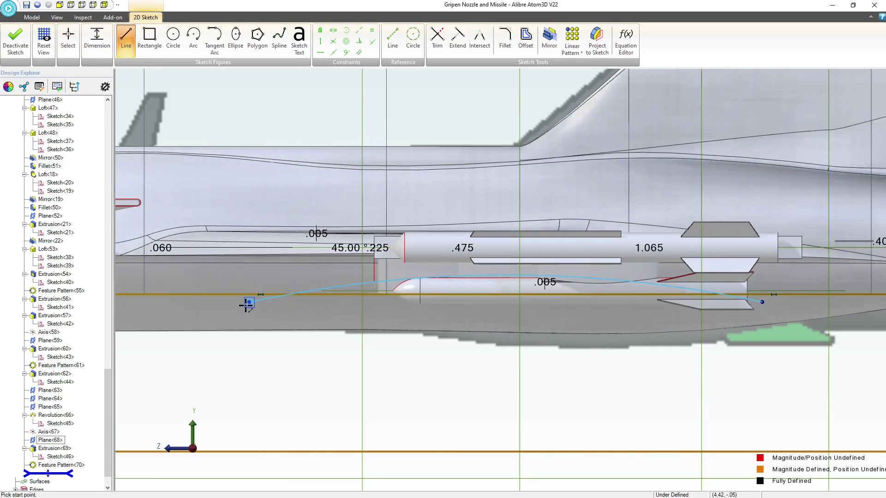
double_click(763, 303)
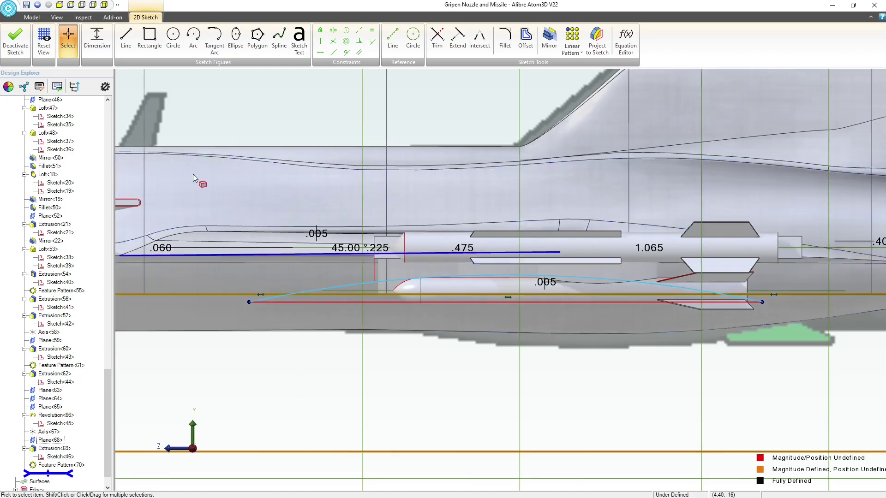
left_click(8, 43)
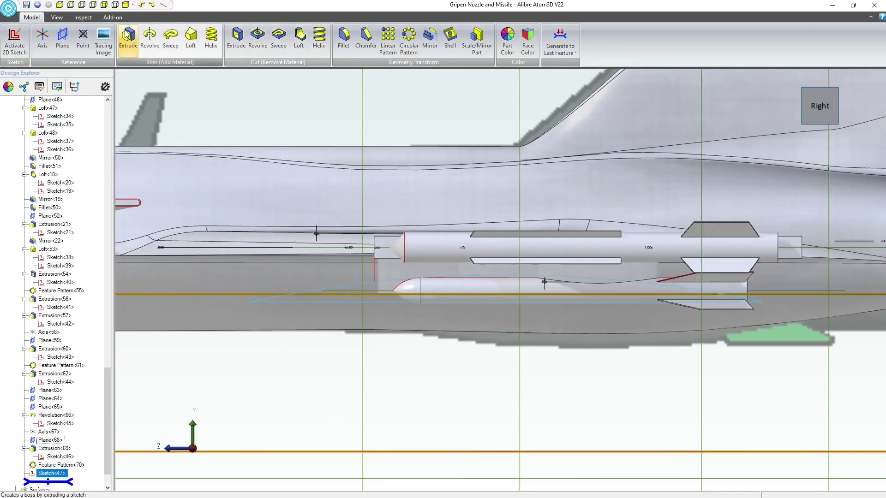
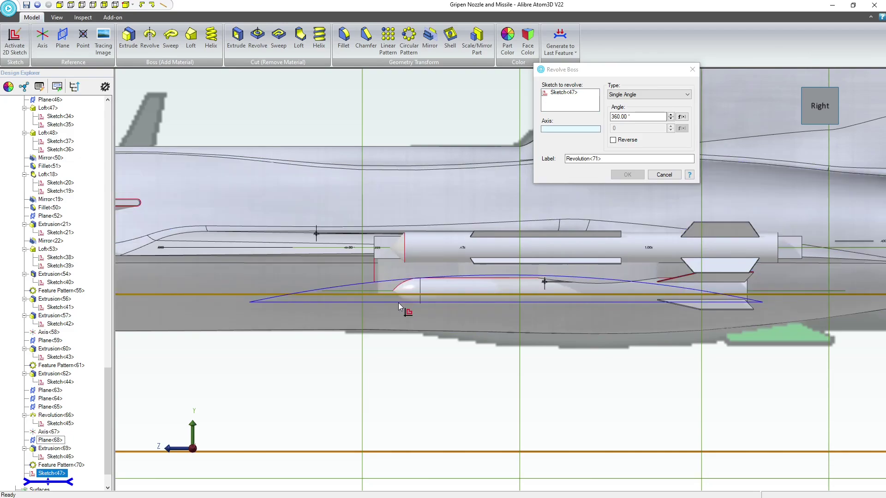
Revolve the closed arc profile 360° about its straight line to form the body under the second pylon
left_click(398, 302)
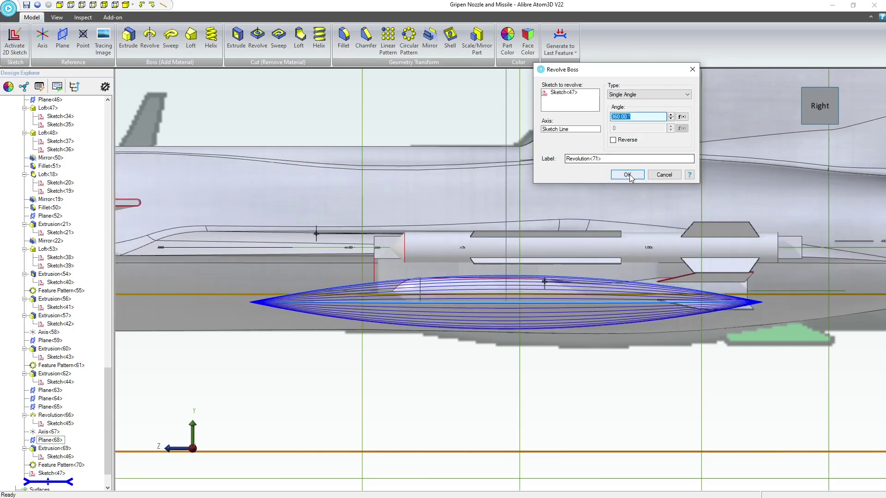
left_click(628, 175)
middle_click_drag(614, 262, 585, 271)
mouse_move(622, 265)
middle_mouse_down()
mouse_move(644, 259)
mouse_move(614, 271)
middle_mouse_up()
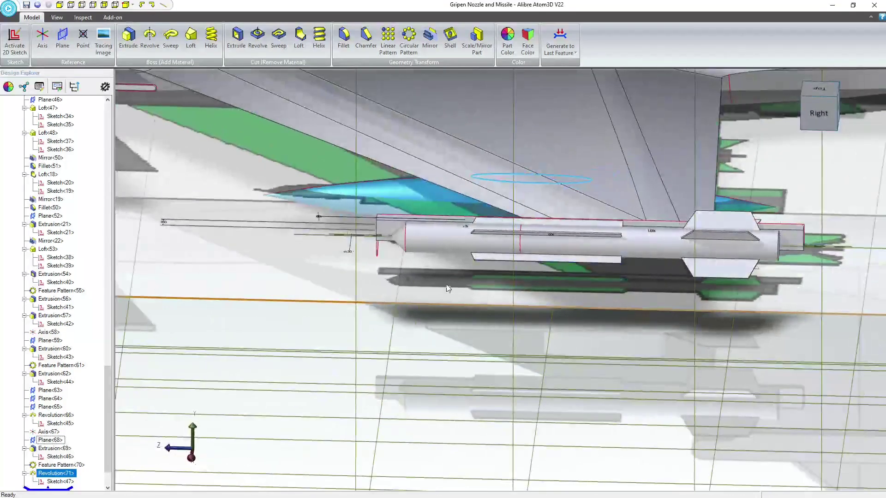
Reopen the revolved body's sketch for editing and remove its straight closing line
left_click(301, 257)
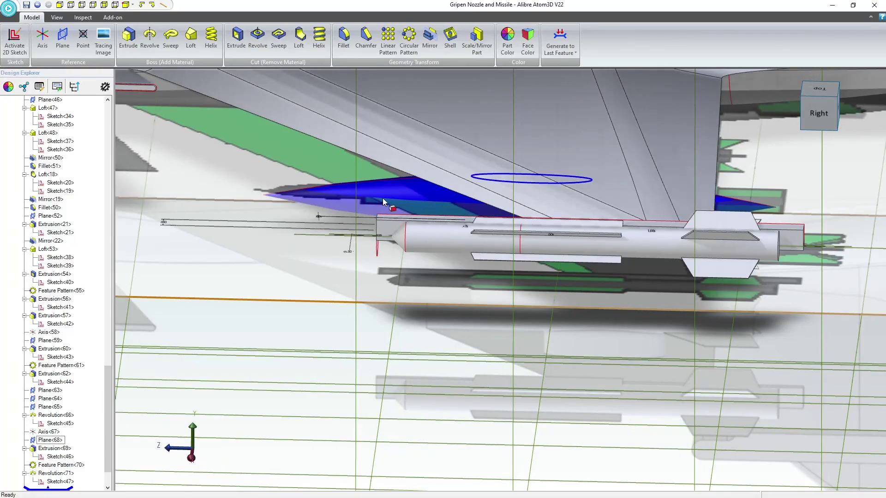
scroll(378, 202, "up", 2)
mouse_move(378, 203)
middle_mouse_down()
mouse_move(406, 191)
mouse_move(389, 206)
middle_mouse_up()
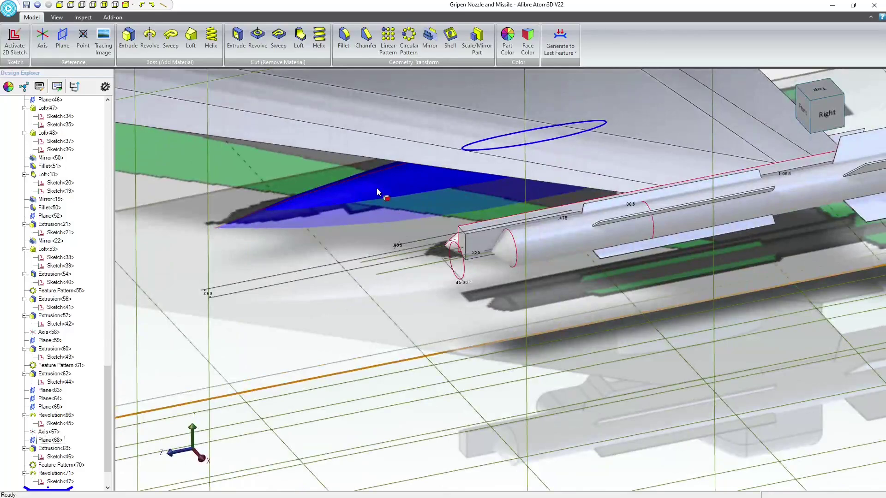
right_click(376, 187)
scroll(37, 480, "down", 2)
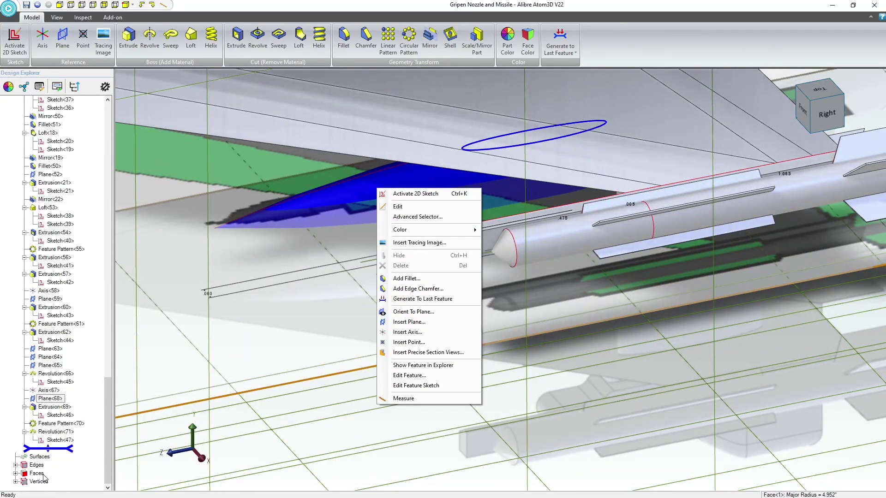
right_click(54, 442)
left_click(69, 445)
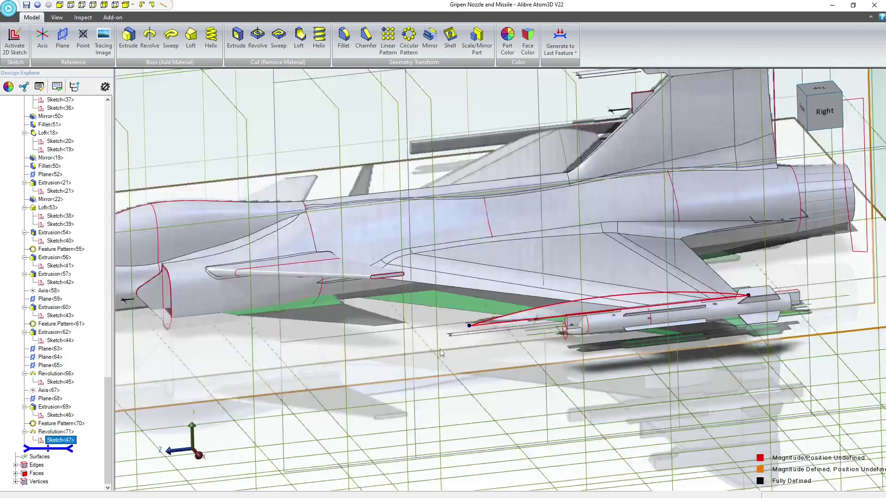
scroll(578, 325, "up", 5)
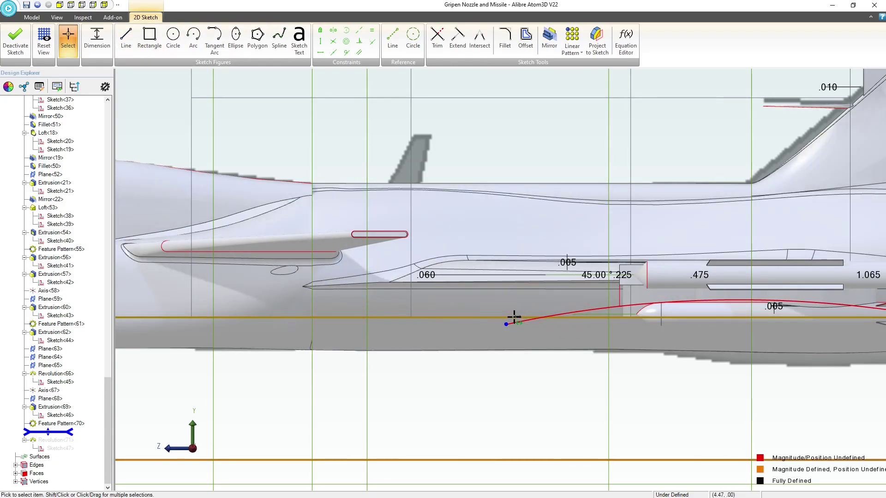
Fix the arc's rear endpoint in place and shorten the arc by pulling its front endpoint rearward
scroll(514, 317, "down", 2)
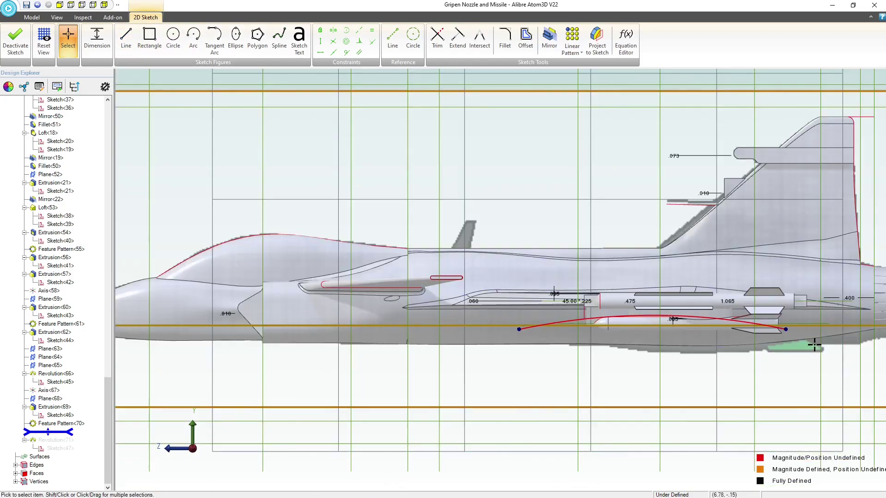
scroll(799, 334, "up", 3)
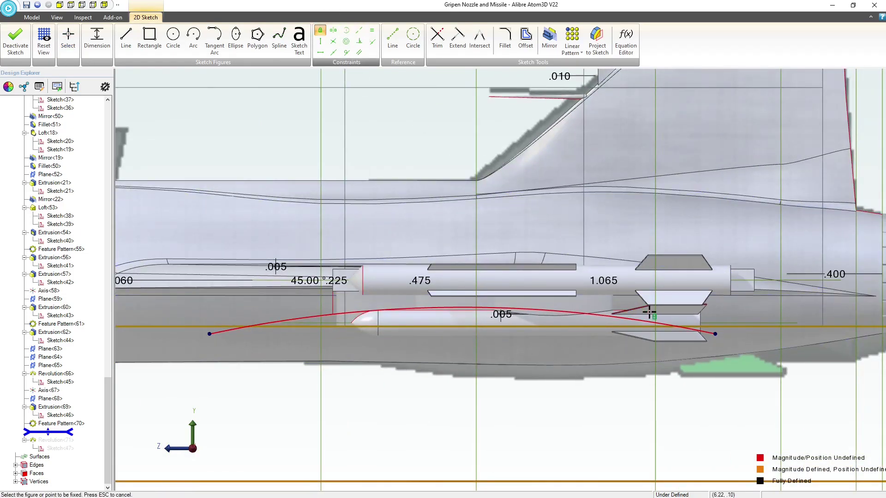
left_click(715, 333)
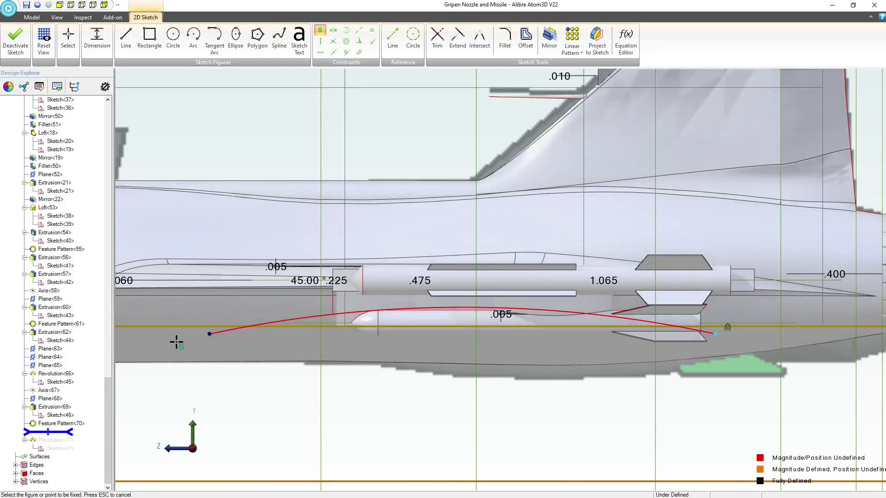
key("Escape")
left_click_drag(209, 334, 246, 329)
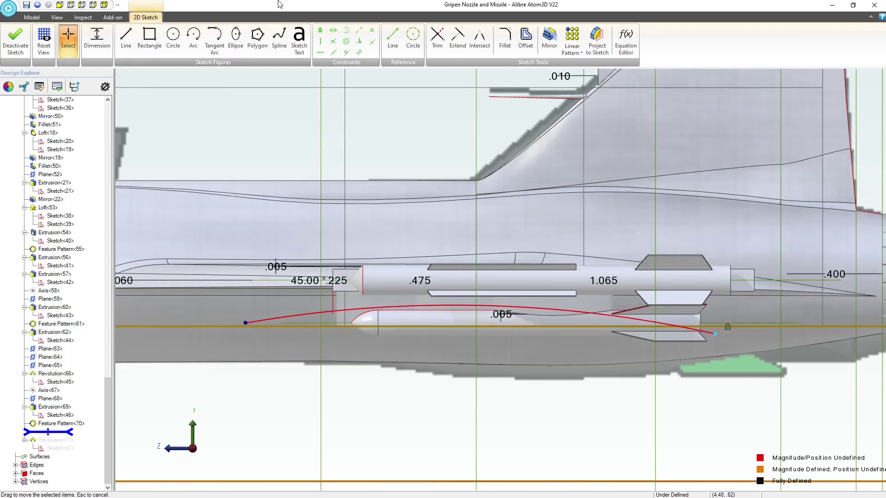
Sketch a small nose arc curving down from the long arc's front endpoint, tangent to the long arc
left_click(193, 41)
left_click(246, 323)
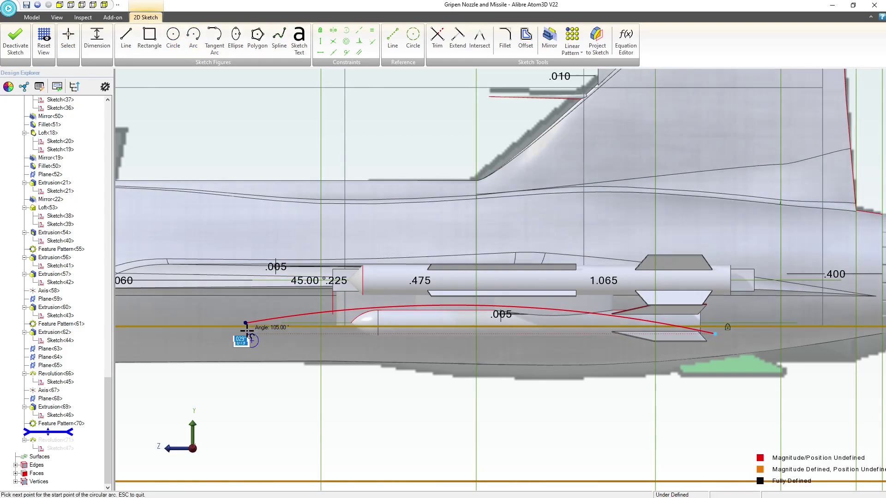
left_click(231, 337)
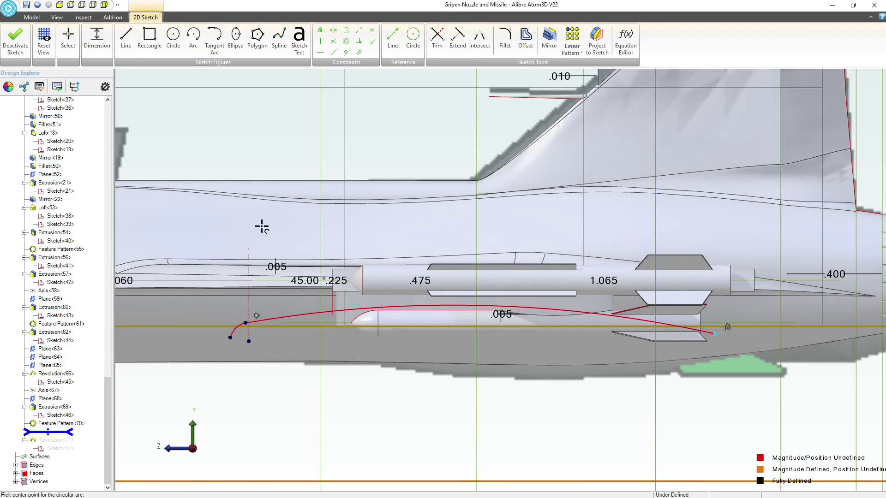
left_click(345, 52)
left_click(237, 325)
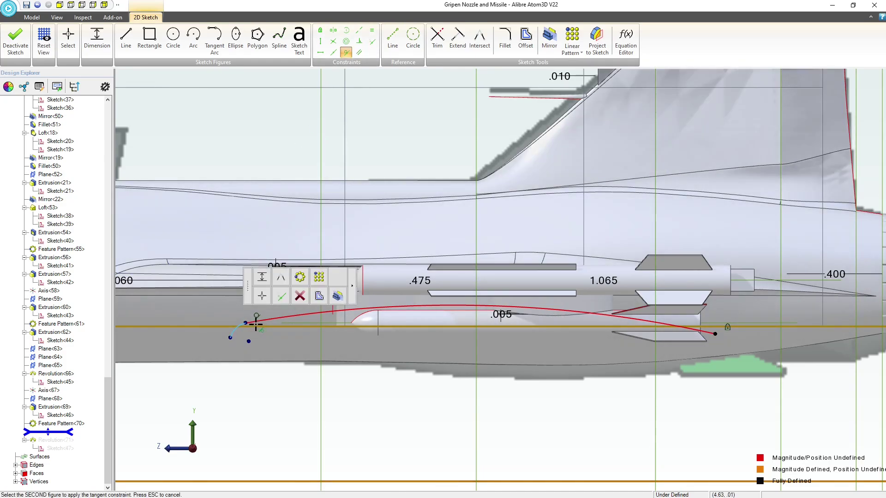
Constrain the nose arc's lower endpoint horizontal to the fixed rear endpoint and move it slightly rearward
left_click(320, 52)
left_click(231, 337)
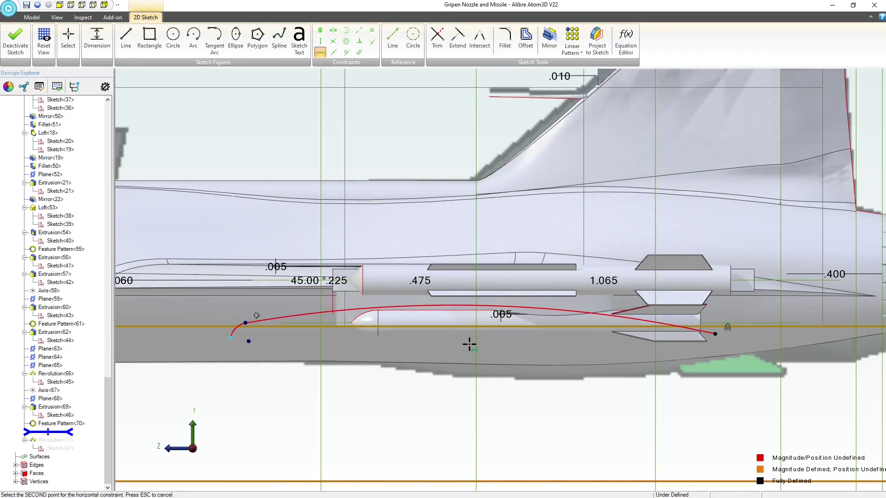
left_click(715, 334)
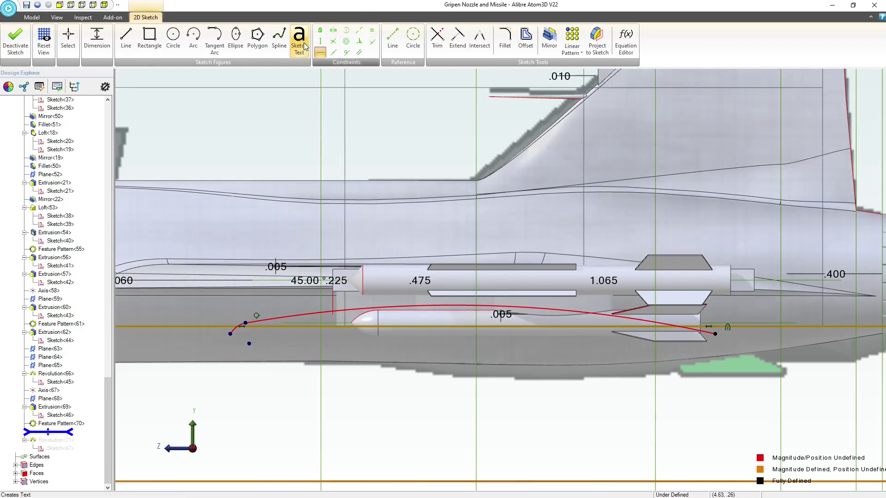
left_click(320, 52)
key("Escape")
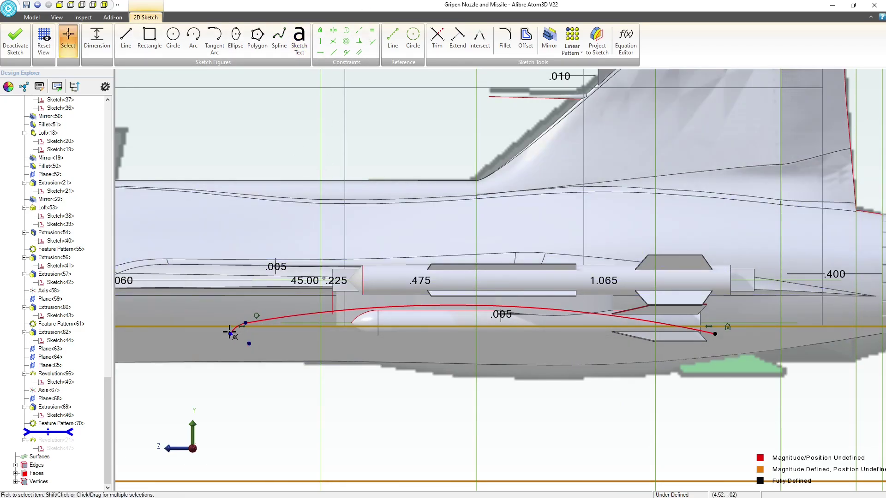
left_click_drag(230, 334, 227, 346)
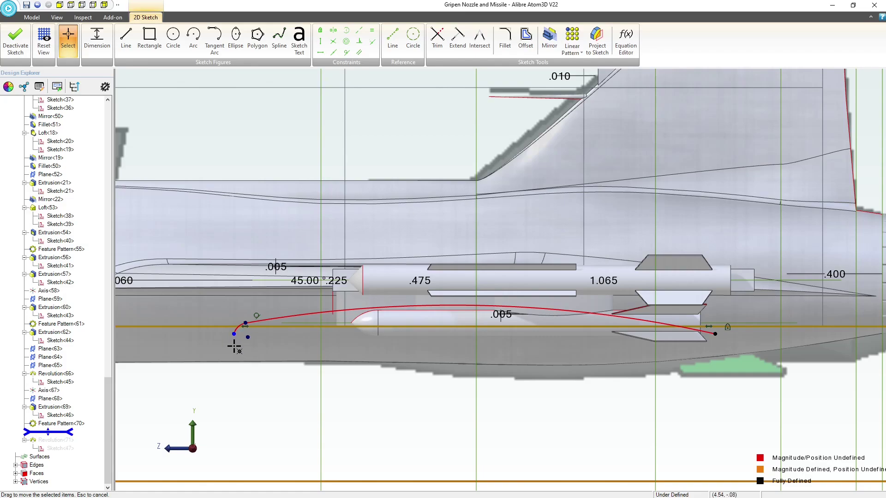
scroll(234, 339, "up", 3)
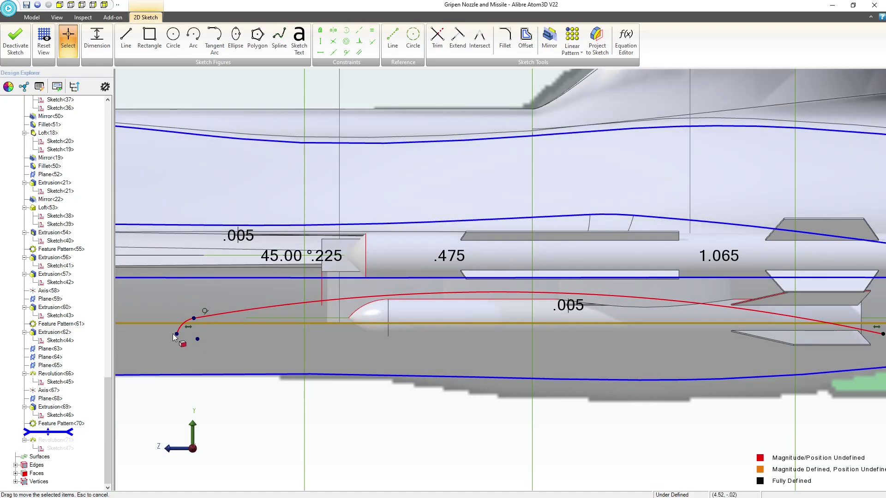
Close the rounded-nose profile with a straight line from nose tip to rear endpoint and finish the sketch to update the revolve
left_click(129, 50)
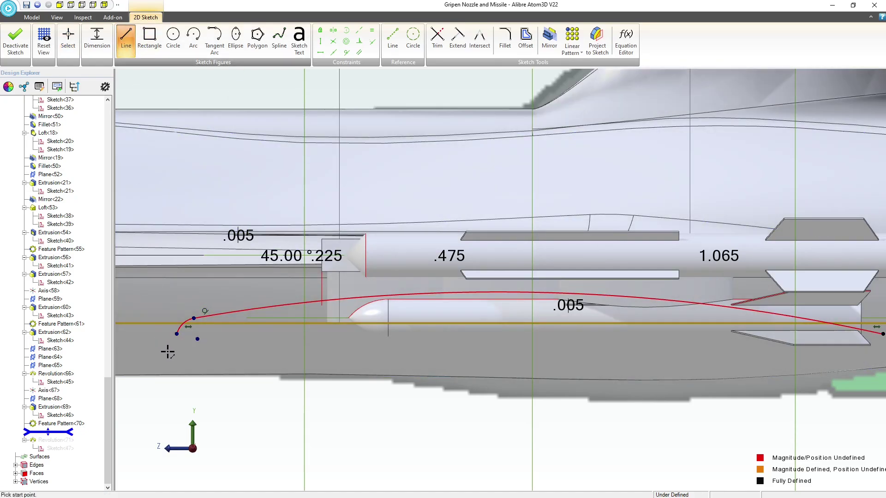
scroll(272, 379, "down", 1)
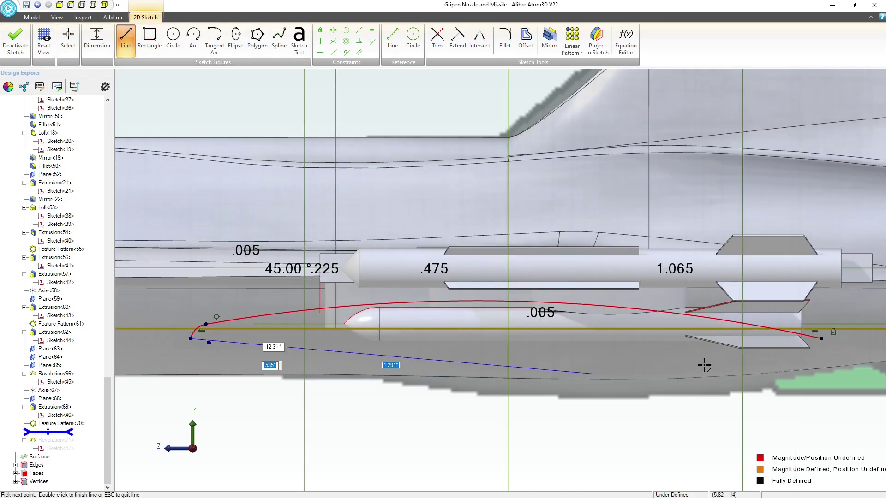
double_click(822, 338)
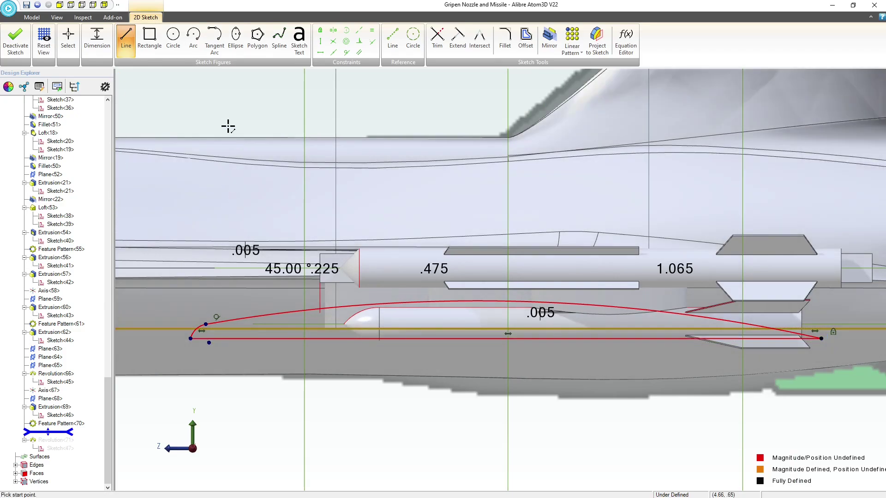
left_click(19, 44)
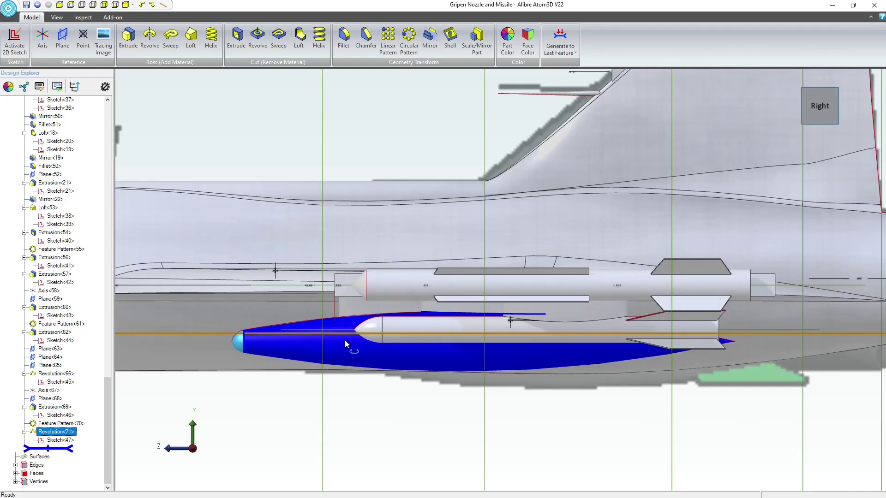
Examine the revolved body's nose and length against the top-view reference image, from above and close up at an angle
middle_click_drag(346, 344, 355, 381)
scroll(708, 199, "down", 2)
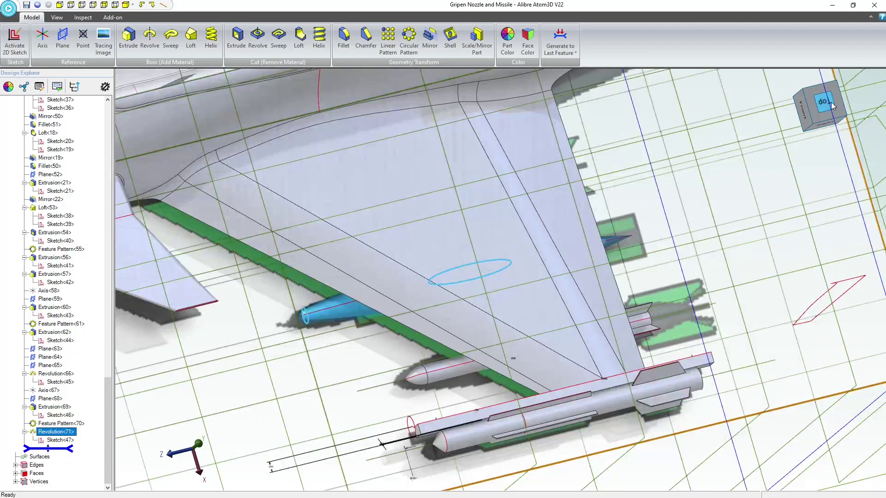
left_click(833, 106)
scroll(478, 298, "up", 3)
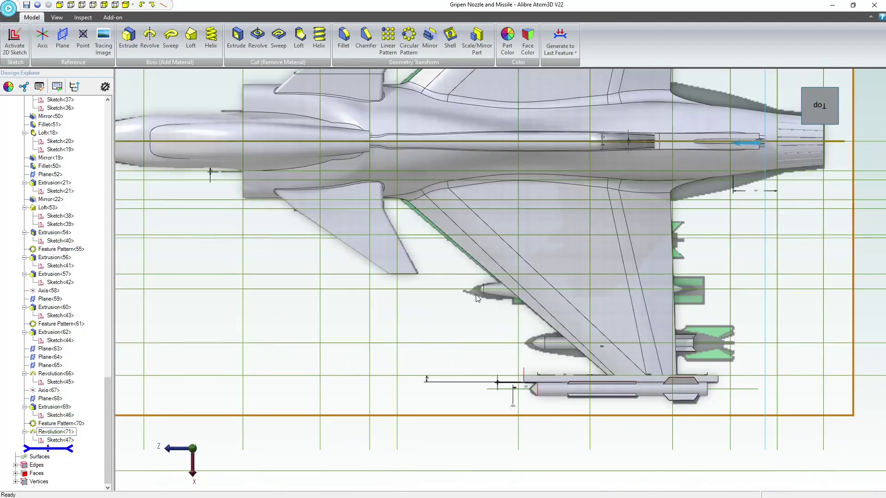
left_click(460, 290)
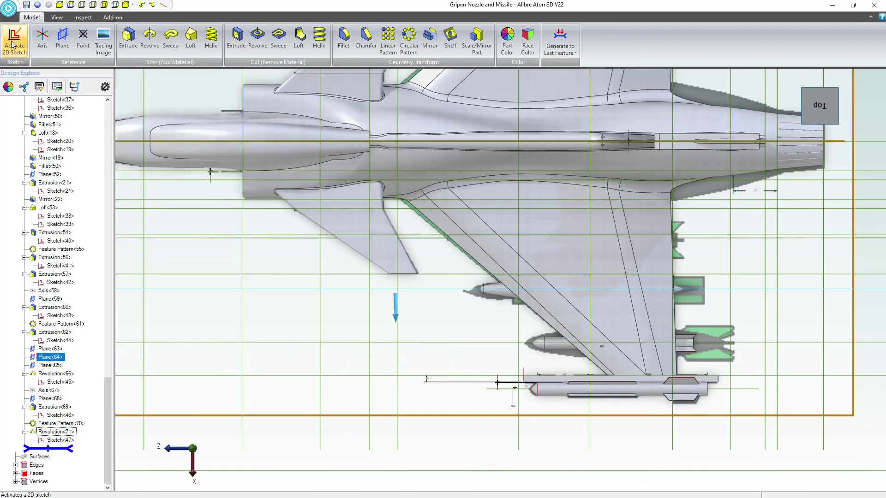
middle_click_drag(455, 320, 472, 309)
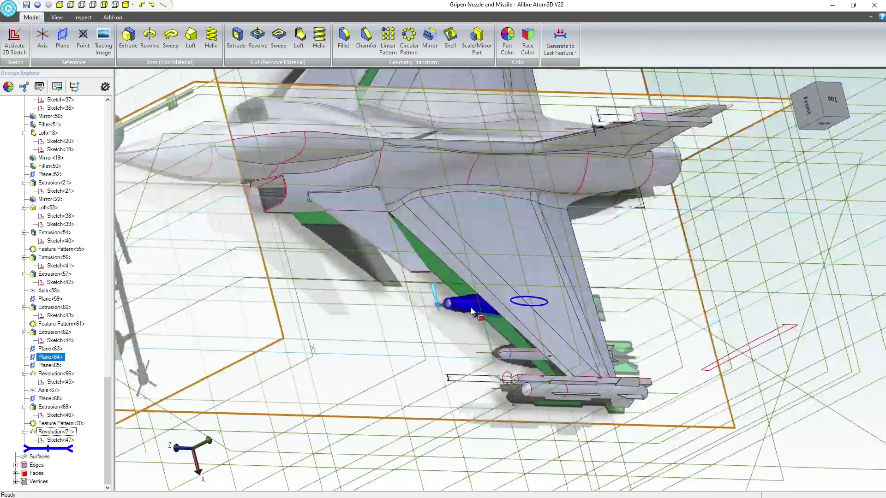
scroll(454, 305, "up", 2)
scroll(454, 309, "up", 2)
scroll(390, 303, "up", 2)
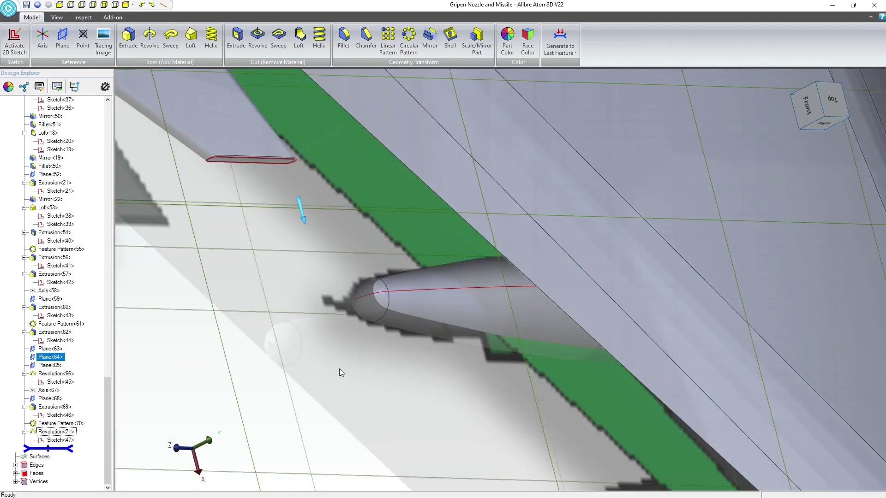
key("Escape")
scroll(340, 370, "down", 2)
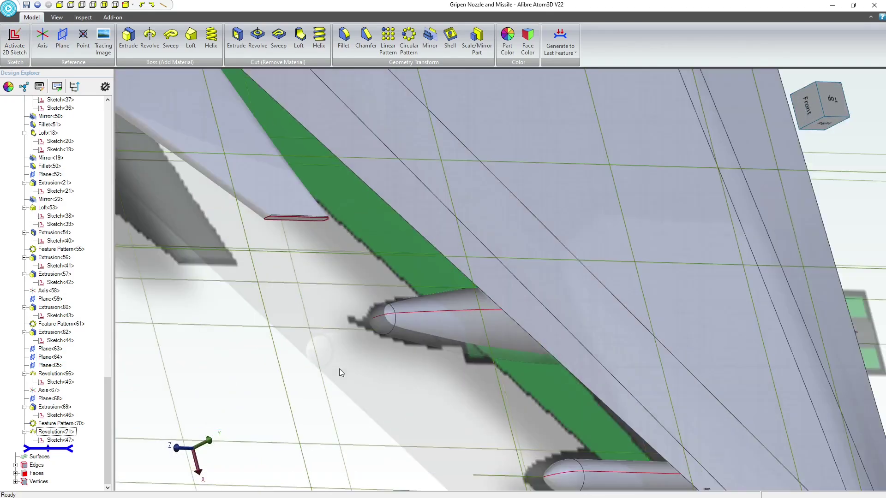
Try to place a reference axis through the second pylon's revolved body using its curved side face
left_click(42, 39)
left_click(444, 319)
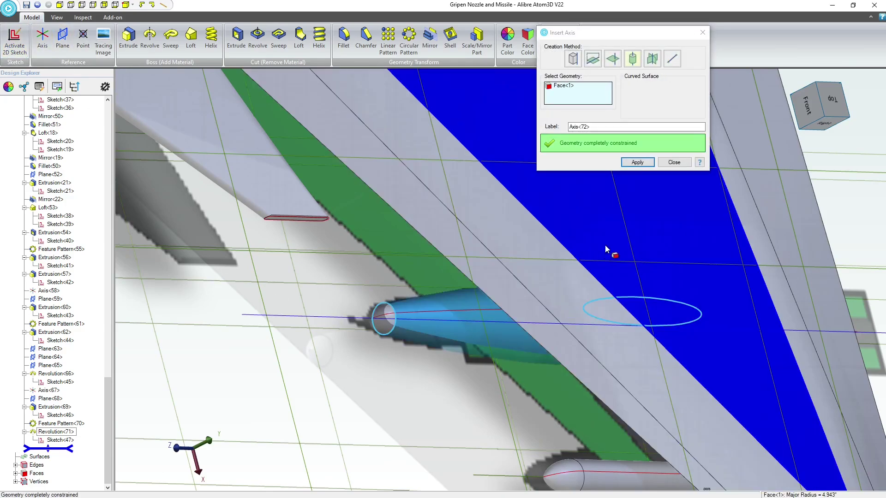
scroll(605, 249, "down", 3)
left_click(633, 163)
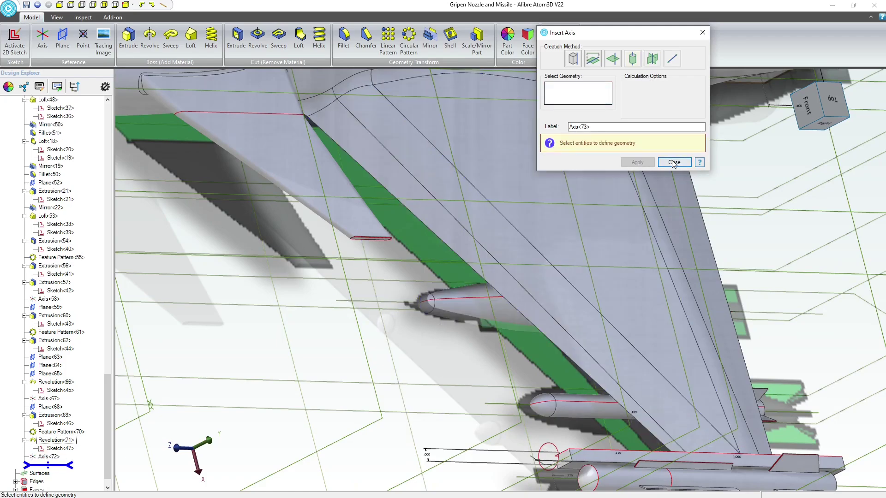
Delete the reference axis just placed from the revolved body's side face
scroll(649, 290, "down", 3)
middle_click_drag(649, 290, 790, 312)
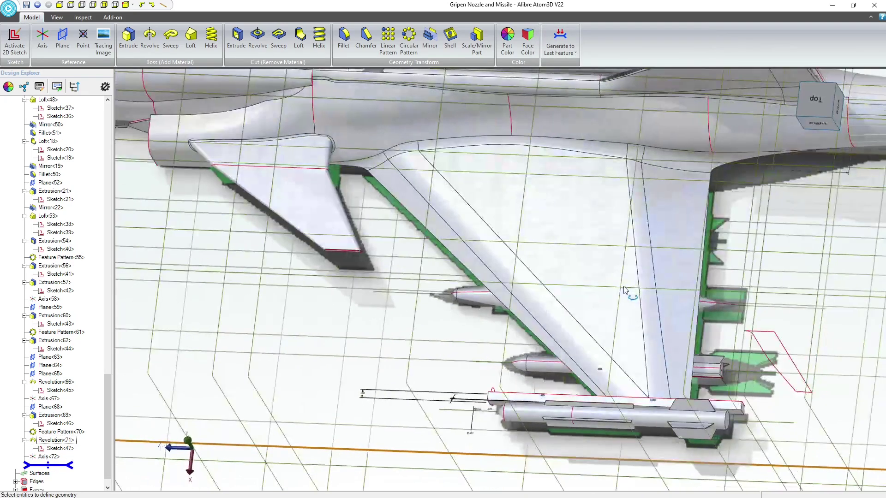
left_click(790, 312)
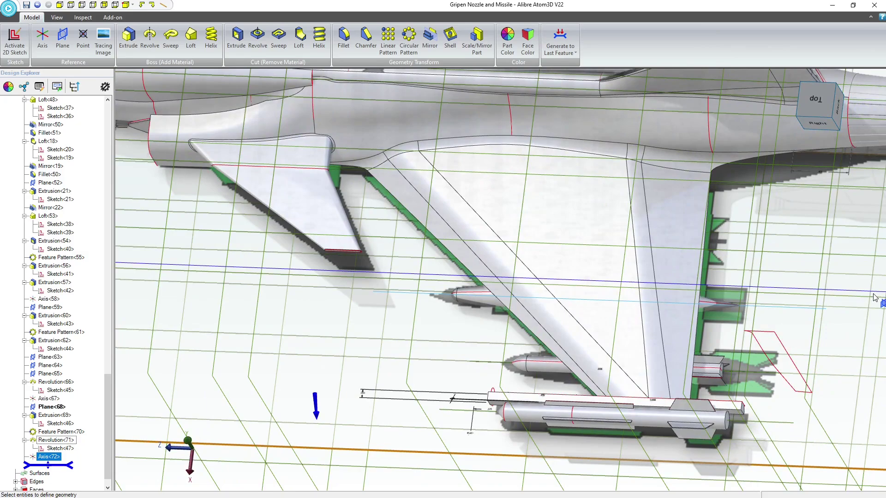
key("Delete")
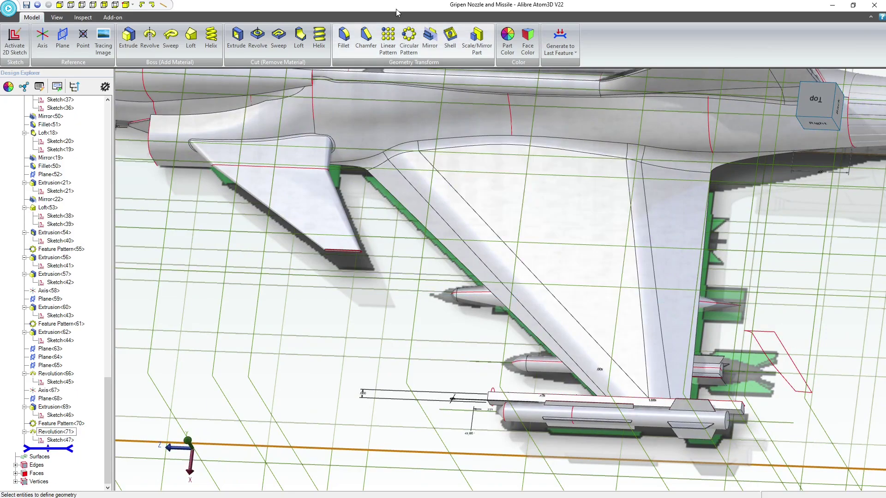
Create a two-point reference axis from the revolved body's nose tip vertex to its pointed tail vertex
left_click(43, 41)
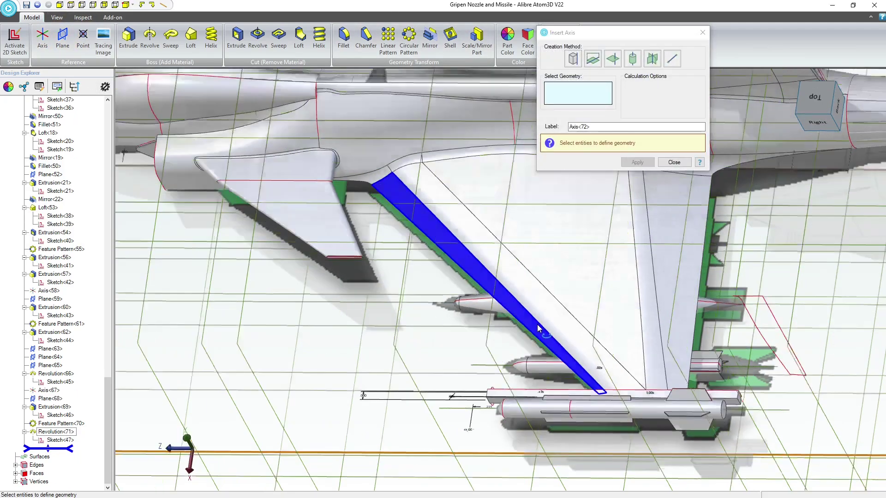
middle_click_drag(537, 324, 478, 333)
scroll(421, 367, "up", 5)
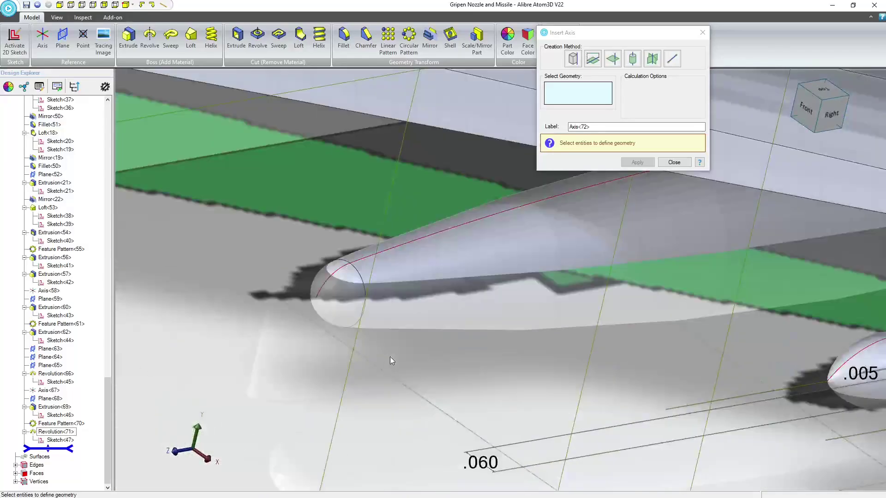
left_click(316, 297)
scroll(290, 352, "down", 5)
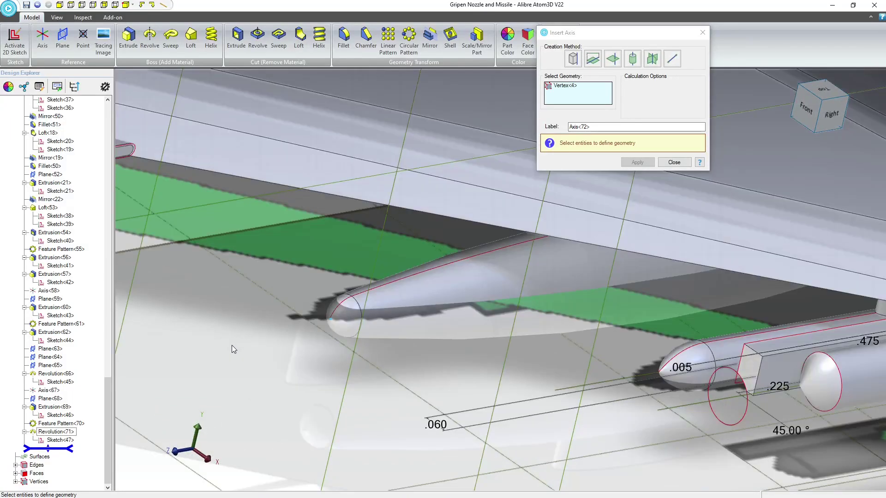
middle_click_drag(397, 345, 364, 356)
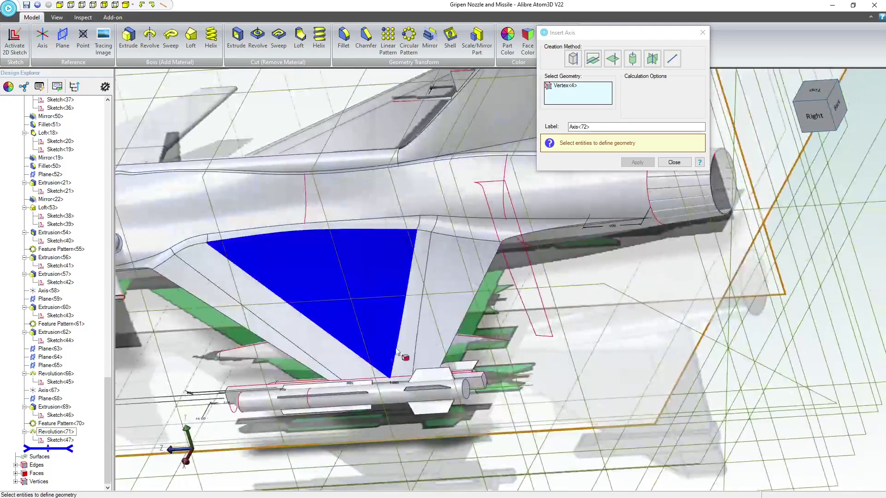
scroll(475, 345, "up", 3)
left_click(504, 334)
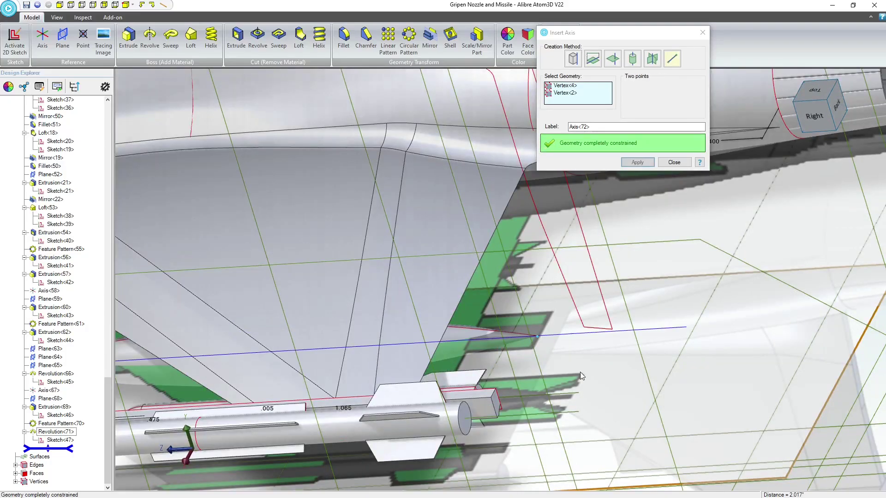
scroll(580, 372, "down", 5)
left_click(638, 162)
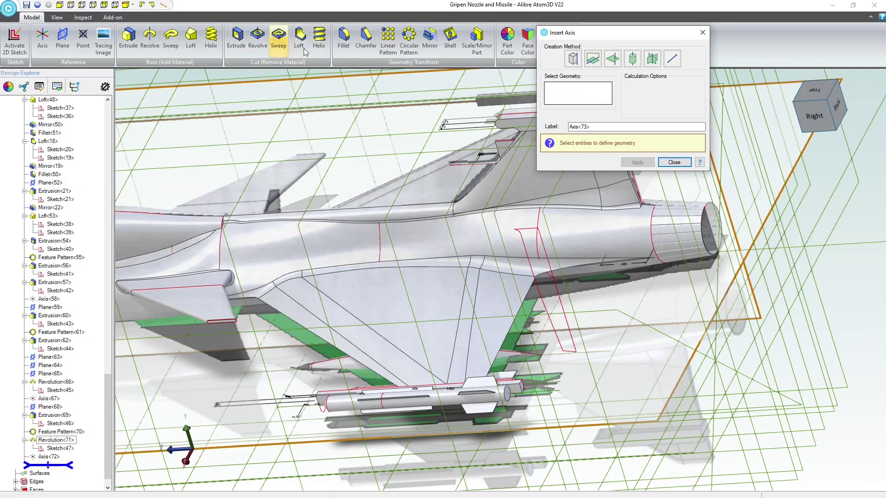
left_click(686, 163)
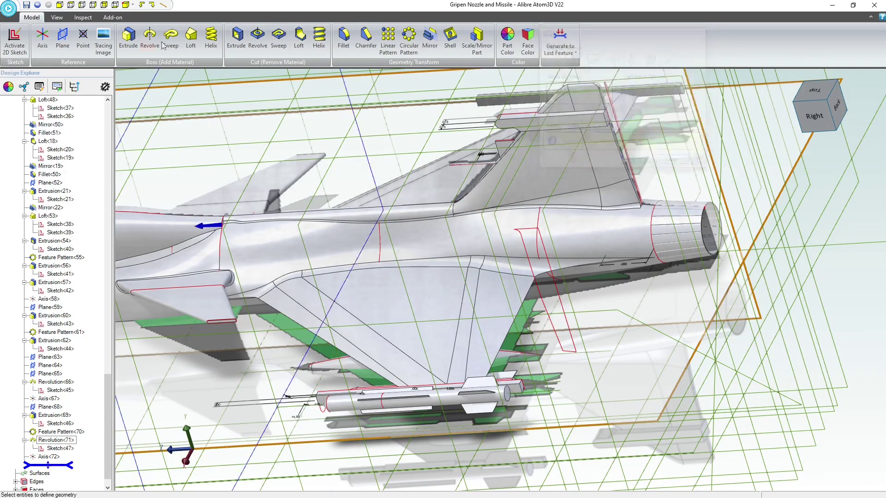
Create a reference plane through the new axis at an angle of -45 degrees to the YZ-Plane
left_click(62, 37)
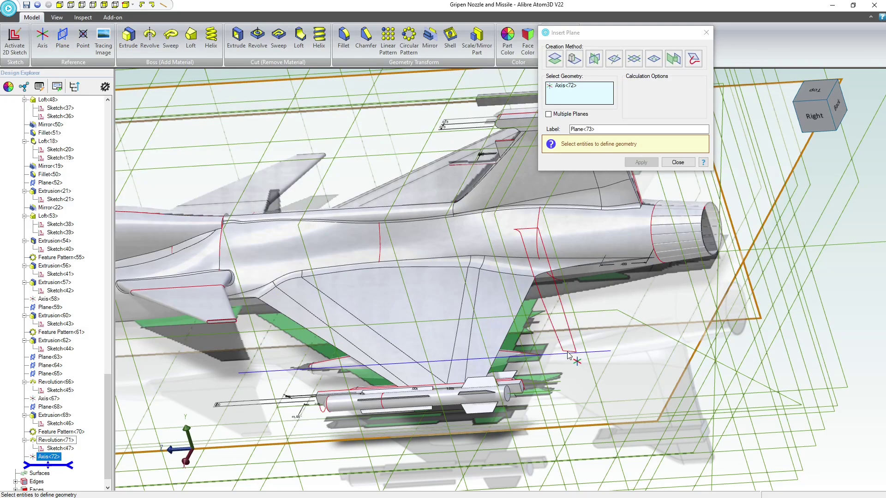
scroll(564, 359, "down", 5)
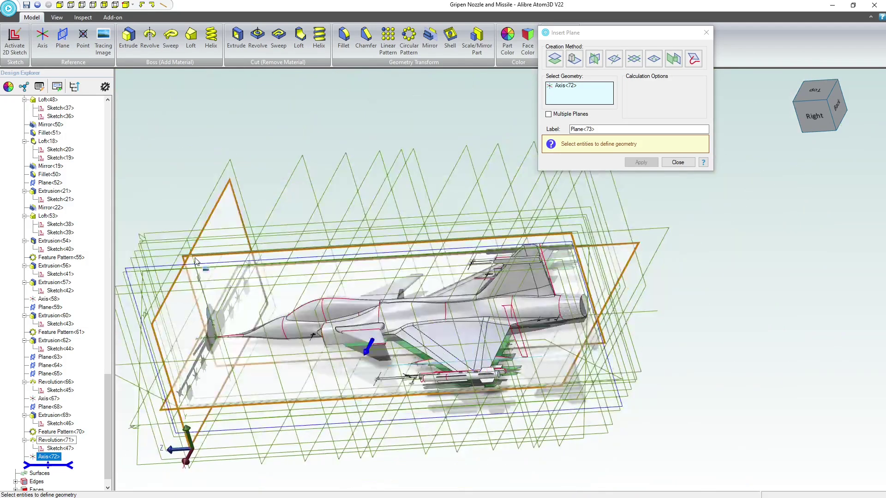
left_click(173, 245)
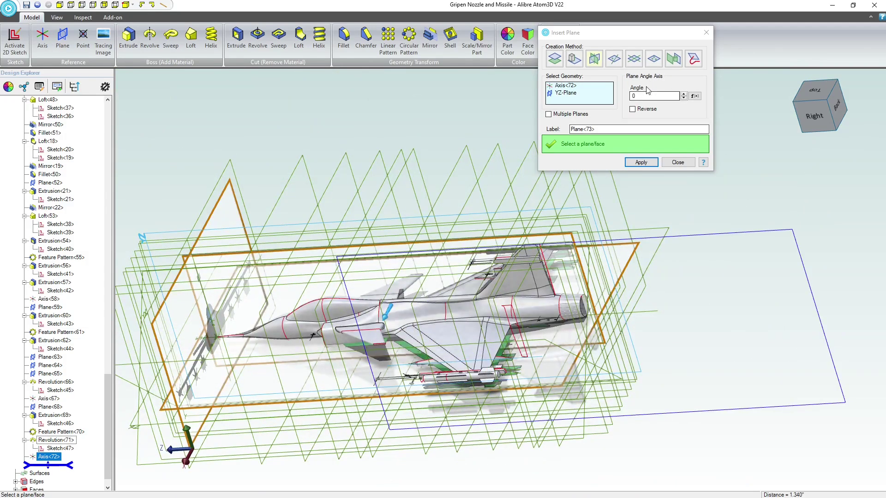
left_click(626, 96)
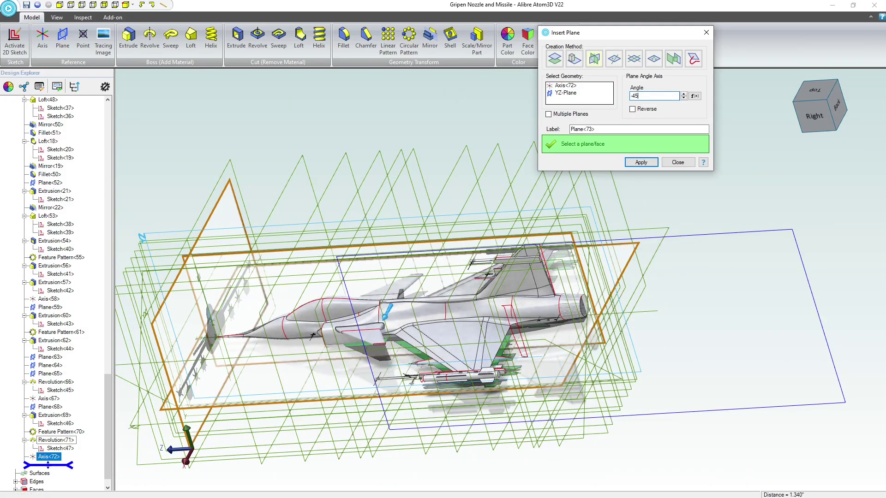
type("-45")
key("Return")
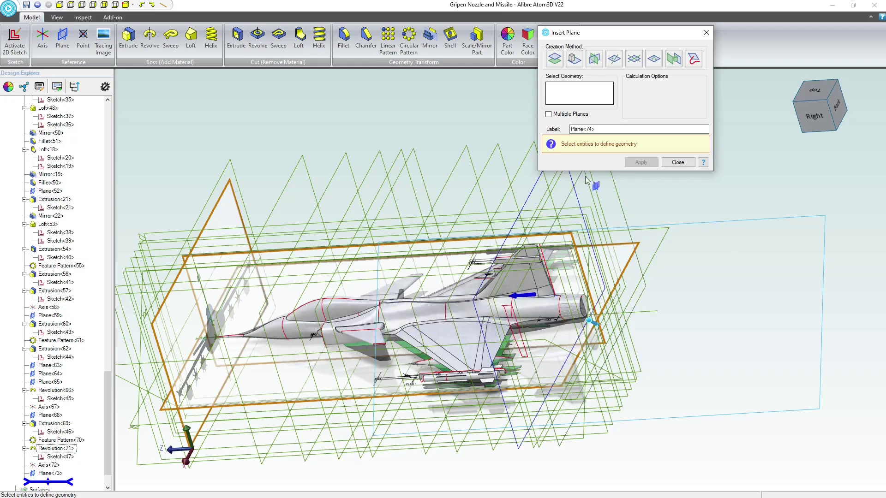
left_click(678, 163)
Sketch a closed four-sided fin profile on the angled plane at the body's tail, base near its centreline and outer edge about 0.62 inches long
middle_click_drag(642, 250, 616, 246)
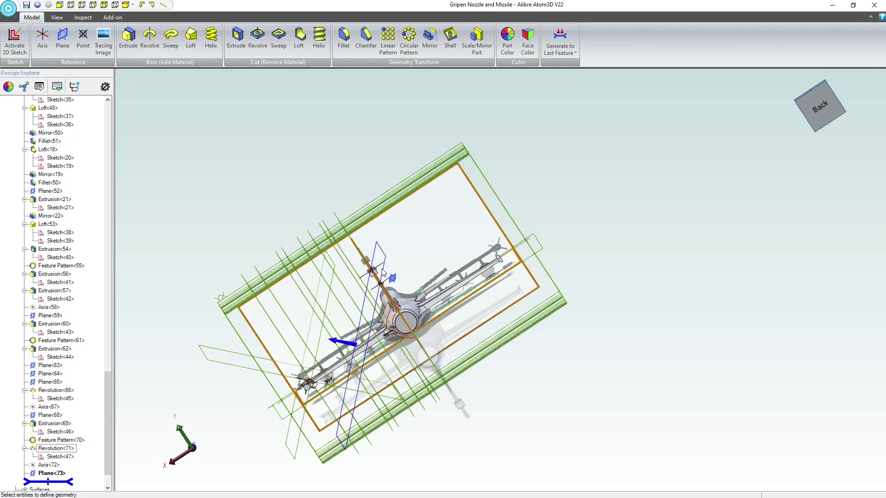
left_click(15, 41)
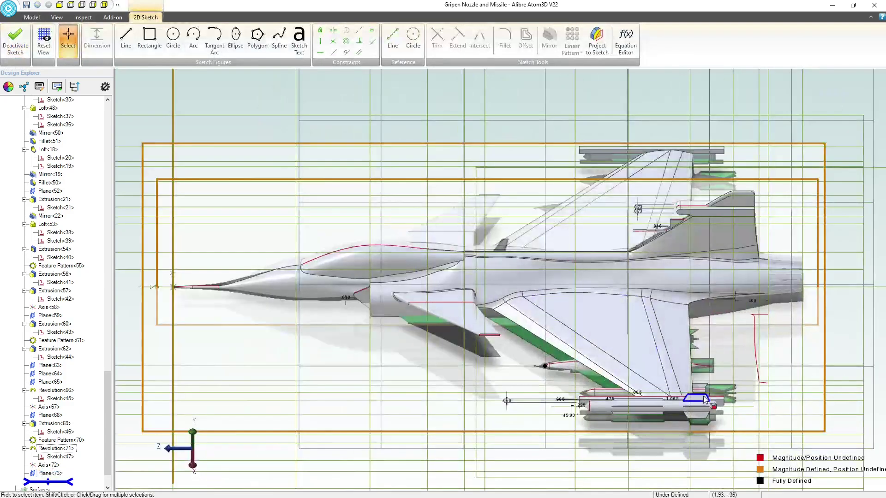
scroll(538, 364, "up", 5)
middle_click_drag(537, 363, 506, 365)
scroll(601, 299, "up", 2)
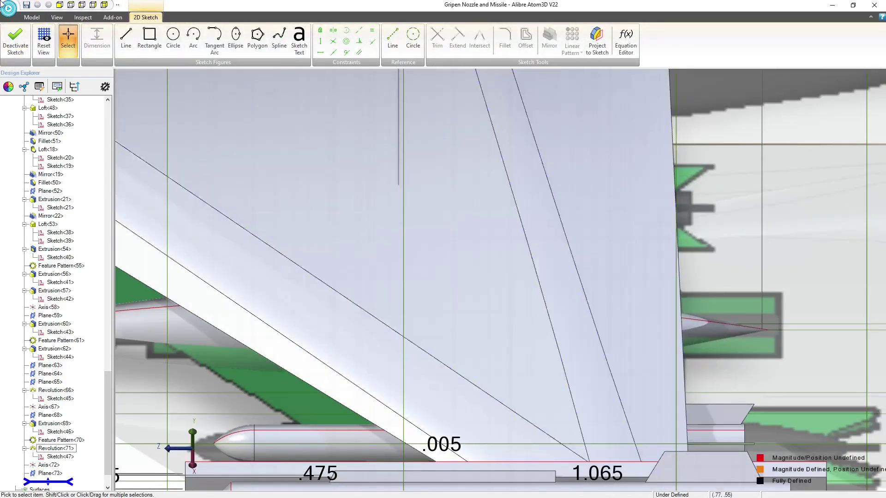
left_click(48, 38)
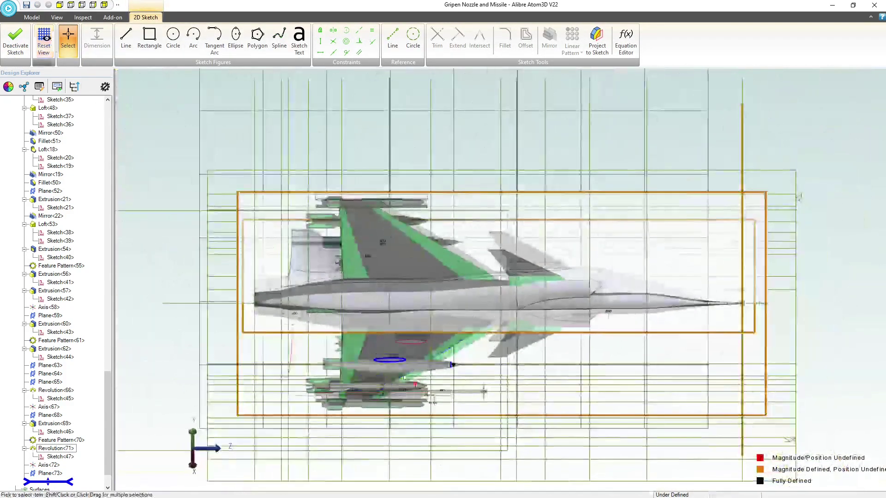
scroll(281, 367, "up", 4)
scroll(282, 368, "up", 1)
middle_click_drag(282, 368, 594, 358)
scroll(582, 356, "up", 2)
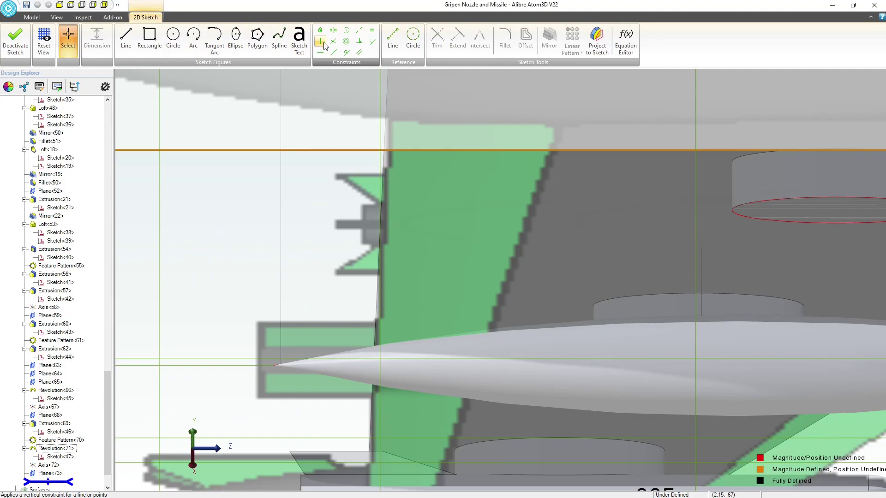
left_click(140, 34)
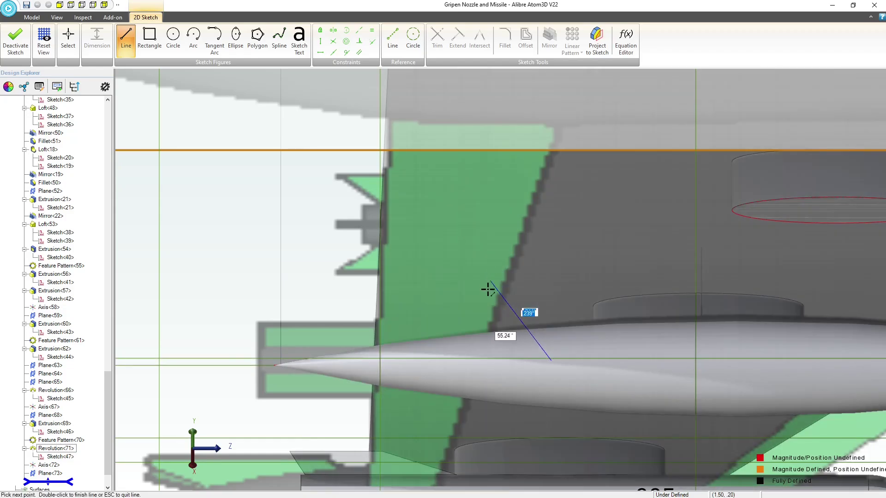
left_click(488, 290)
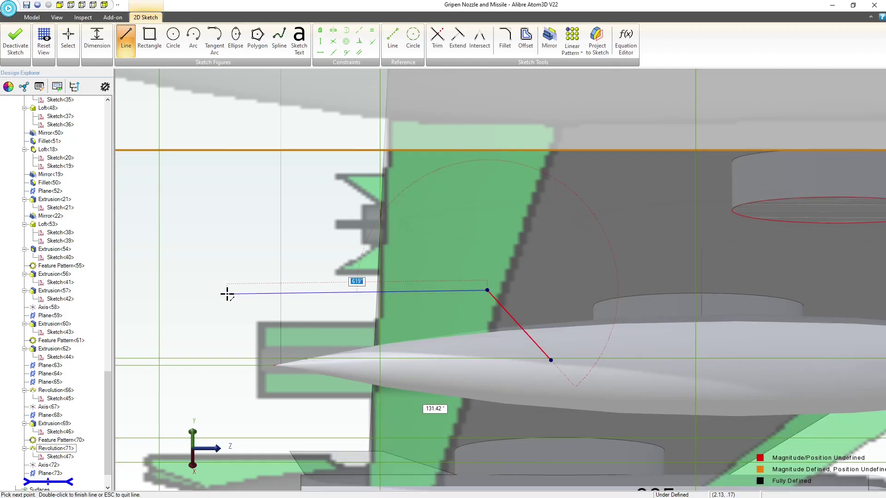
left_click(227, 294)
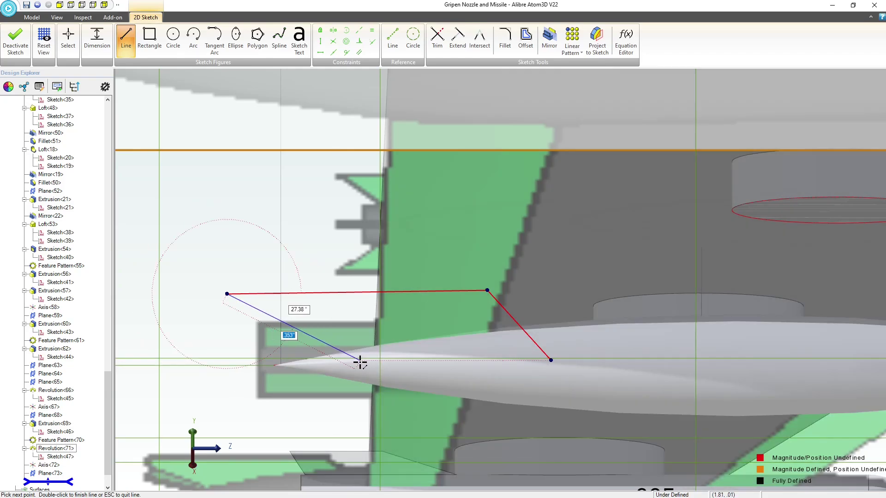
left_click(360, 360)
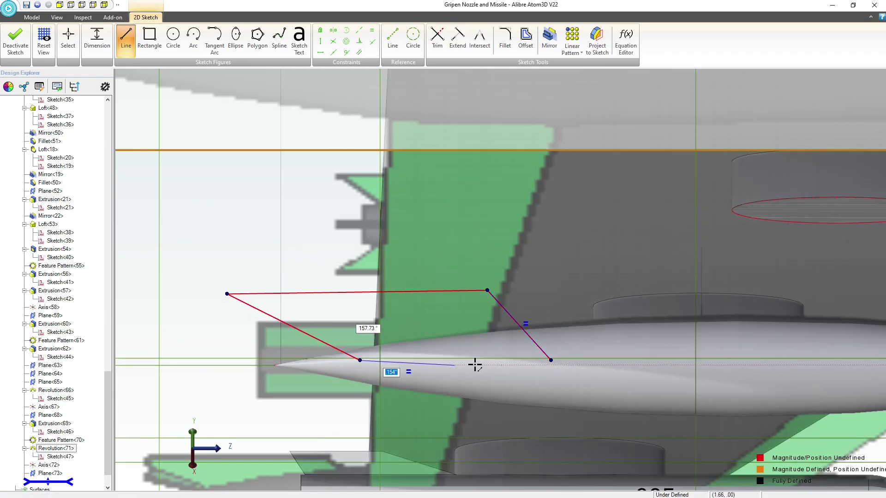
double_click(550, 361)
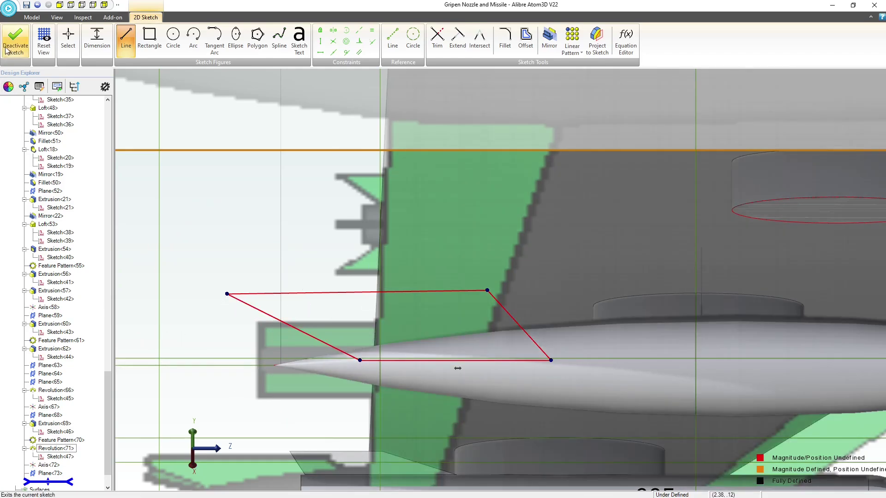
key("Escape")
Finish the fin sketch and extrude it as a thin boss using the Mid Plane type
mouse_move(392, 321)
middle_mouse_down()
mouse_move(456, 325)
mouse_move(434, 318)
mouse_move(444, 320)
middle_mouse_up()
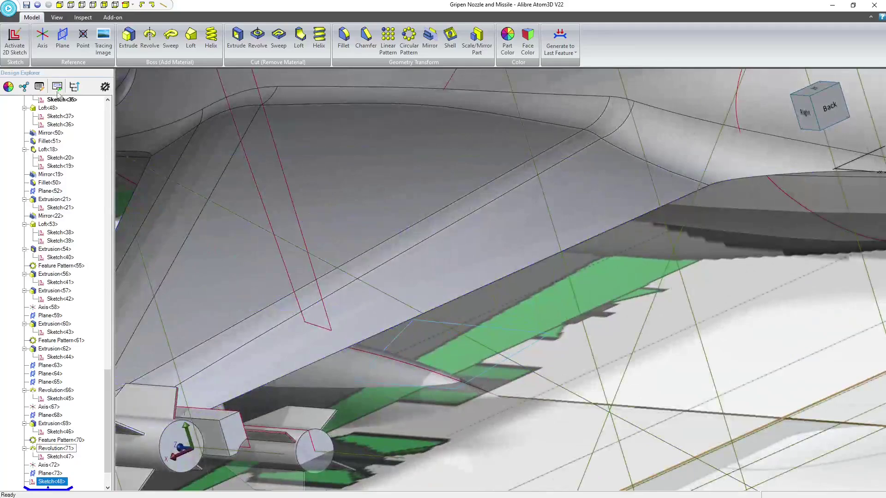
left_click(128, 40)
left_click(129, 39)
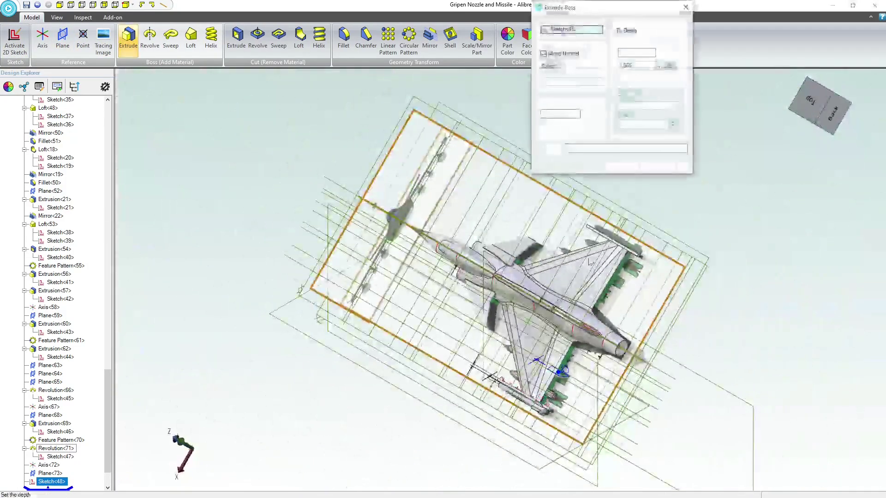
left_click(627, 31)
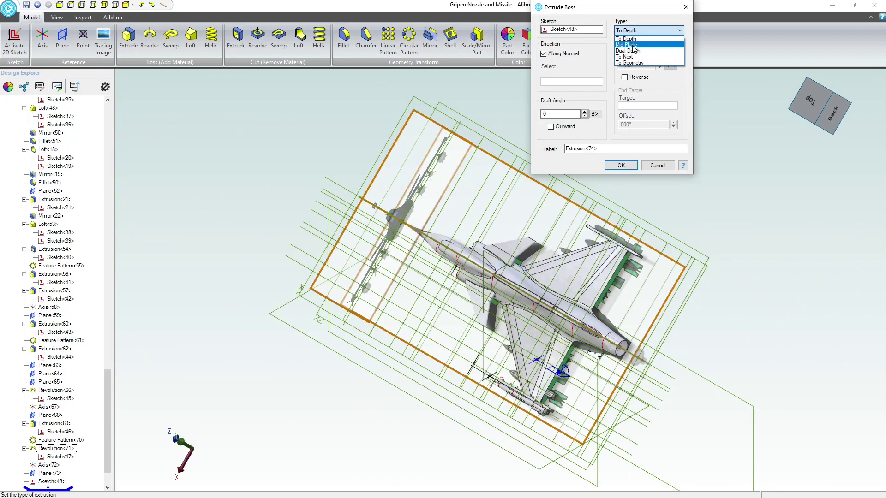
left_click(621, 166)
Circular-pattern the thin extruded tail fin into 4 instances at 90 degrees around the revolved body's reference axis
scroll(627, 337, "up", 5)
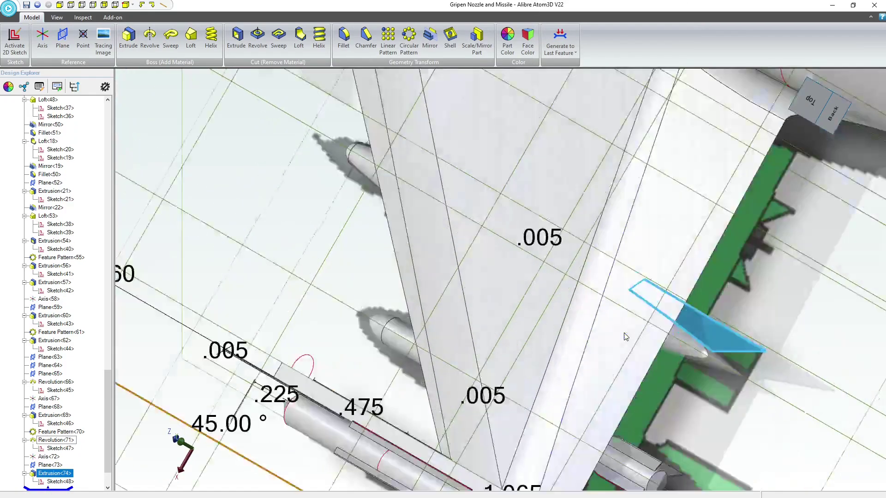
middle_click_drag(626, 337, 612, 315)
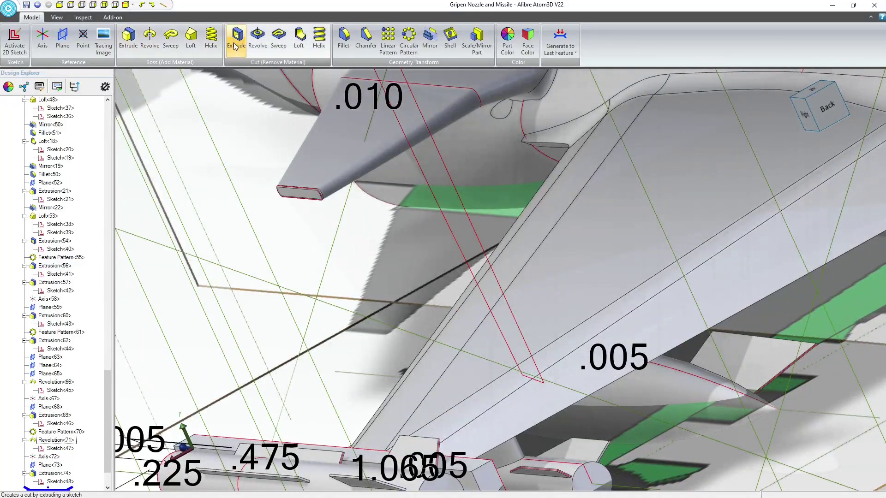
left_click(409, 37)
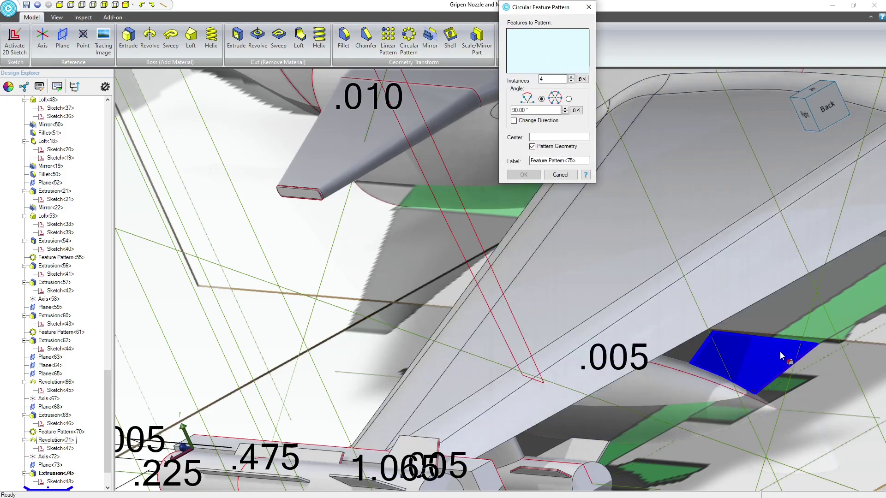
left_click(781, 356)
left_click(543, 138)
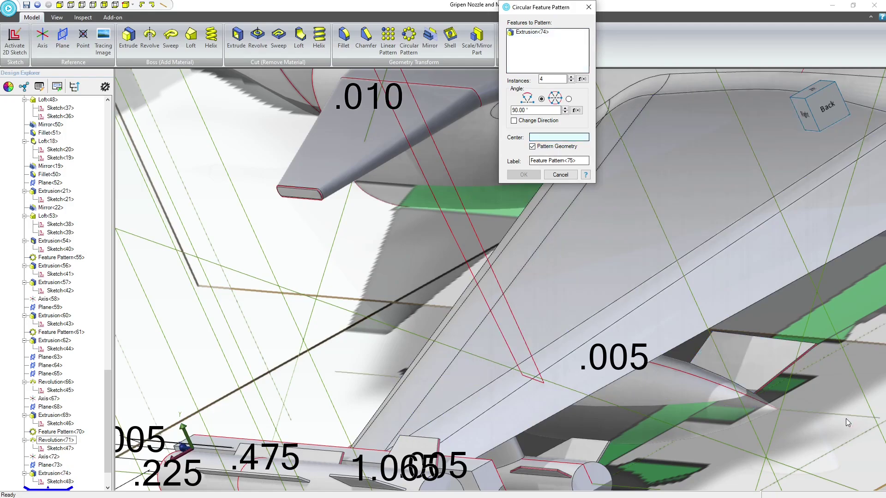
left_click(844, 416)
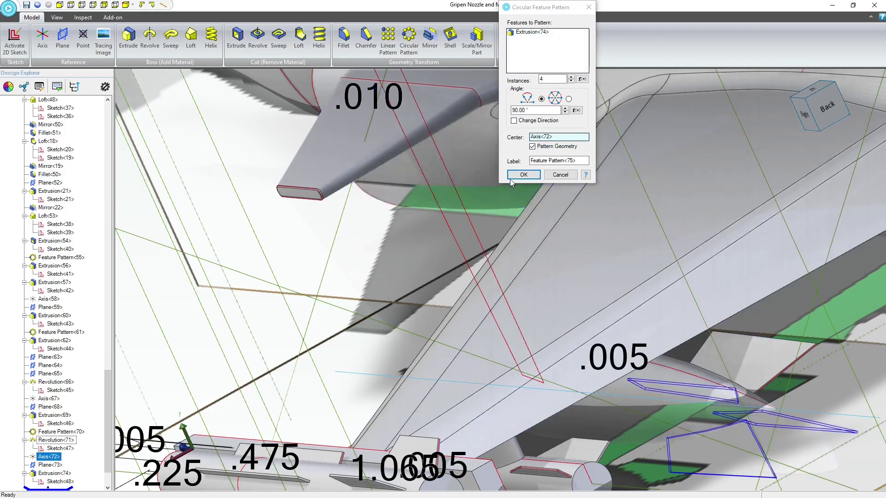
left_click(523, 175)
scroll(362, 346, "down", 5)
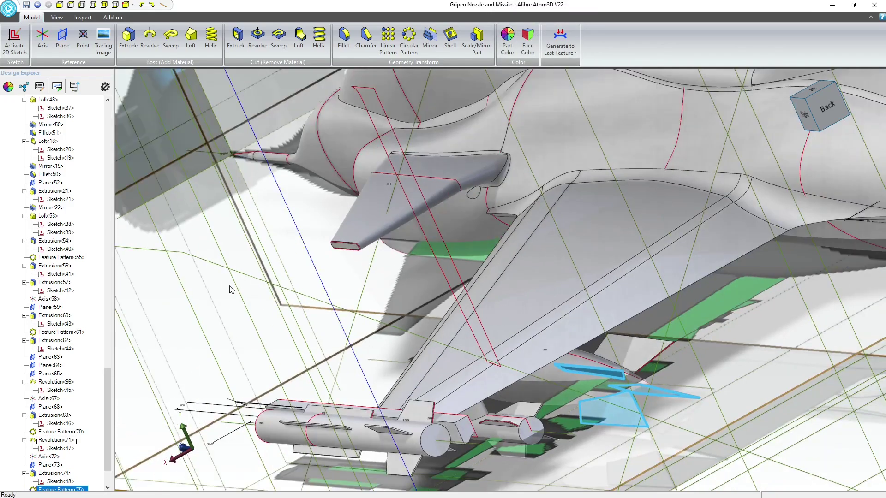
On the vertical reference plane through the innermost pylon, sketch a seven-point spline forming the store's upper half-profile from nose to pointed tail
mouse_move(470, 386)
middle_mouse_down()
mouse_move(459, 398)
mouse_move(462, 386)
middle_mouse_up()
middle_click_drag(463, 383, 517, 362)
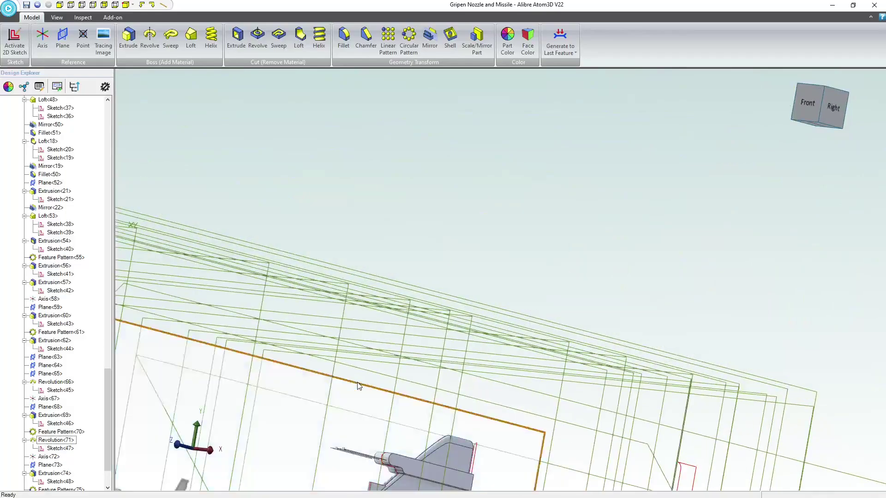
scroll(383, 466, "up", 5)
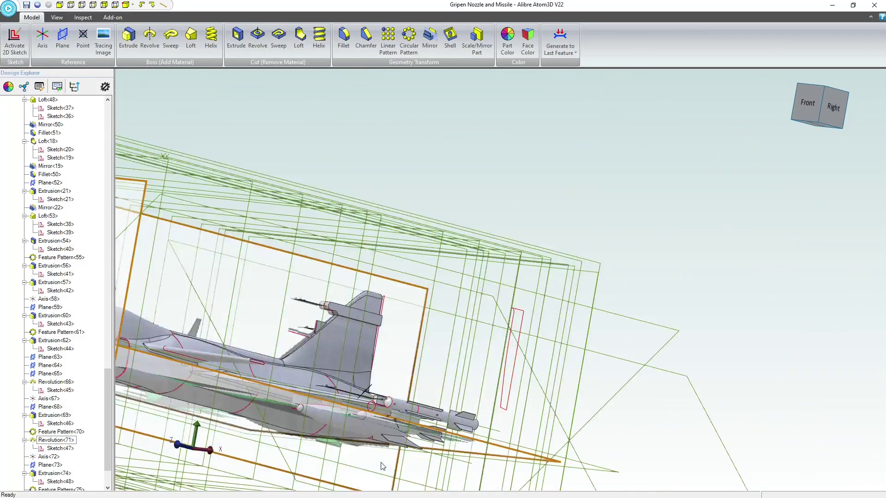
middle_click_drag(308, 437, 316, 430)
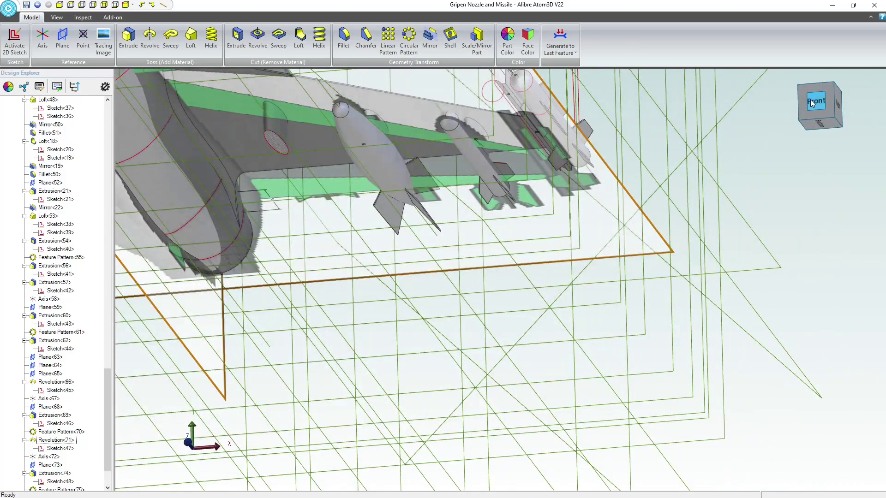
left_click(813, 103)
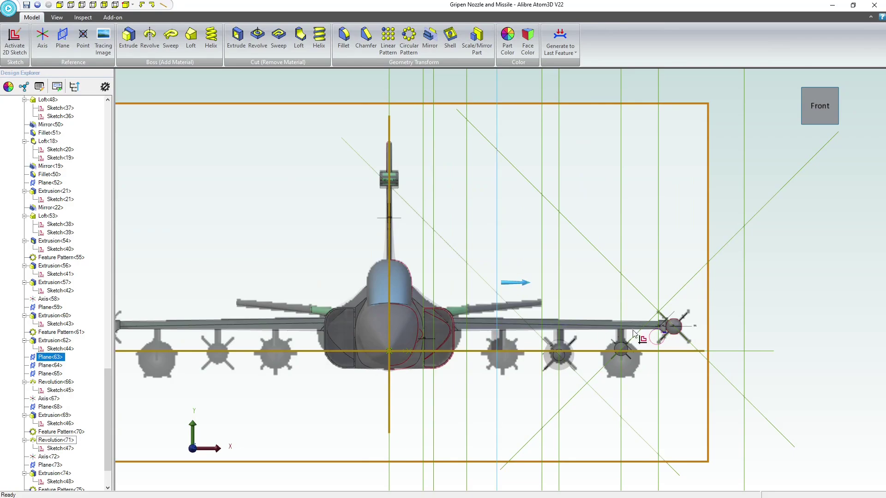
scroll(498, 333, "up", 5)
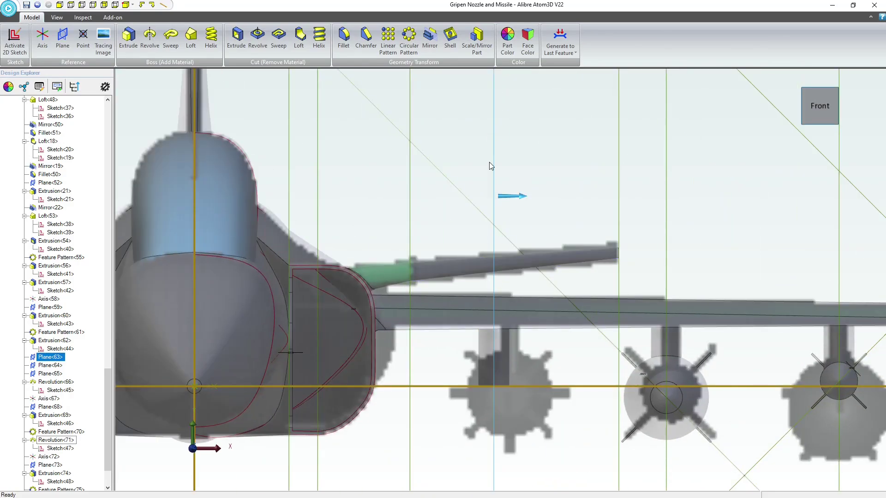
left_click(16, 45)
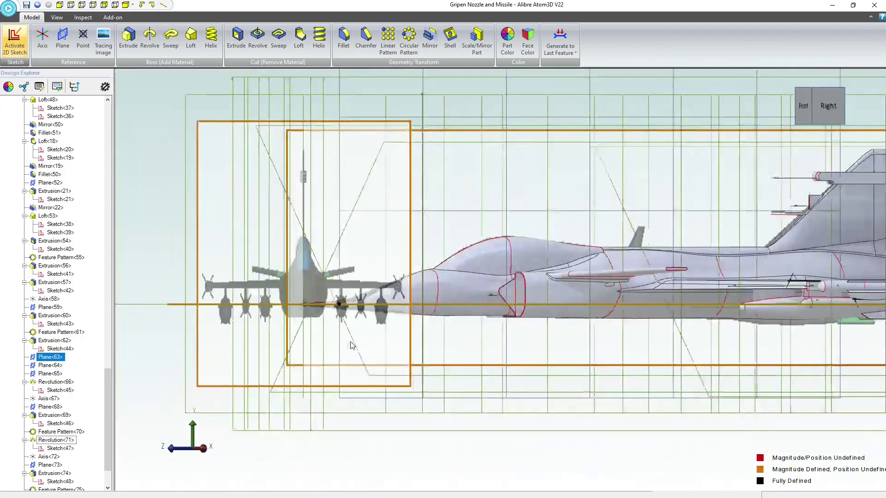
scroll(665, 333, "up", 6)
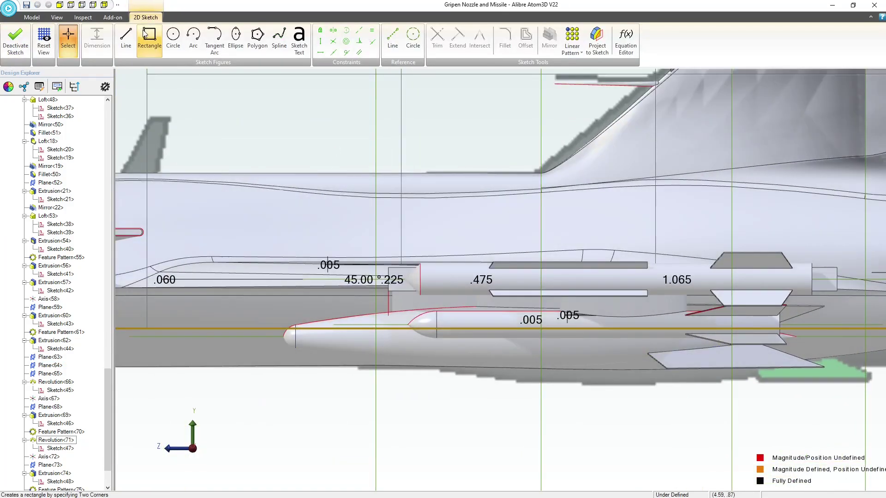
left_click(280, 37)
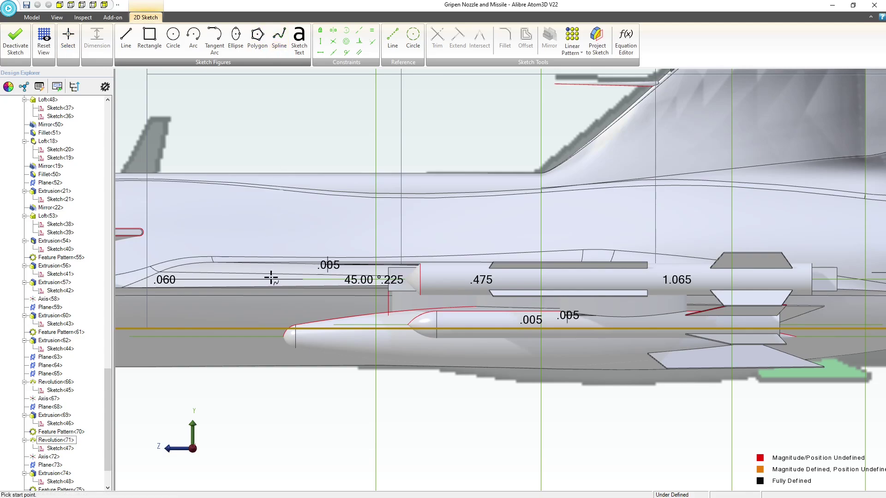
left_click(241, 340)
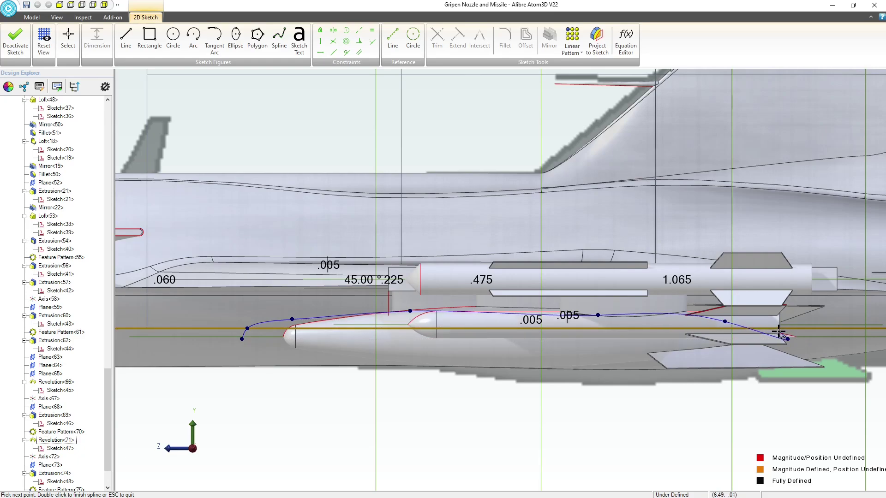
key("Escape")
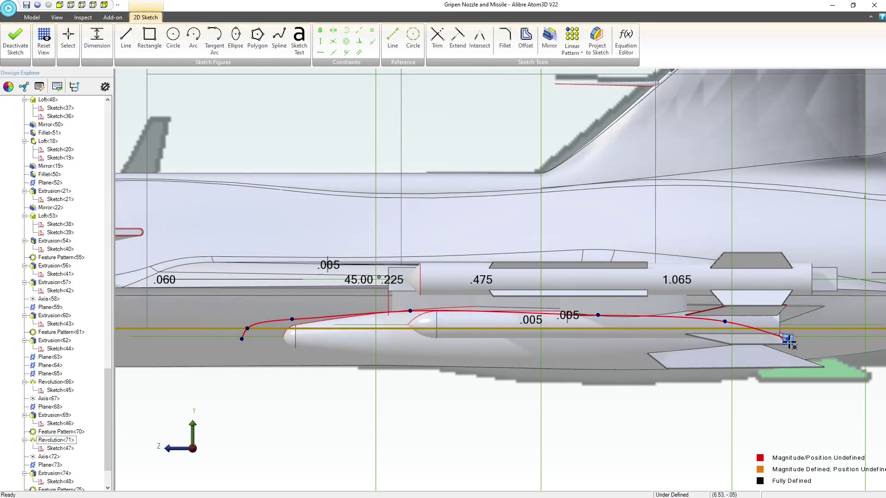
key("Escape")
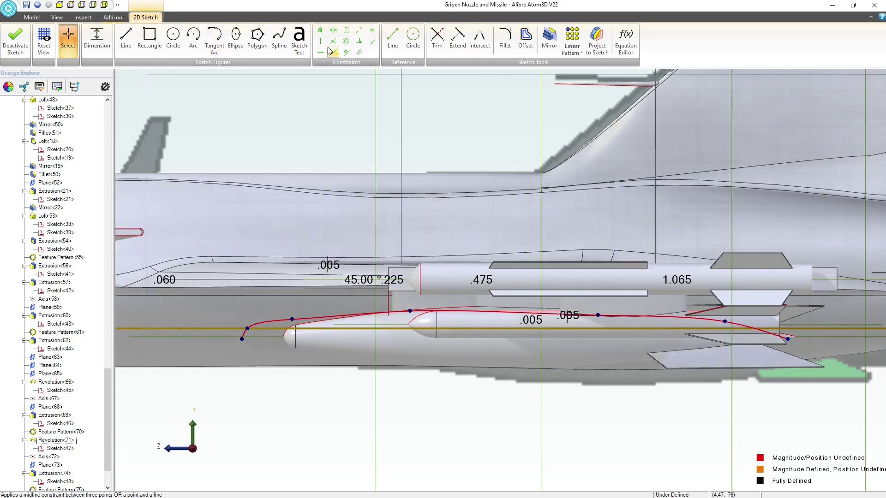
Constrain the spline's two endpoints horizontally and join them with a straight line about 2.15 inches long to close the profile
left_click(242, 340)
left_click(787, 340)
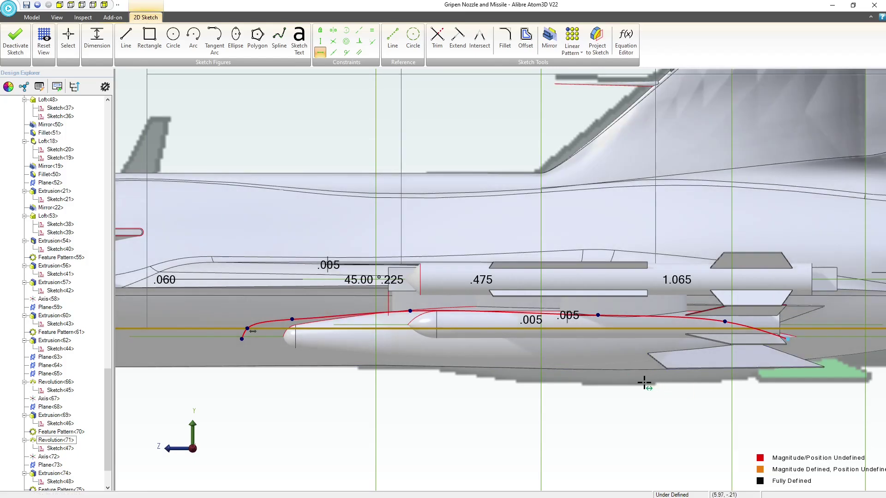
key("l")
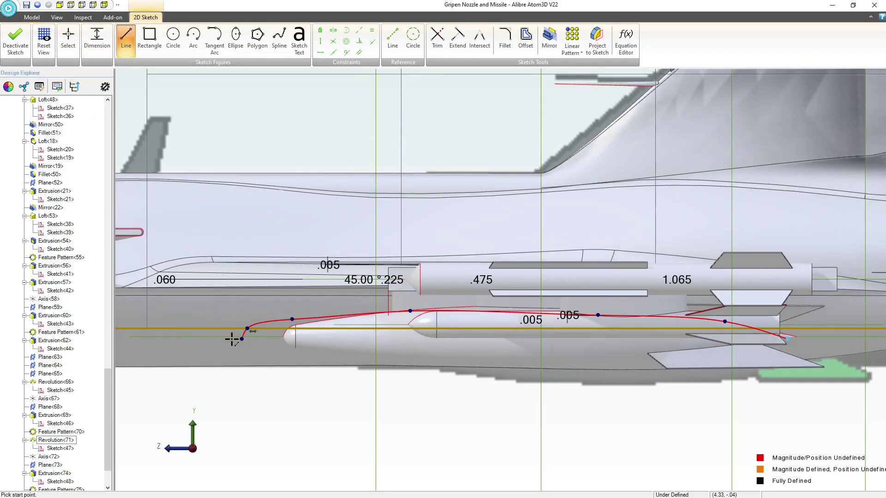
left_click(242, 339)
left_click(787, 339)
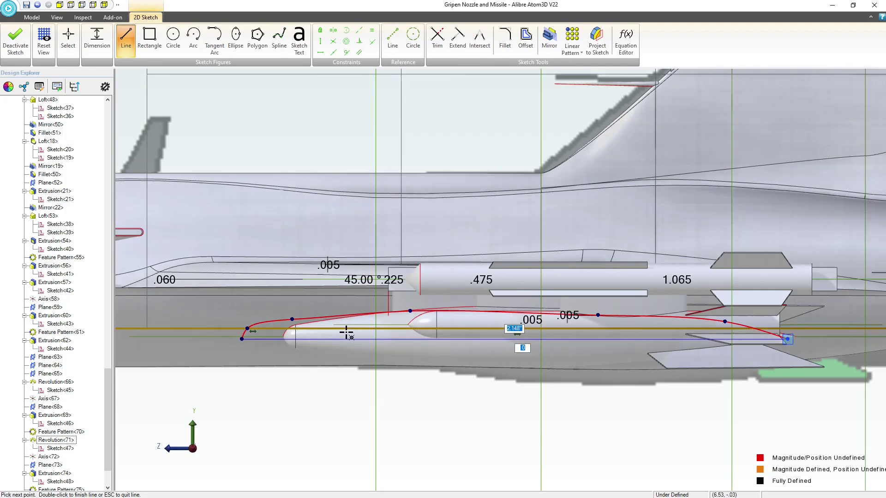
left_click(68, 37)
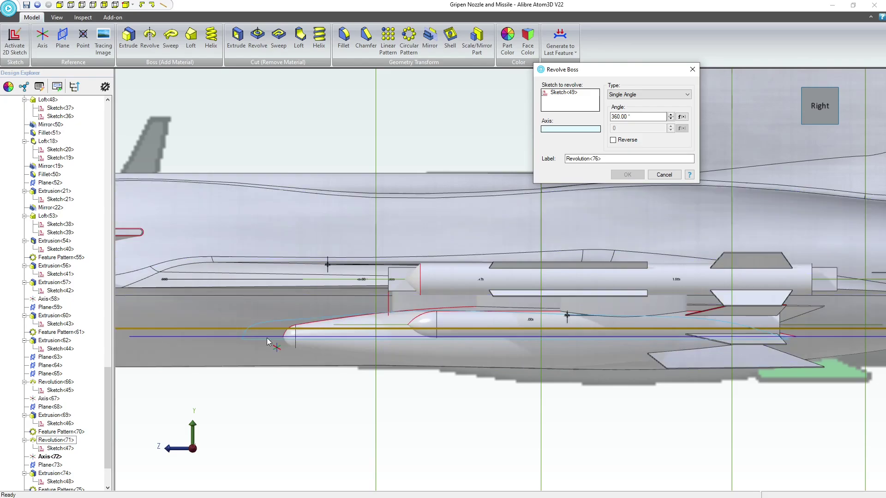
Revolve the closed store profile as a boss through 360 degrees about its straight base line
left_click(266, 339)
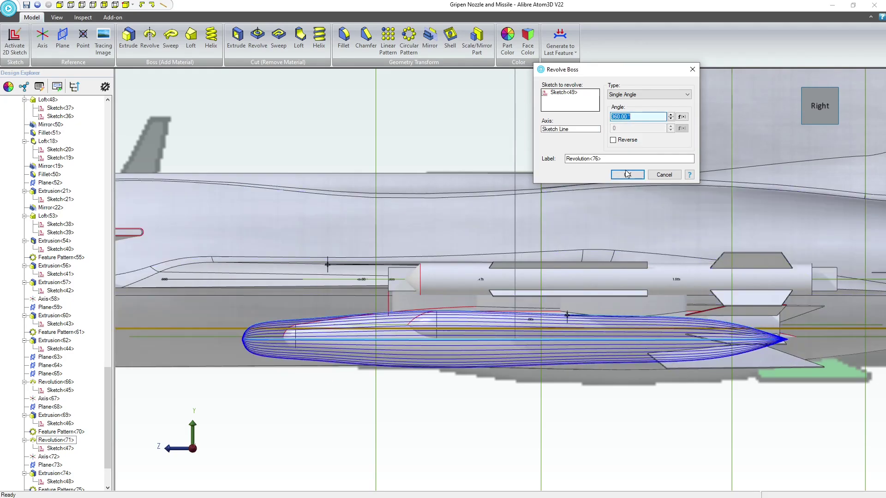
key("Return")
middle_click_drag(661, 284, 402, 309)
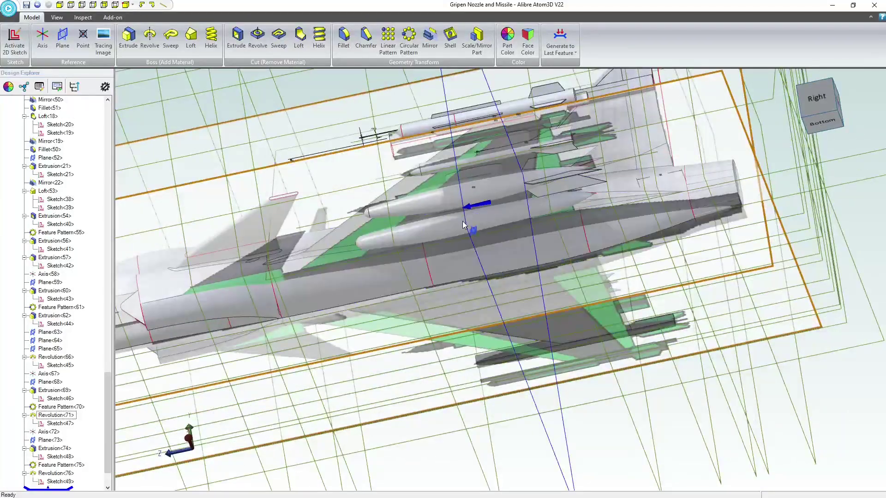
Reopen the inner store's profile sketch for editing and move the whole profile slightly upward
right_click(61, 482)
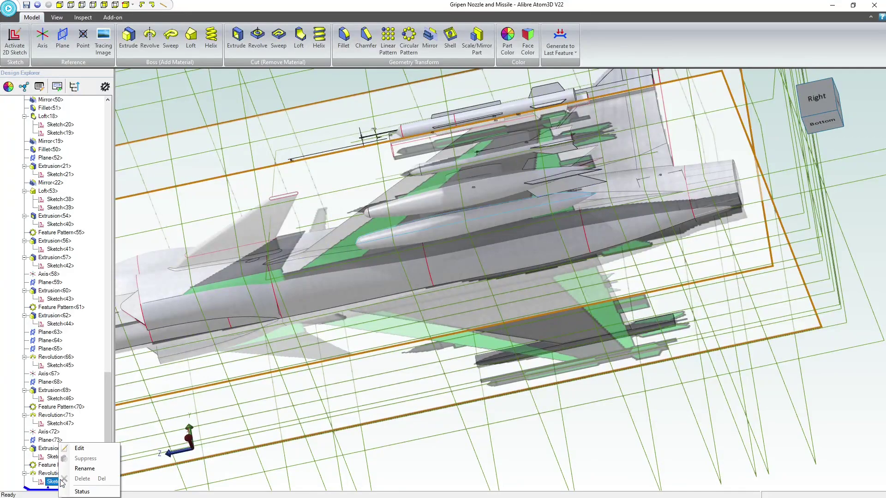
left_click(76, 447)
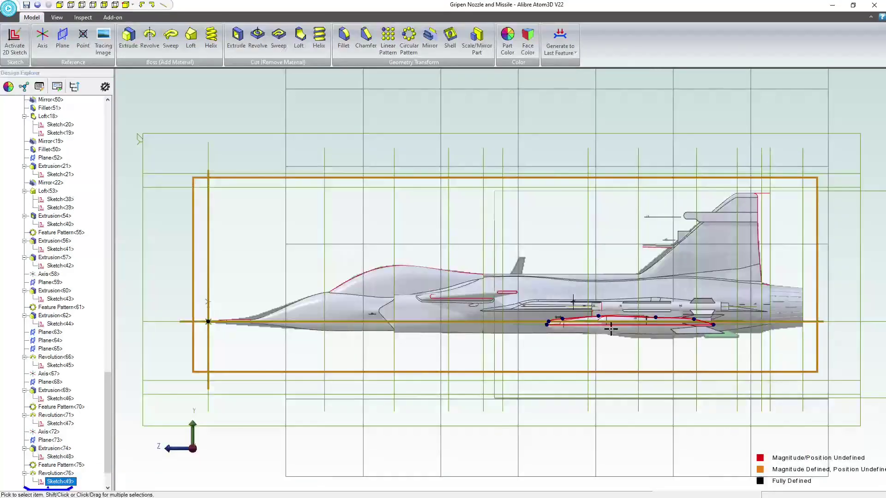
scroll(559, 310, "up", 3)
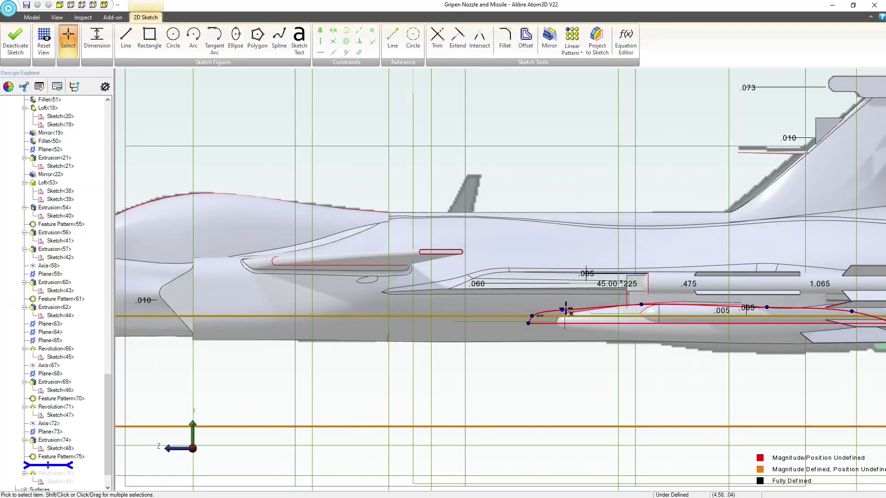
left_click_drag(566, 309, 573, 303)
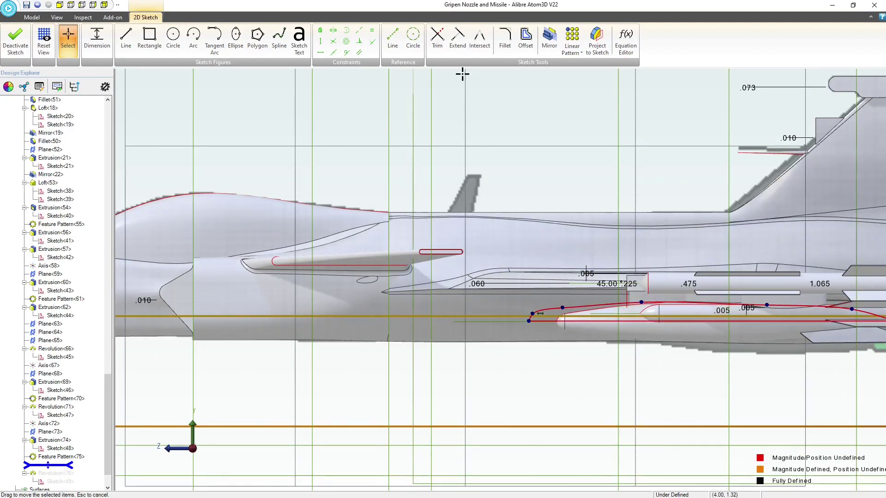
Apply a Fix constraint to the profile's pointed tail endpoint
left_click(323, 33)
scroll(541, 315, "down", 1)
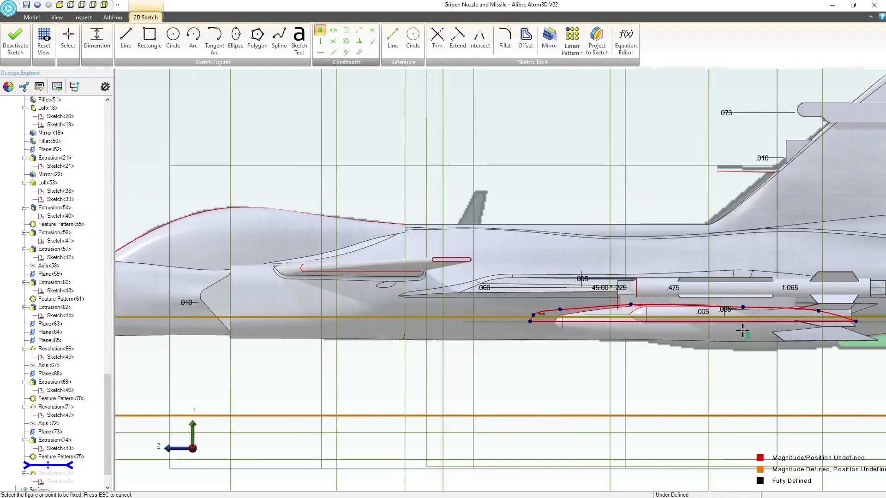
left_click(857, 321)
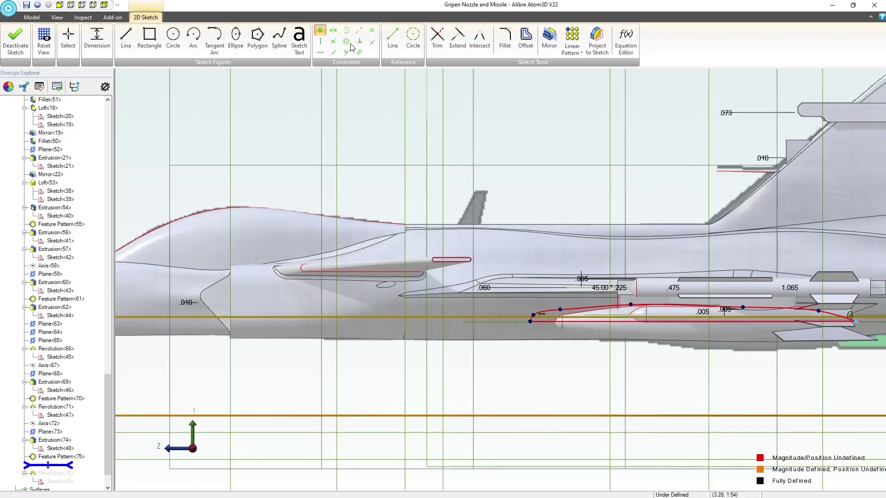
key("Escape")
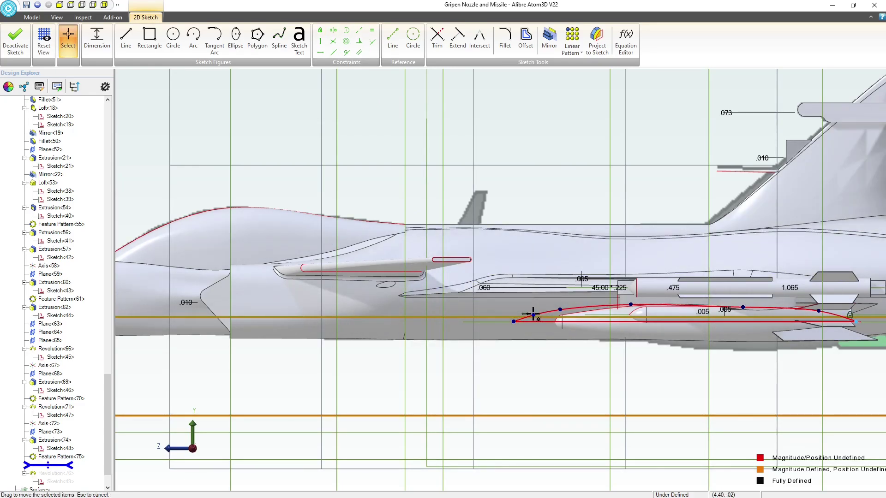
Extend the profile's nose forward, reposition the front spline points for a fuller, blunter nose, and finish the sketch to update the revolved body
left_click_drag(533, 315, 565, 307)
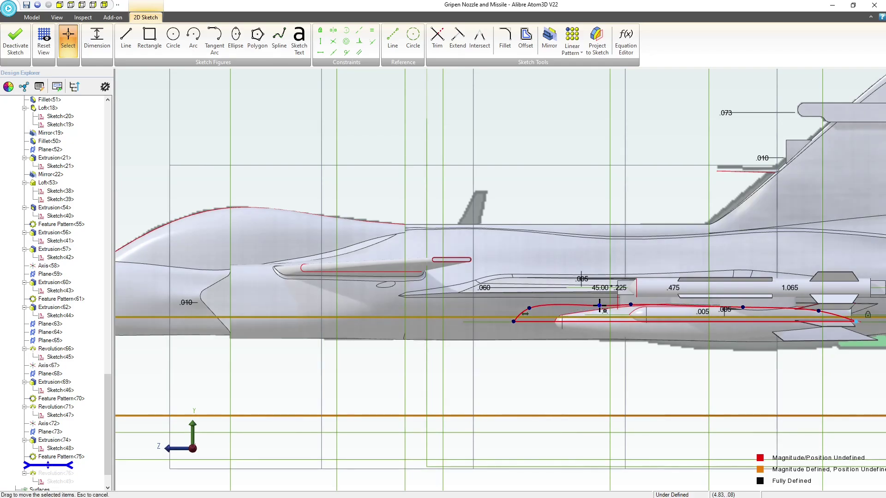
left_click_drag(630, 305, 642, 304)
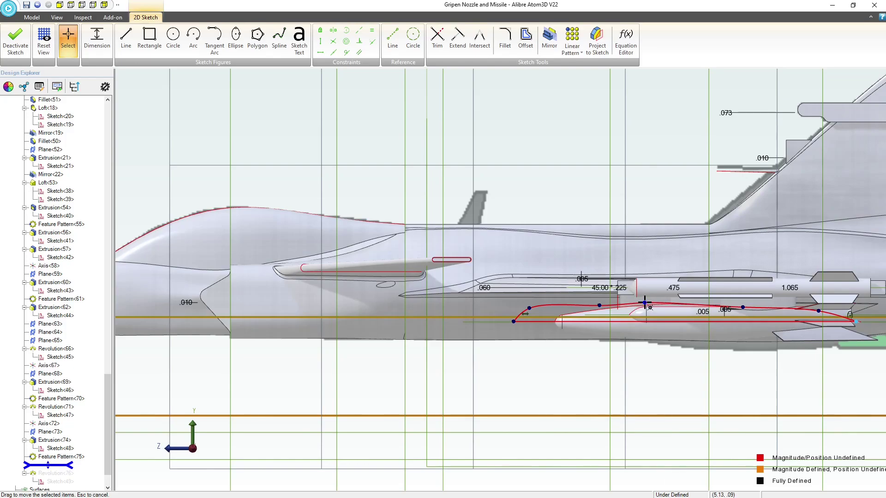
left_click(15, 39)
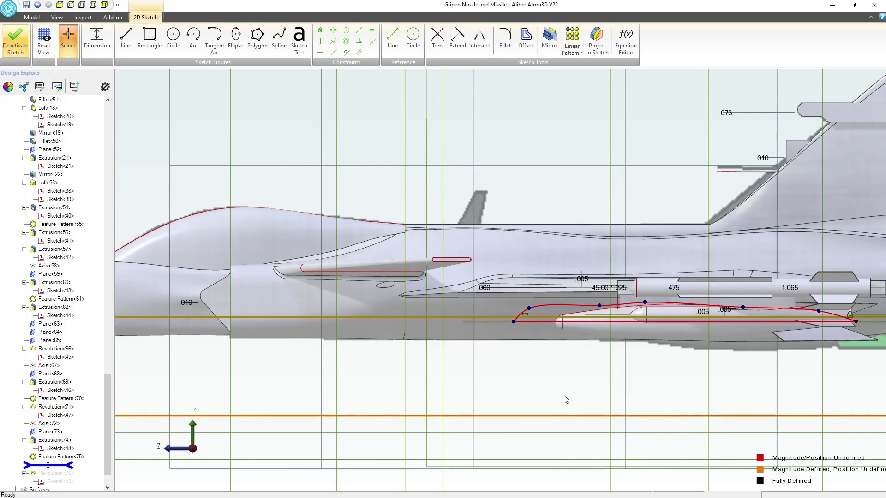
middle_click_drag(628, 380, 647, 260)
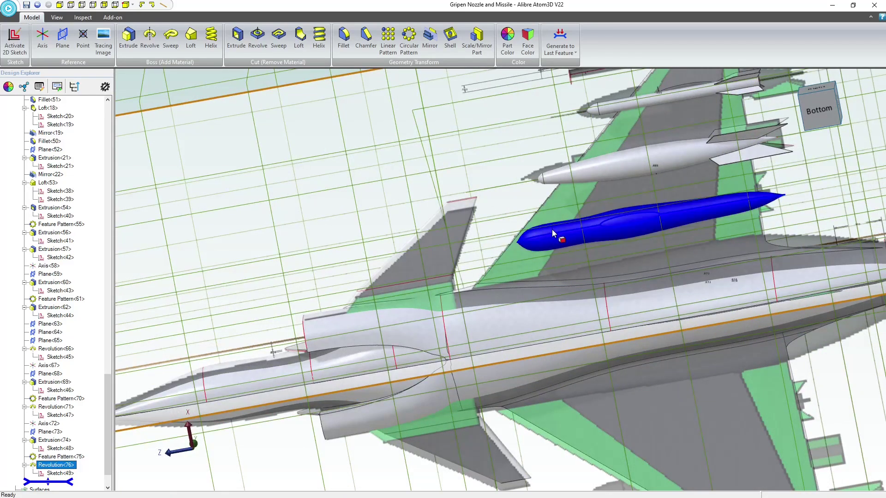
scroll(551, 229, "up", 5)
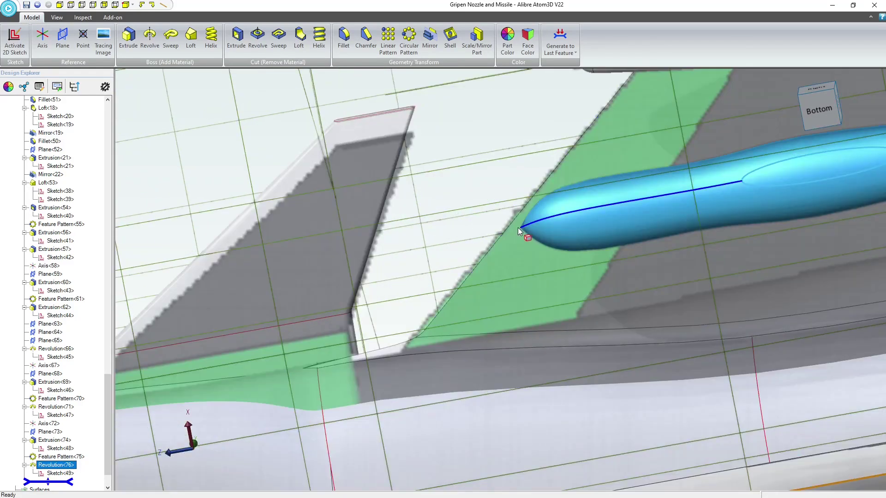
Create a reference axis through the inner store's nose and tail vertices
left_click(571, 215)
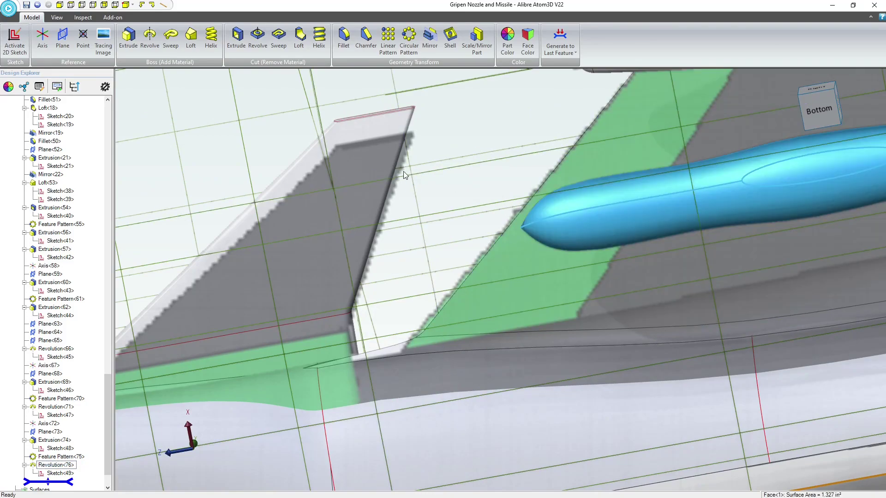
left_click(42, 37)
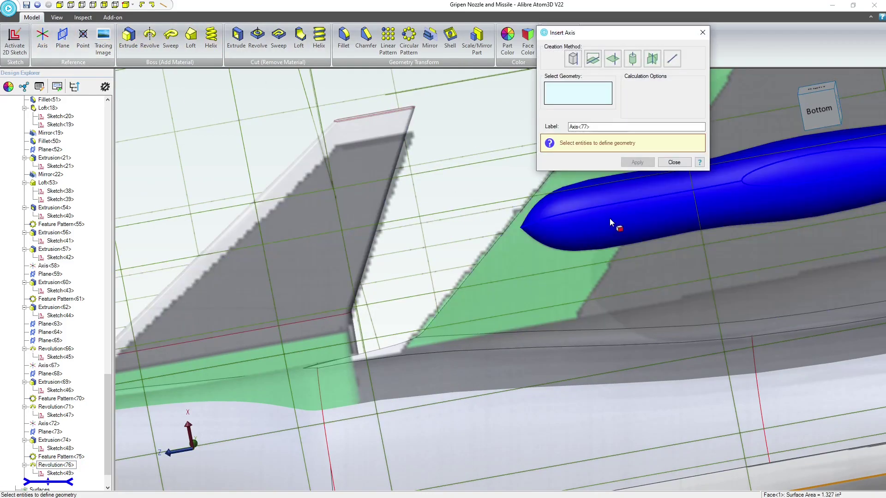
left_click(610, 218)
left_click(610, 218)
left_click(610, 218)
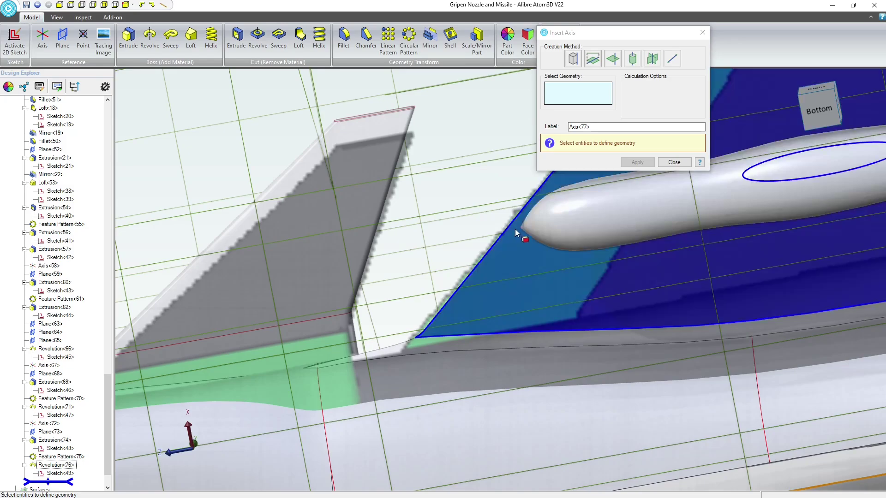
mouse_move(519, 228)
middle_mouse_down()
mouse_move(540, 239)
mouse_move(527, 228)
middle_mouse_up()
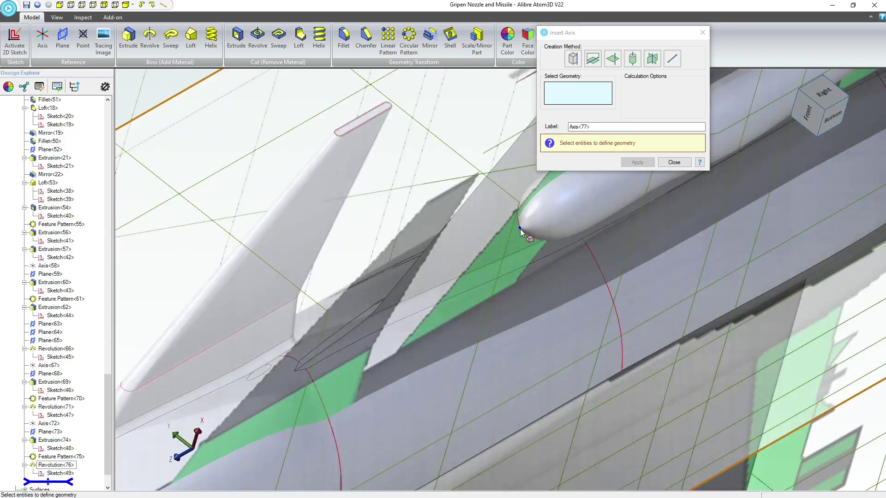
left_click(519, 229)
scroll(407, 276, "down", 5)
middle_click_drag(606, 258, 577, 270)
scroll(578, 269, "down", 5)
scroll(771, 195, "up", 5)
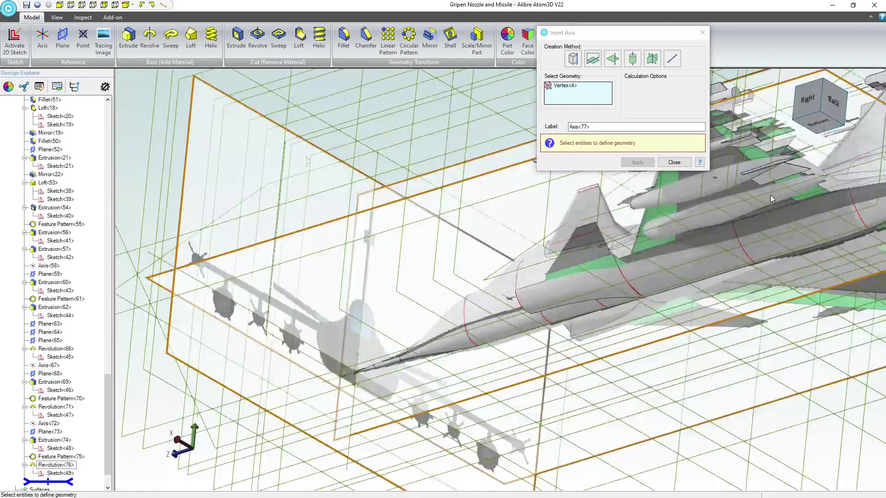
scroll(435, 356, "up", 5)
scroll(500, 359, "up", 4)
scroll(667, 265, "up", 3)
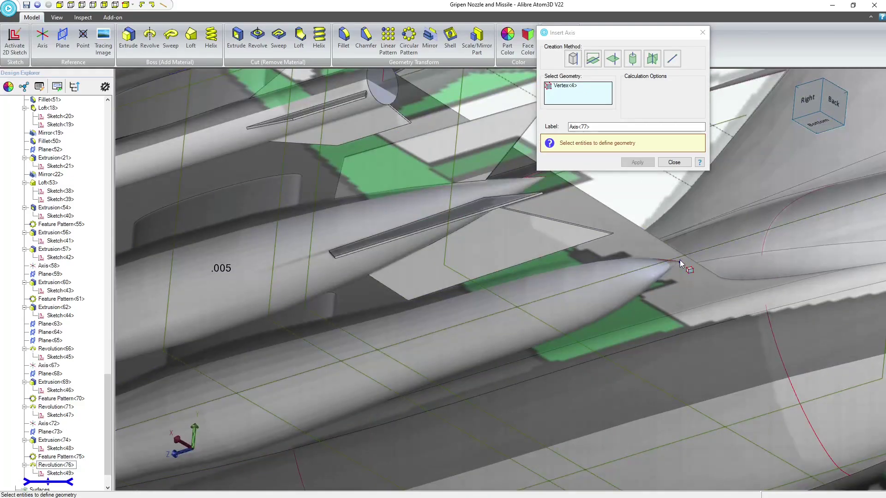
left_click(679, 260)
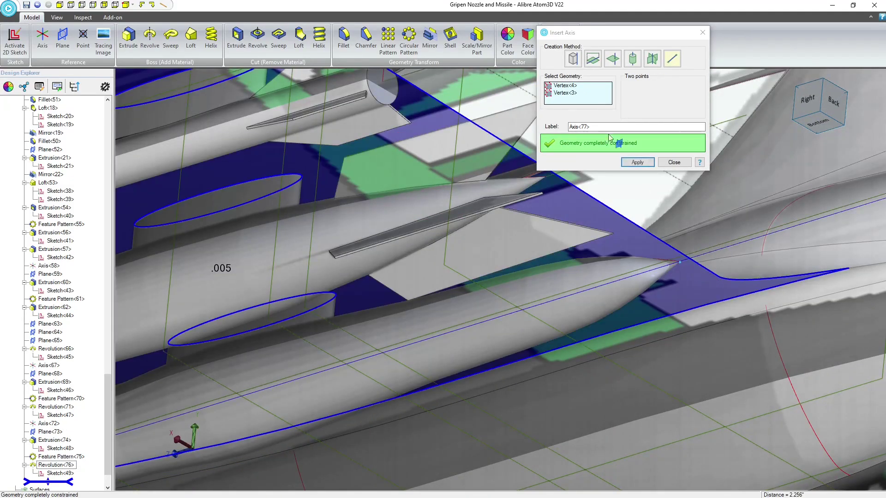
left_click(636, 162)
scroll(626, 248, "down", 4)
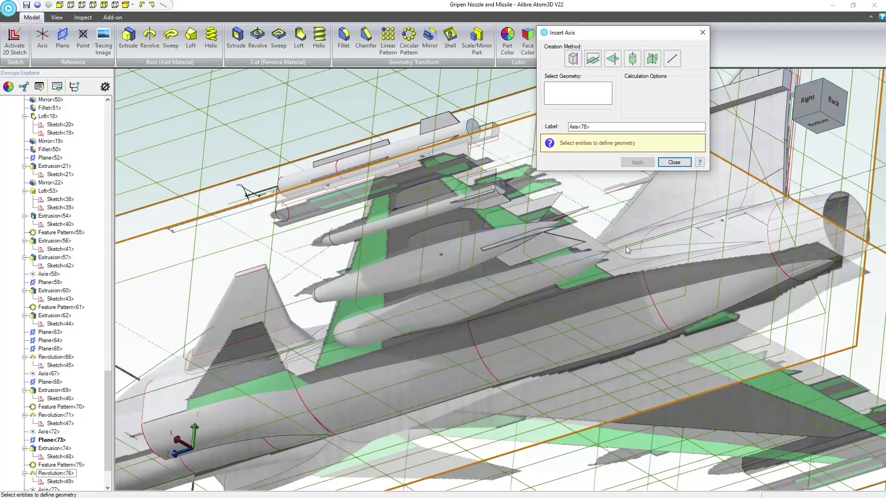
scroll(626, 247, "down", 2)
left_click(674, 162)
Create a reference plane through the inner store's axis at an angle of -45° to the YZ-Plane, with the direction reversed
scroll(171, 164, "up", 3)
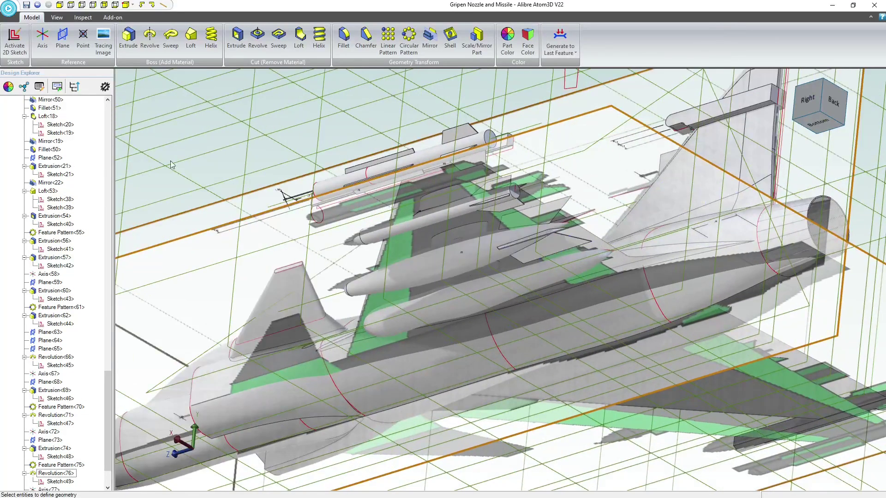
scroll(67, 436, "down", 2)
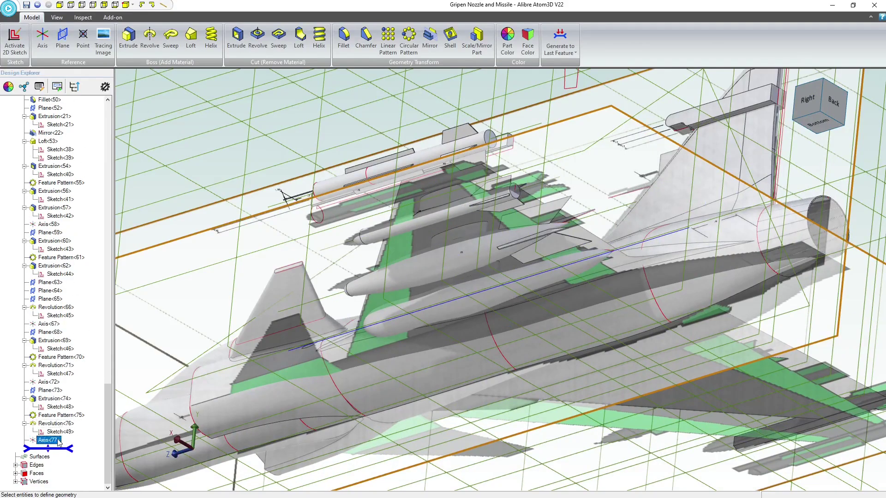
left_click(63, 37)
scroll(452, 179, "down", 3)
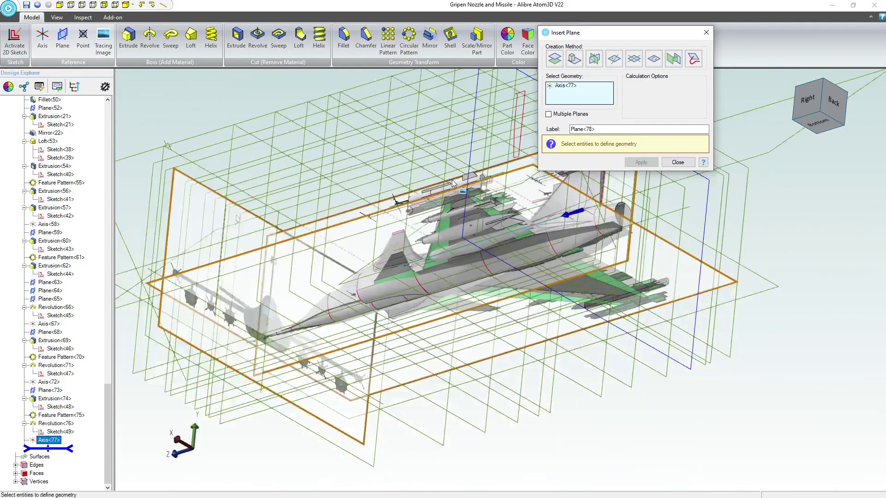
middle_click_drag(452, 179, 333, 92)
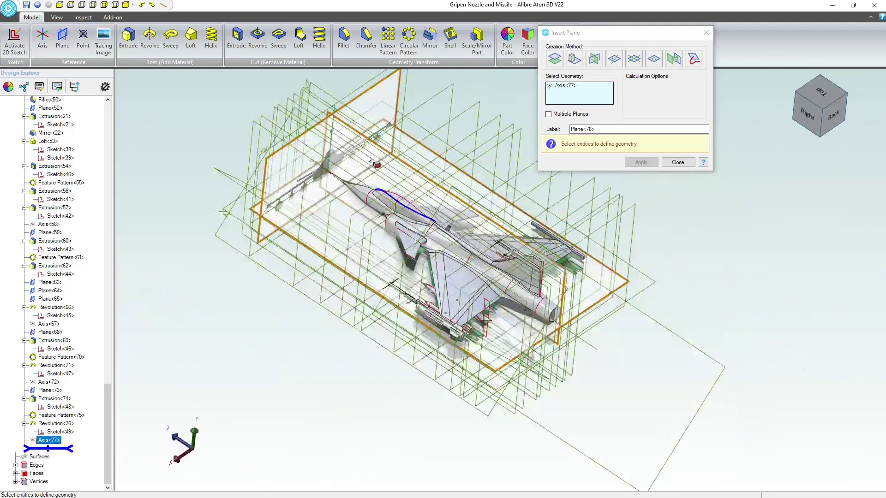
left_click(328, 91)
left_click(642, 94)
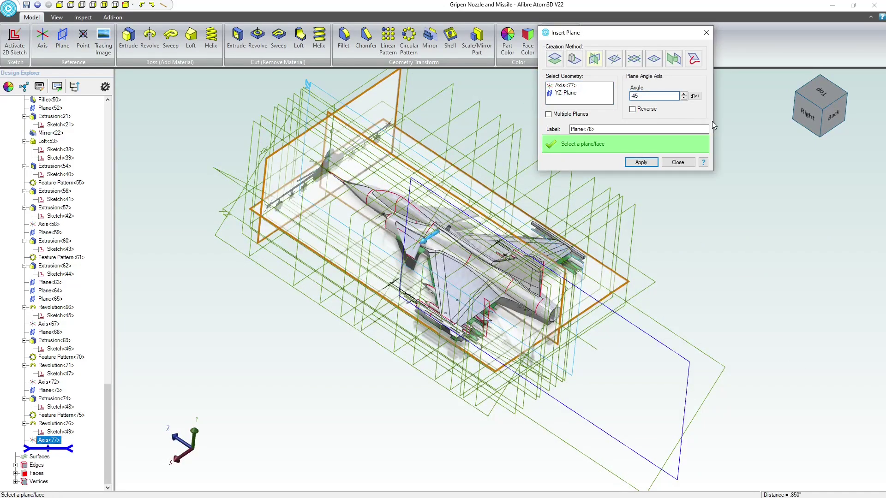
left_click(642, 162)
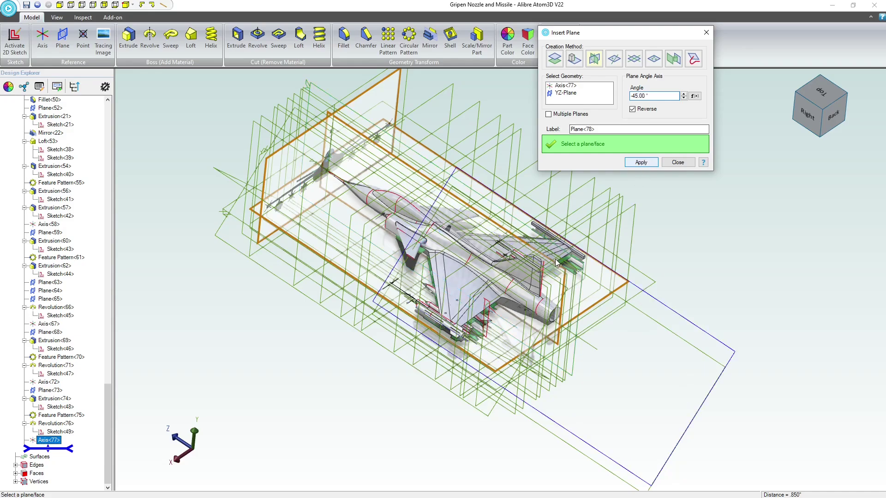
left_click(677, 165)
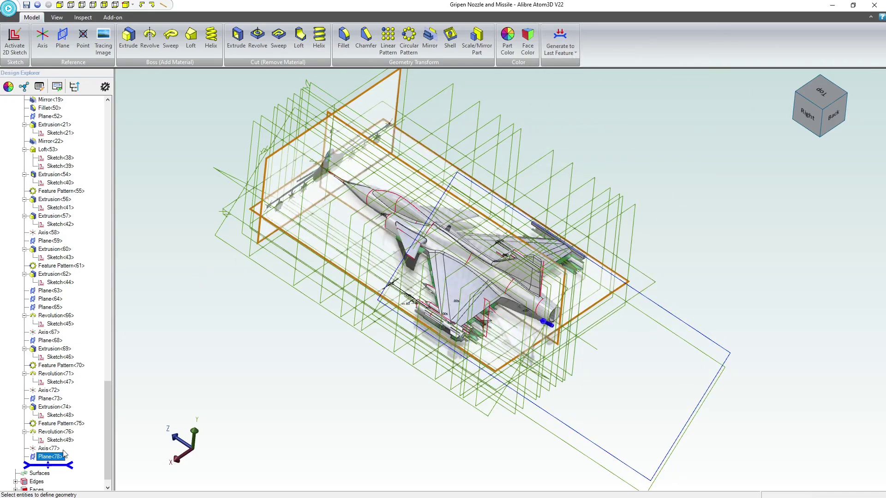
Start a sketch on the new angled plane and draw a long, narrow rectangle along the upper half of the inner store
left_click(14, 42)
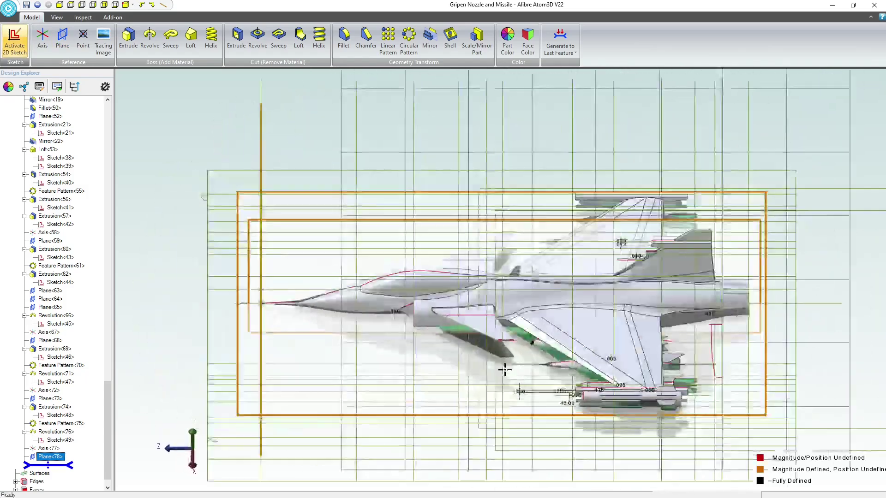
left_click(44, 42)
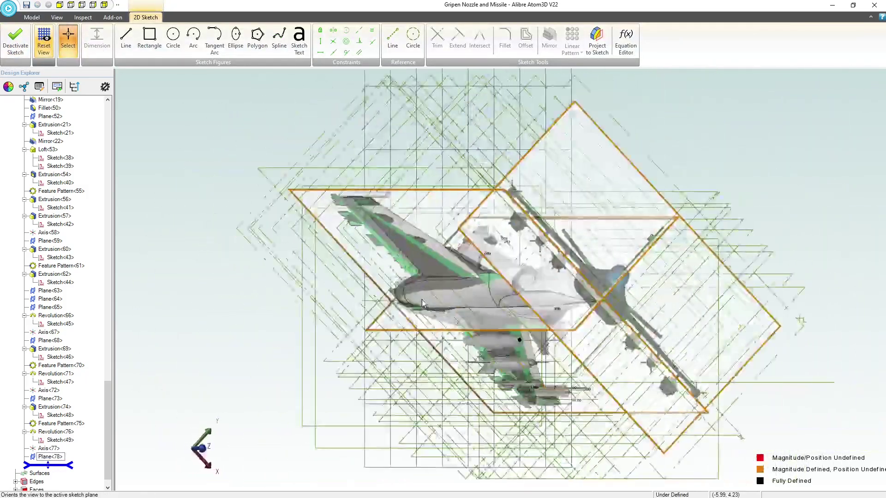
scroll(255, 320, "up", 6)
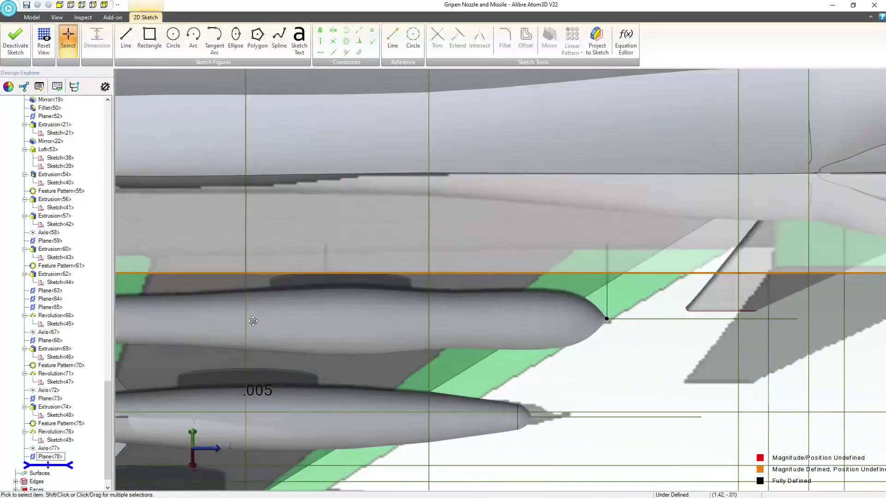
middle_click_drag(253, 321, 510, 356)
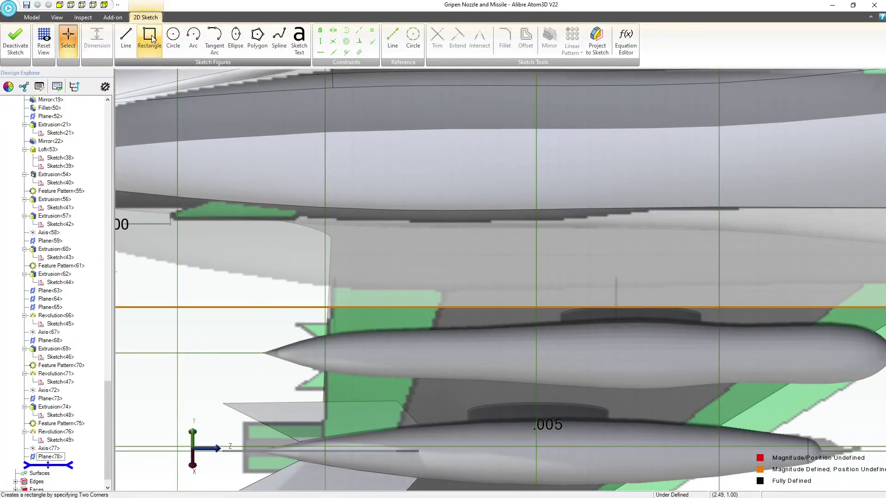
left_click(152, 39)
left_click(333, 348)
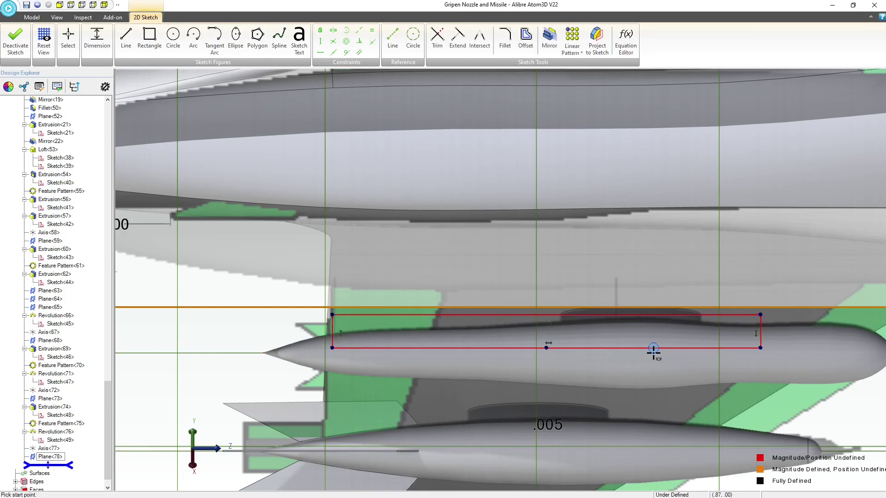
key("Escape")
Convert the rectangle's front edge to a reference figure and outline a pointed nose ahead of it with a sloped line and a base line
right_click(760, 332)
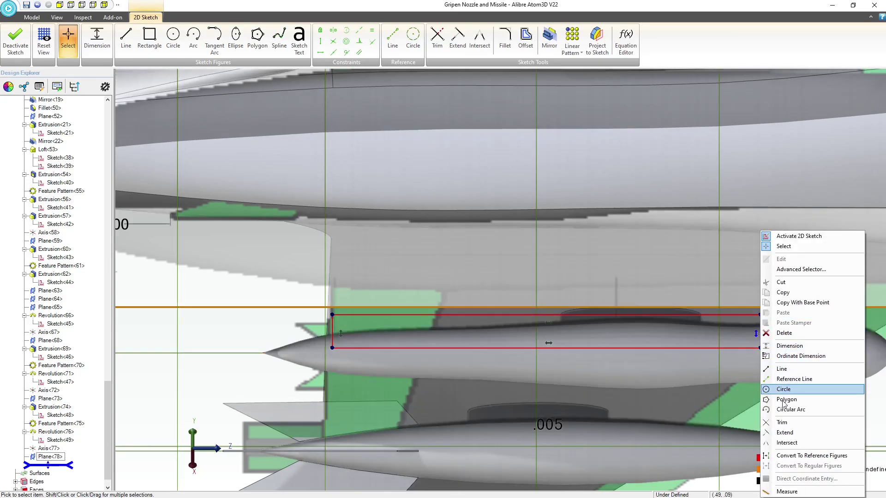
left_click(793, 456)
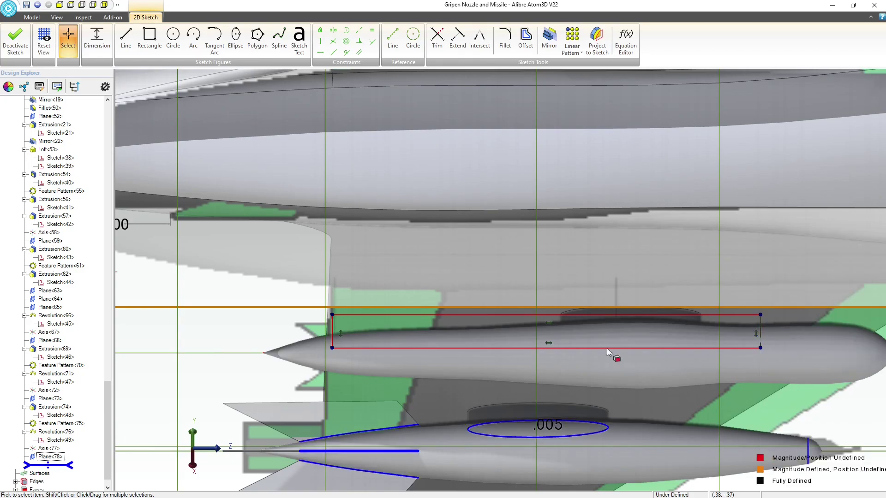
left_click(126, 39)
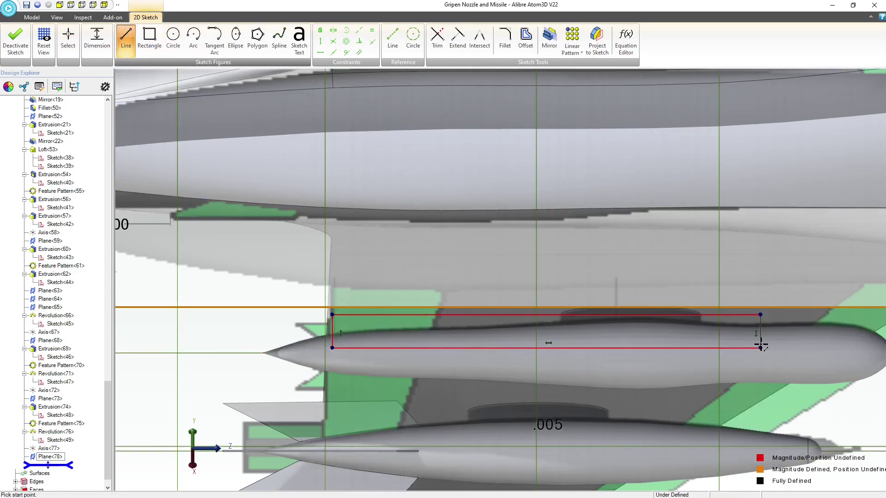
left_click(760, 331)
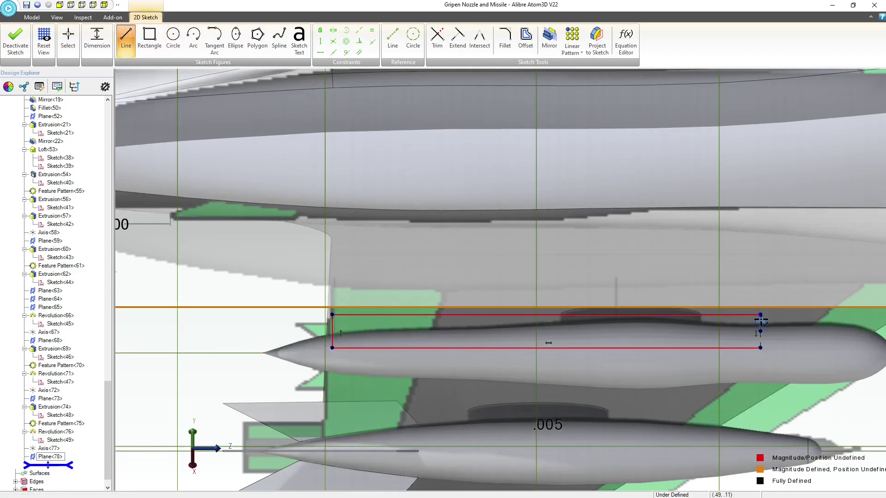
left_click(834, 347)
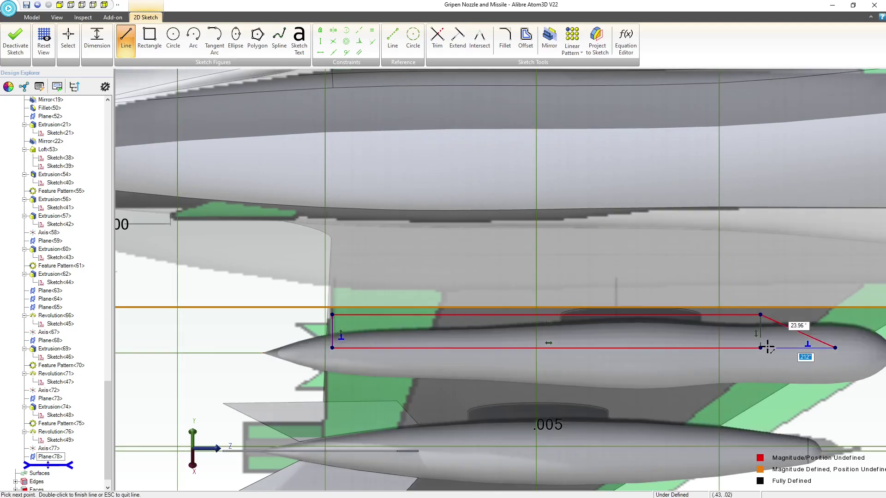
left_click(710, 348)
key("Escape")
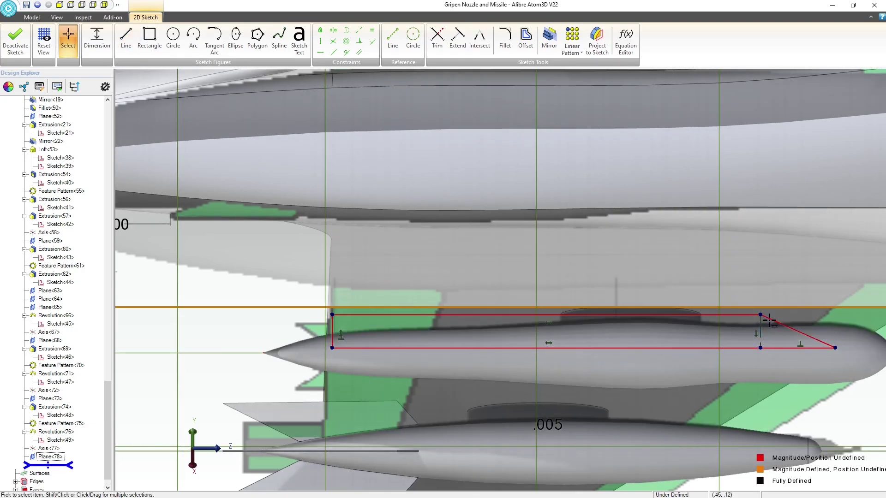
Replace the sloped nose line with a circular arc from the upper front corner to the base line's forward end
left_click(768, 319)
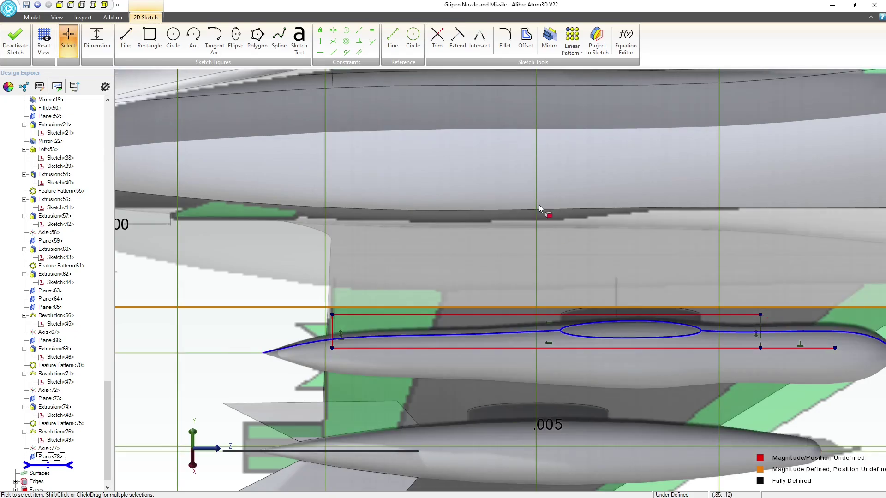
key("Delete")
left_click(193, 36)
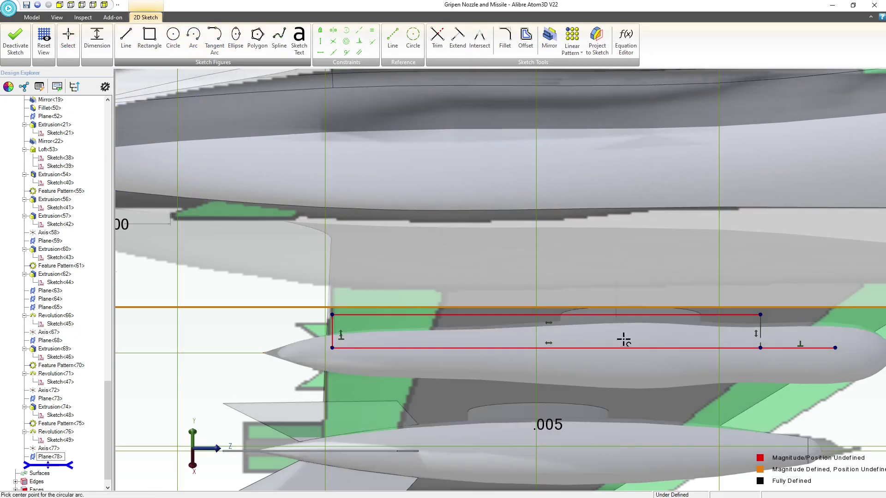
left_click(766, 416)
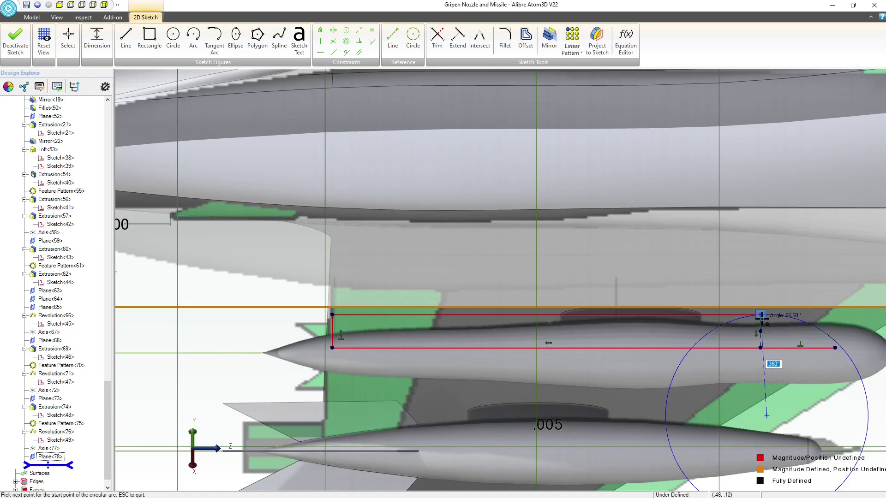
left_click(760, 314)
left_click(837, 347)
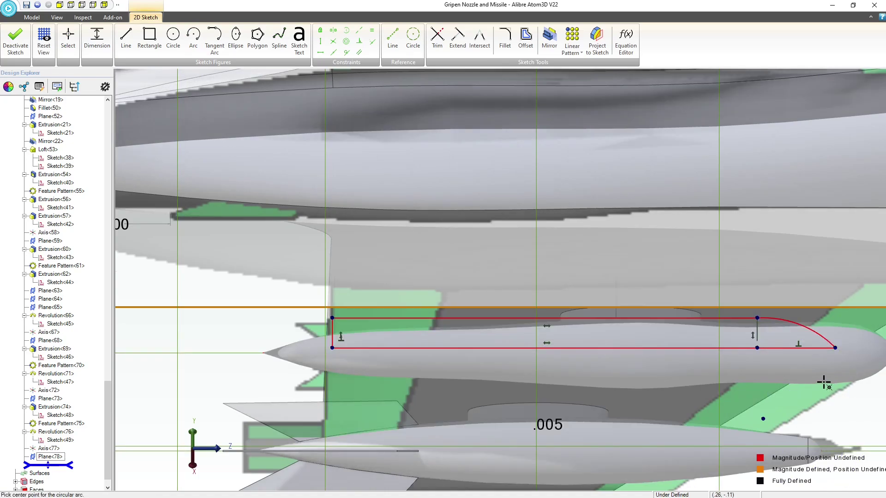
key("Escape")
Make the nose arc tangent to the fin profile's upper edge
left_click(347, 53)
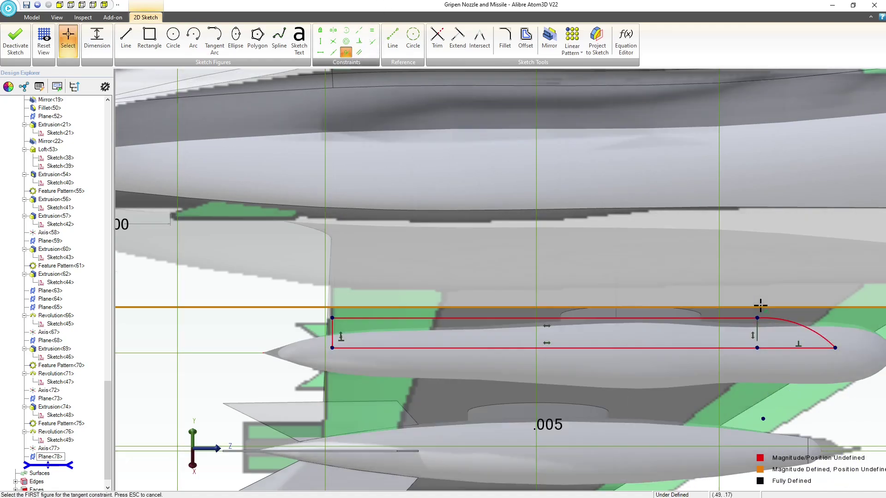
left_click(773, 320)
left_click(724, 318)
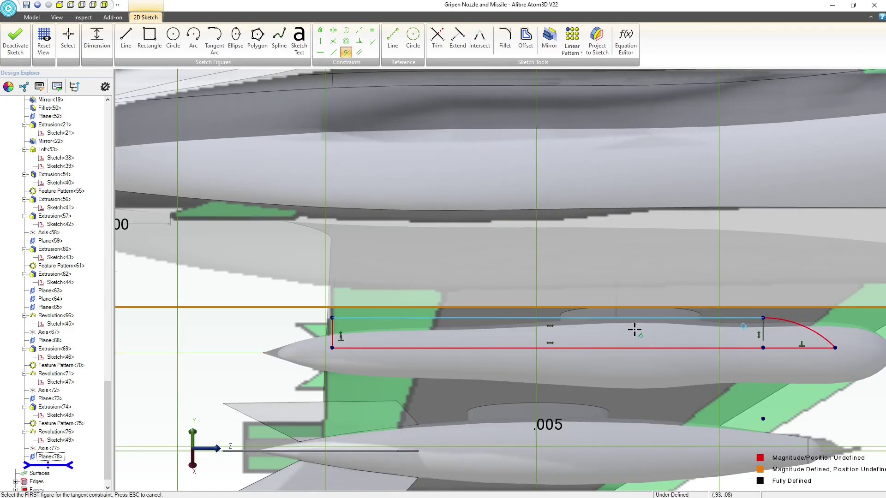
key("Escape")
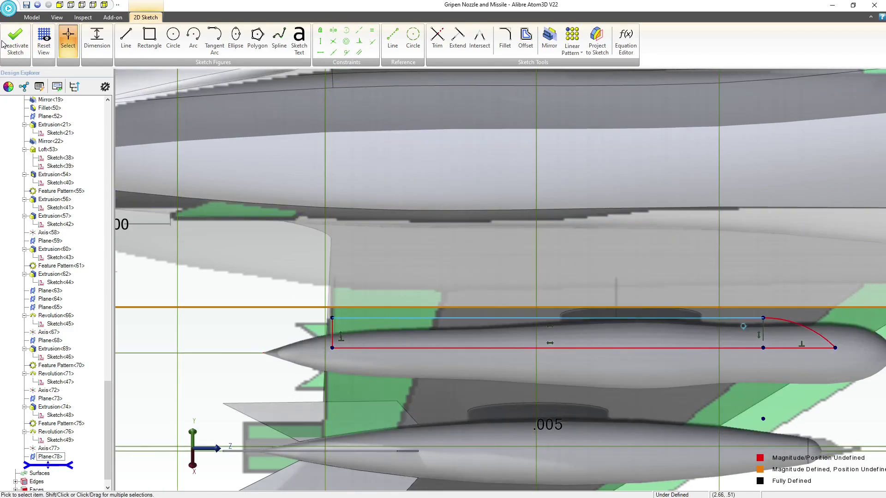
middle_click_drag(256, 225, 444, 283)
mouse_move(299, 278)
middle_mouse_down()
mouse_move(252, 327)
mouse_move(248, 260)
mouse_move(251, 295)
mouse_move(636, 404)
mouse_move(885, 355)
middle_mouse_up()
scroll(235, 300, "up", 5)
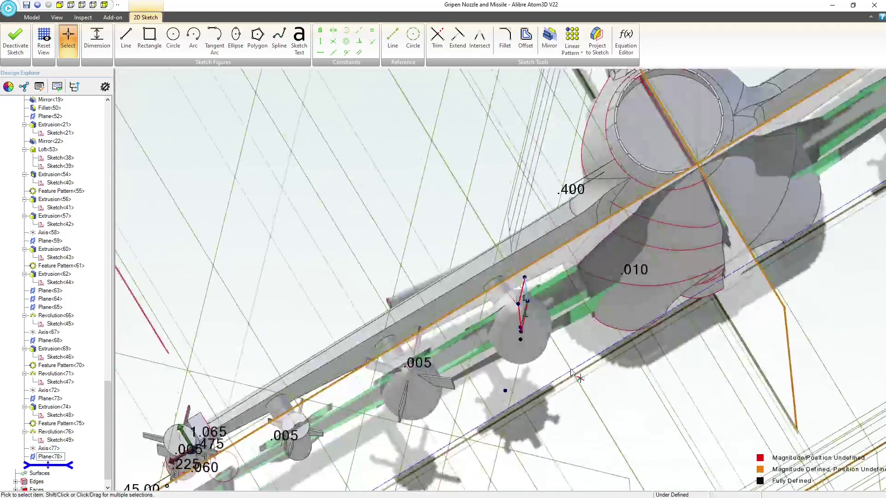
middle_click_drag(567, 358, 567, 361)
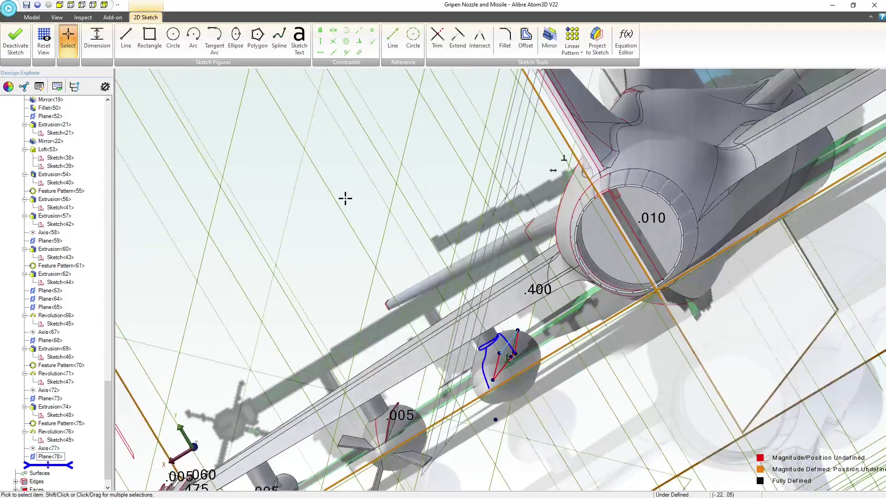
Close the fin sketch and extrude the profile as a boss .005" deep with the Mid Plane type
left_click(28, 40)
left_click(28, 41)
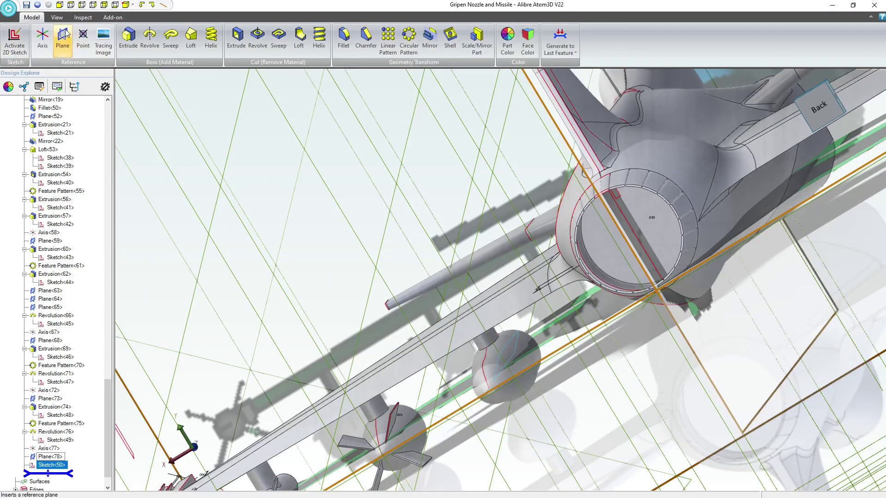
left_click(128, 40)
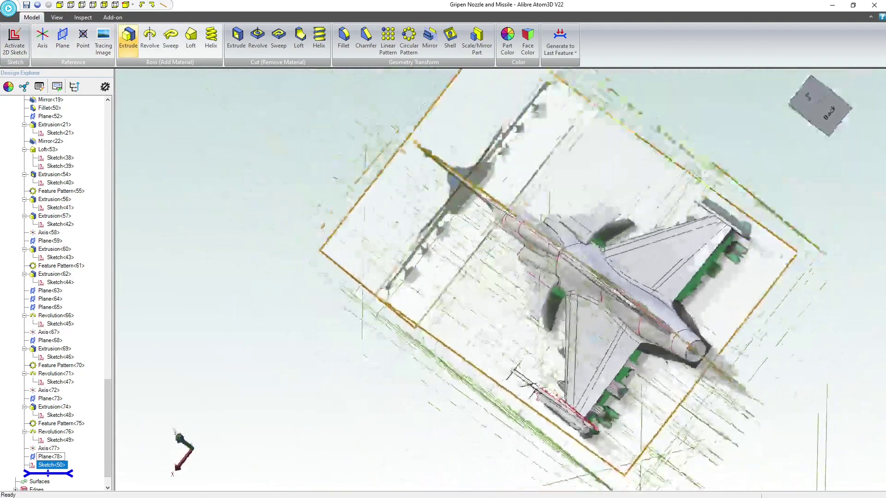
right_click(558, 306)
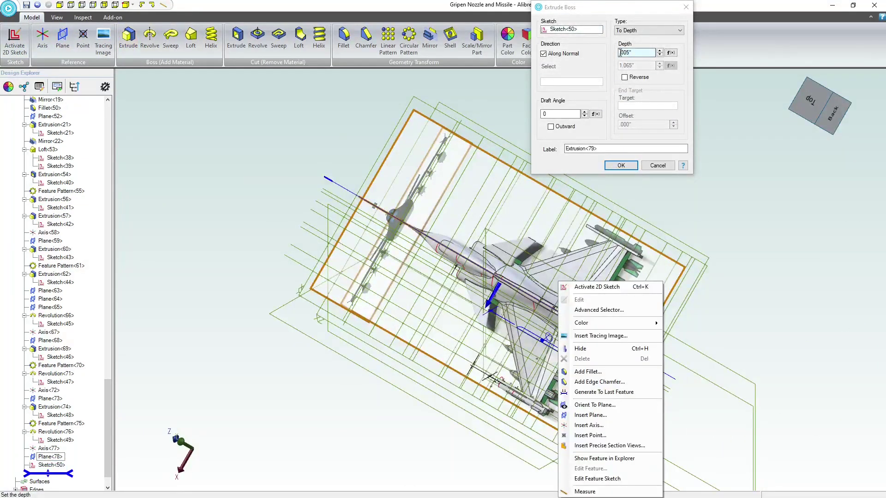
left_click(631, 30)
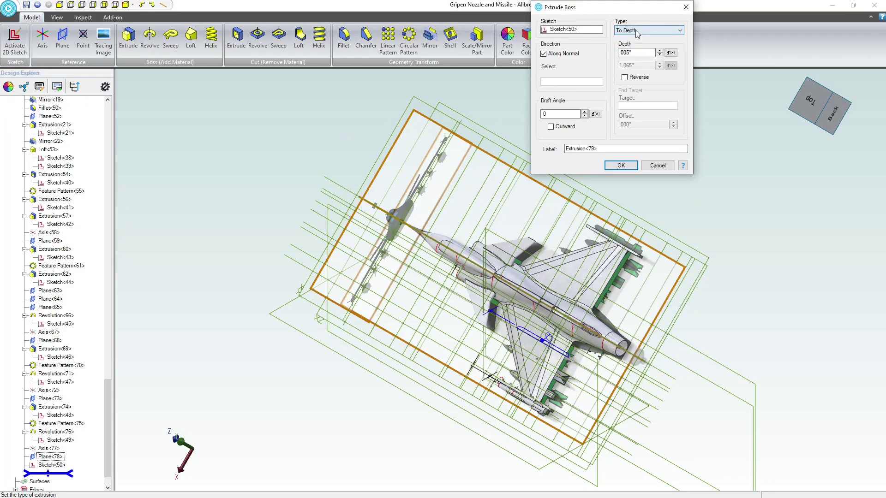
left_click(643, 46)
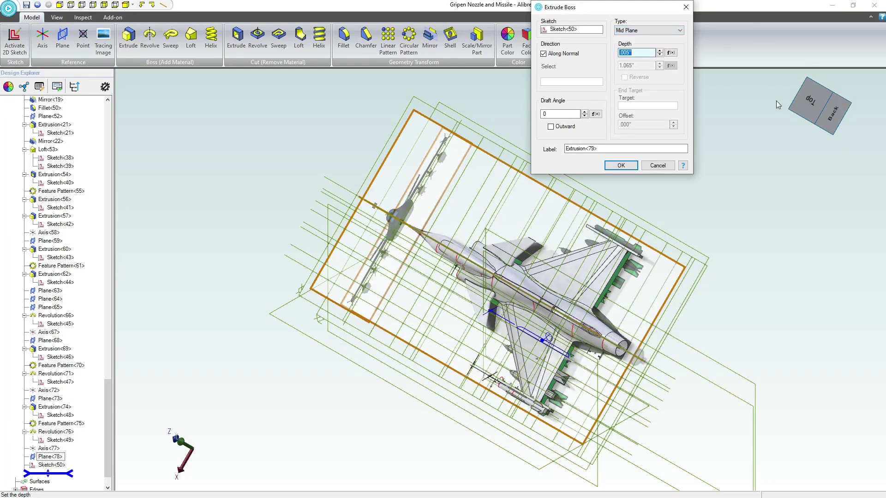
left_click(835, 112)
scroll(481, 287, "up", 10)
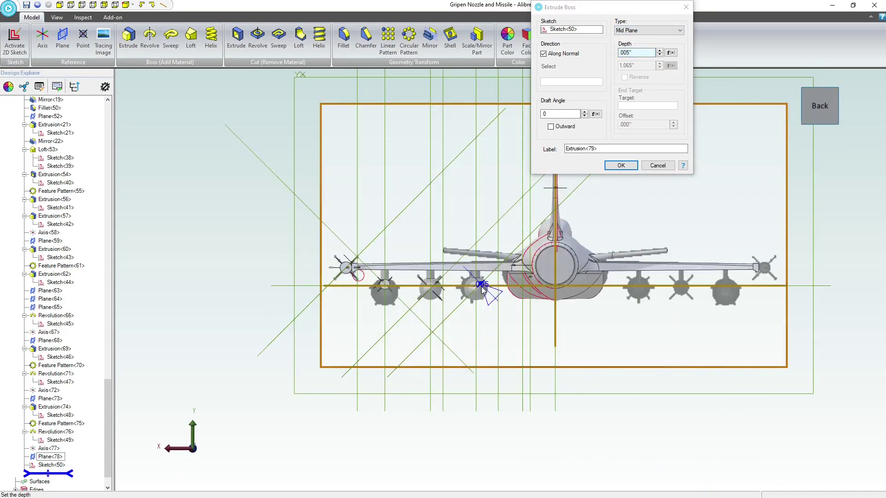
scroll(463, 274, "up", 5)
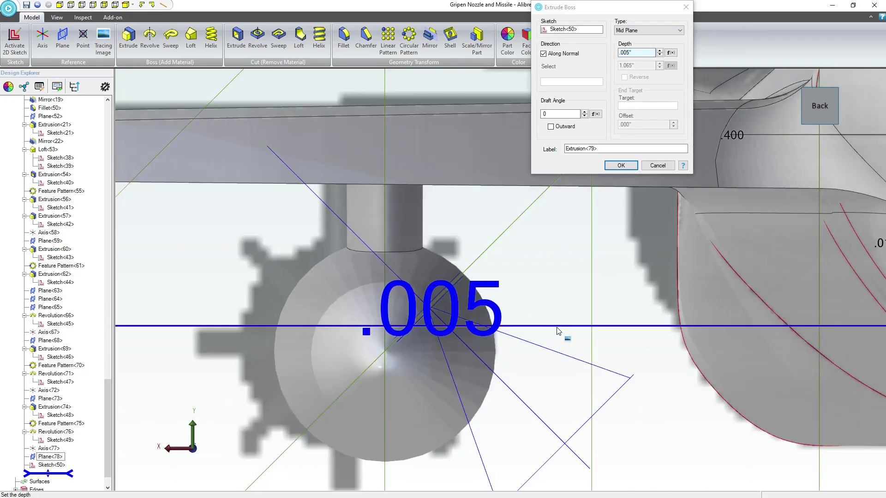
left_click(621, 166)
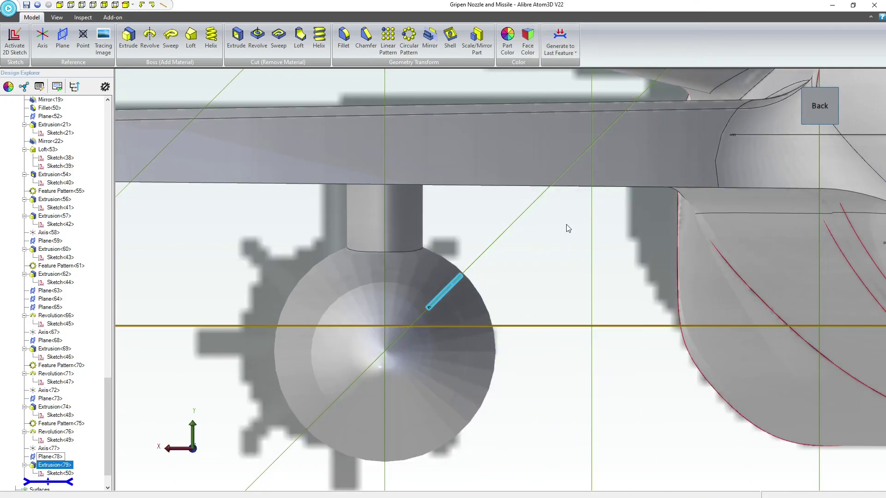
Edit the inner store's fin sketch by moving its upper edge outward to make the fin taller, and close the sketch
middle_click_drag(567, 224, 560, 225)
scroll(544, 237, "down", 3)
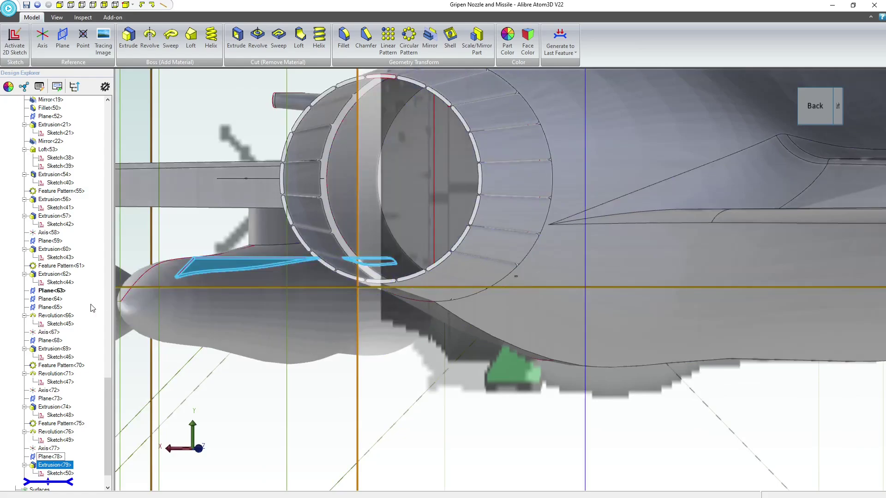
scroll(52, 341, "down", 2)
right_click(51, 441)
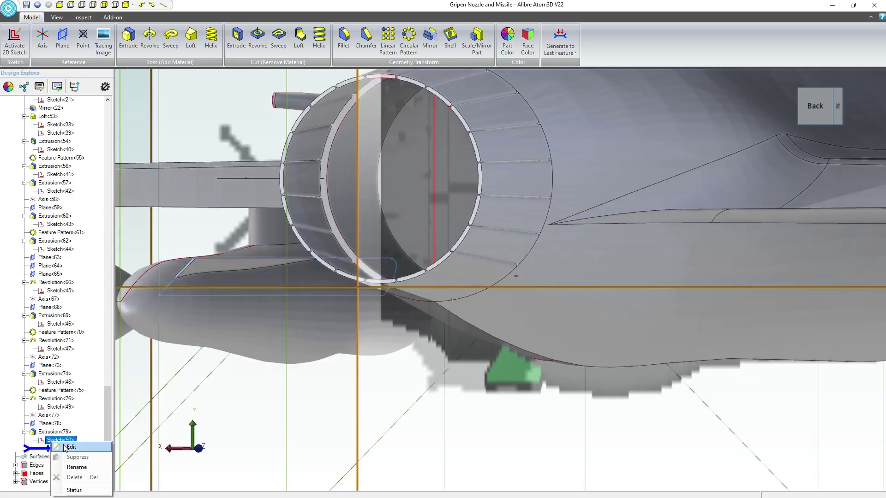
left_click(69, 447)
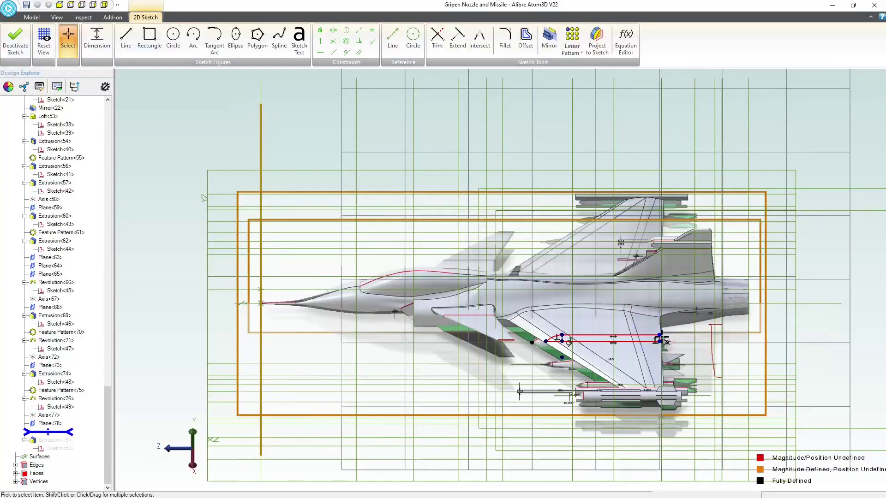
scroll(661, 339, "up", 5)
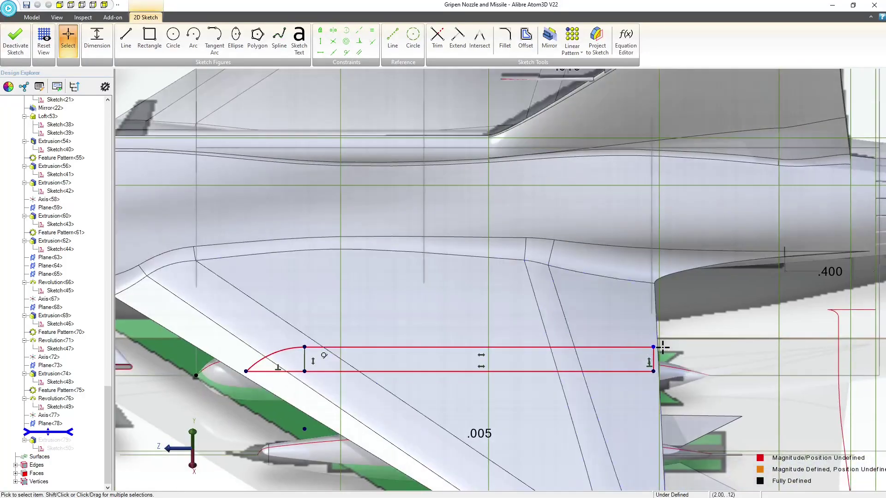
left_click_drag(654, 346, 653, 340)
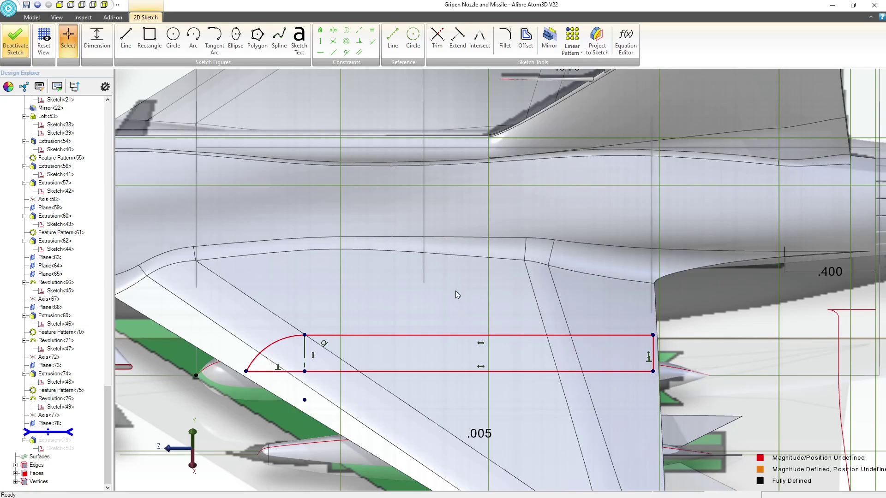
key("Escape")
middle_click_drag(455, 290, 414, 264)
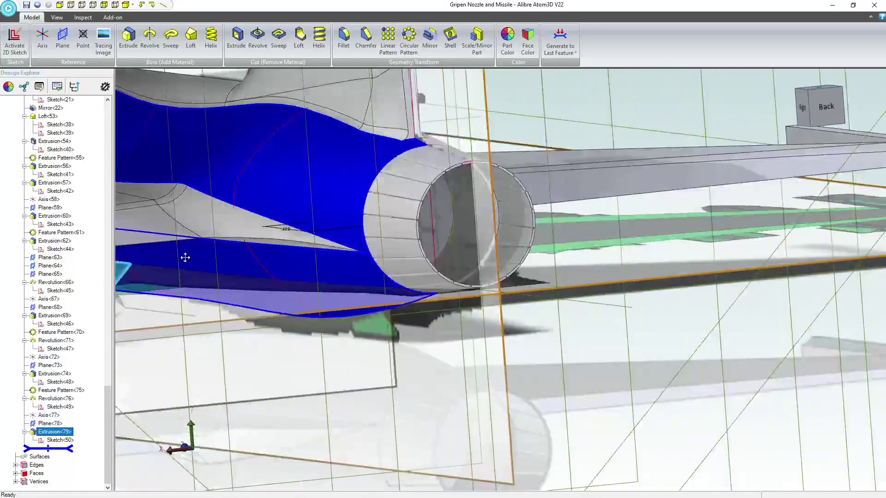
Circular-pattern the fin around the inner store's lengthwise axis with 4 instances spaced 90° apart
middle_click_drag(186, 258, 659, 296)
left_click(621, 91)
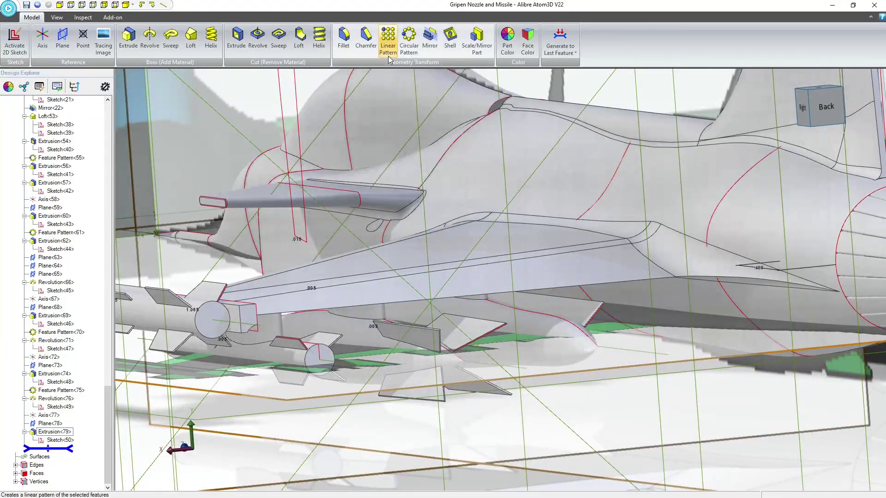
left_click(404, 50)
left_click(575, 309)
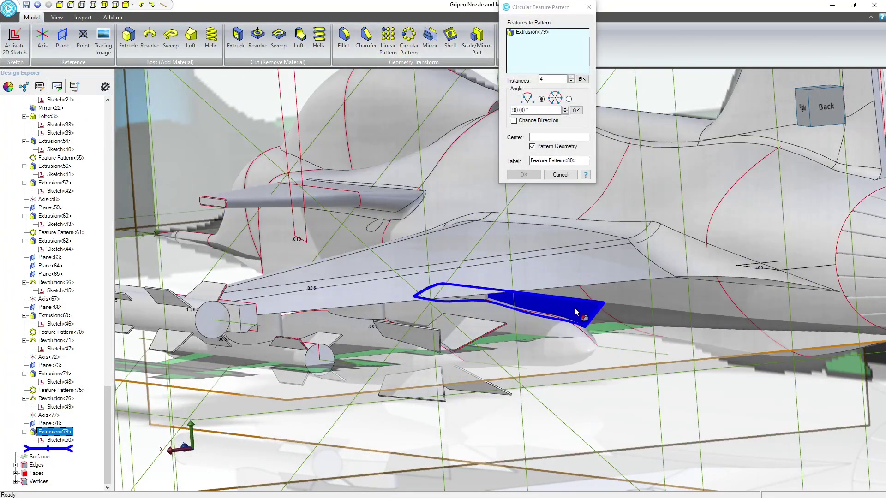
left_click(537, 138)
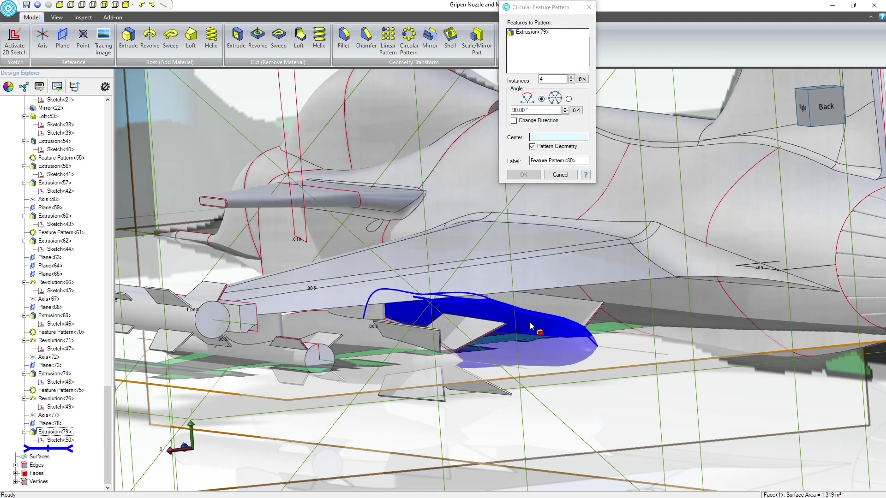
left_click(614, 350)
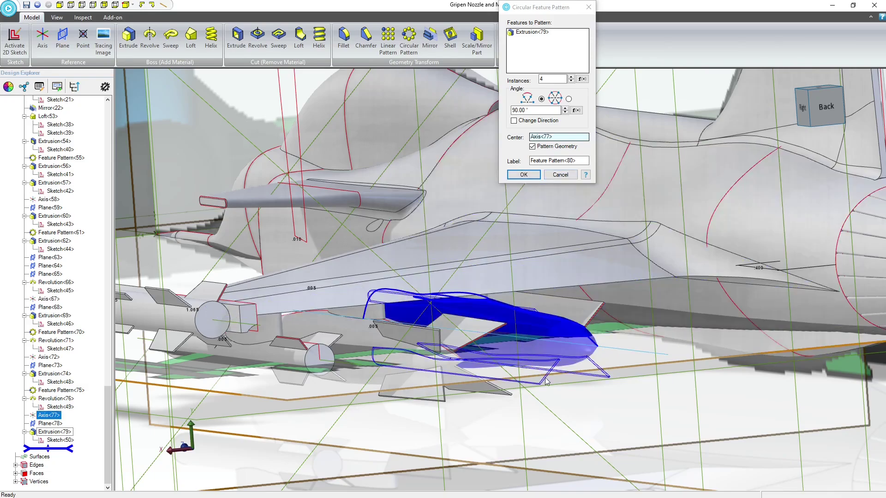
left_click(523, 174)
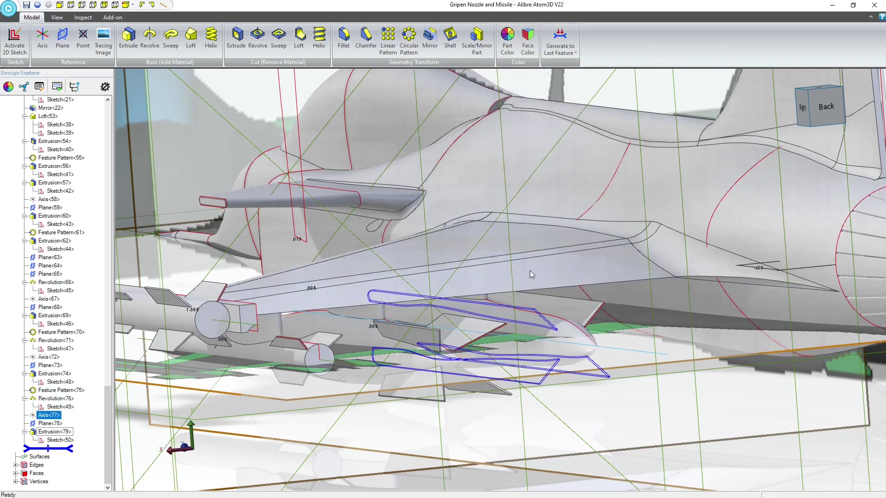
scroll(532, 310, "down", 2)
key("Escape")
middle_click_drag(530, 307, 613, 299)
scroll(530, 258, "down", 5)
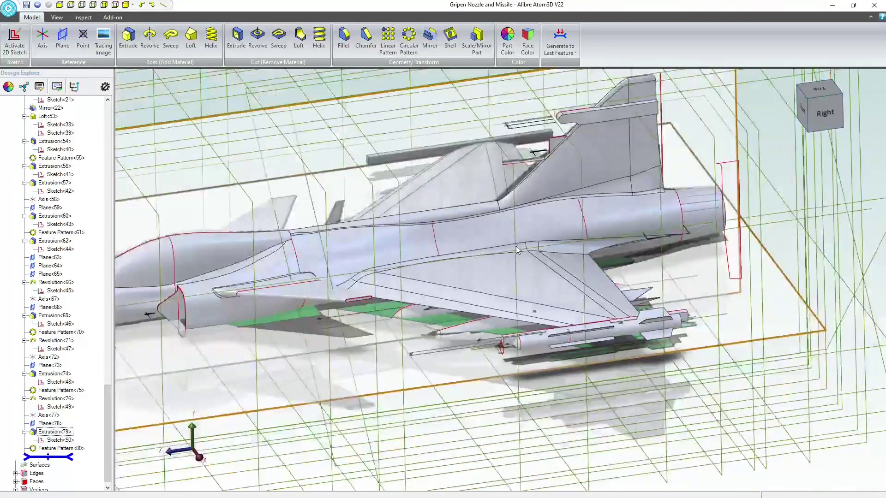
middle_click_drag(406, 333, 409, 369)
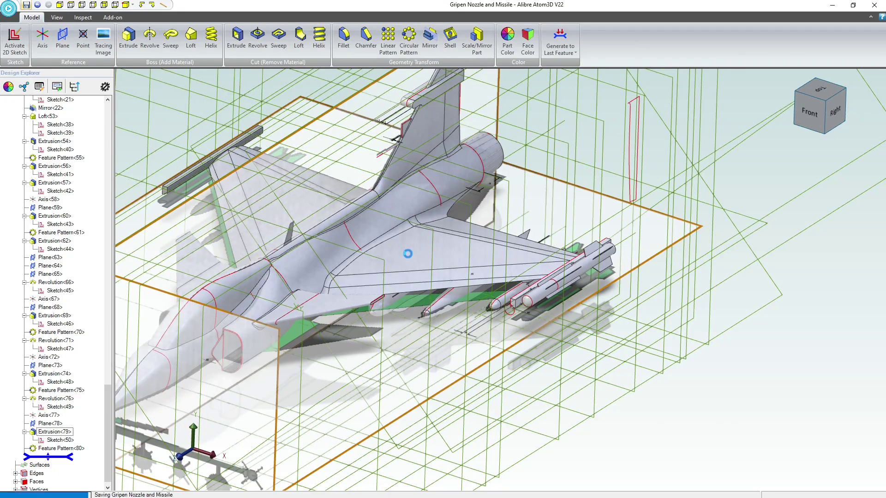
Set up a feature mirror of the wingtip missile's cylindrical body across the YZ-Plane
left_click(375, 255)
scroll(374, 254, "up", 3)
middle_click_drag(374, 254, 207, 159)
scroll(623, 318, "up", 4)
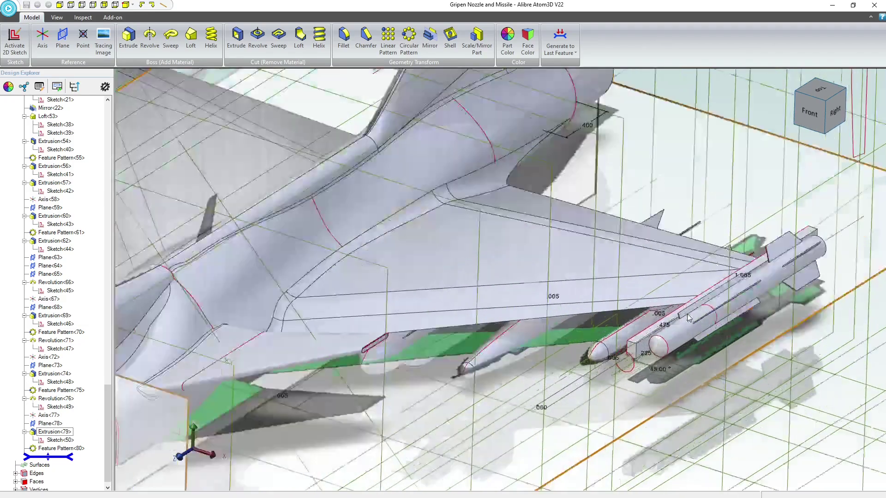
scroll(688, 314, "up", 2)
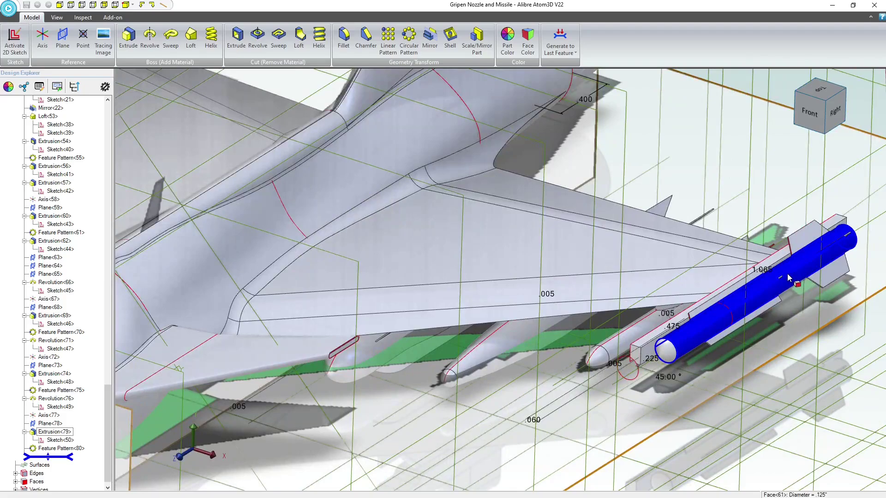
left_click(788, 273)
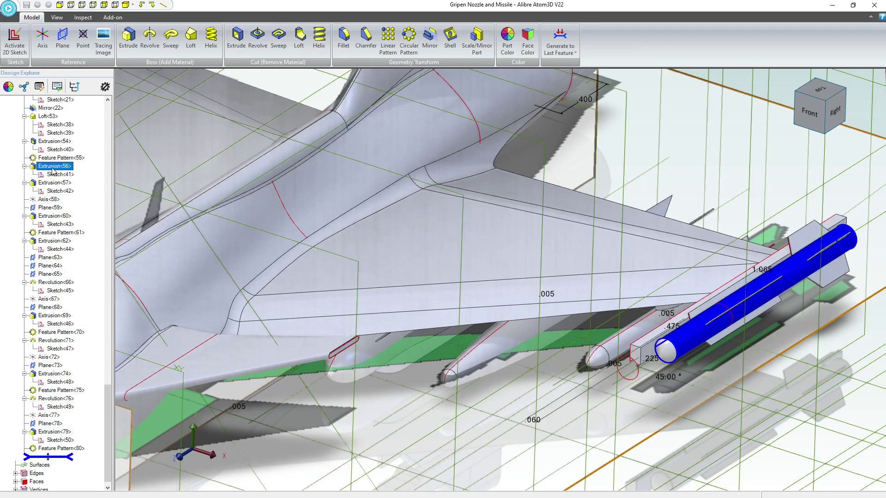
left_click(430, 37)
scroll(591, 286, "down", 10)
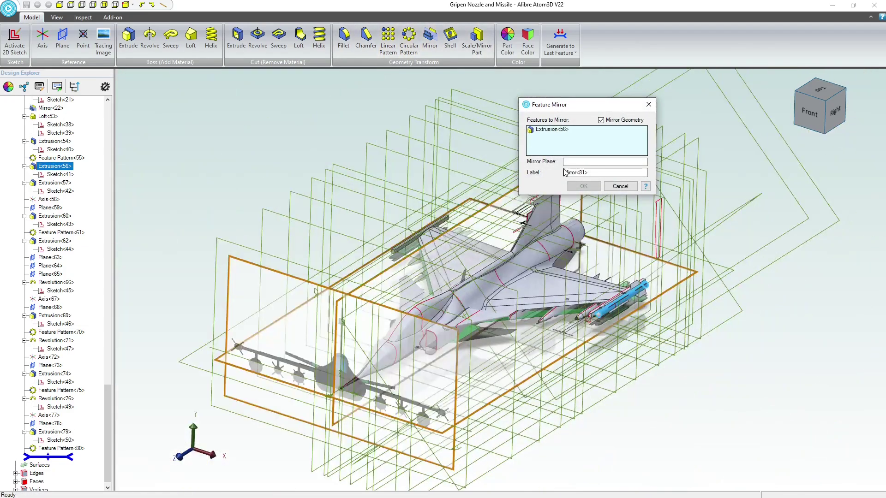
left_click(578, 162)
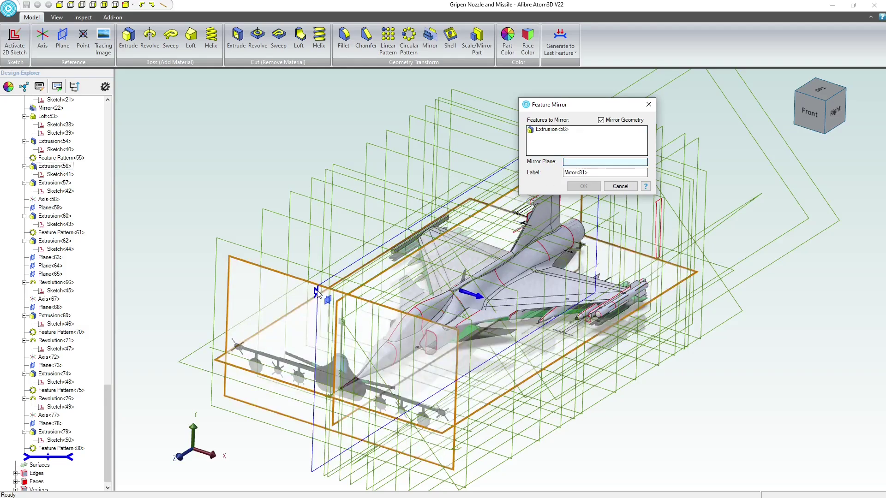
left_click(580, 234)
scroll(581, 249, "up", 5)
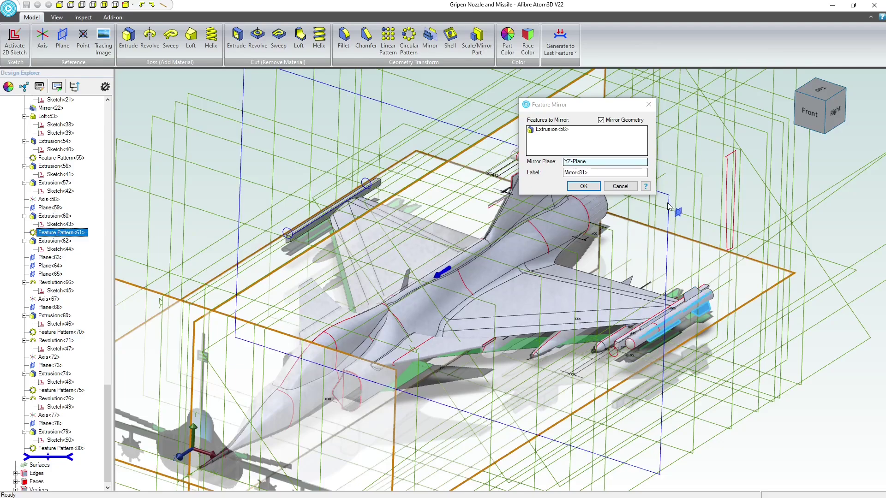
left_click(579, 149)
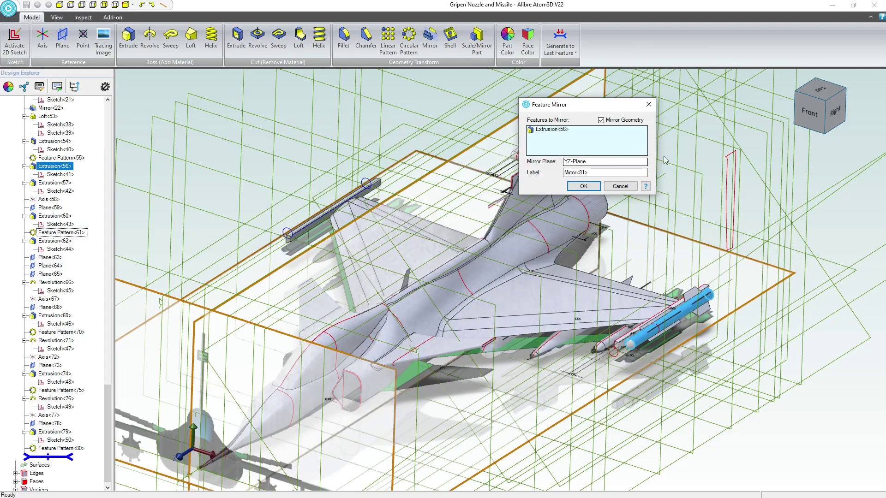
Add the remaining missile, pylon and store extrusions, revolutions and fin patterns through Feature Pattern<80> to the mirror and create it
left_click(63, 184)
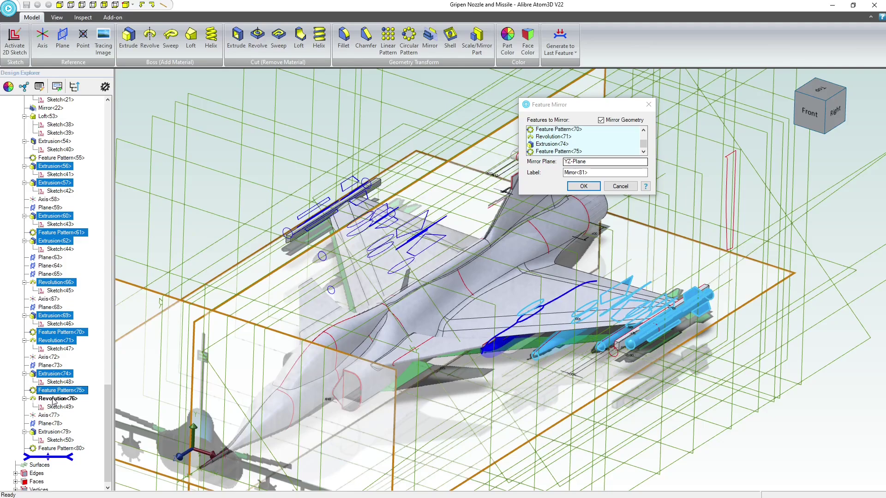
left_click(56, 432, "ctrl")
left_click(60, 450, "ctrl")
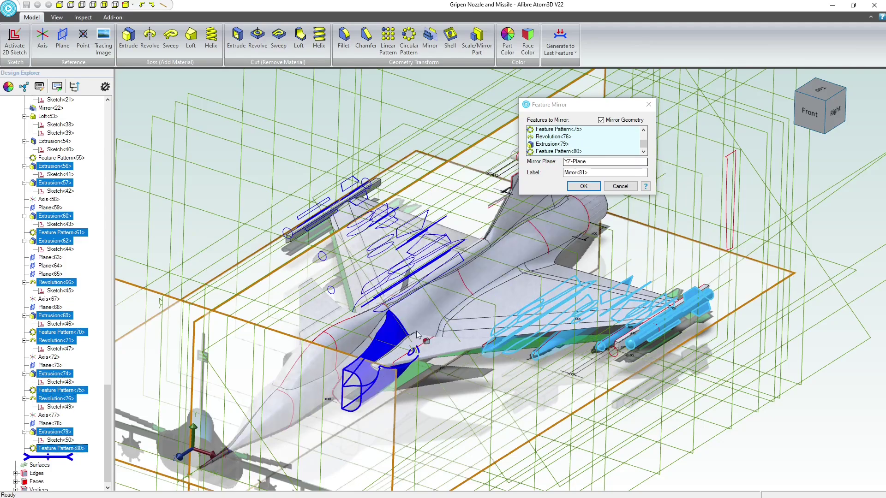
left_click(584, 186)
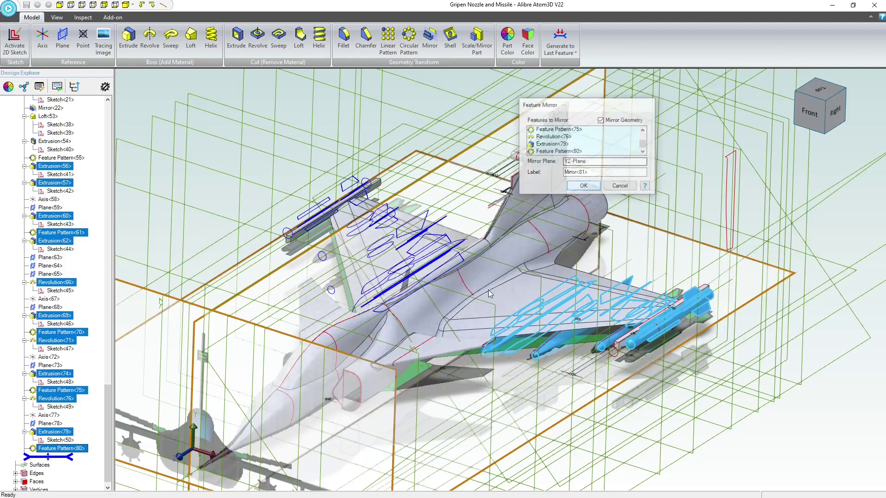
Examine the mirrored missiles, pylons and stores on the opposite wing from several angles
middle_click_drag(485, 290, 468, 300)
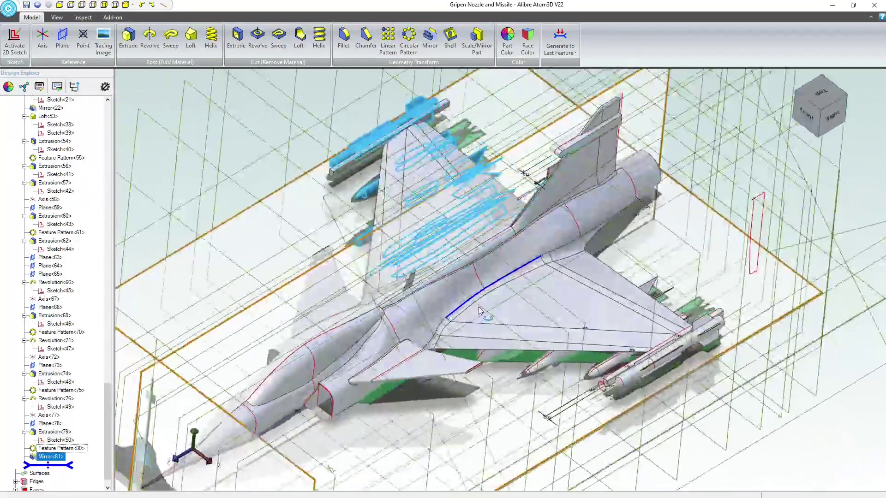
left_click(301, 112)
scroll(376, 161, "down", 2)
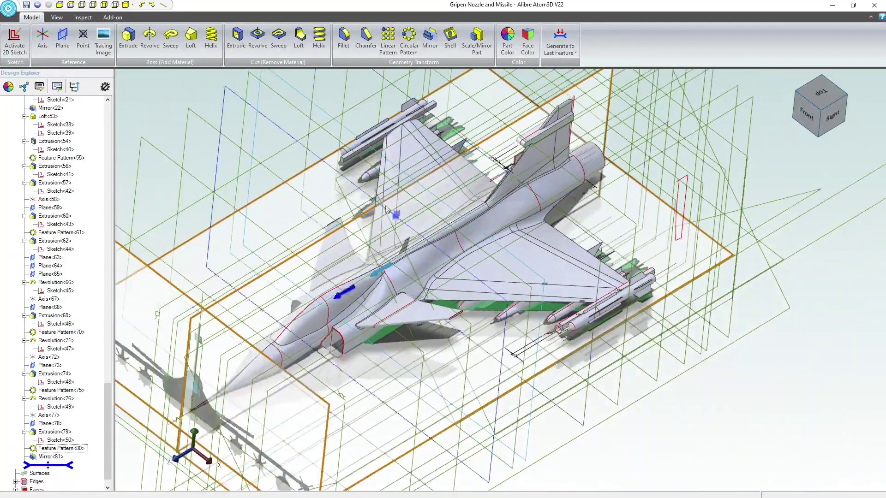
scroll(462, 175, "up", 3)
mouse_move(530, 318)
middle_mouse_down()
mouse_move(530, 303)
mouse_move(528, 314)
middle_mouse_up()
scroll(528, 316, "down", 2)
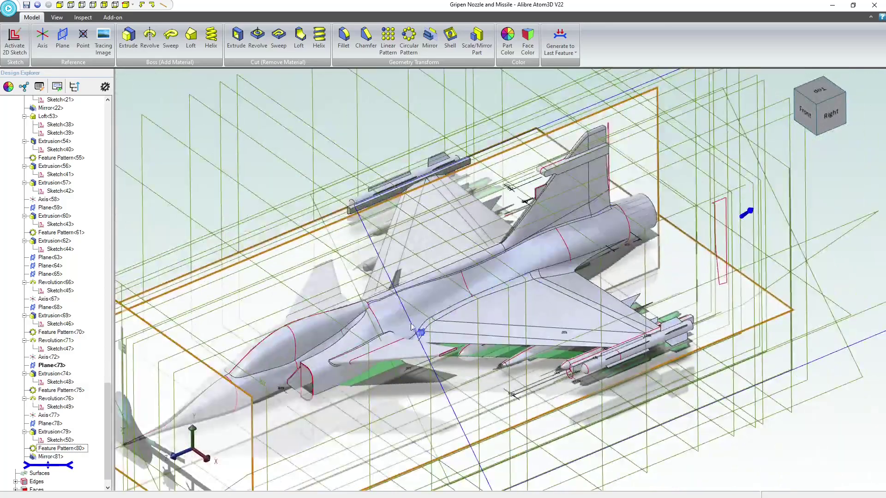
middle_click_drag(419, 330, 497, 302)
scroll(494, 307, "up", 1)
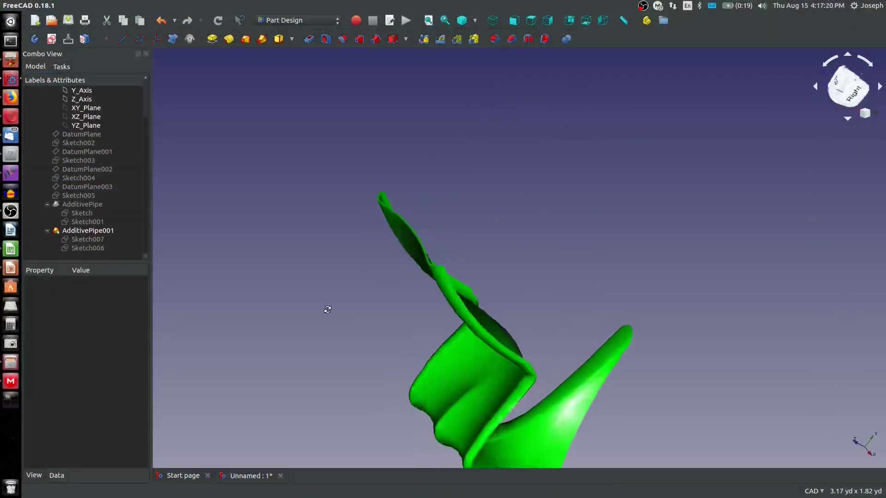
middle_click_drag(327, 309, 486, 223)
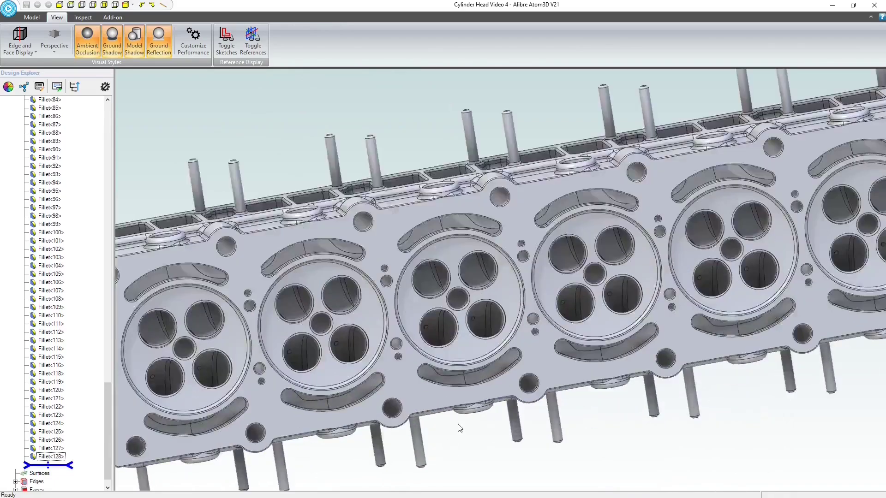
scroll(472, 298, "down", 3)
middle_click_drag(472, 279, 558, 277)
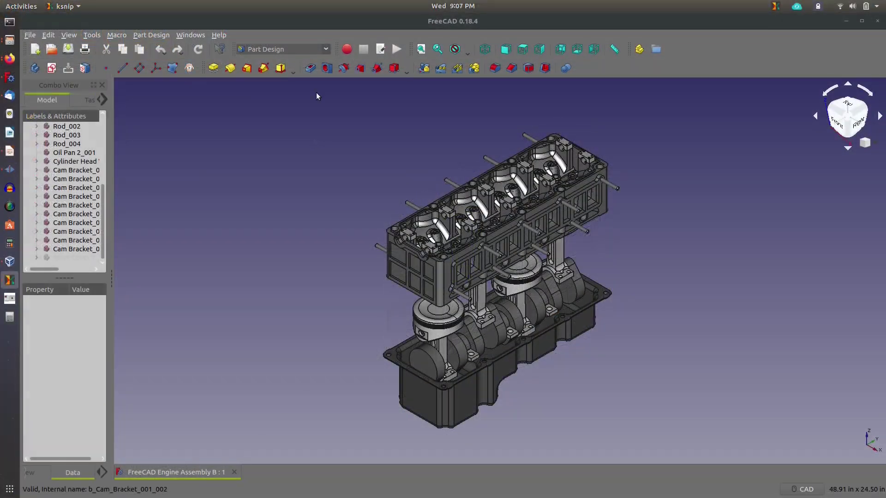